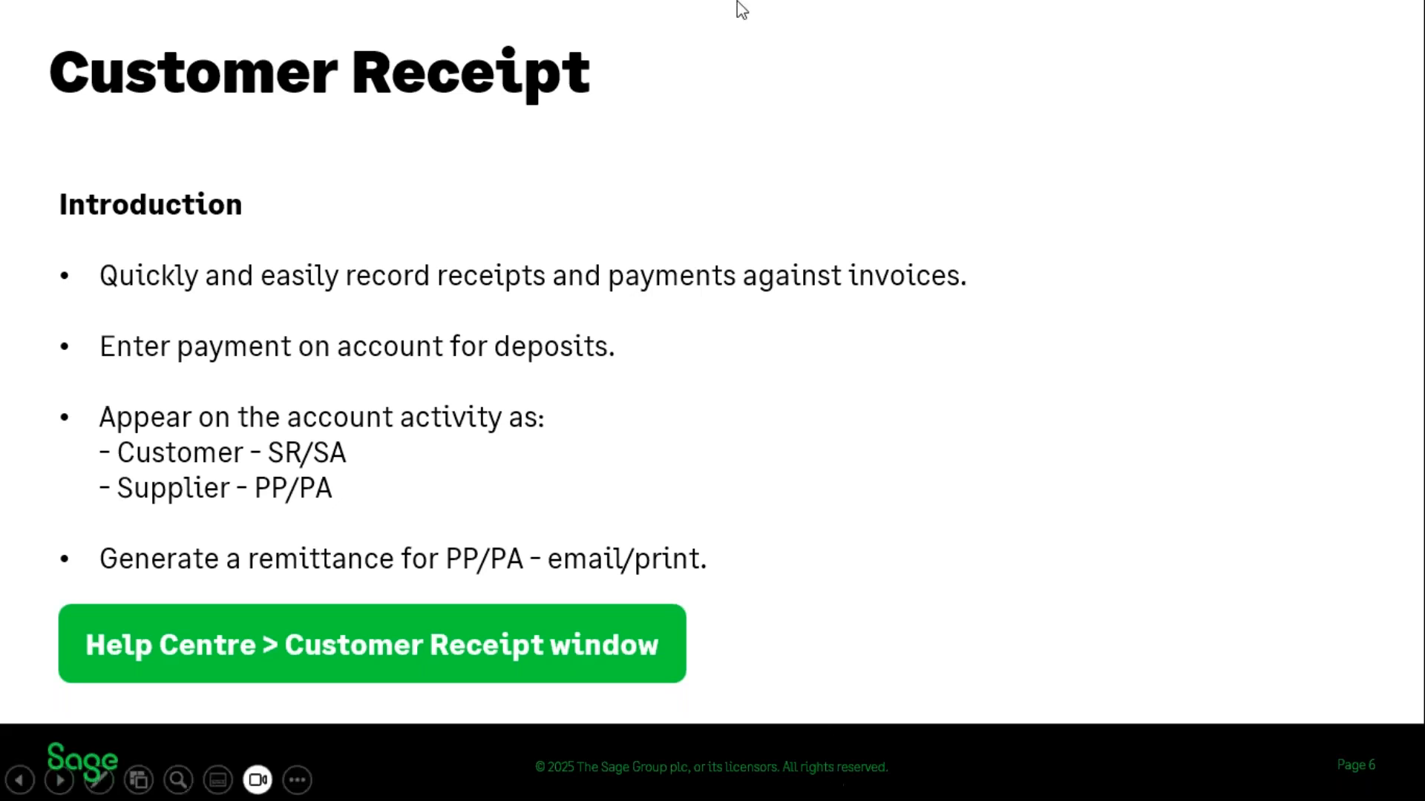
# - Switch to Sage 50 Accounts and view the blank Customer Receipt form from the bank accounts list, closing it without an entry
pyautogui.click(745, 111)
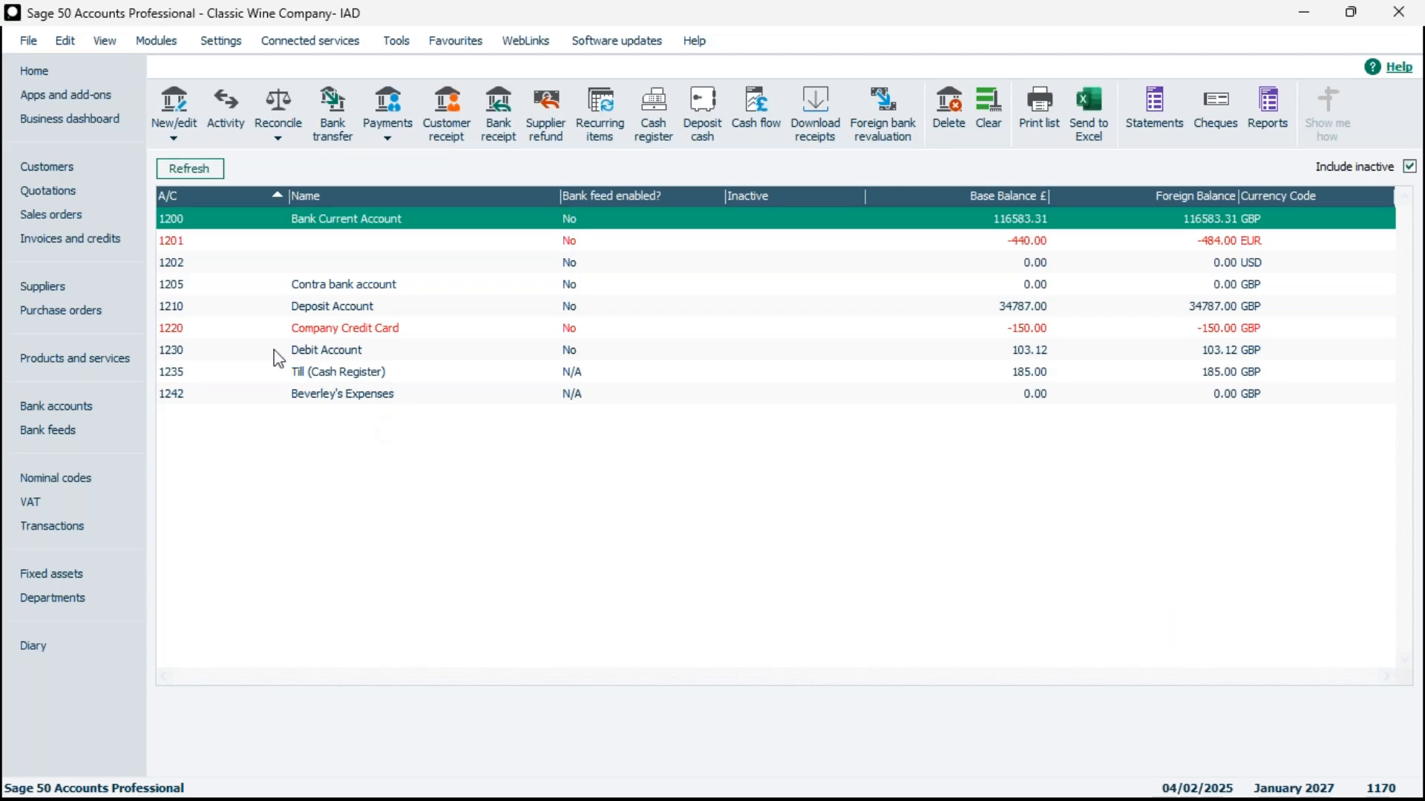
pyautogui.click(72, 162)
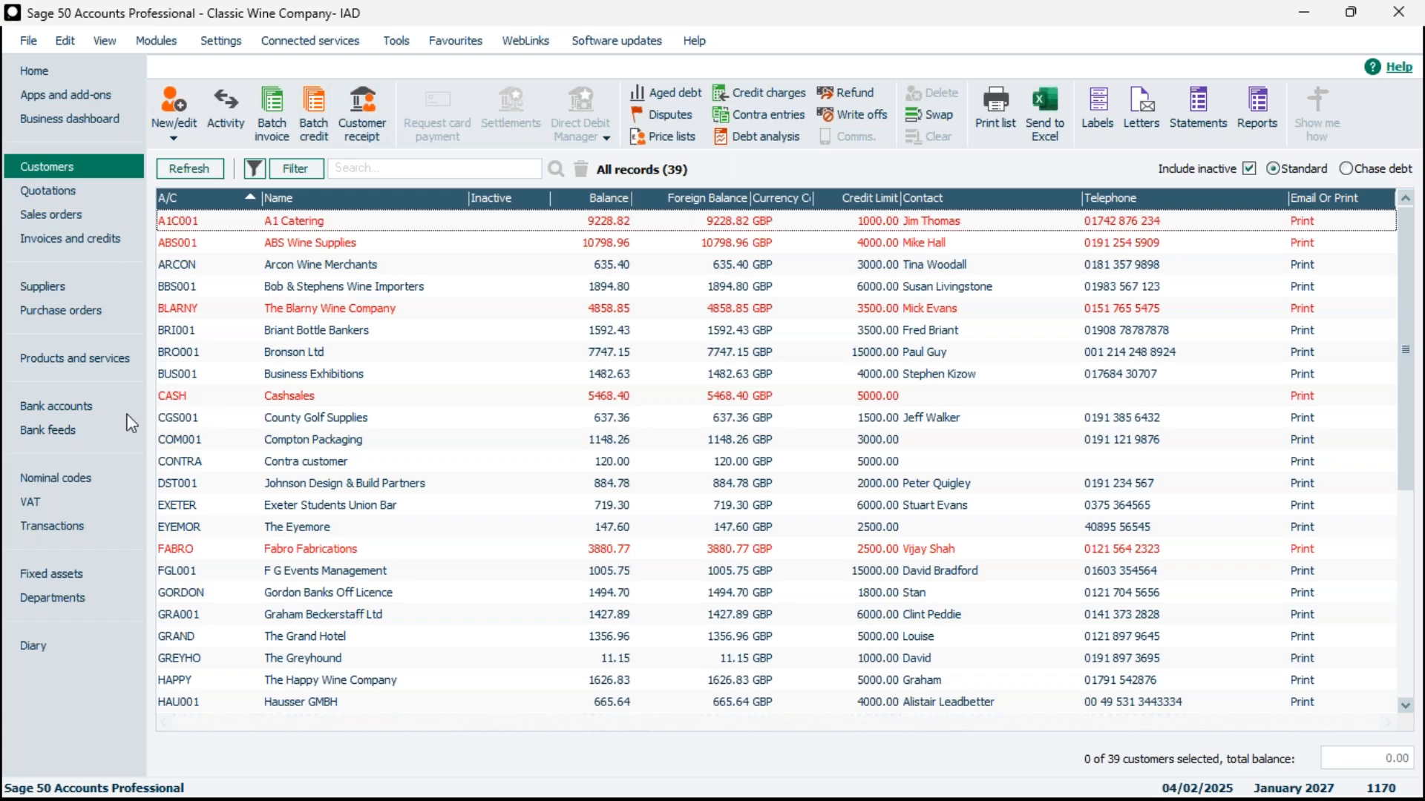
pyautogui.click(69, 408)
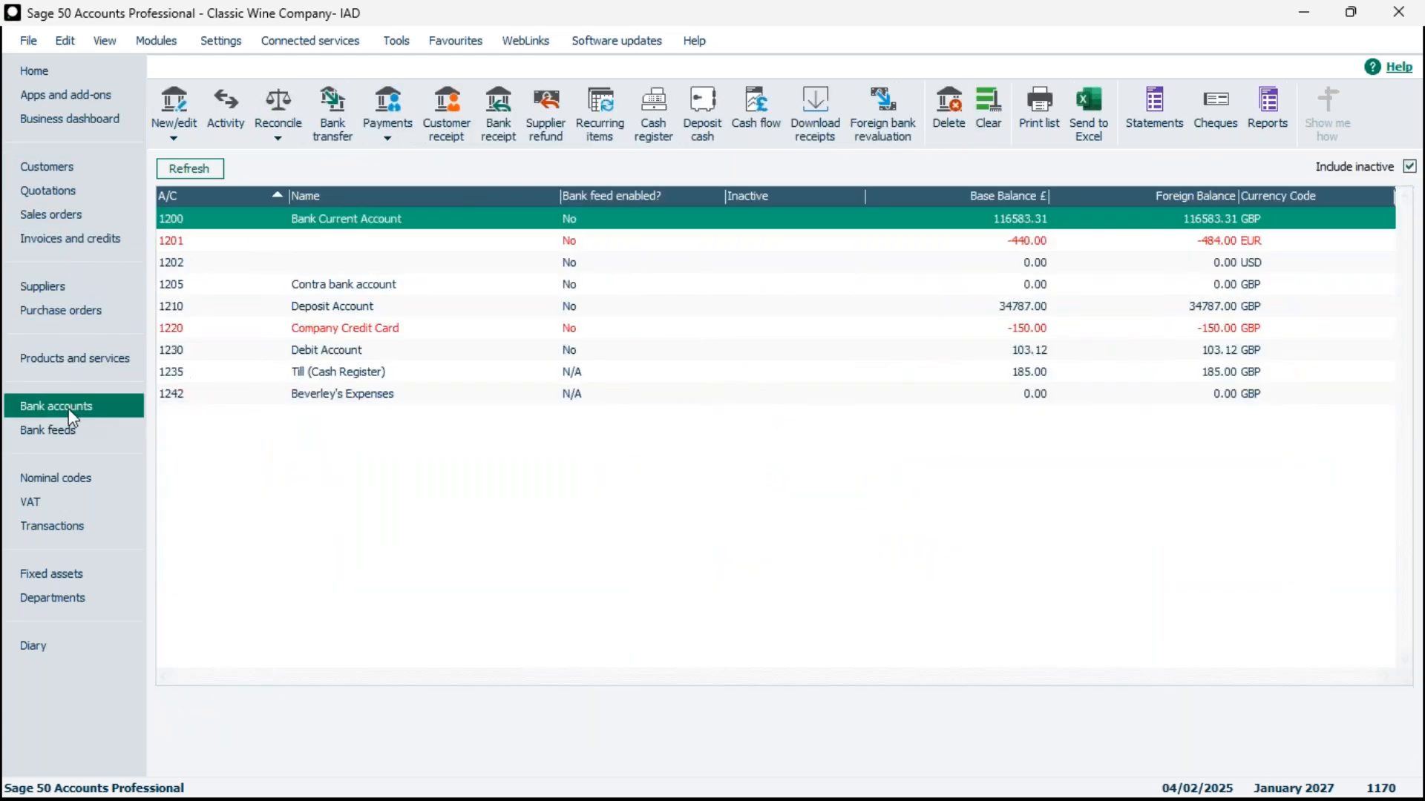
pyautogui.click(445, 126)
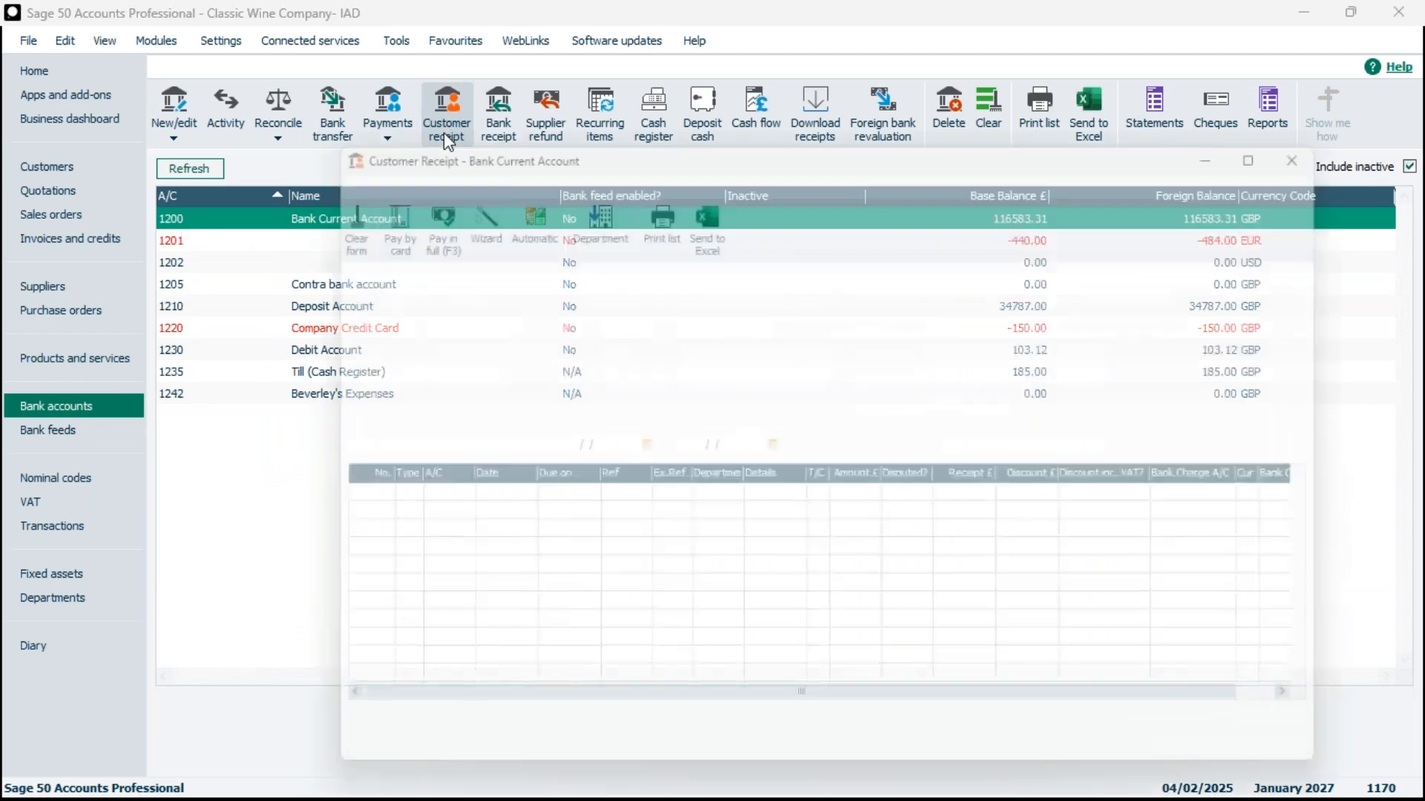
pyautogui.moveTo(589, 140); pyautogui.dragTo(417, 56)
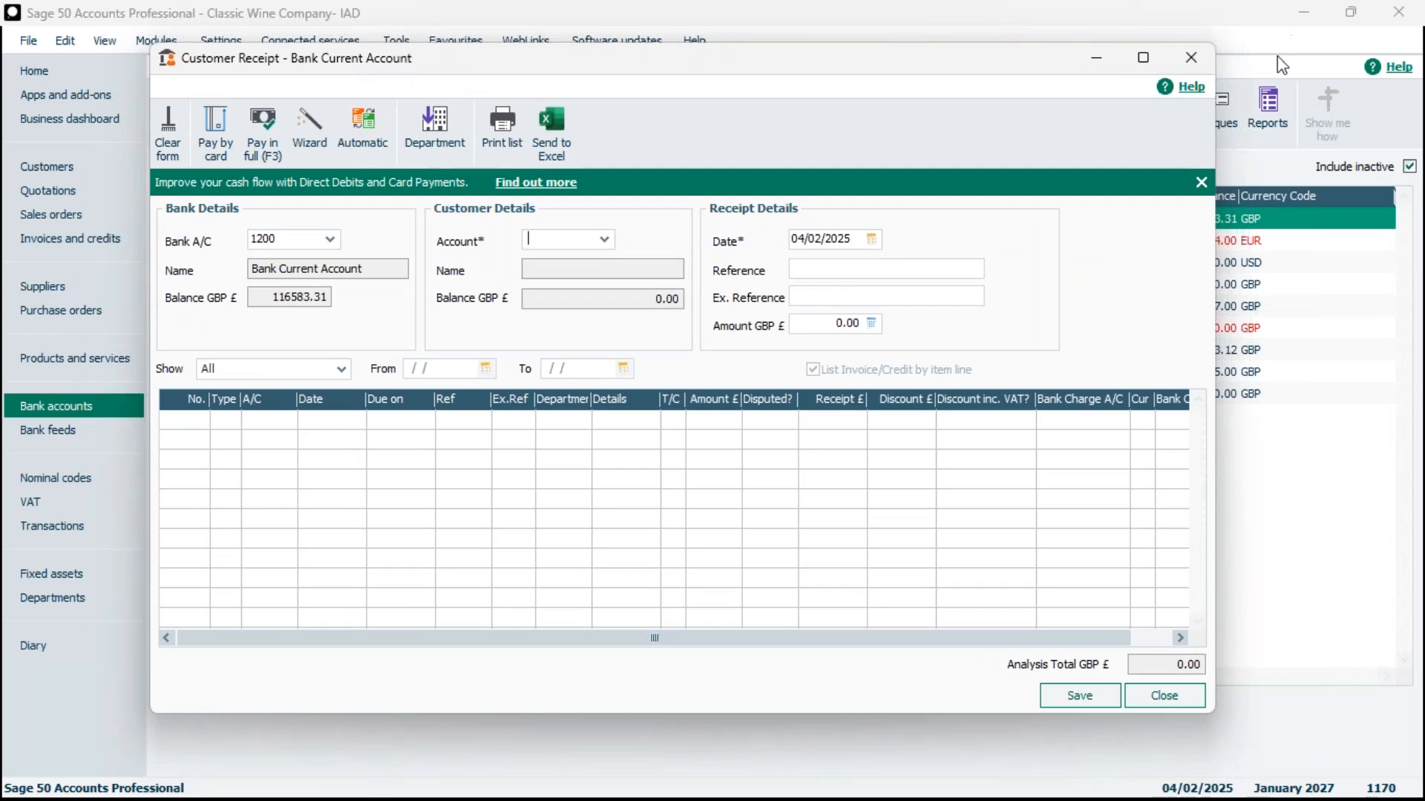
pyautogui.click(1191, 58)
# - View the same Customer Receipt form from the customers list and close it without an entry
pyautogui.click(74, 162)
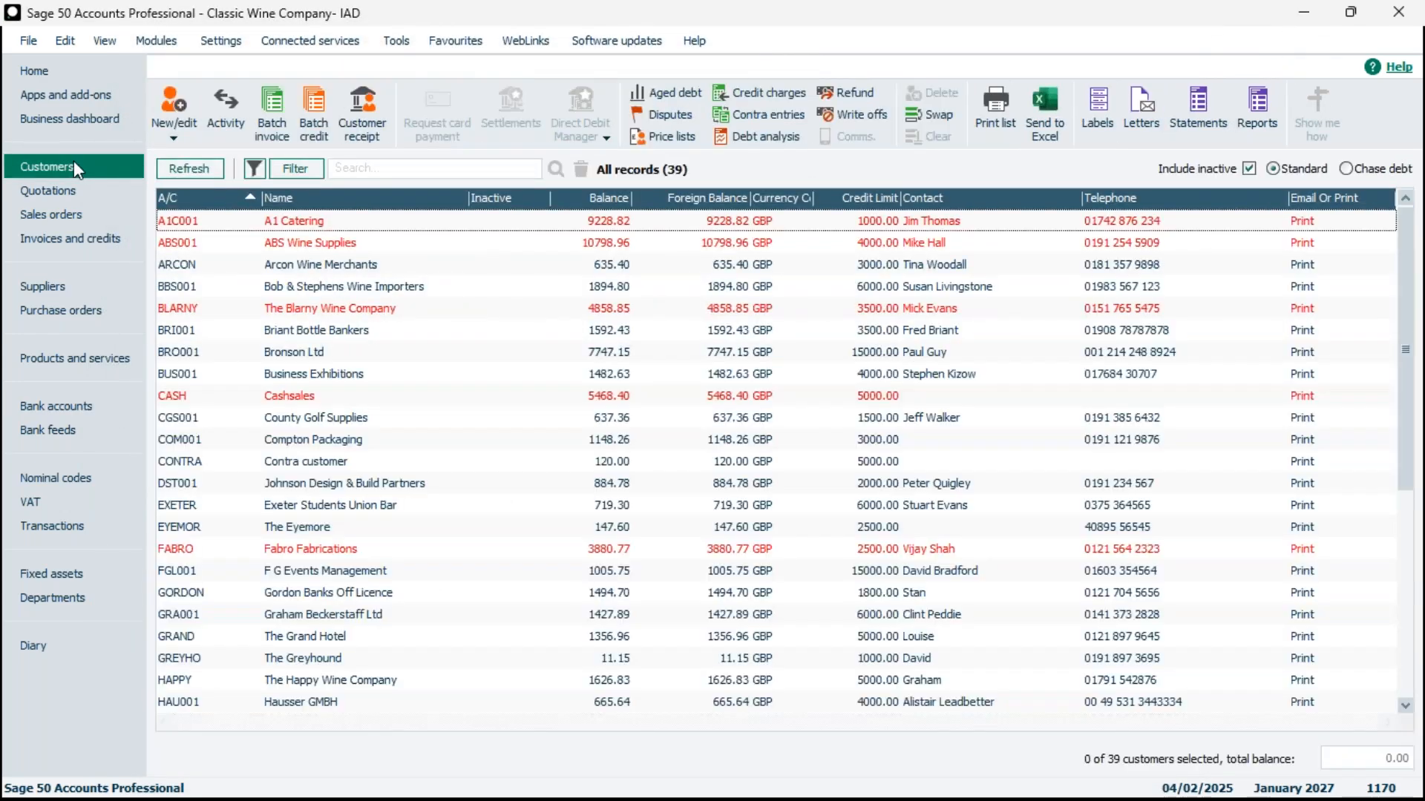
pyautogui.click(365, 117)
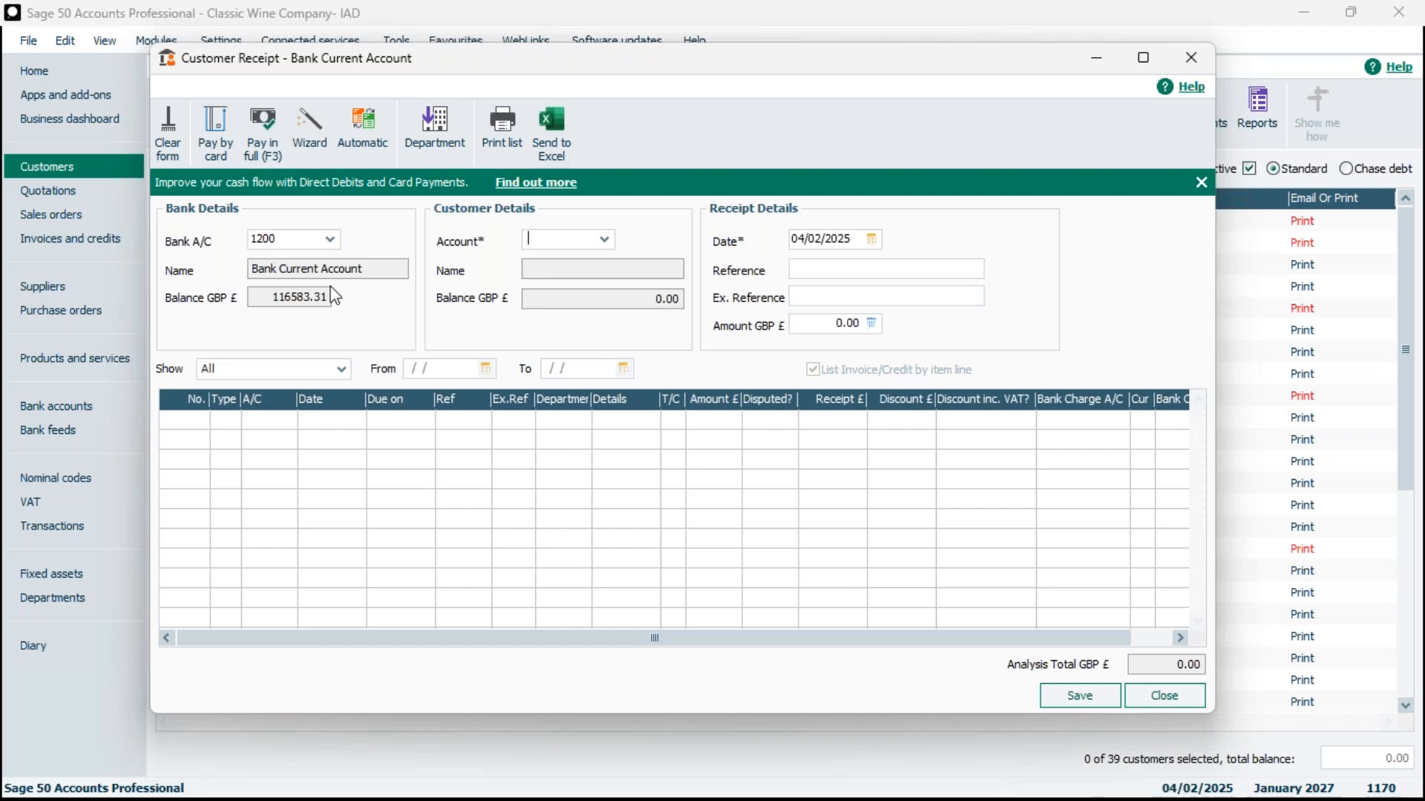
pyautogui.click(1196, 58)
# - Check the control accounts settings for the nominal code assigned to the default bank
pyautogui.click(67, 407)
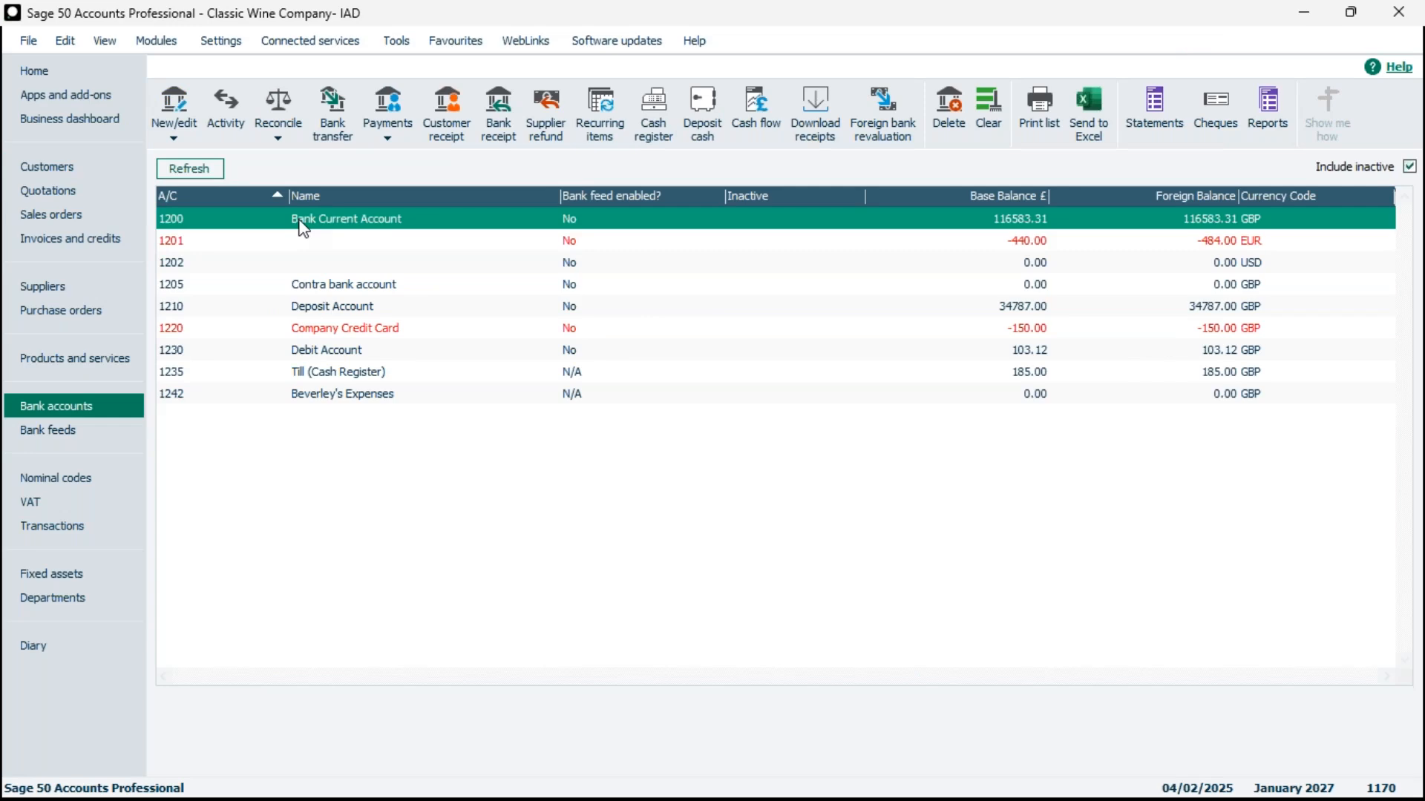
pyautogui.click(225, 44)
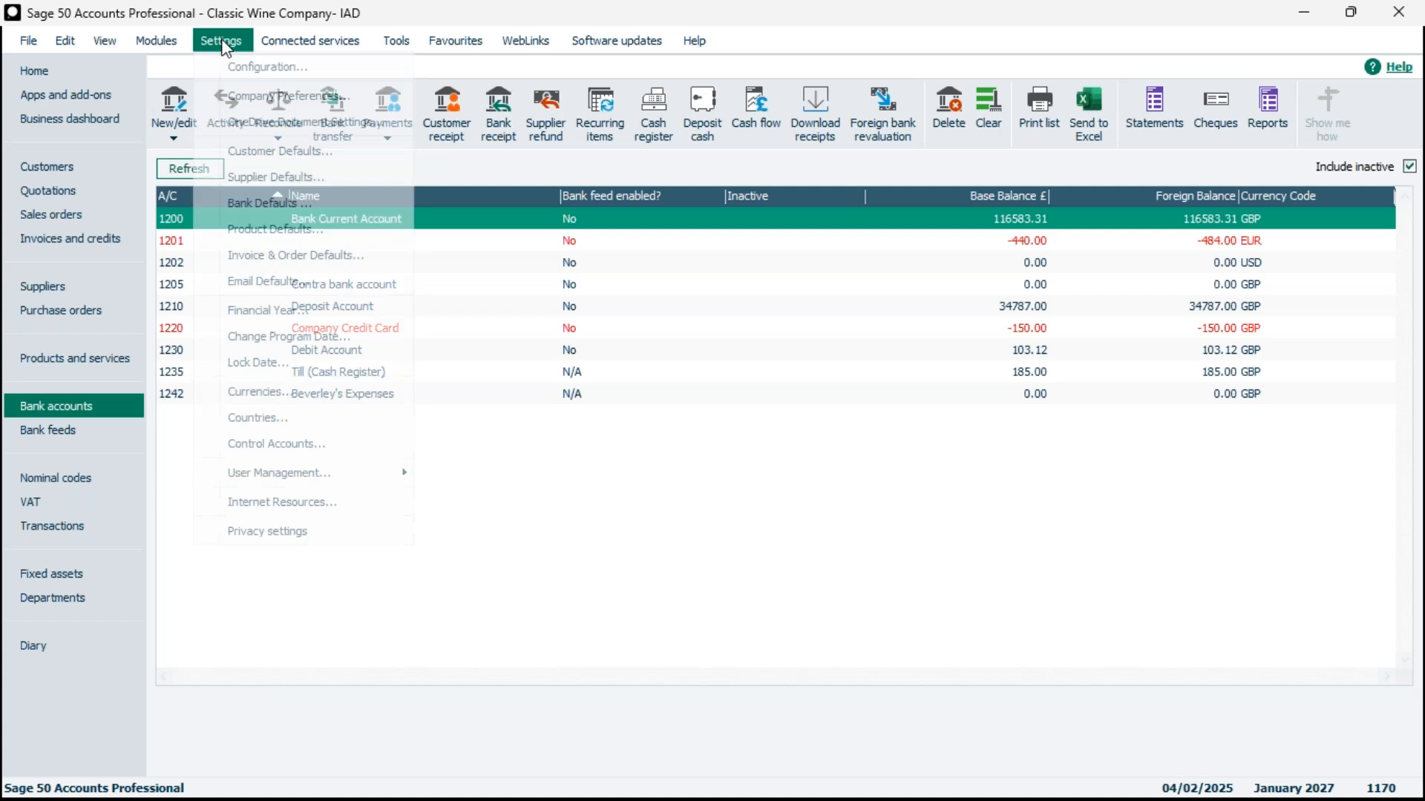
pyautogui.click(326, 446)
pyautogui.click(769, 460)
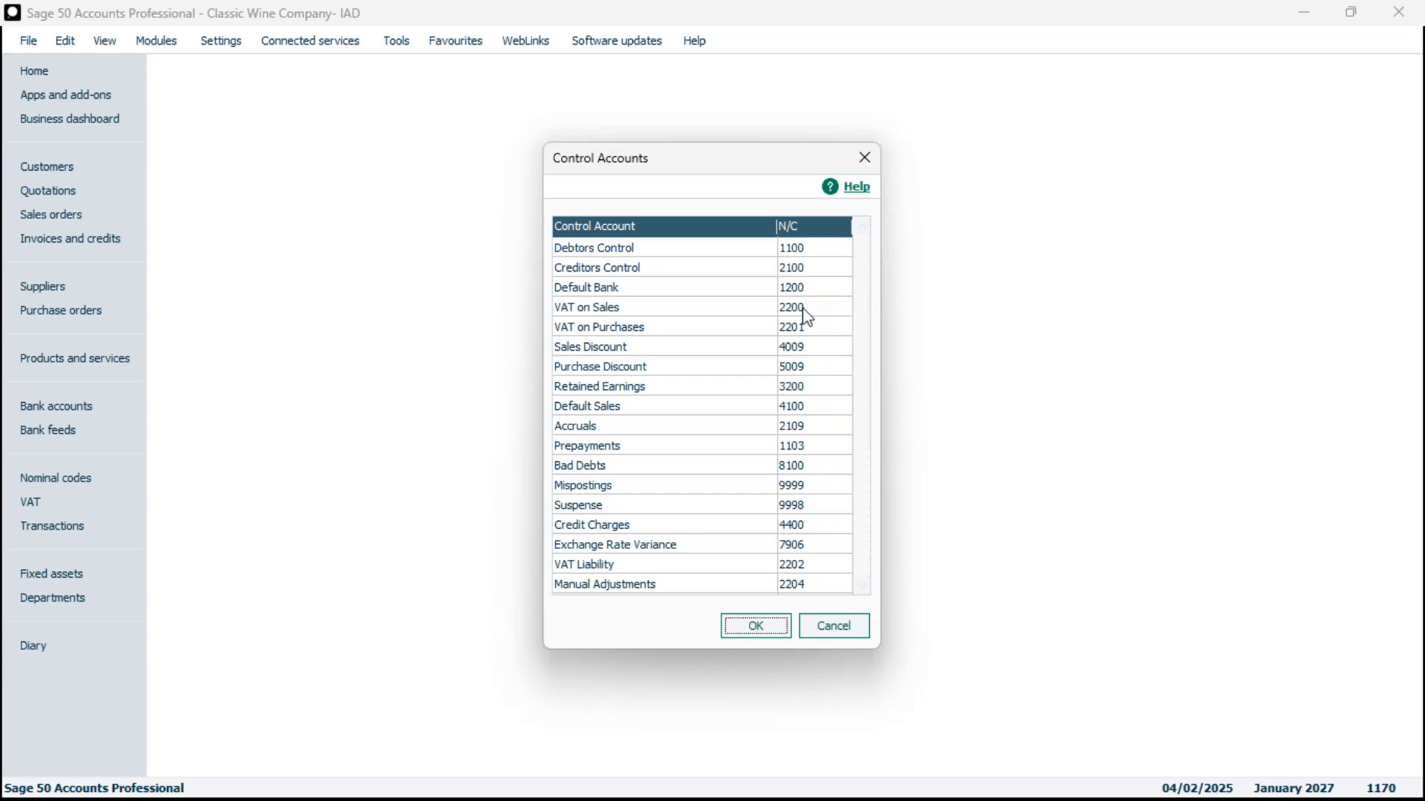
pyautogui.click(756, 626)
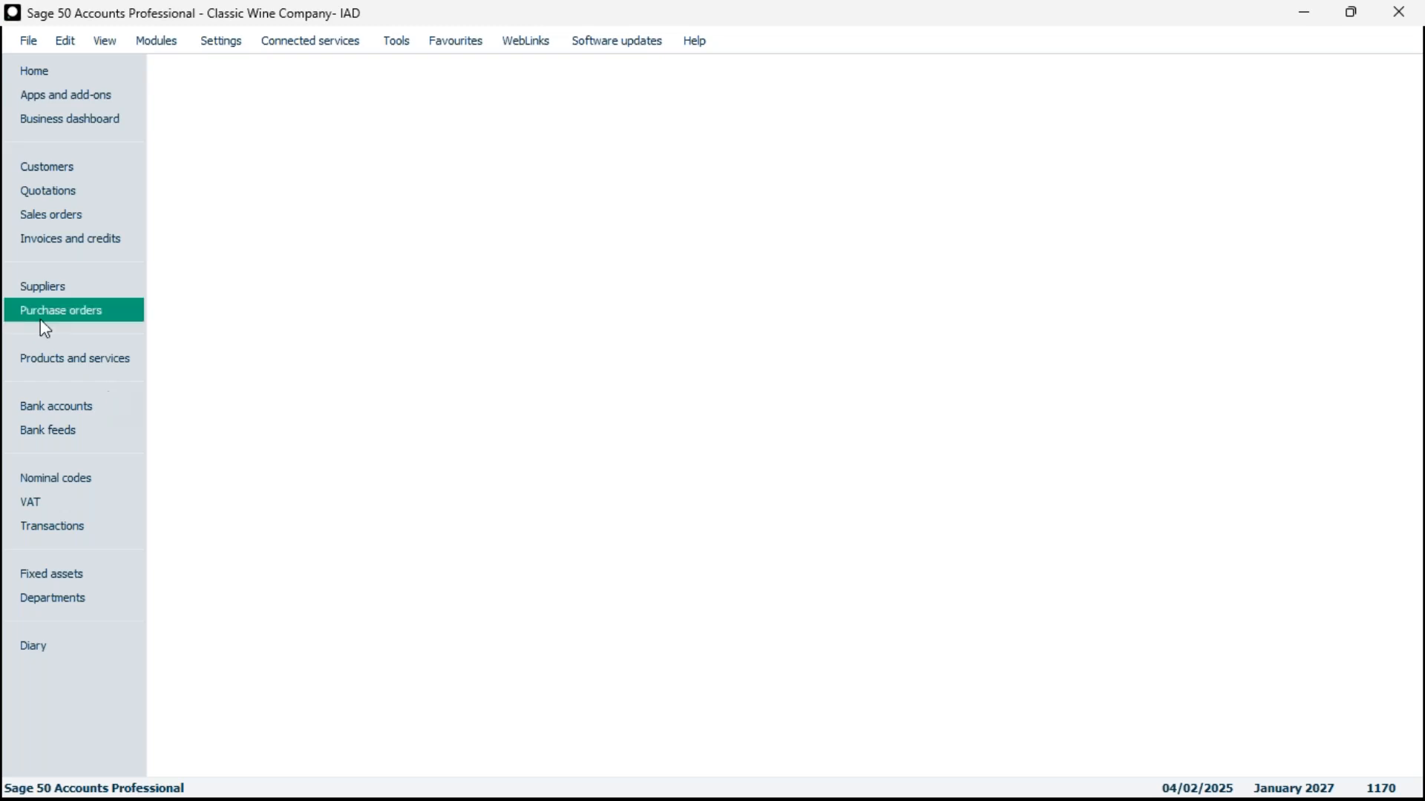
# - Start a customer receipt from the bank accounts list, using bank account 1200, Bank Current Account
pyautogui.click(76, 405)
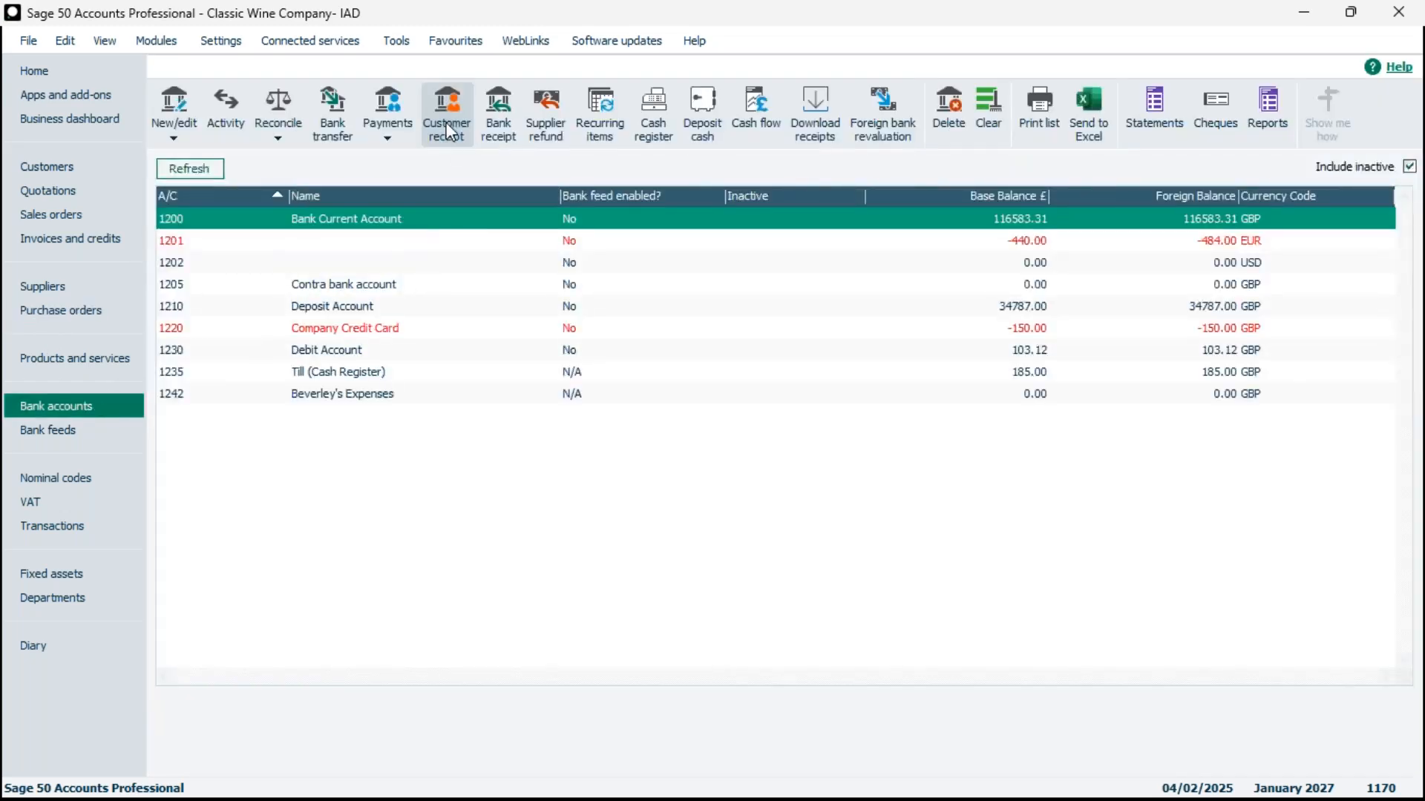
pyautogui.click(448, 127)
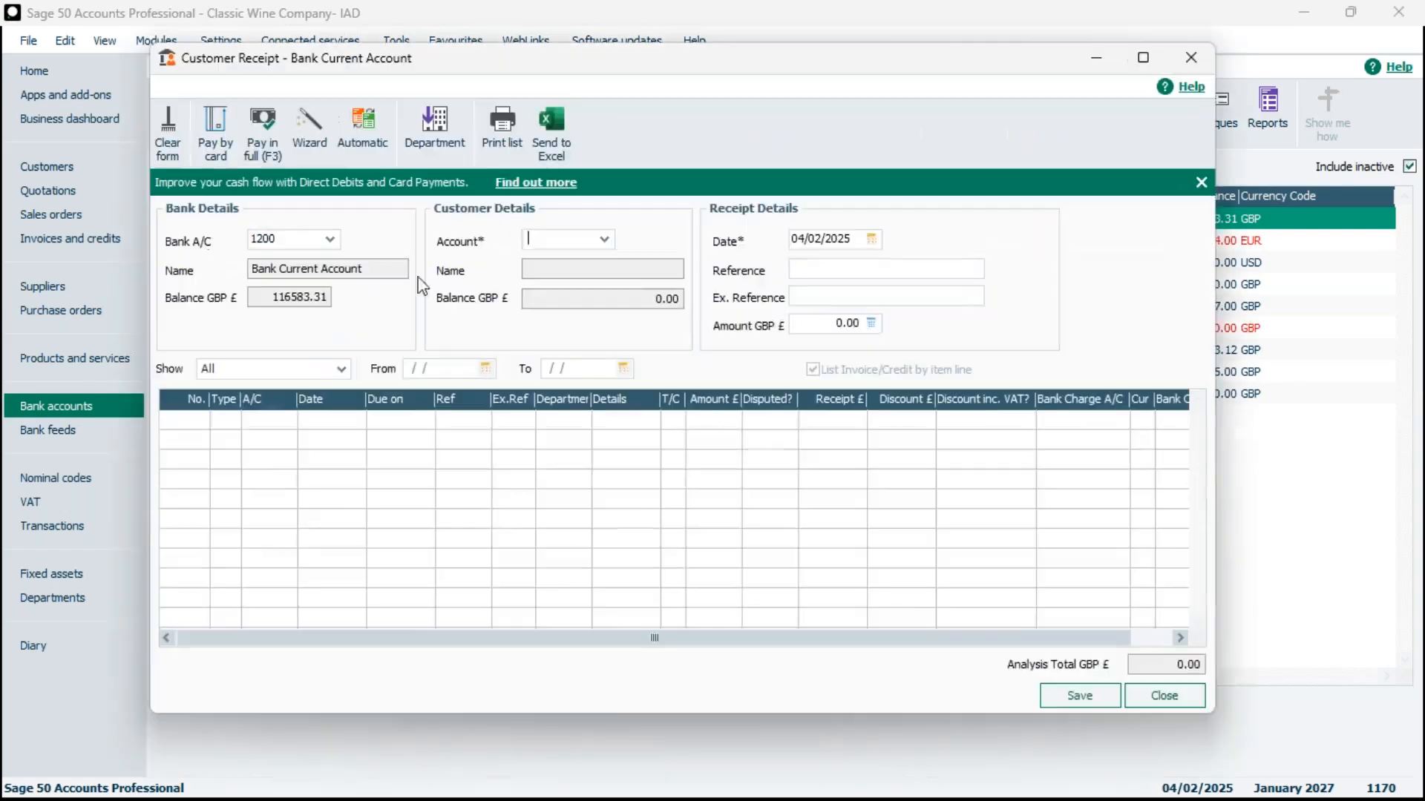
pyautogui.click(330, 240)
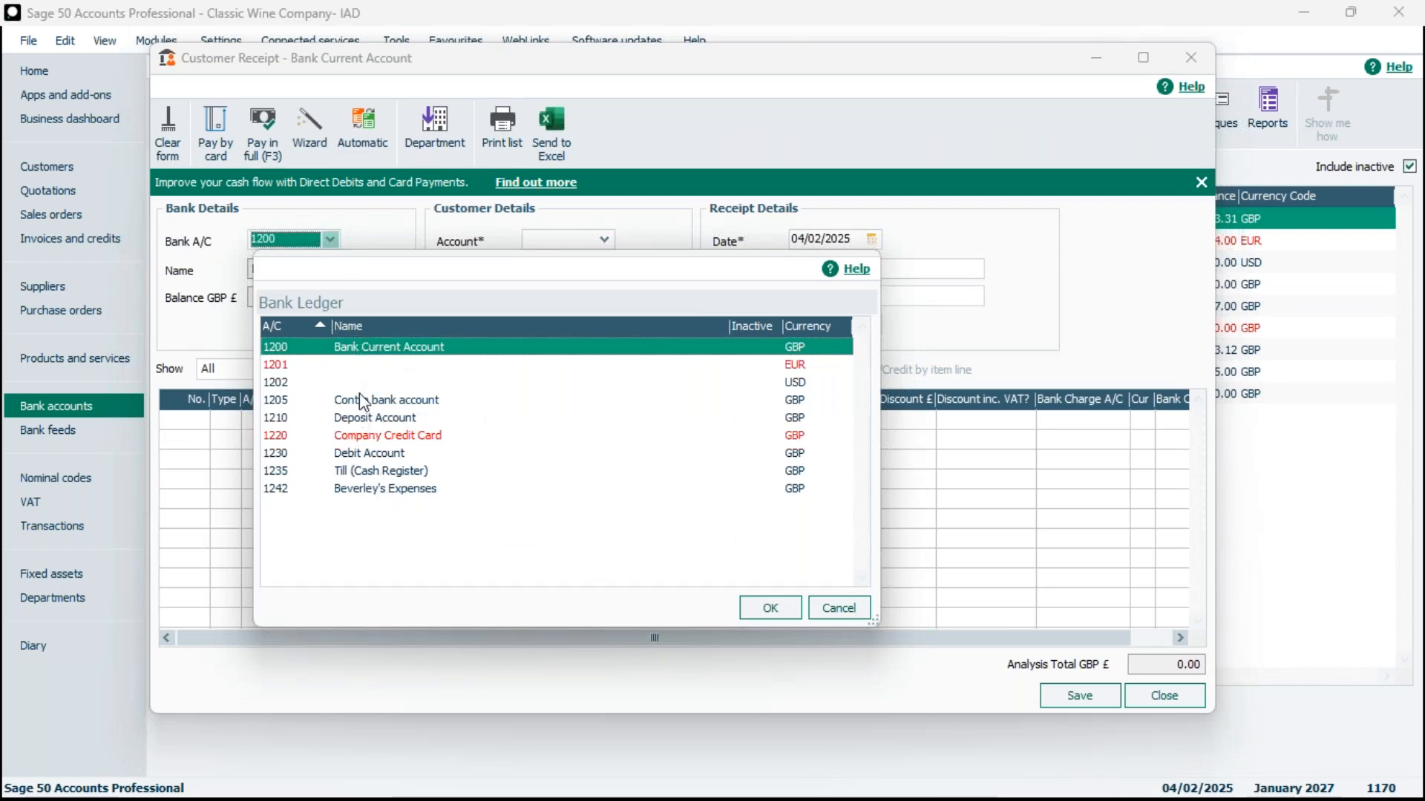
pyautogui.doubleClick(372, 347)
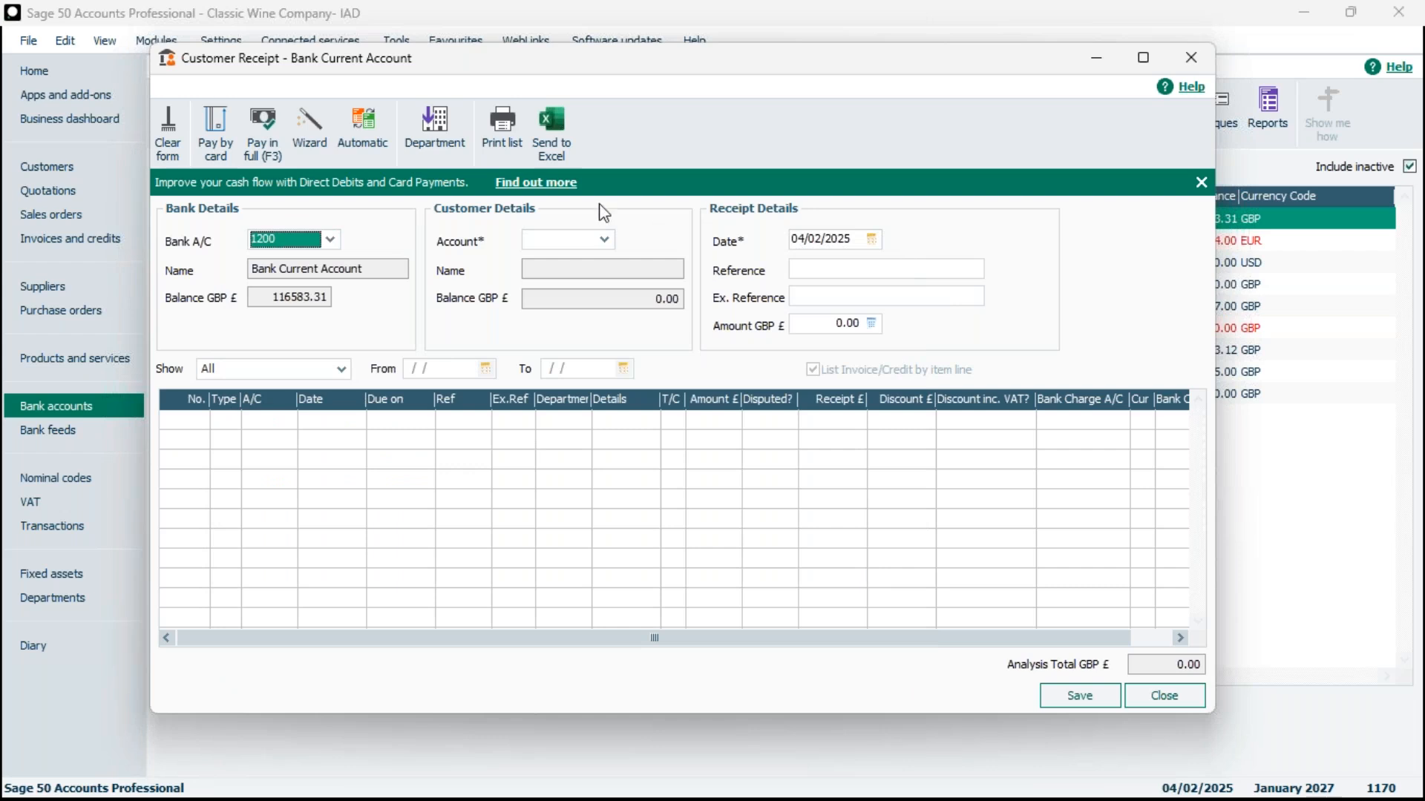
# - Load customer account ARCON, Arcon Wine Merchants, into the receipt and acknowledge the disputed items notice
pyautogui.click(605, 240)
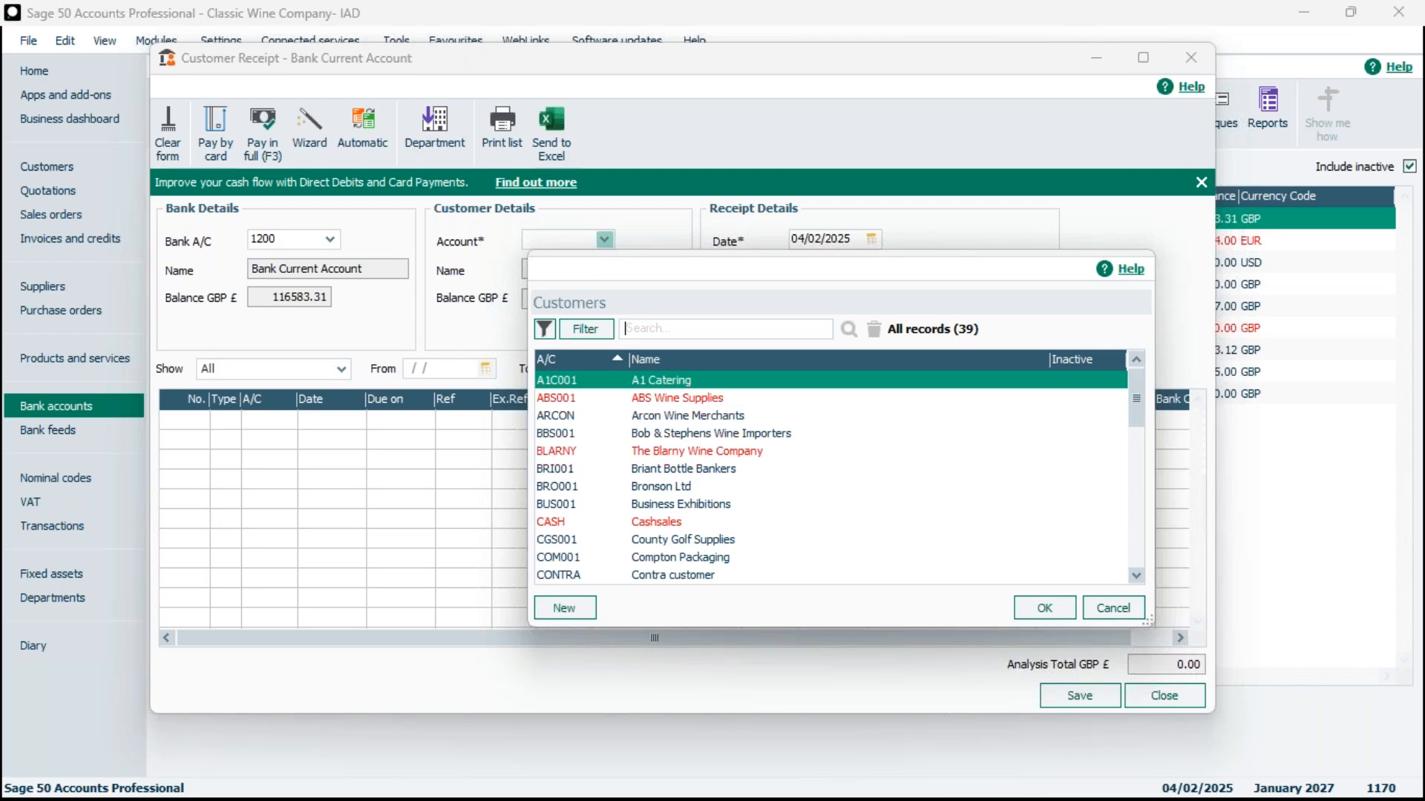
pyautogui.click(672, 420)
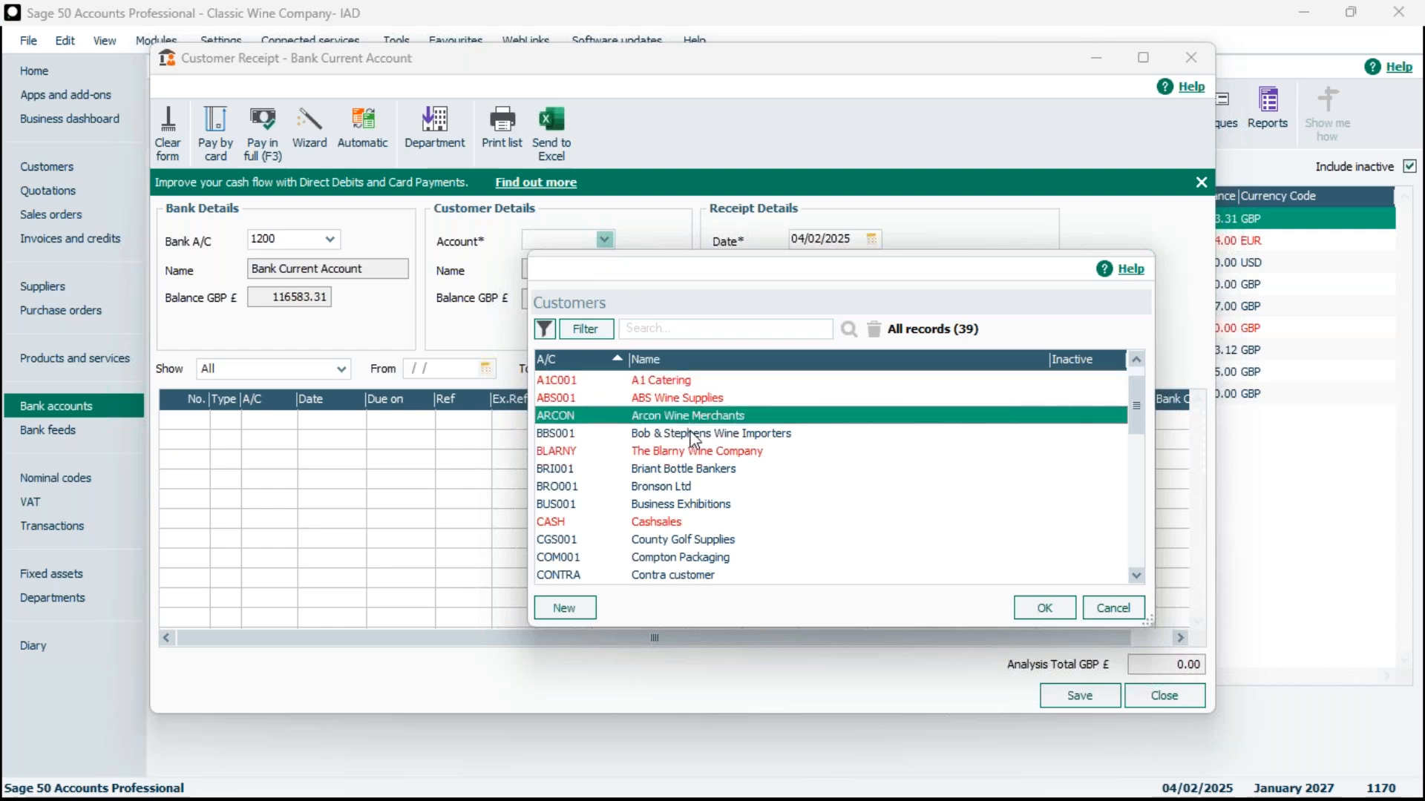
pyautogui.click(1045, 608)
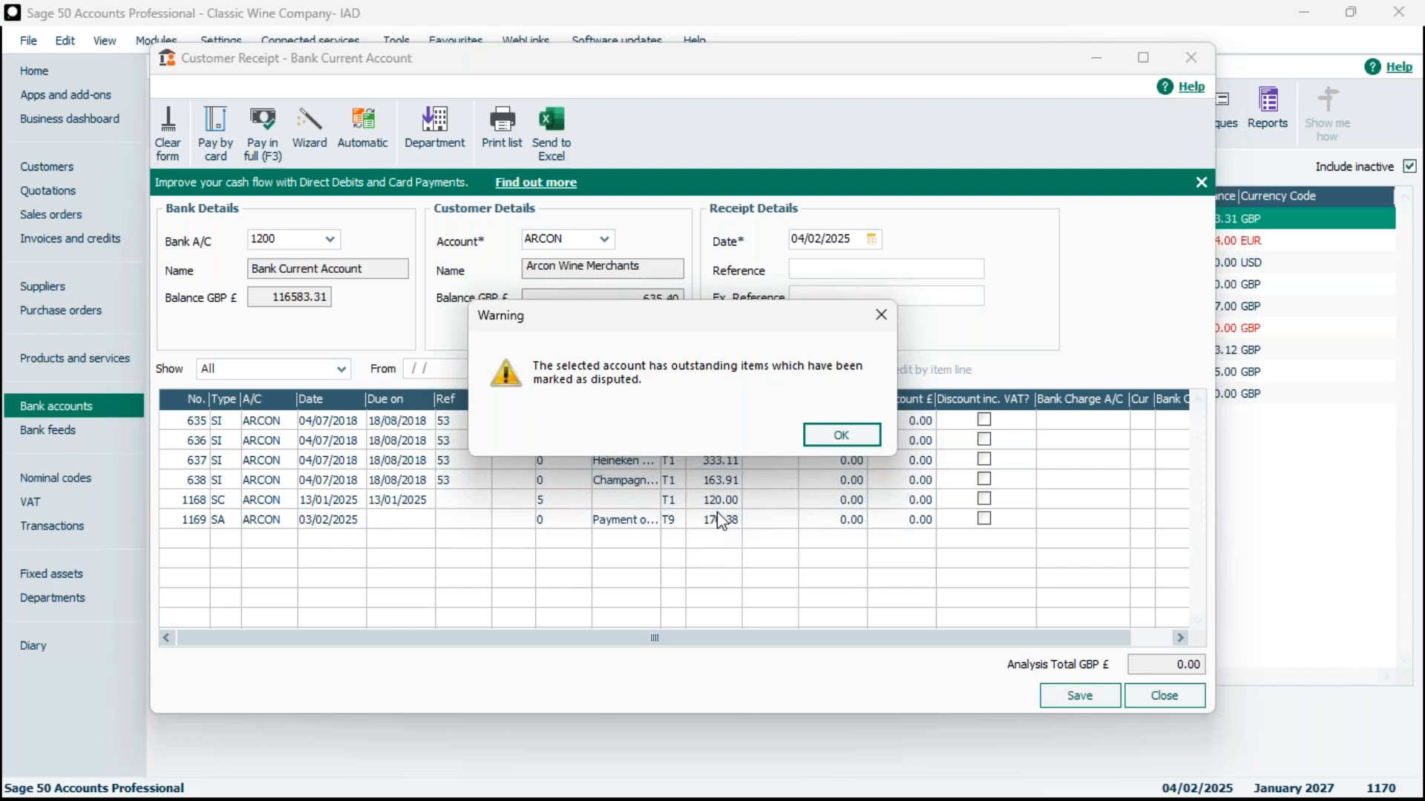
pyautogui.click(844, 438)
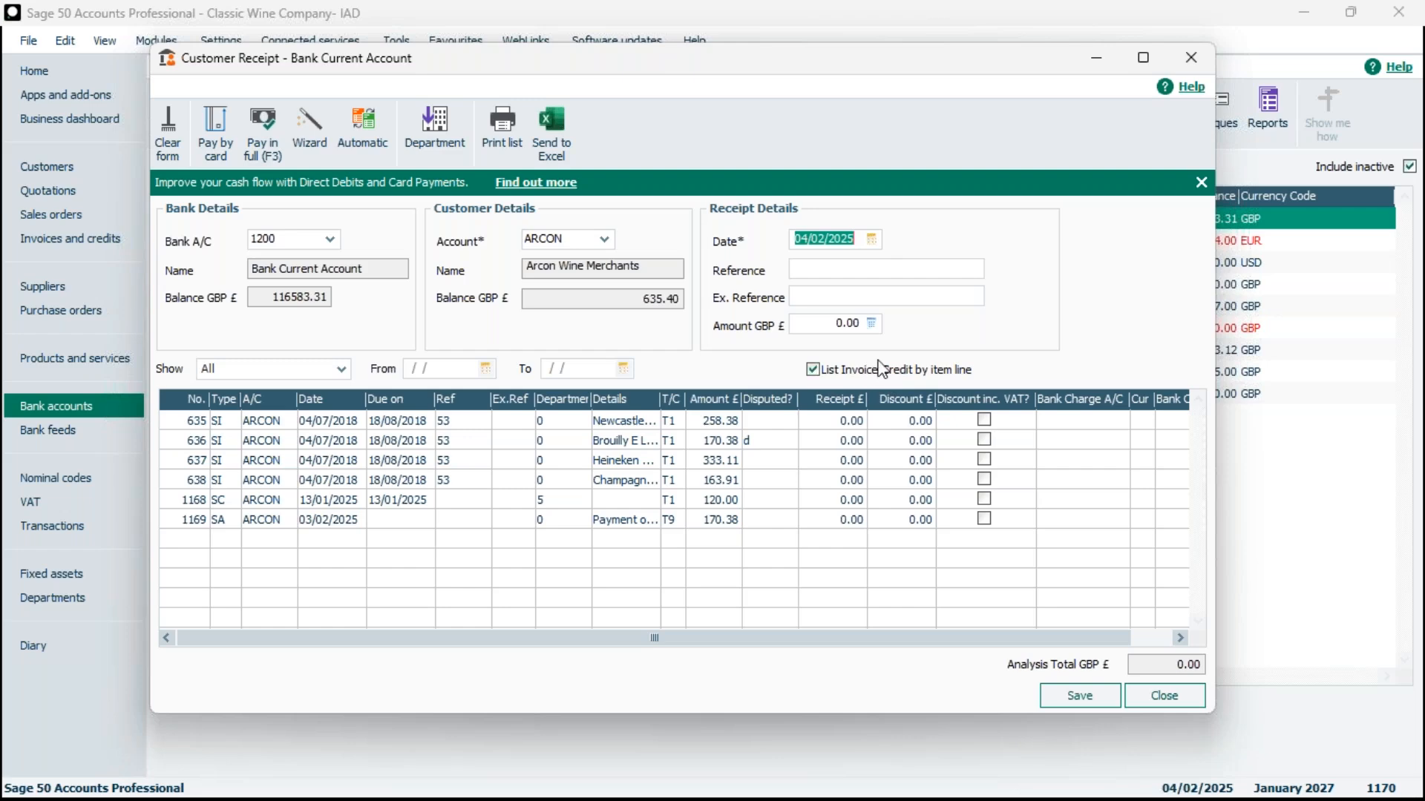
# - Compare ARCON's outstanding transactions grouped by invoice with the listing by item line, leaving the item line listing on
pyautogui.click(815, 370)
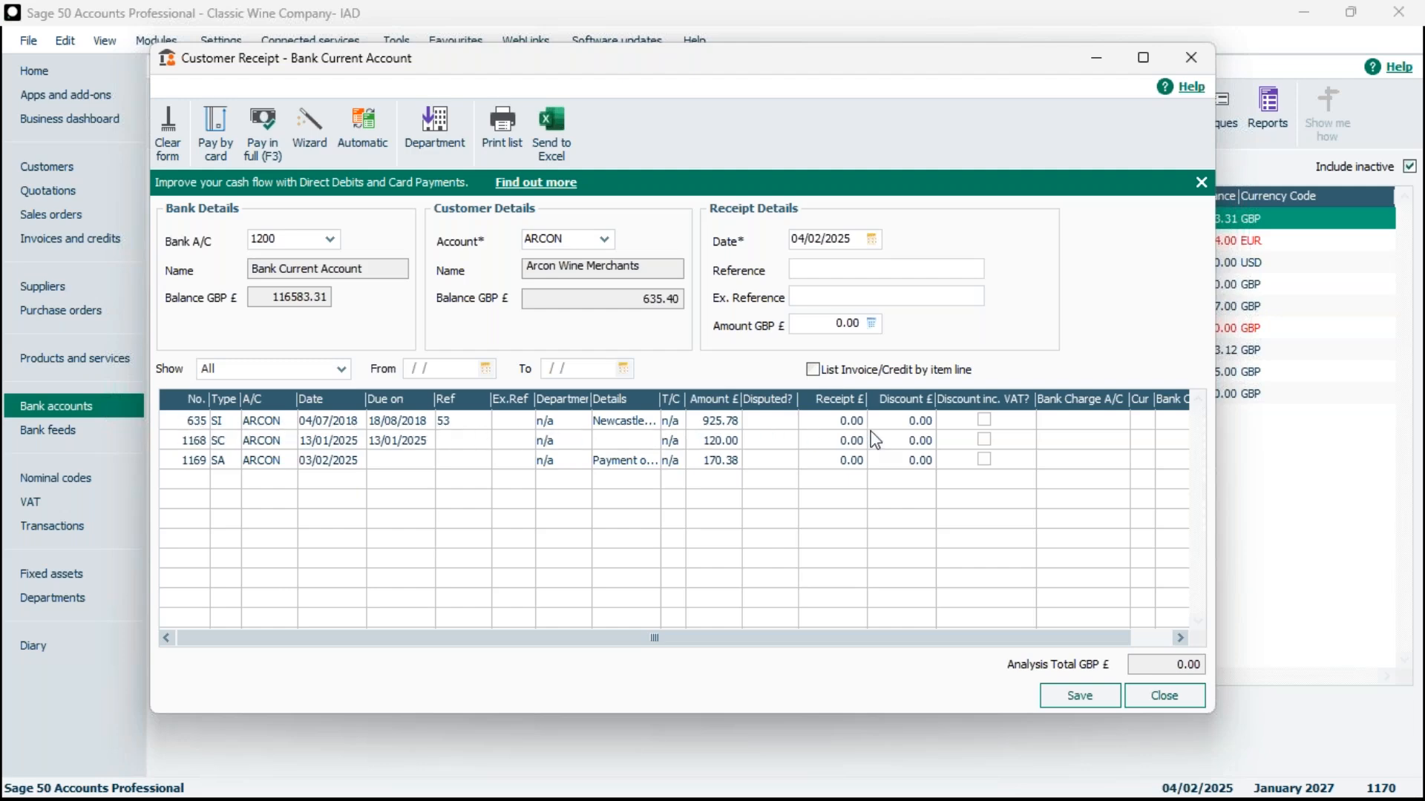
pyautogui.click(812, 370)
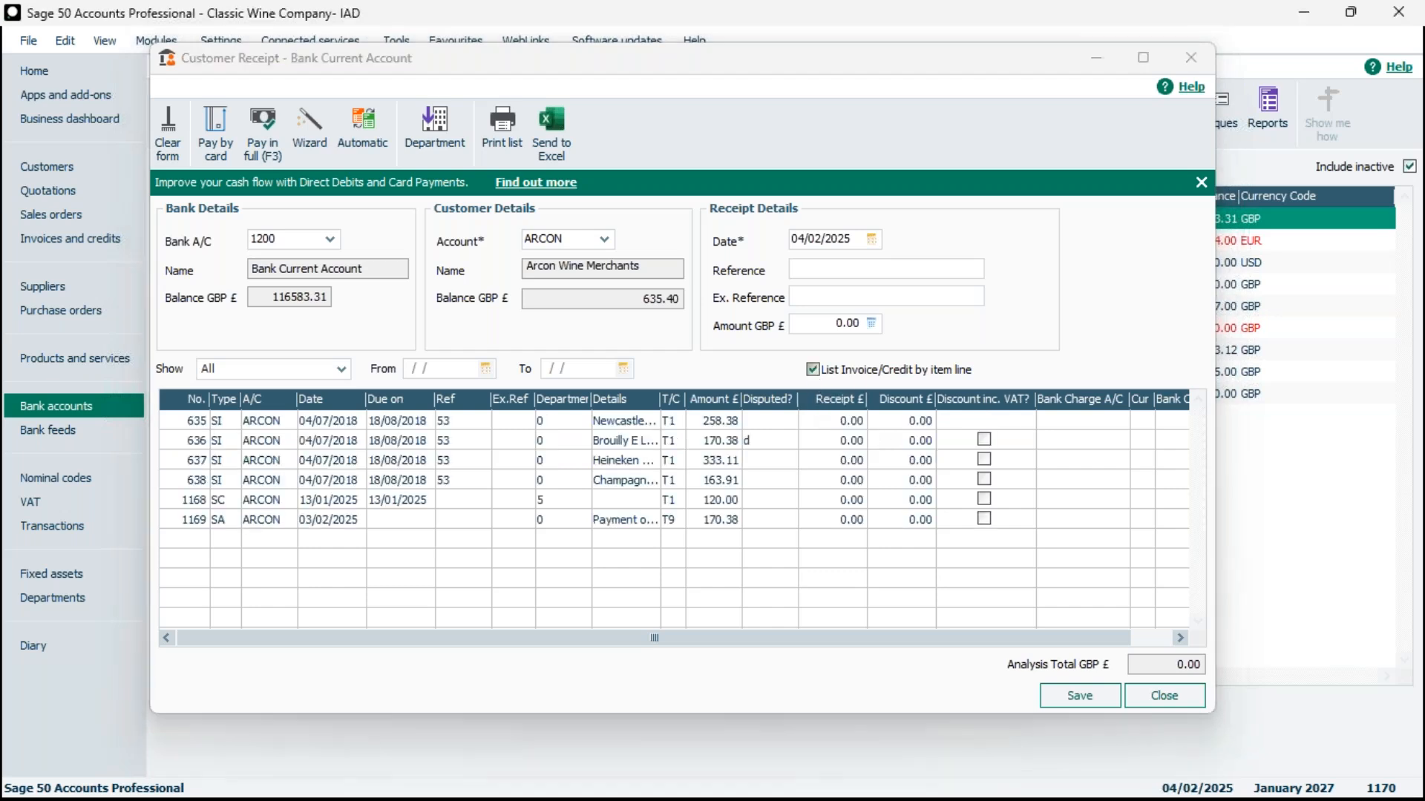
pyautogui.click(865, 436)
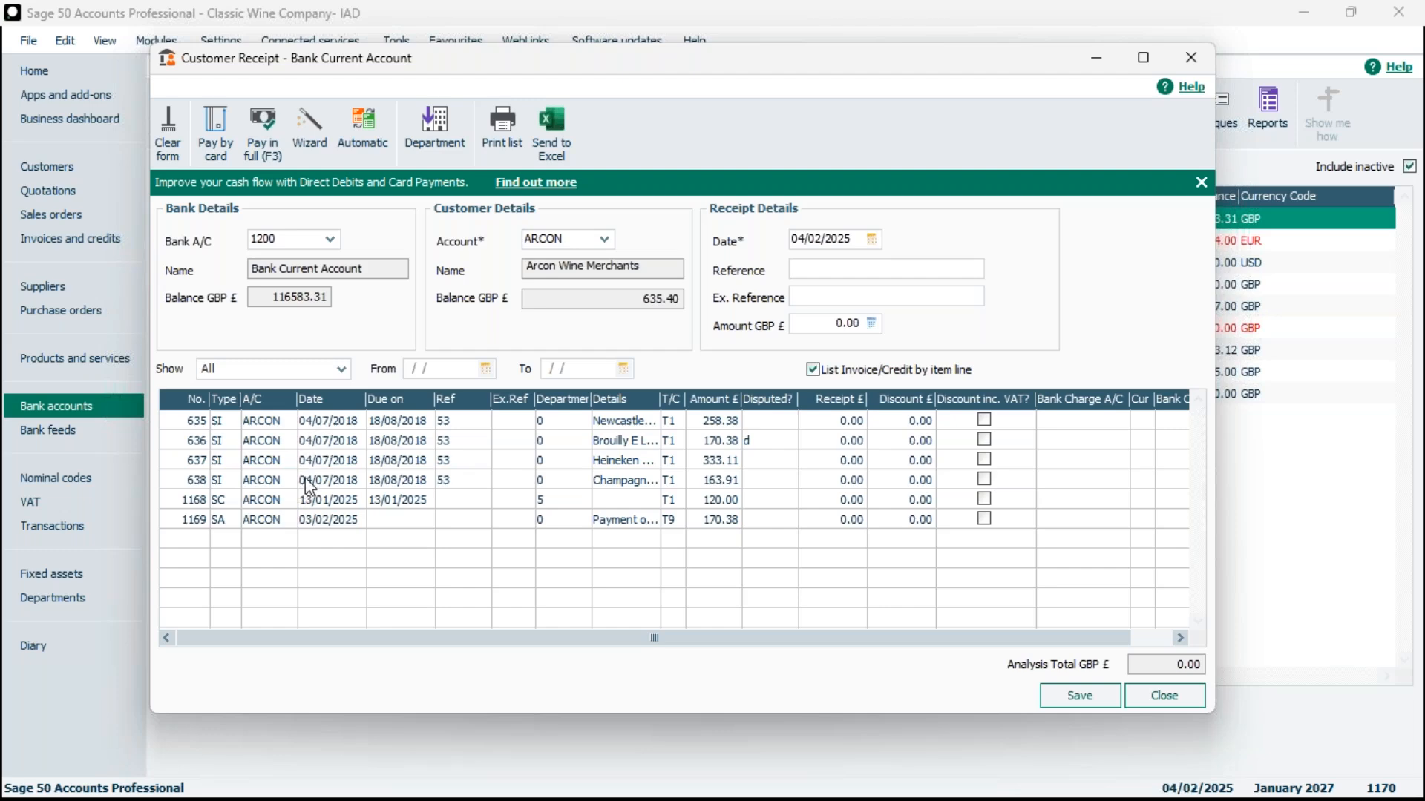
pyautogui.click(812, 370)
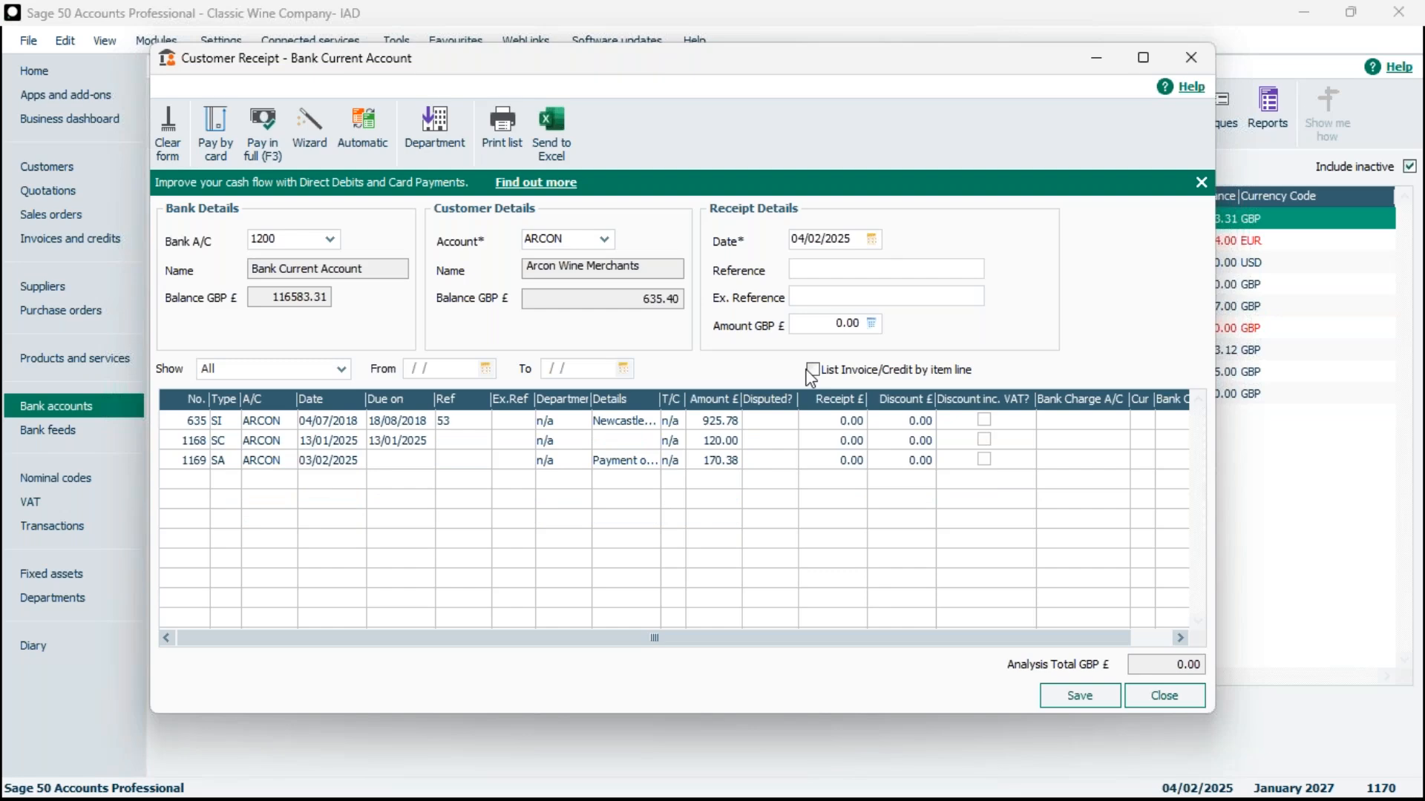
pyautogui.click(814, 369)
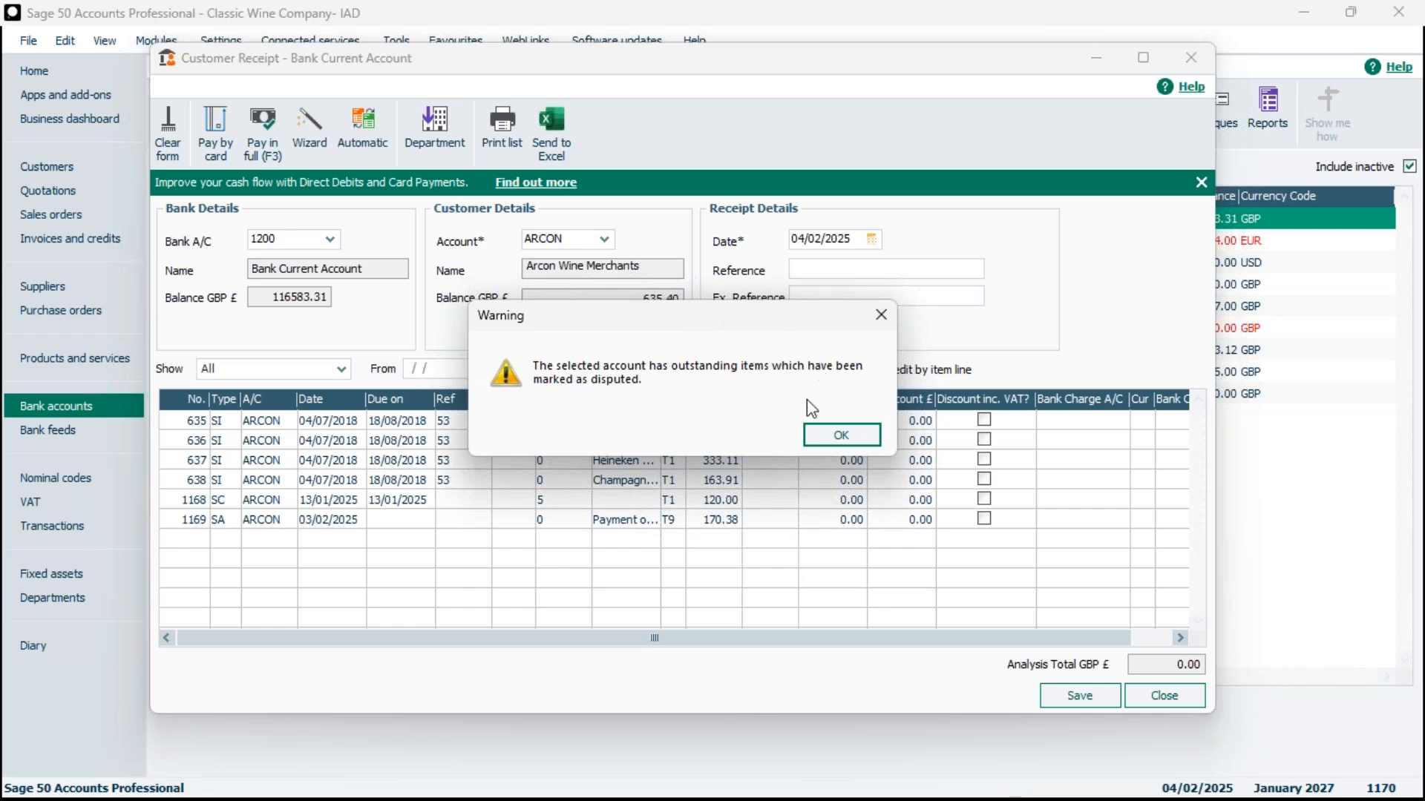
pyautogui.click(843, 437)
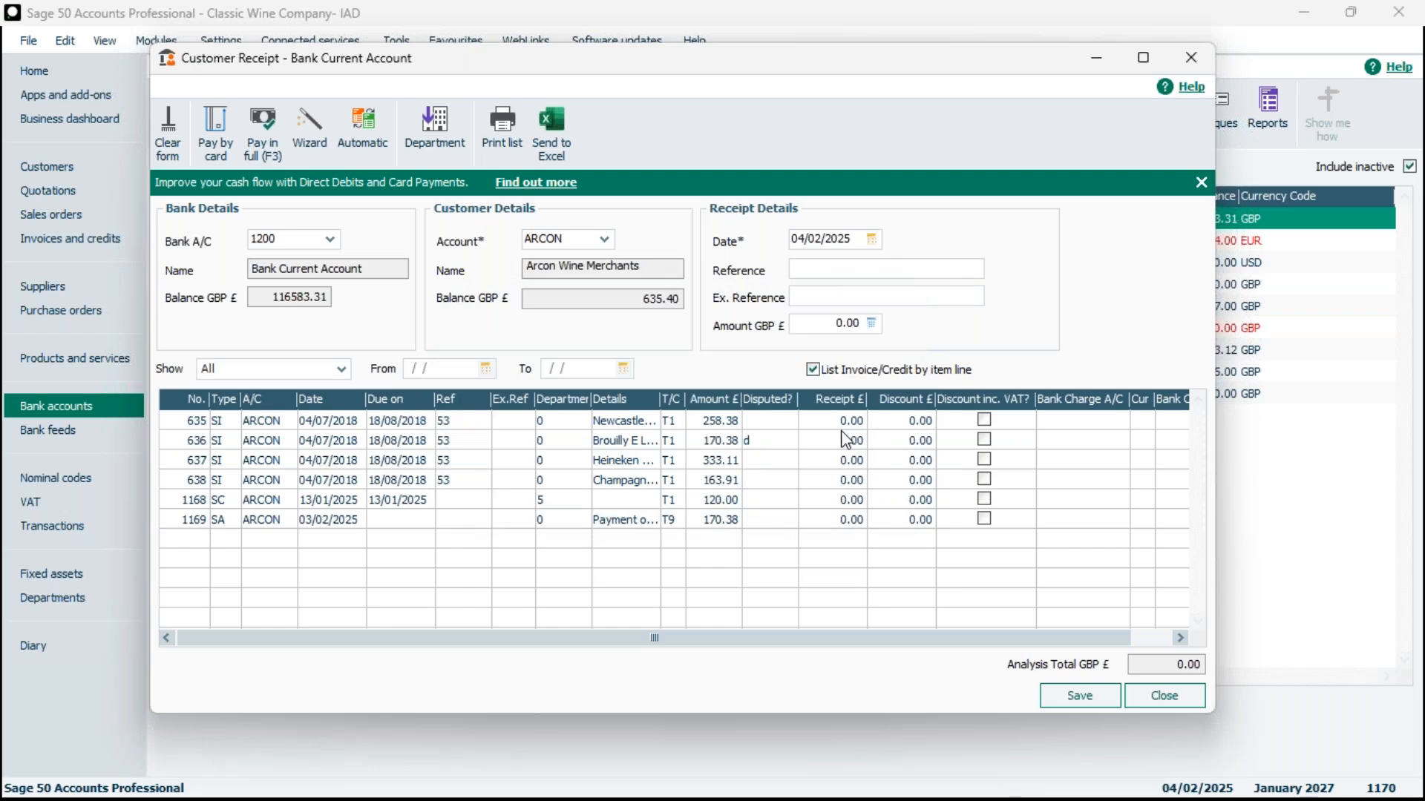
# - Record a part receipt of 100.00 against ARCON's invoice line 635 and save it, accepting the date outside the financial year
pyautogui.click(220, 421)
pyautogui.write('100')
pyautogui.click(1093, 696)
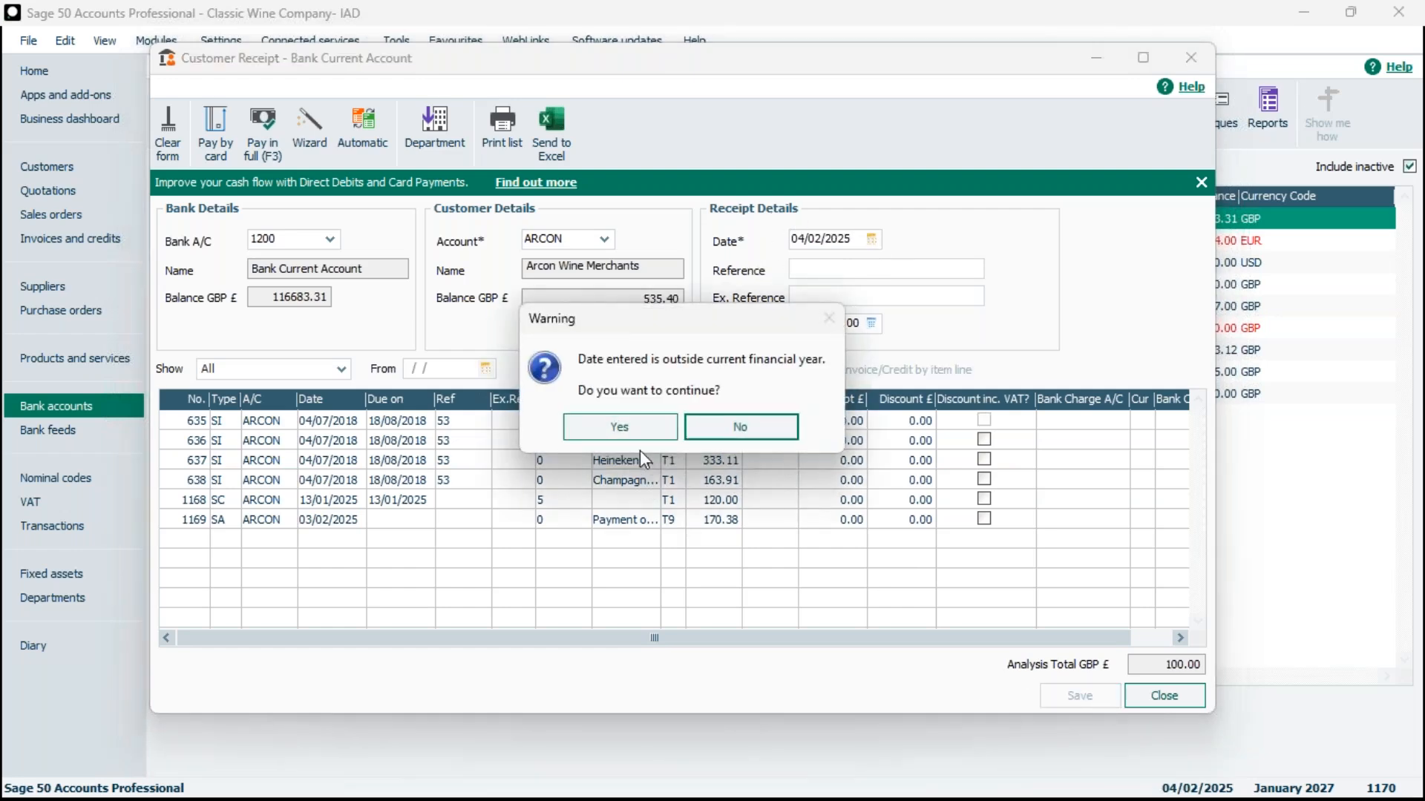
pyautogui.click(642, 429)
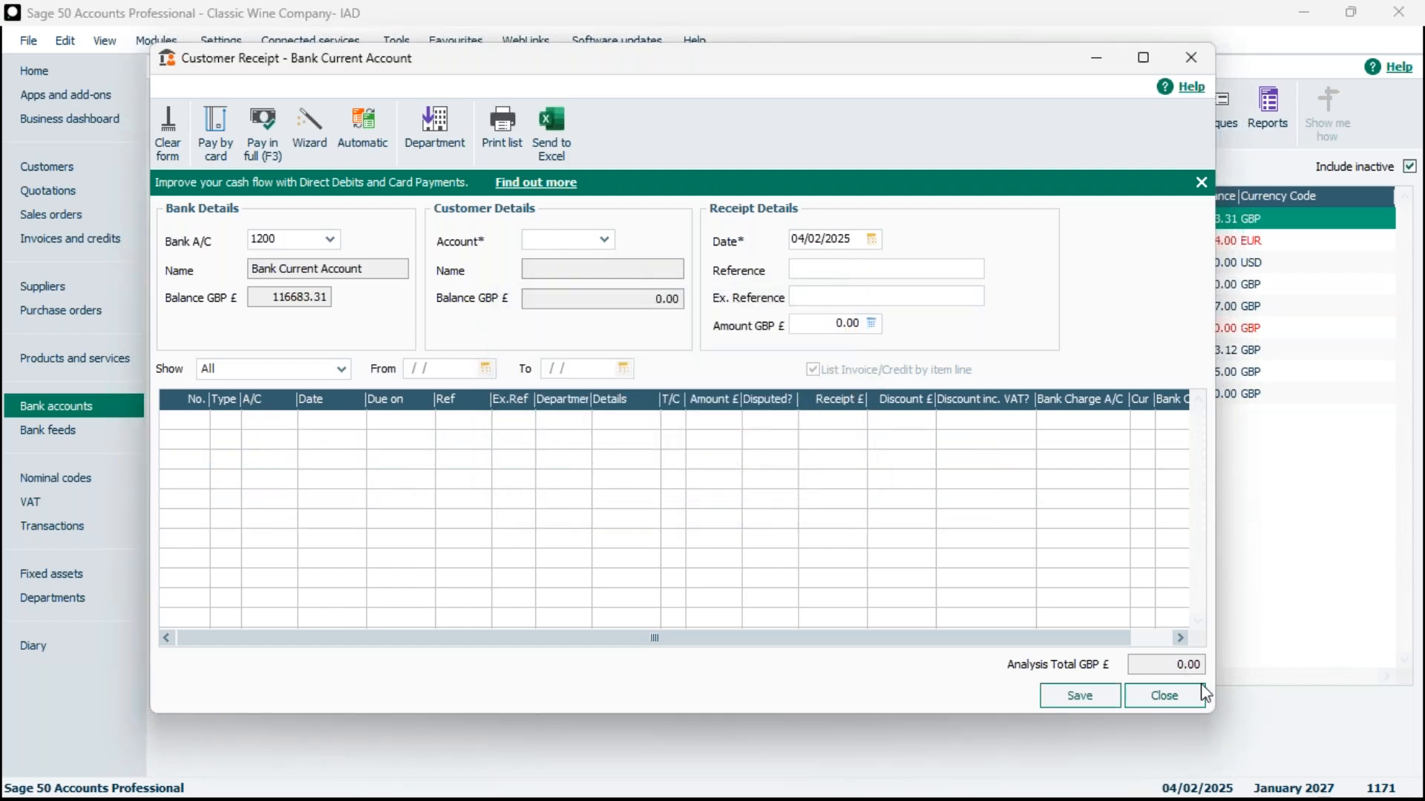
# - Load customer account ARCON again for a second receipt into the Bank Current Account
pyautogui.click(602, 241)
pyautogui.click(625, 418)
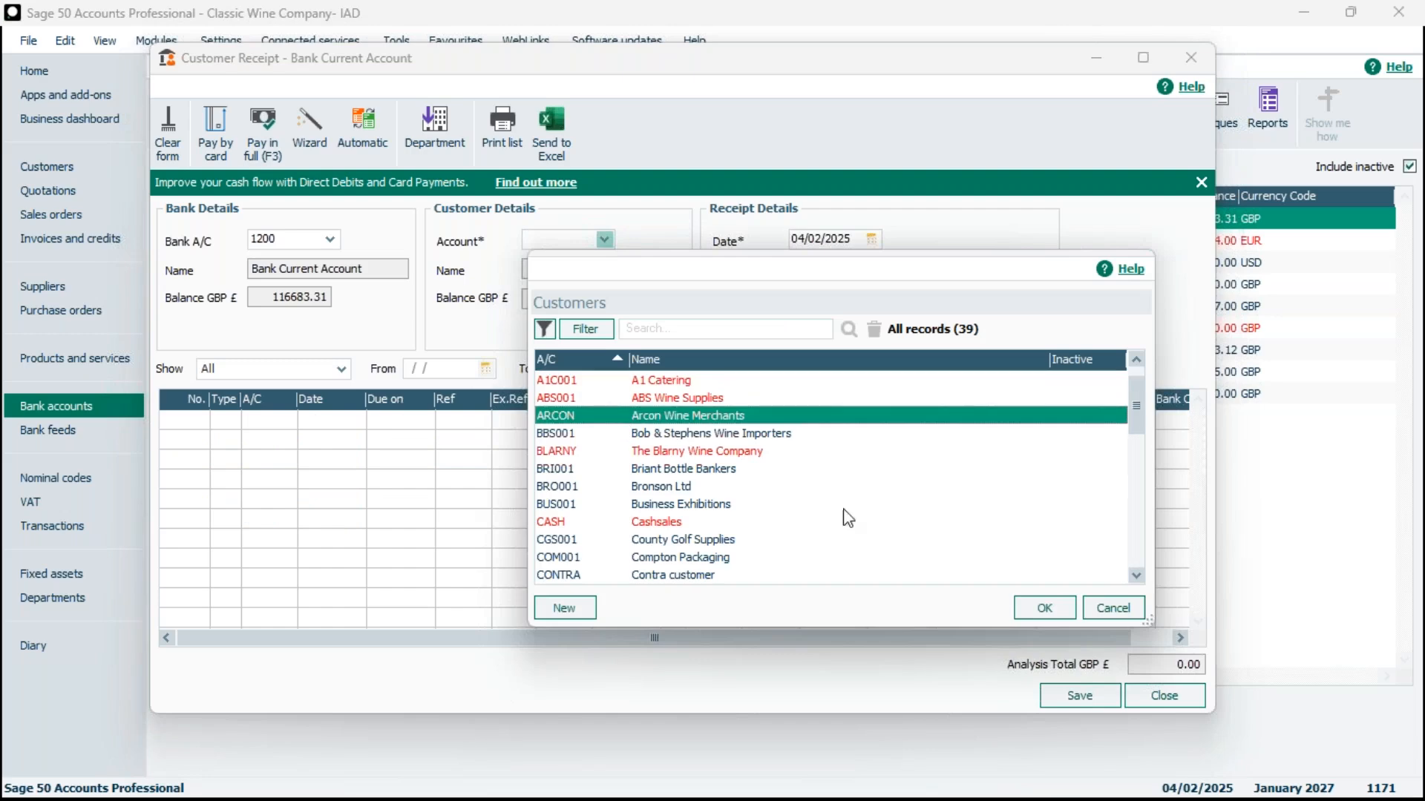
pyautogui.click(1043, 608)
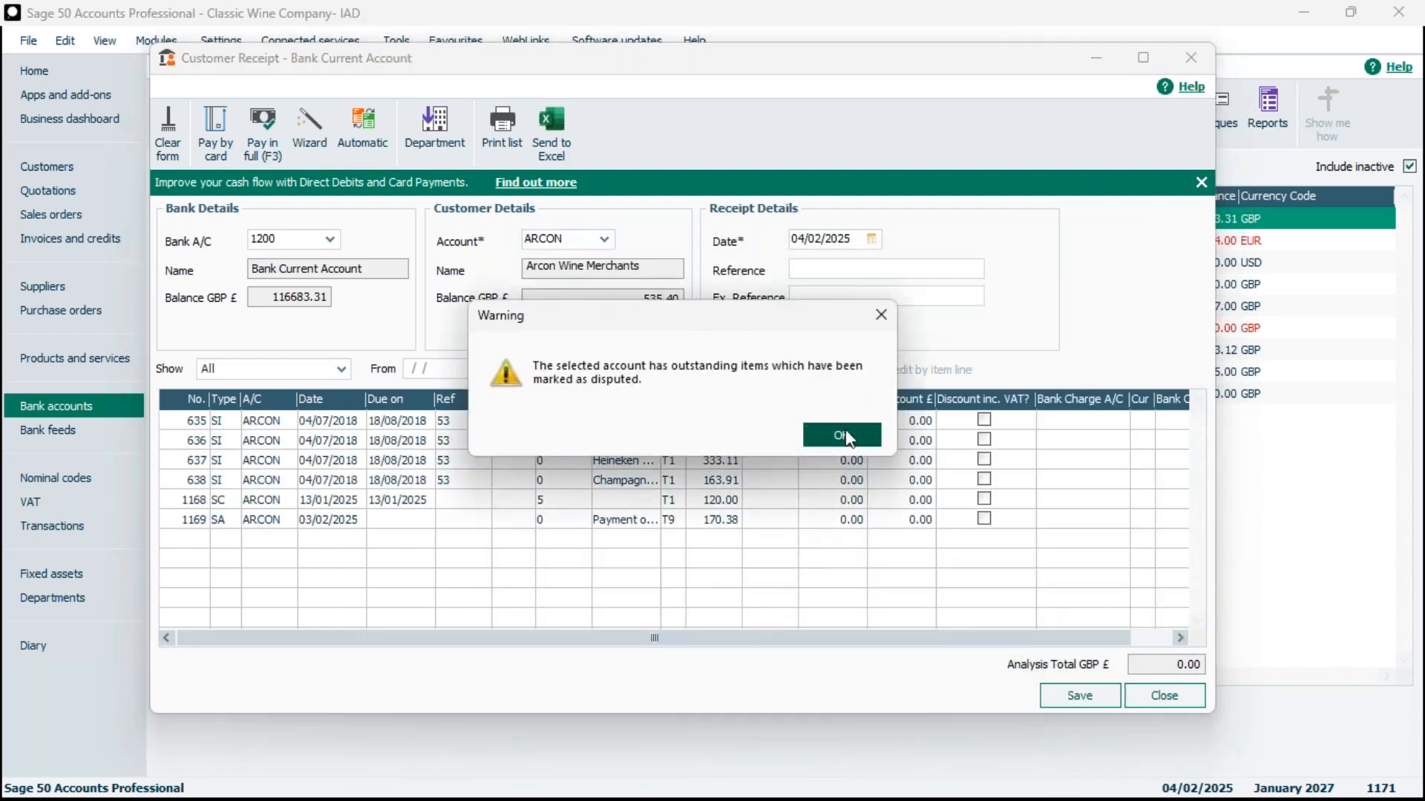
pyautogui.click(841, 435)
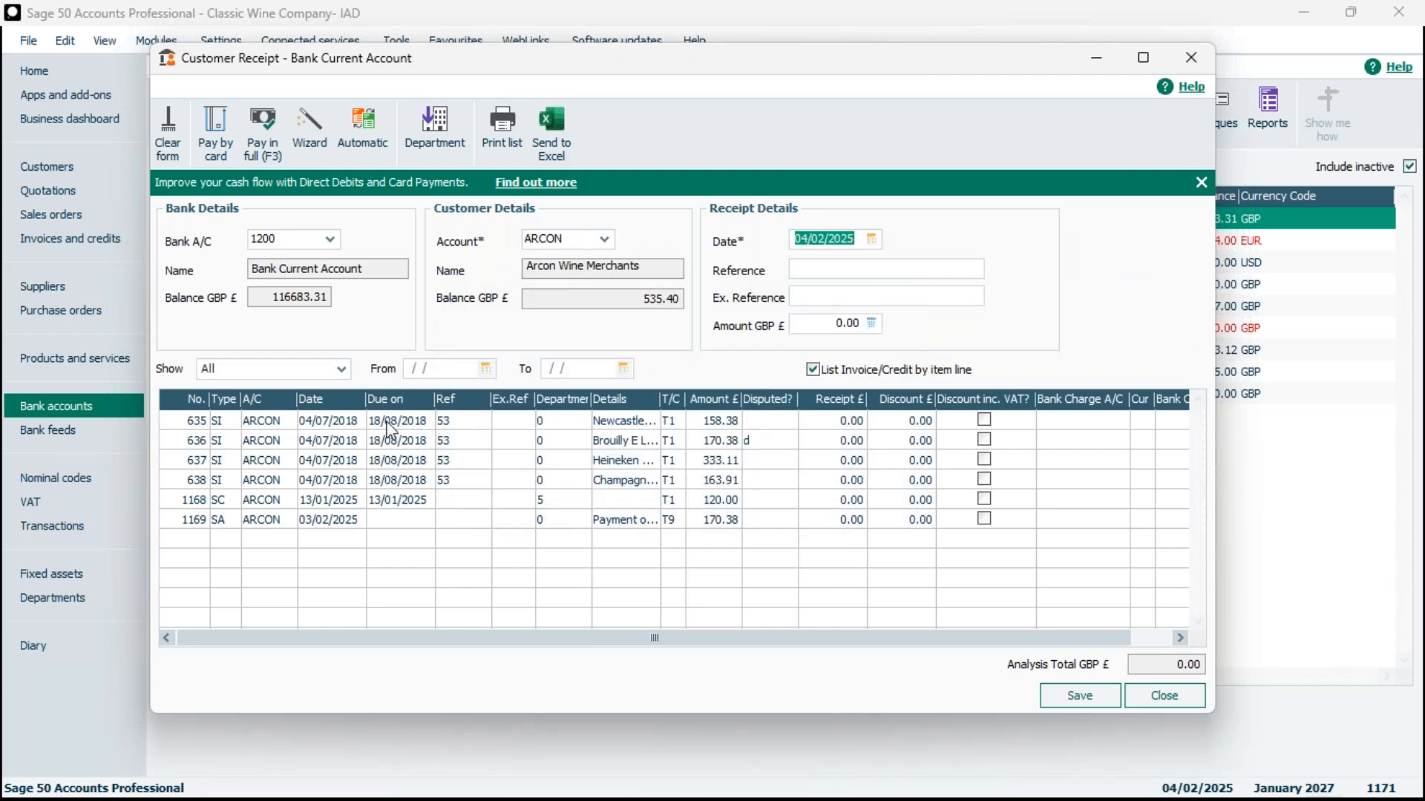
pyautogui.click(811, 421)
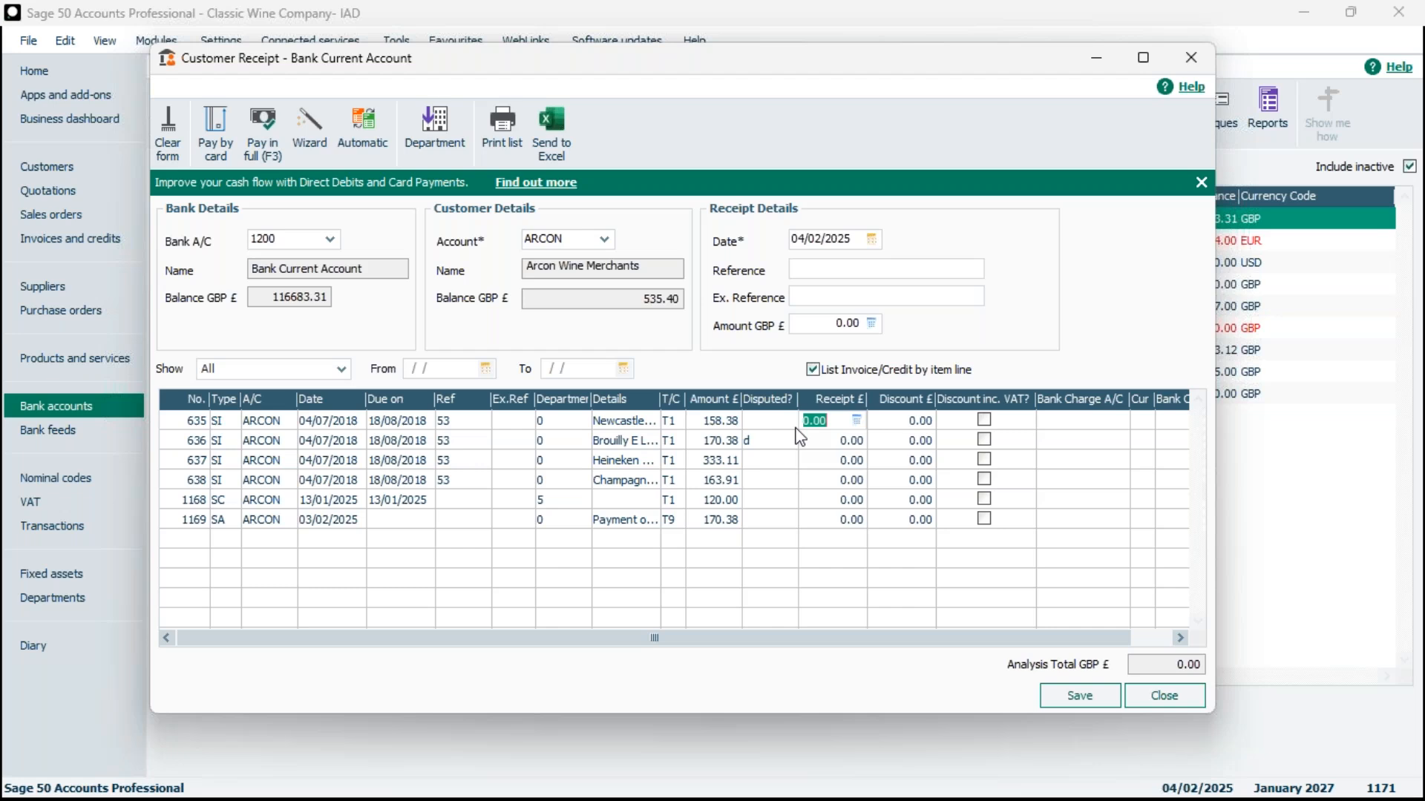
pyautogui.write('158.38')
pyautogui.press('BackSpace')
pyautogui.press('BackSpace')
pyautogui.press('BackSpace')
pyautogui.press('BackSpace')
pyautogui.press('BackSpace')
pyautogui.press('BackSpace')
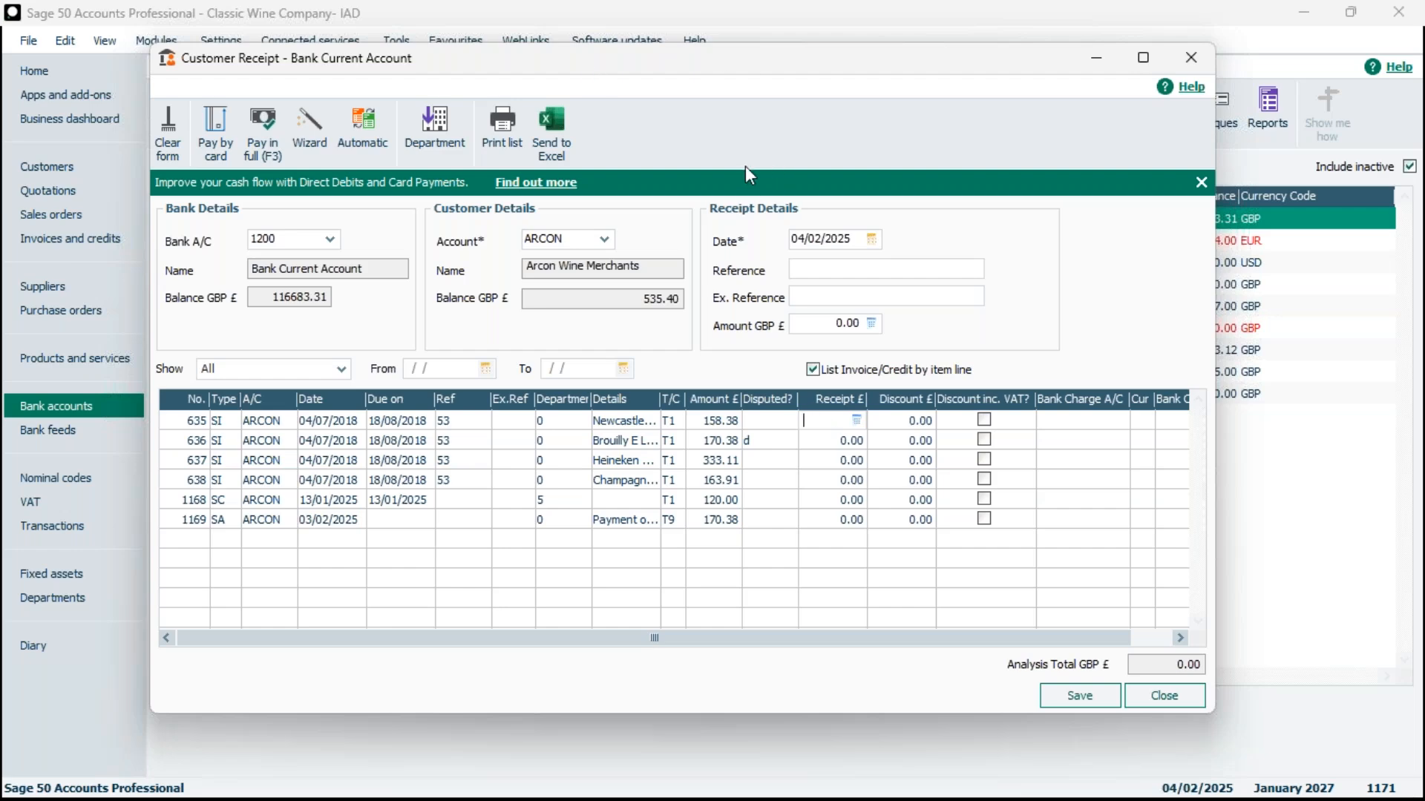
# - Pay the remaining balance of invoice line 635 in full and save the receipt, accepting the date outside the financial year
pyautogui.click(263, 145)
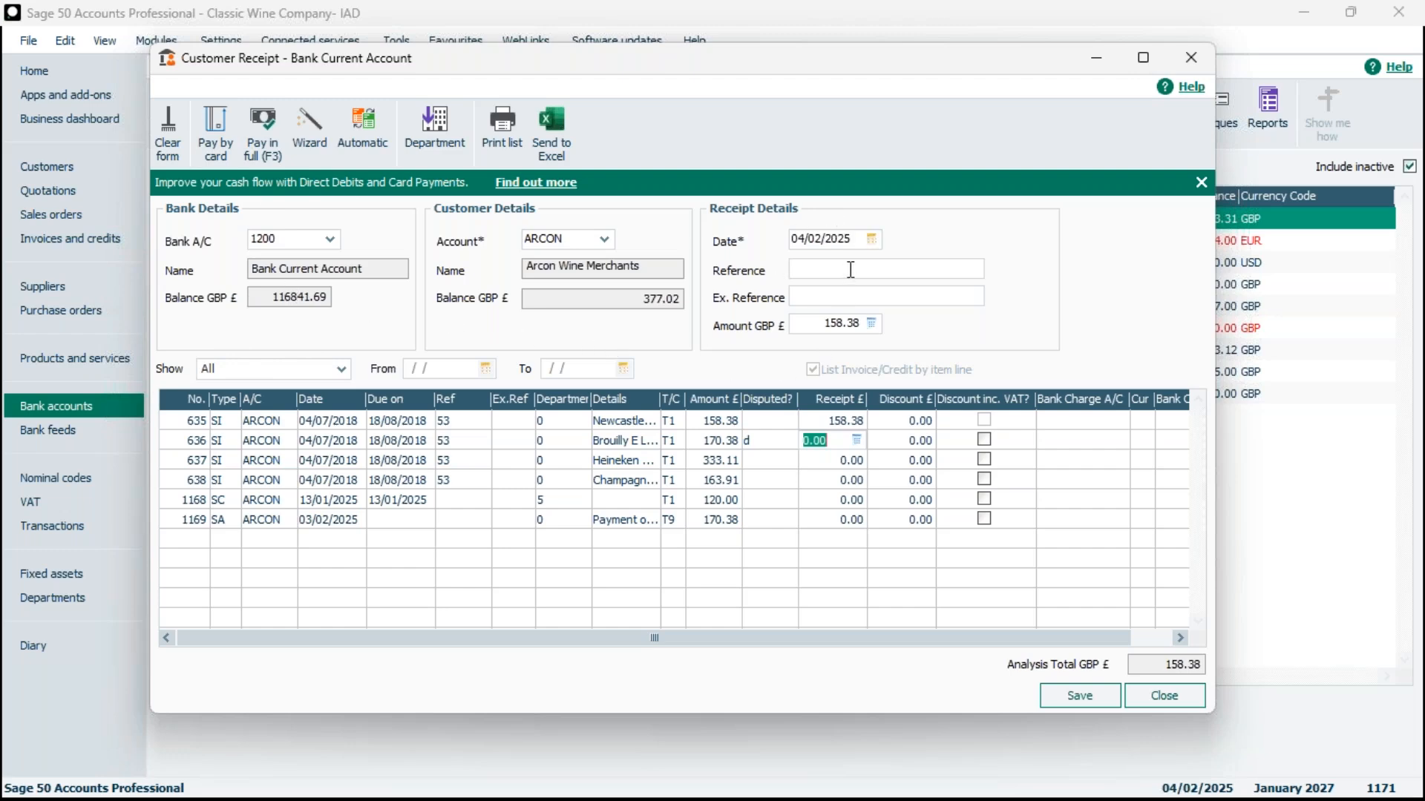
pyautogui.click(1098, 694)
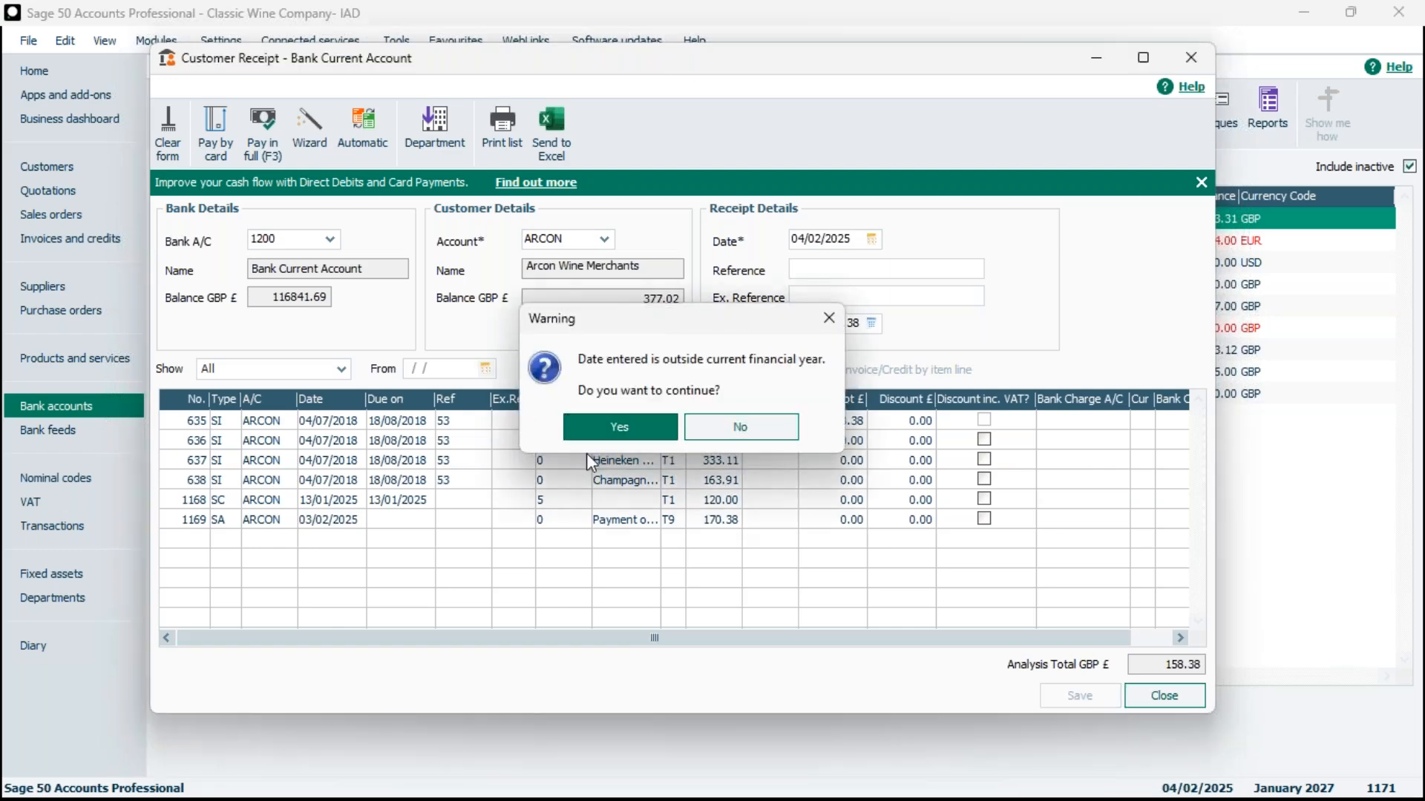
pyautogui.press('Return')
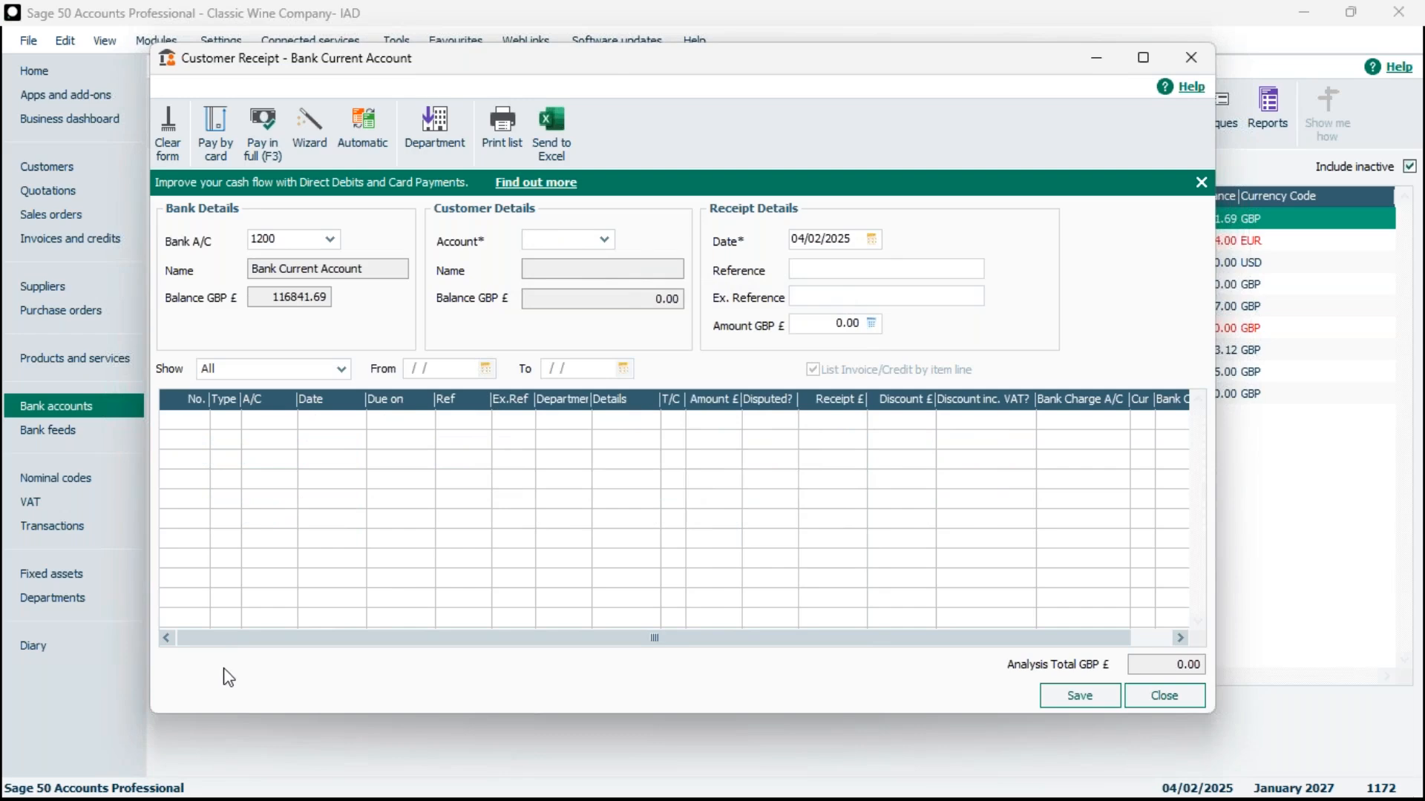
# - Load customer account ARCON for a third receipt into the Bank Current Account, acknowledging the disputed items warning
pyautogui.click(604, 241)
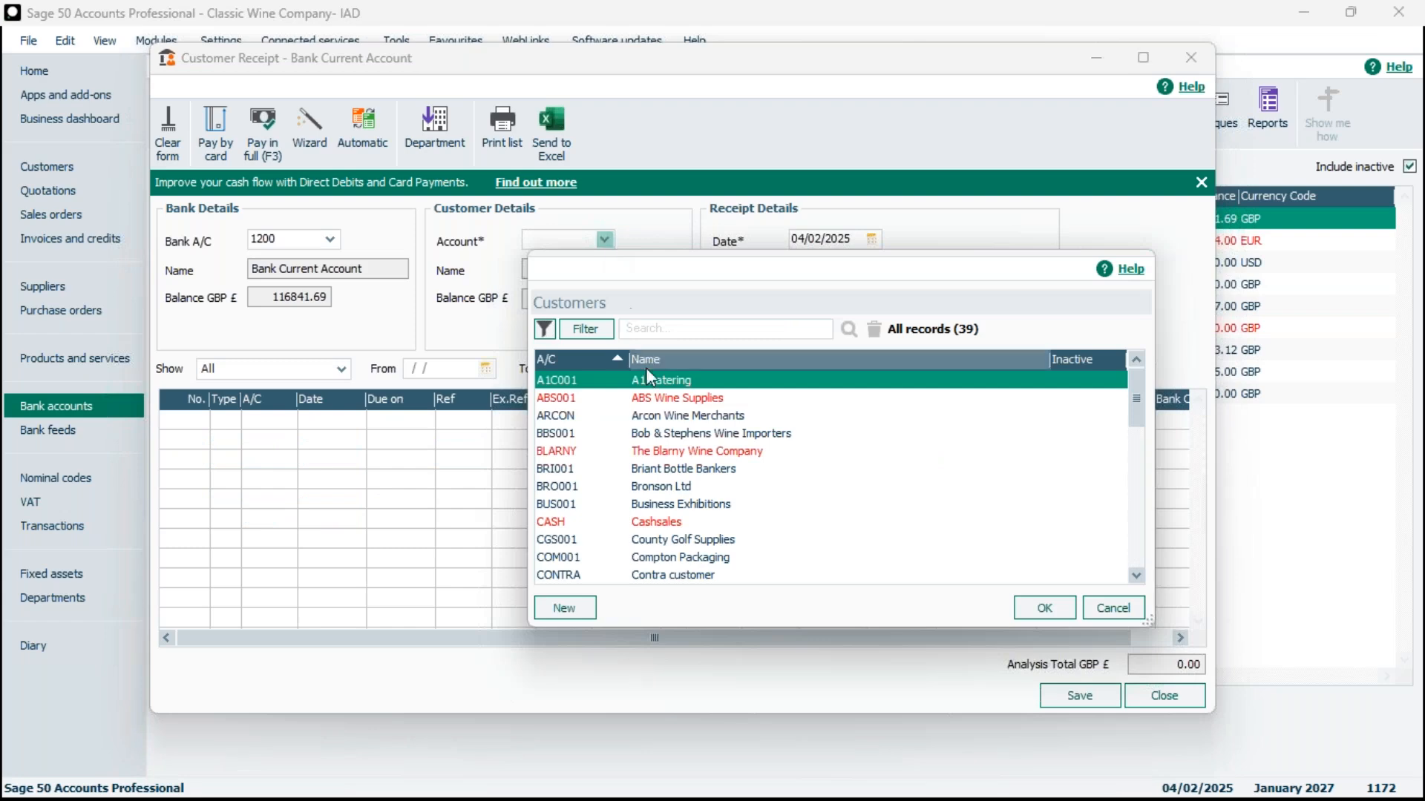
pyautogui.click(662, 417)
pyautogui.click(1048, 609)
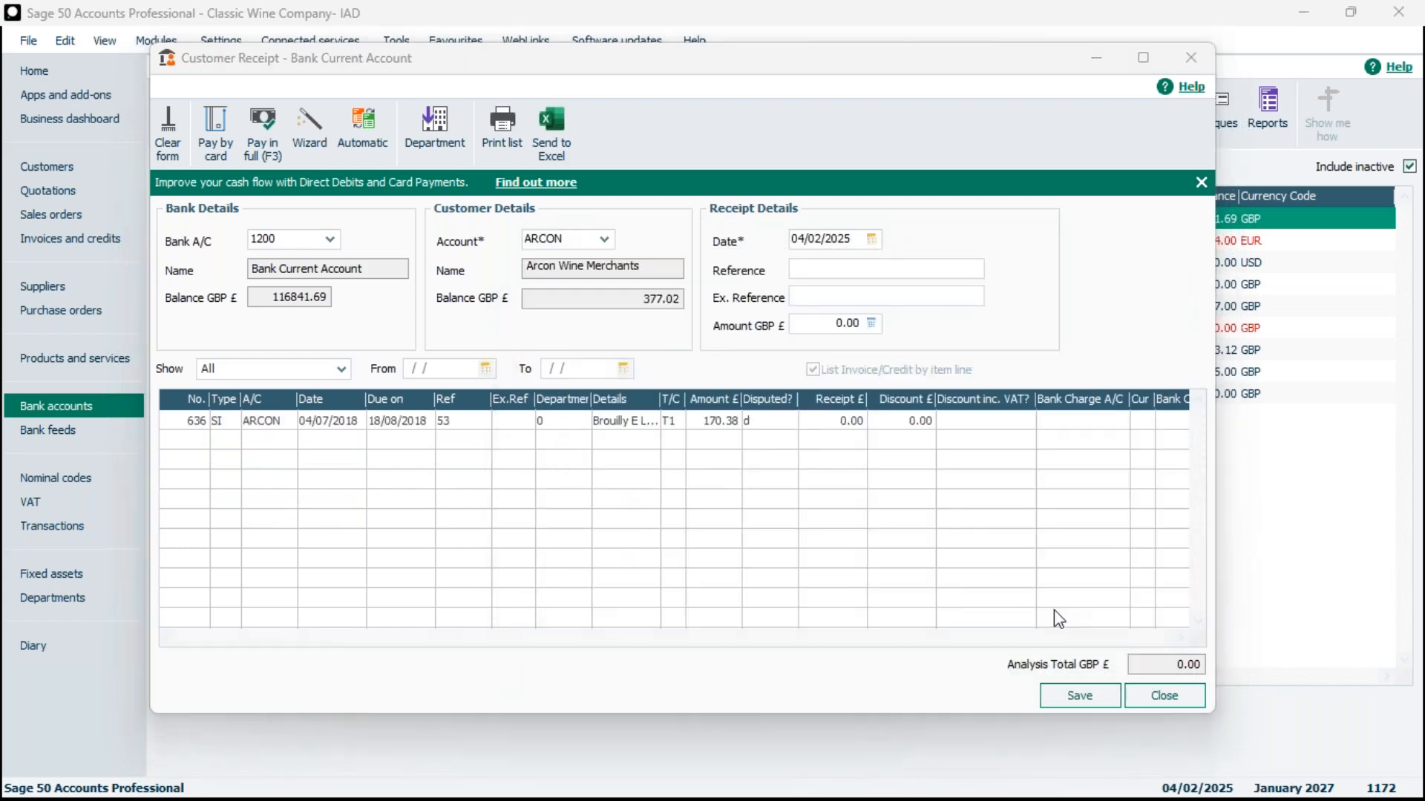
pyautogui.click(842, 437)
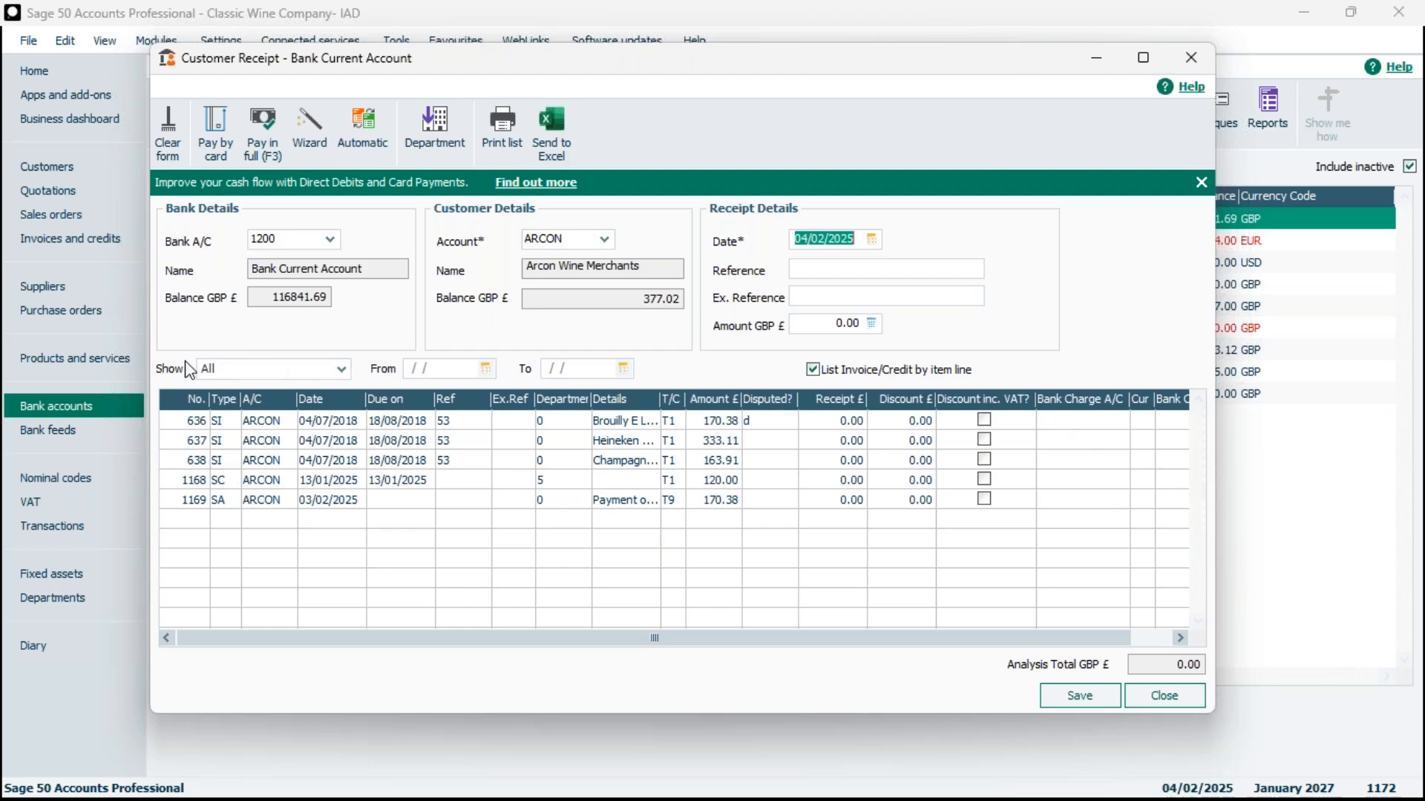
# - Enter a receipt amount of 330.00 and save it as a payment on account, accepting the date outside the financial year
pyautogui.click(814, 324)
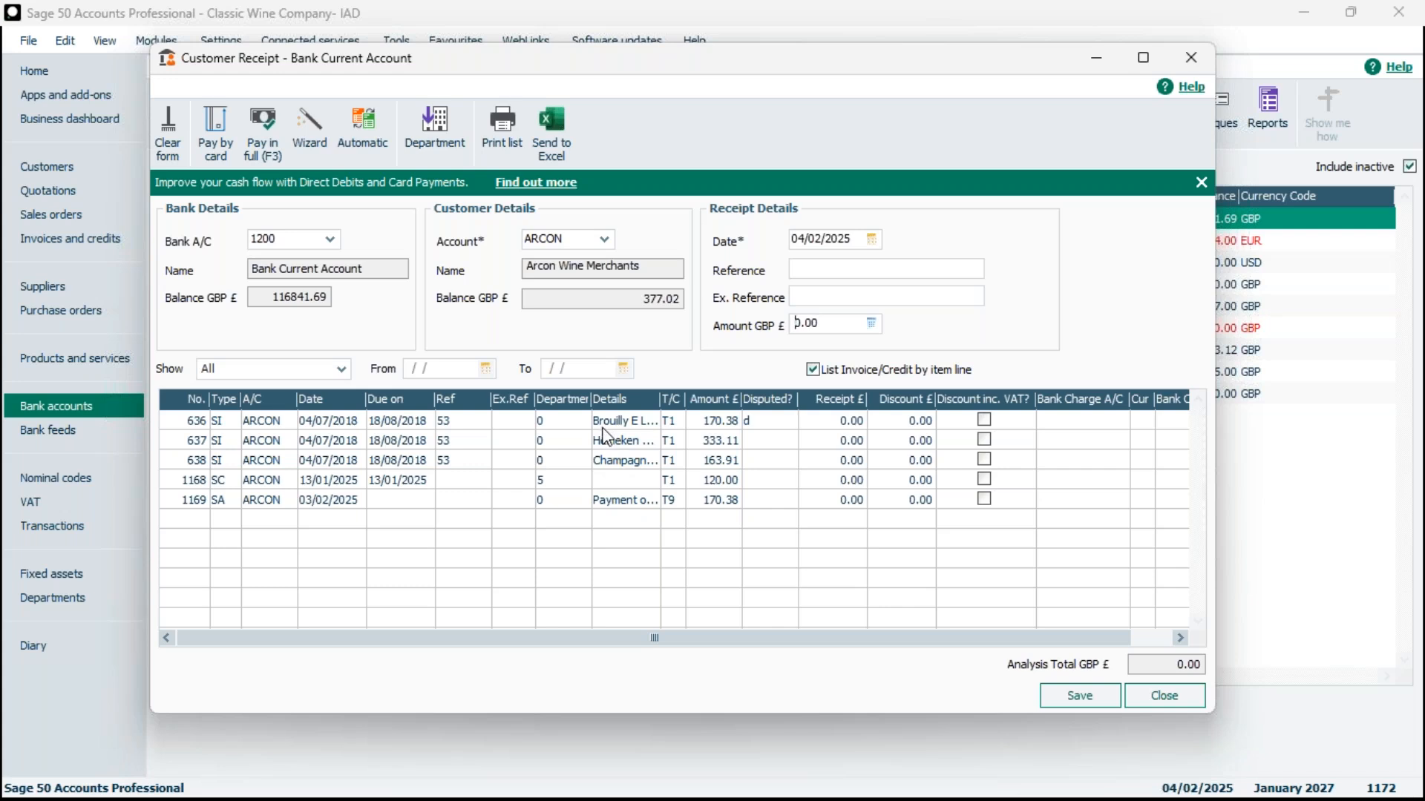
pyautogui.write('33')
pyautogui.click(1106, 695)
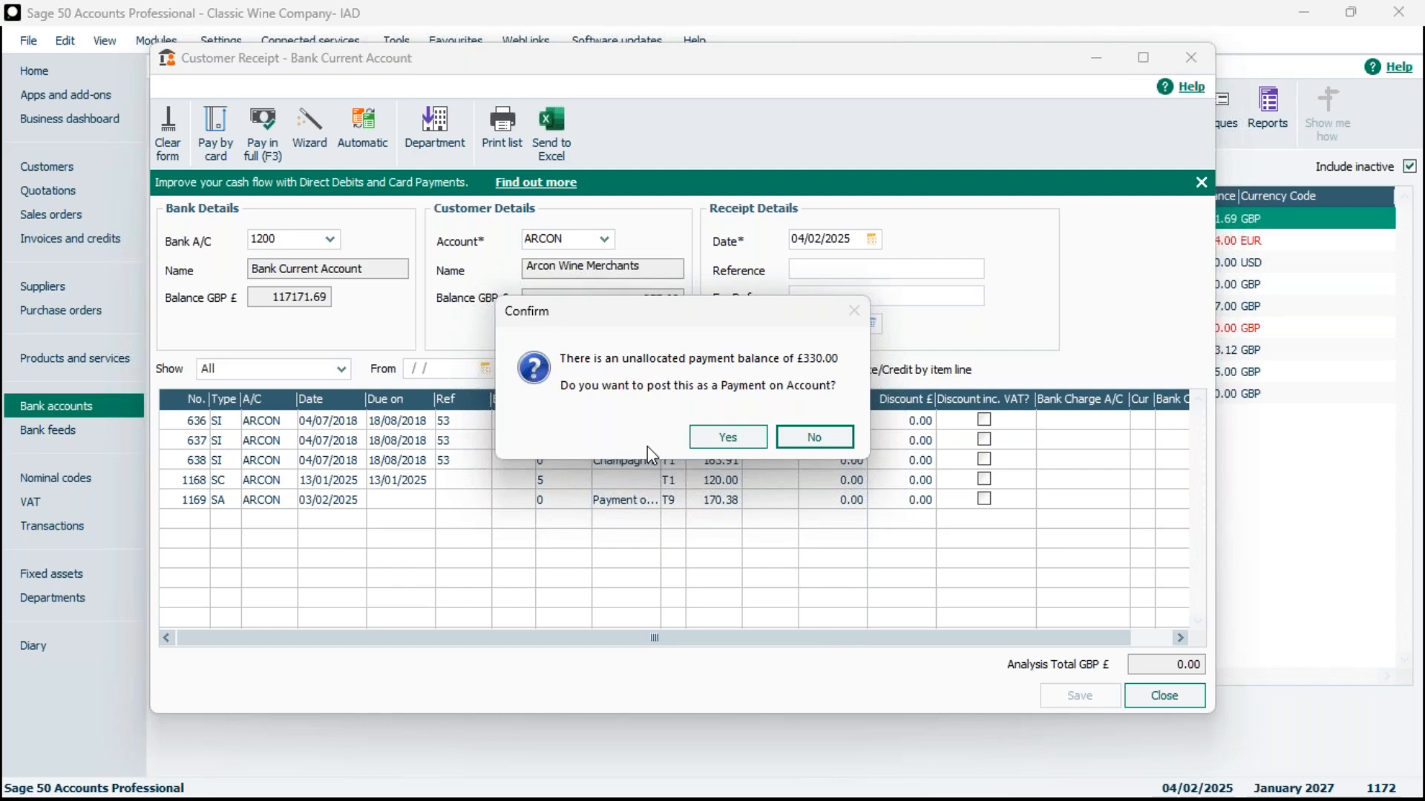
pyautogui.click(738, 442)
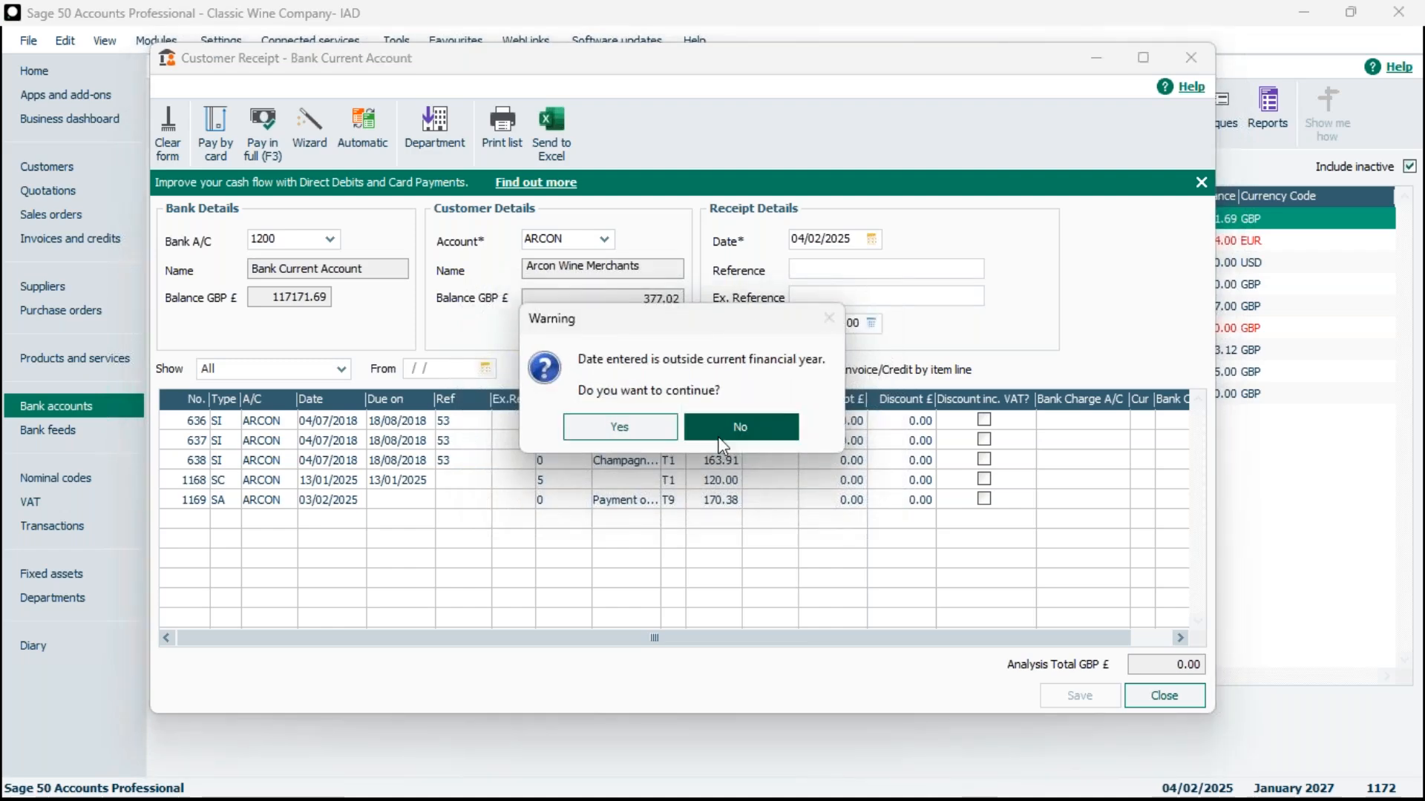
pyautogui.click(625, 429)
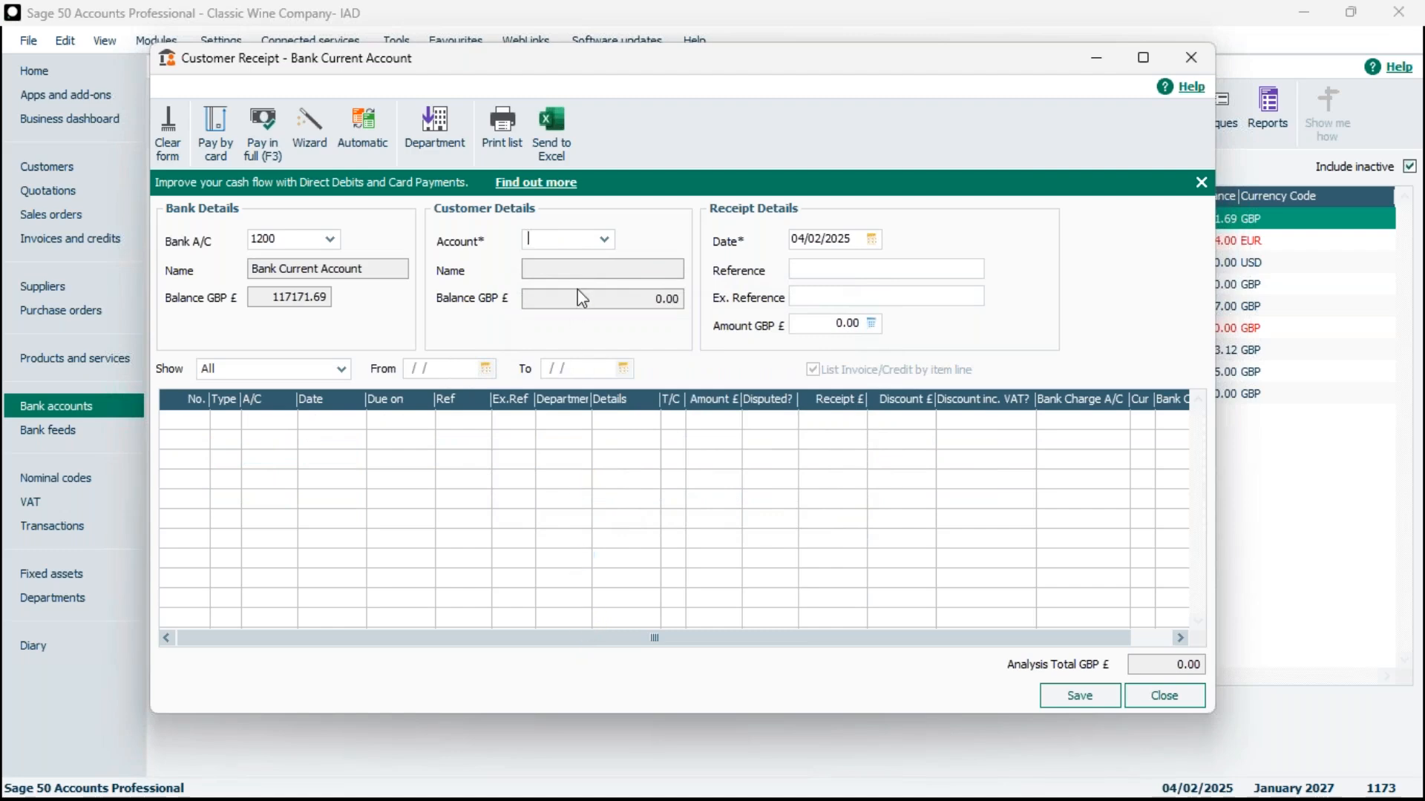
# - Bring up ARCON's outstanding transactions again in the receipt form, acknowledging the disputed items warning
pyautogui.click(604, 239)
pyautogui.click(624, 418)
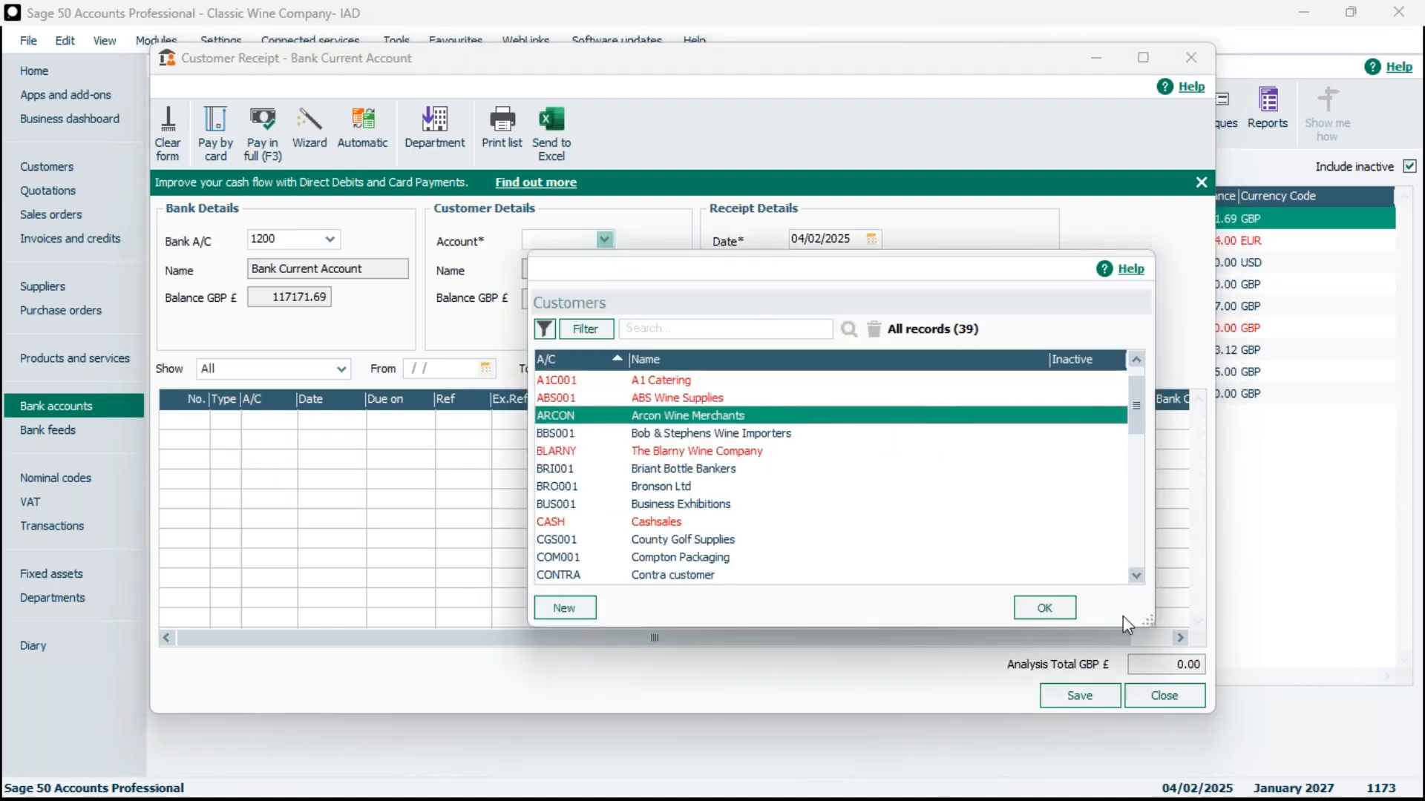
pyautogui.click(1052, 613)
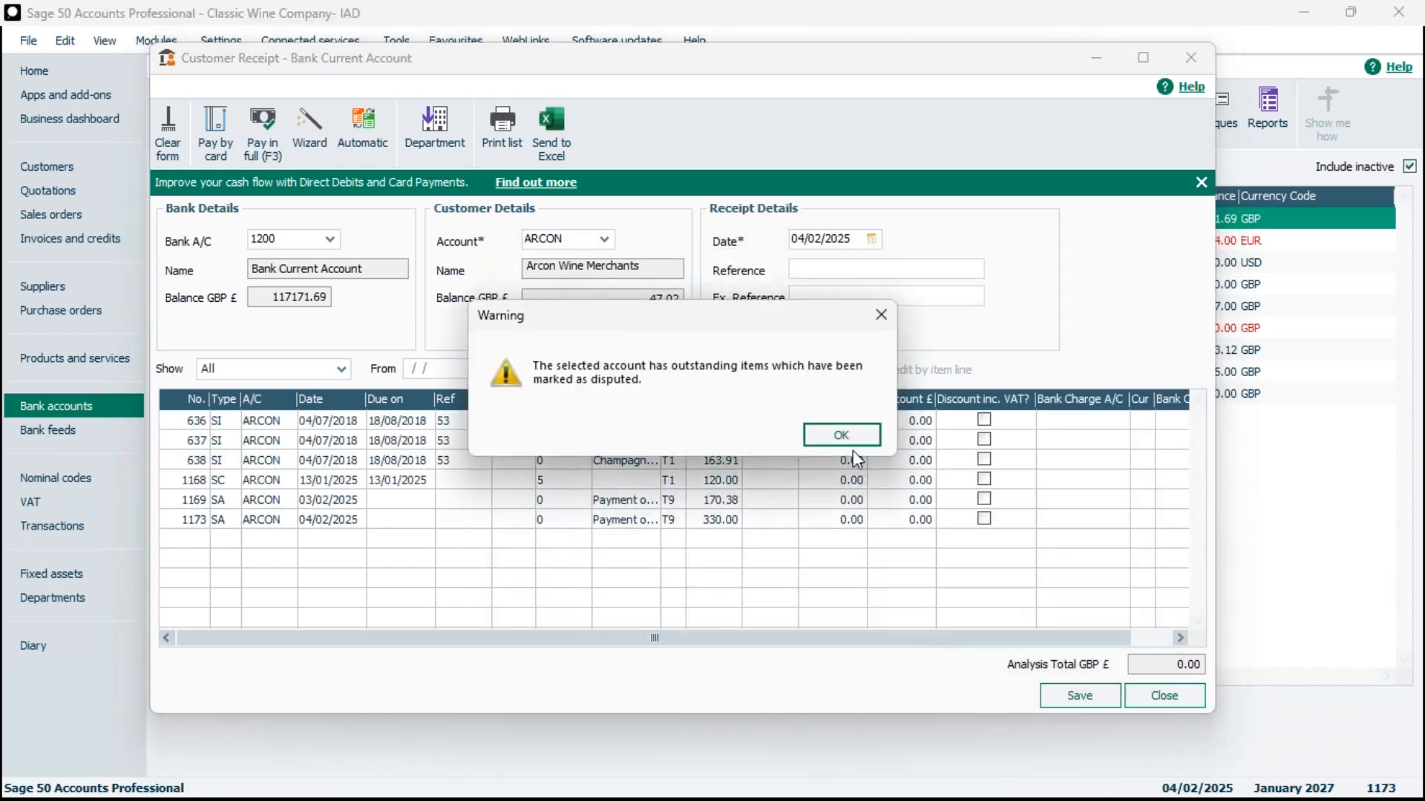
pyautogui.click(840, 430)
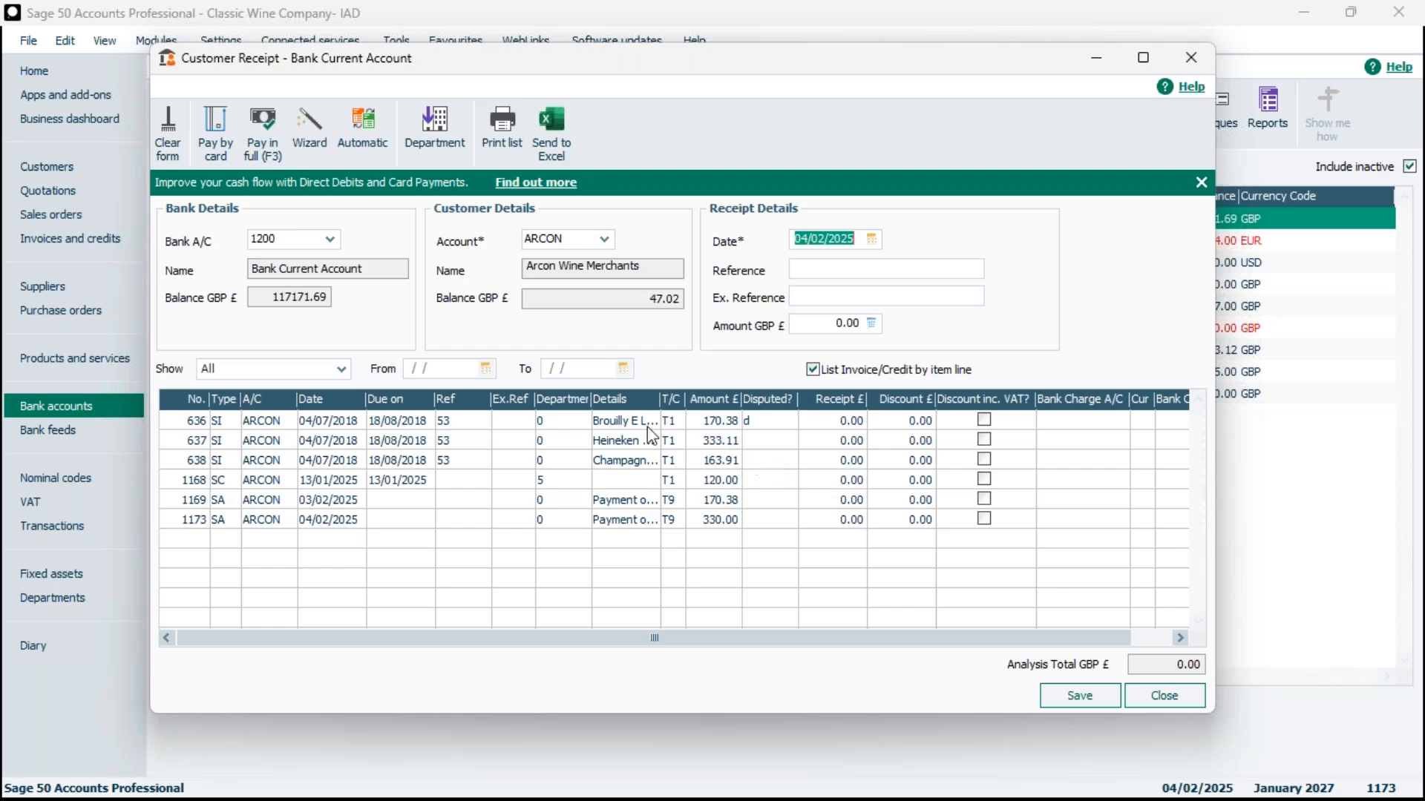
# - Allocate the 330.00 payment on account to invoice line 637 and save, accepting the date outside the financial year
pyautogui.click(838, 441)
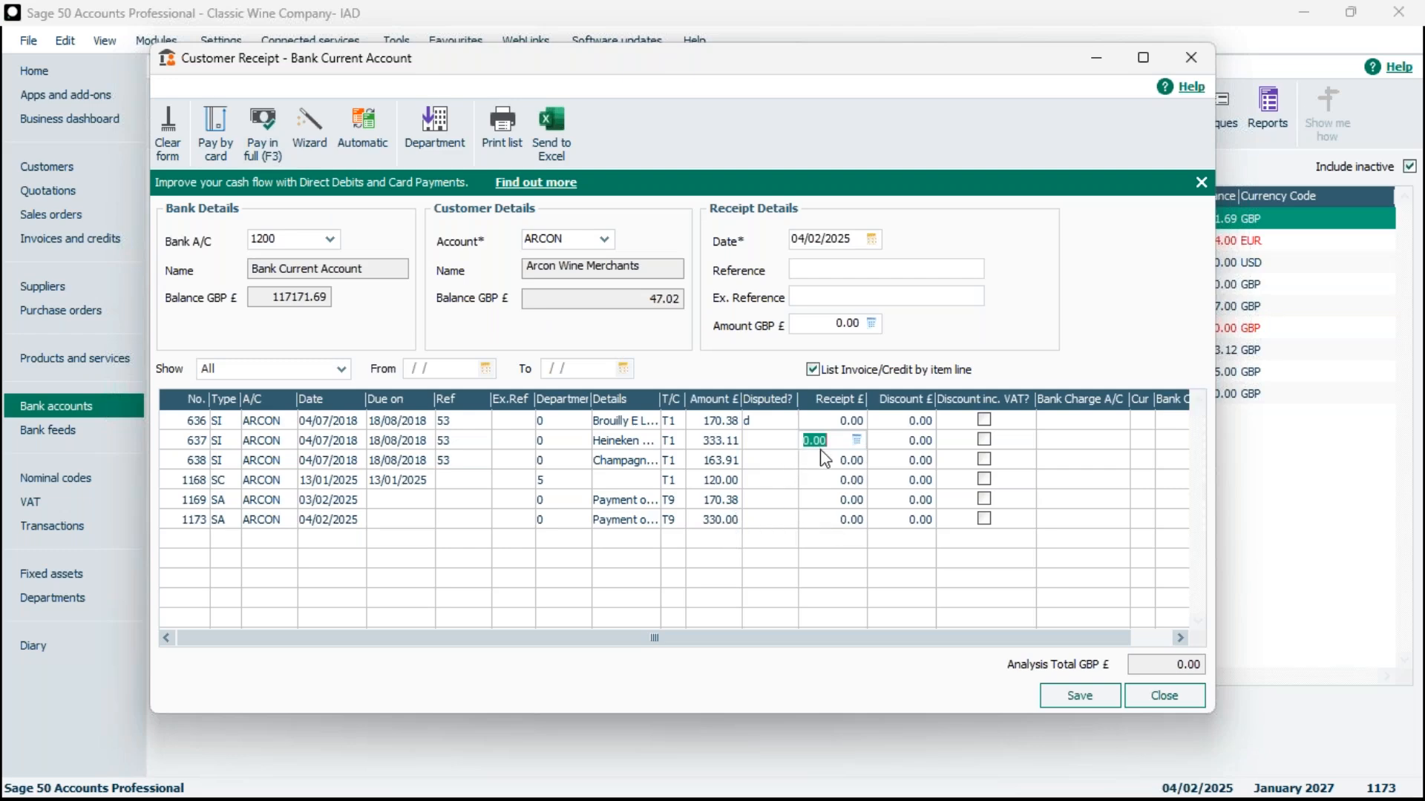
pyautogui.write('330')
pyautogui.click(837, 522)
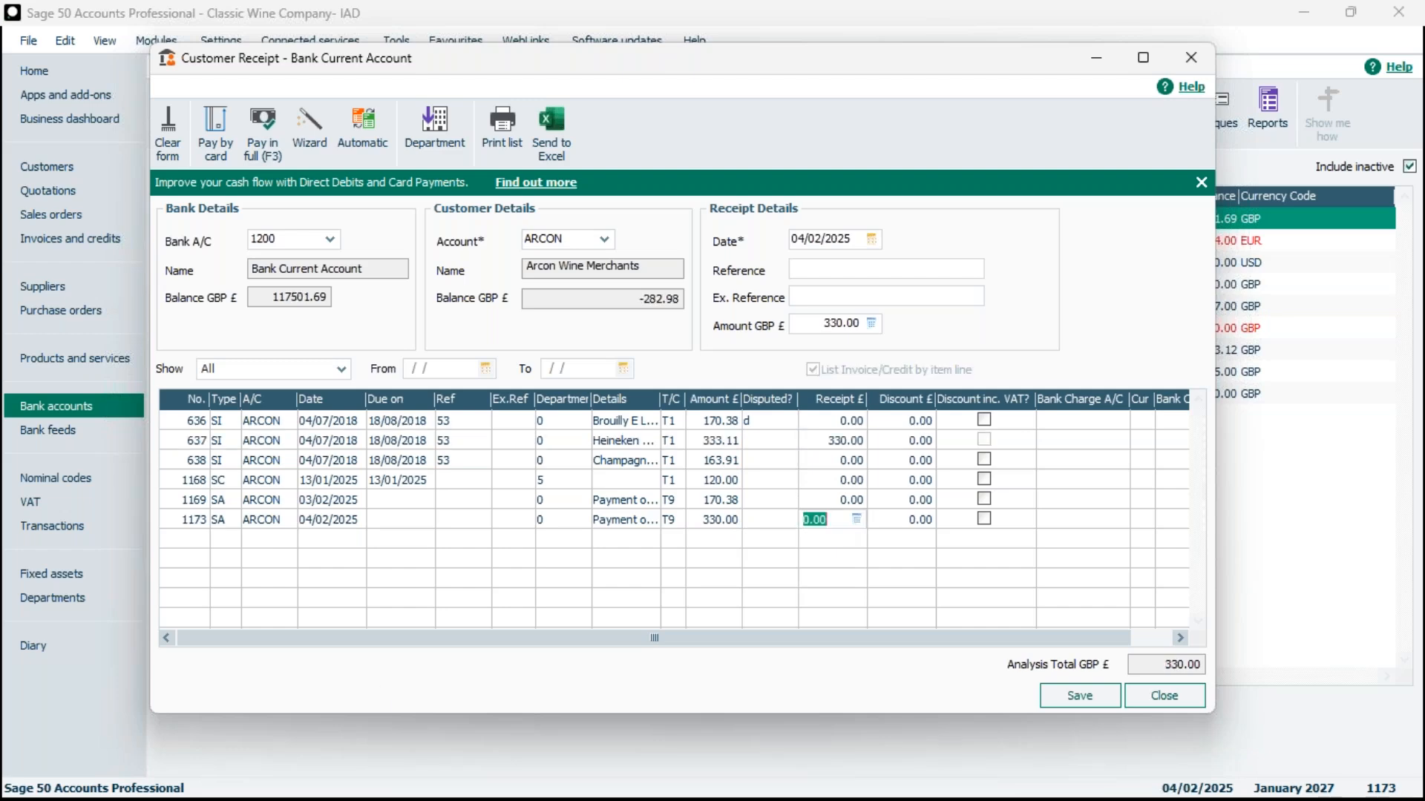
pyautogui.click(256, 165)
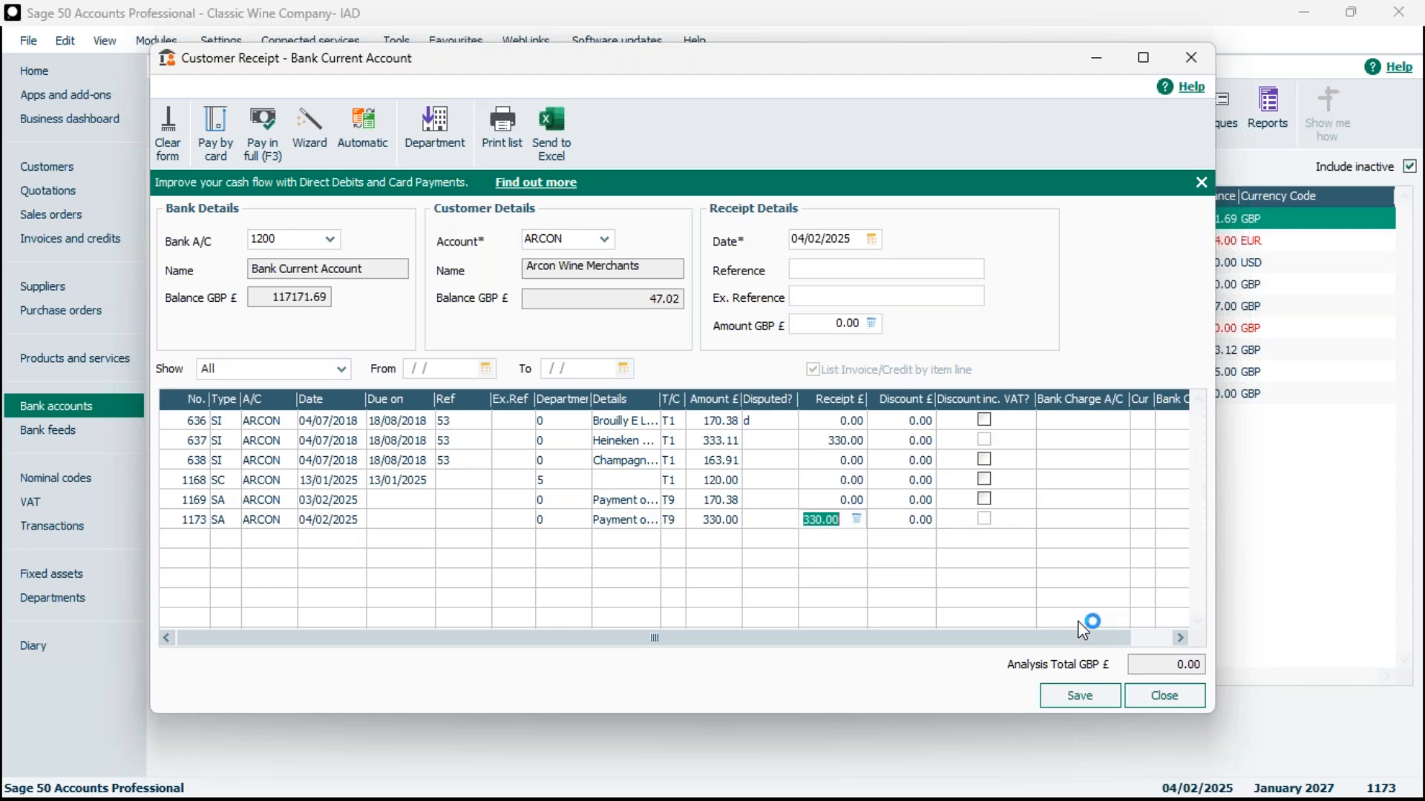
pyautogui.click(1090, 696)
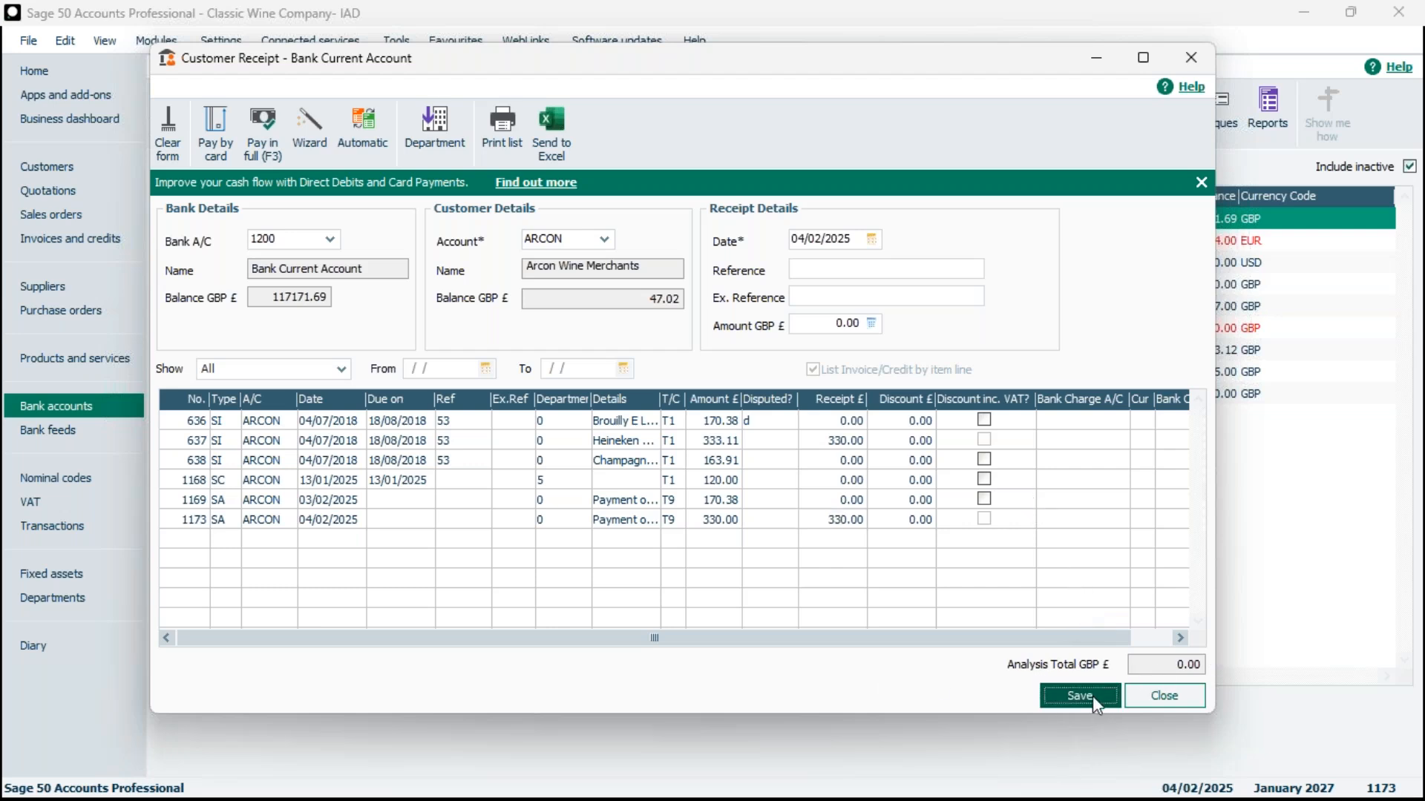
pyautogui.click(1092, 696)
pyautogui.click(596, 425)
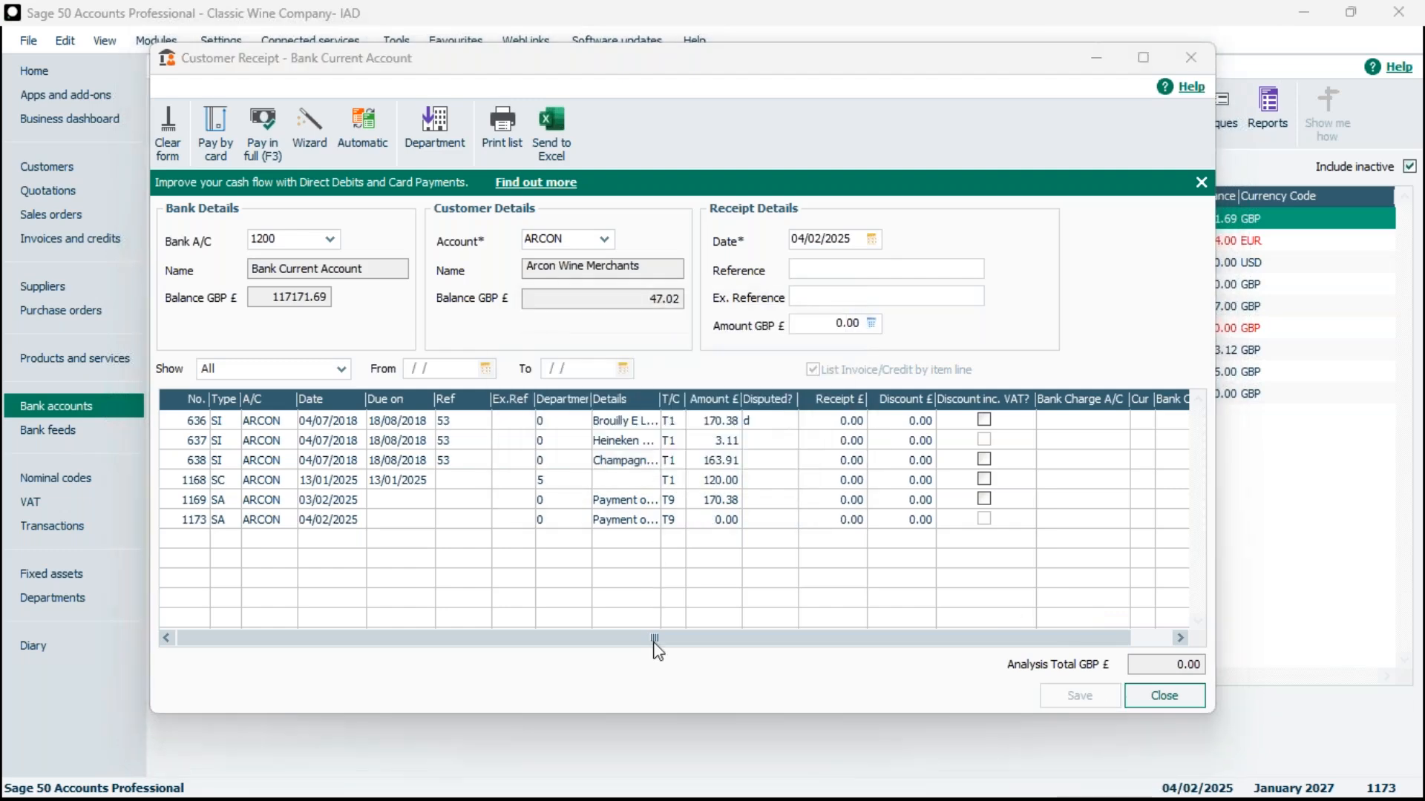
# - Reload ARCON to check what is still outstanding on invoice line 637, and close the receipt form without saving
pyautogui.click(606, 239)
pyautogui.click(601, 416)
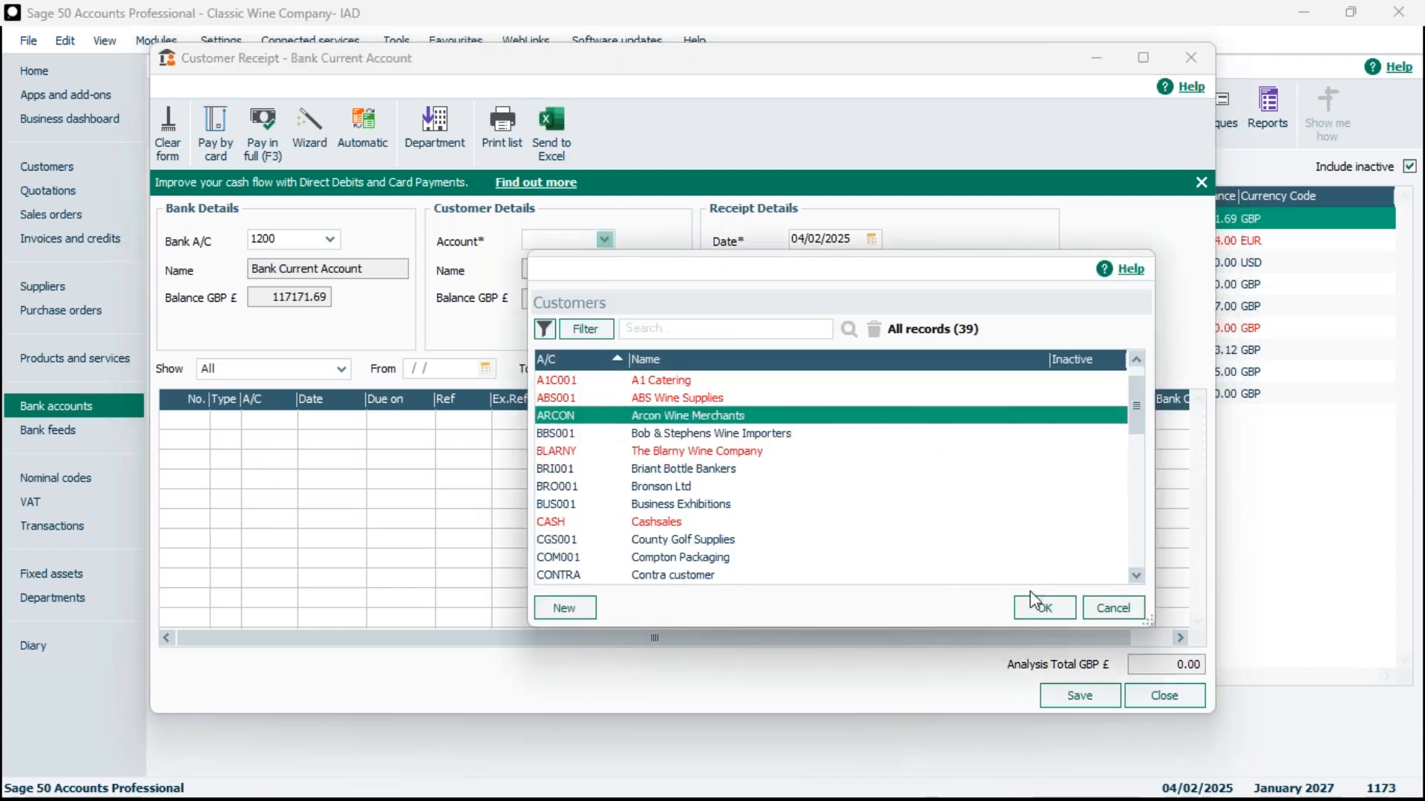
pyautogui.click(1043, 609)
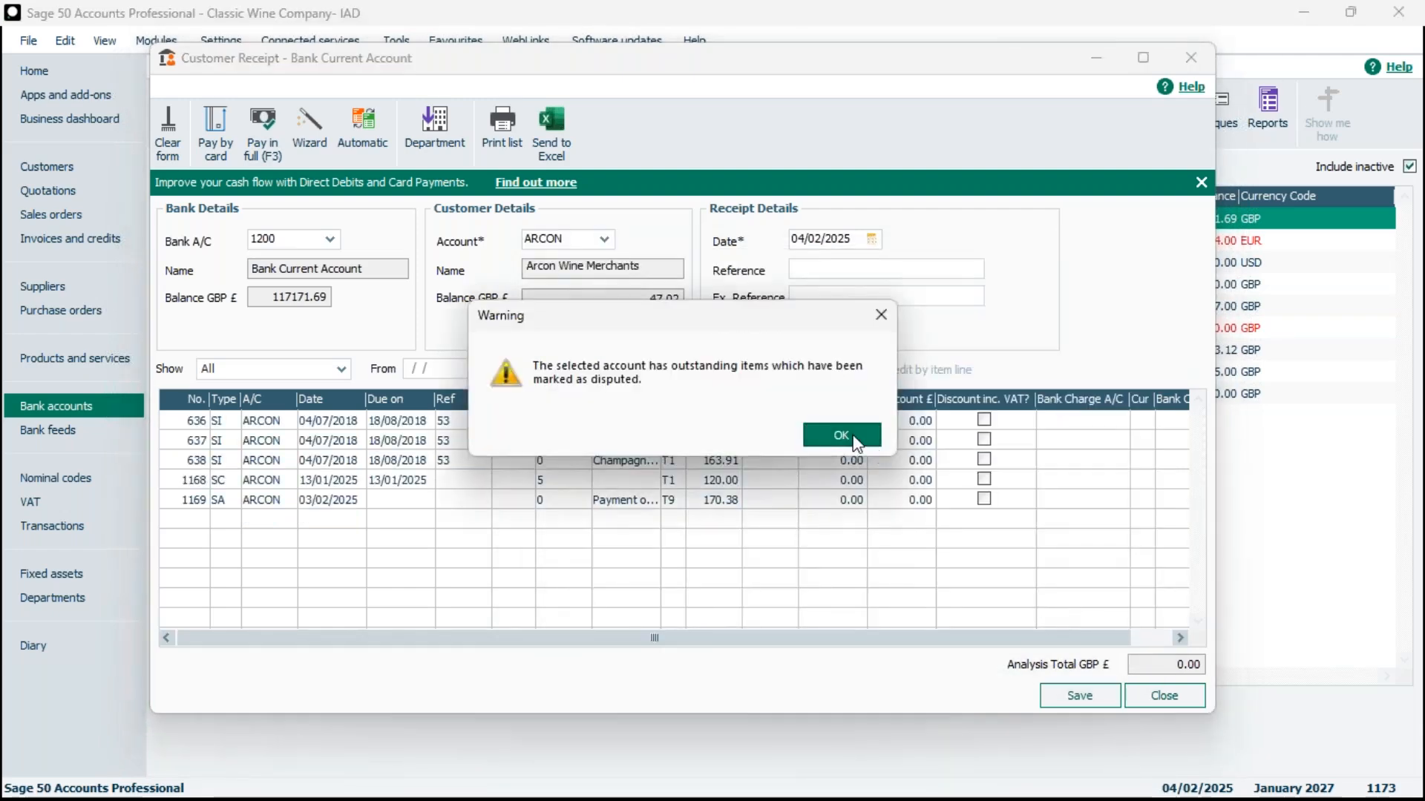
pyautogui.click(857, 443)
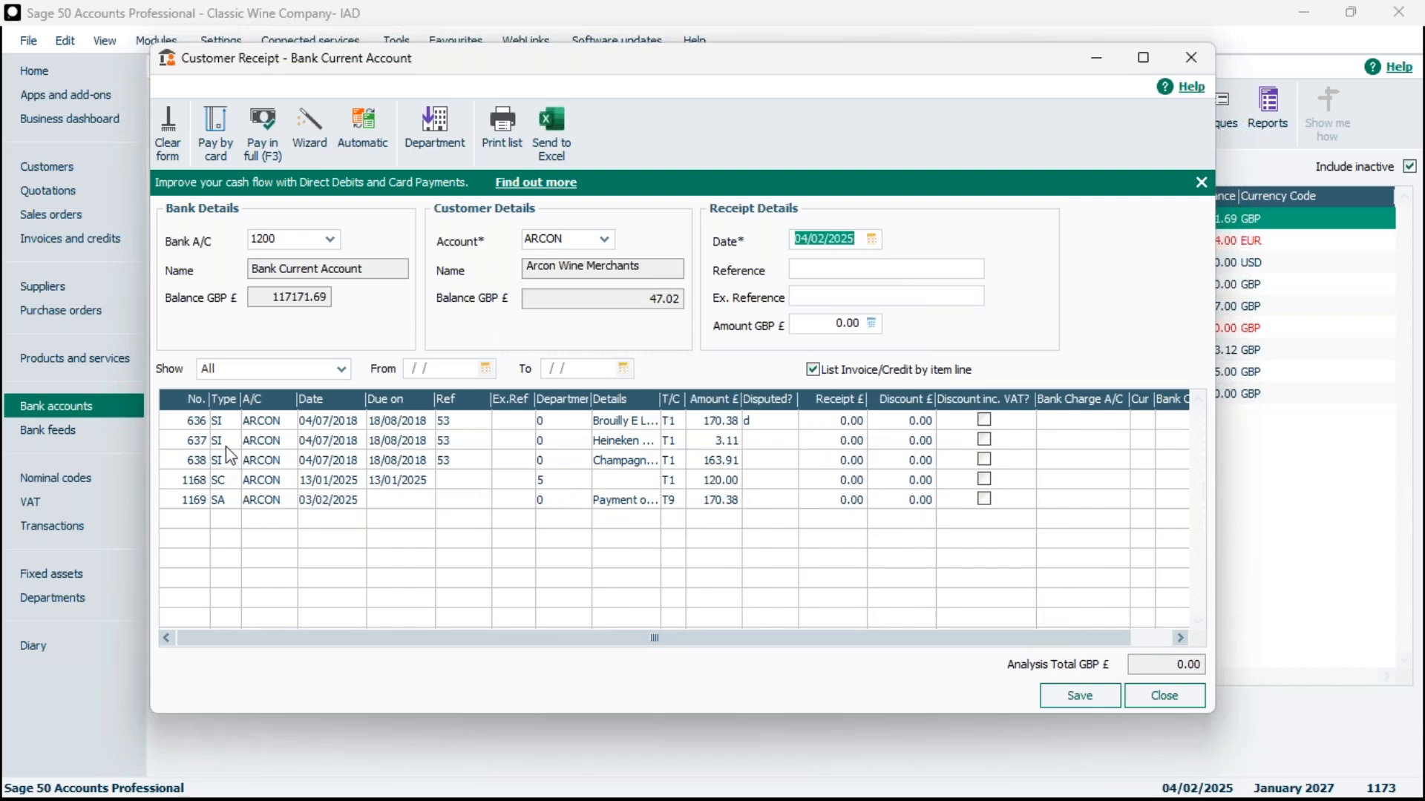
pyautogui.click(814, 441)
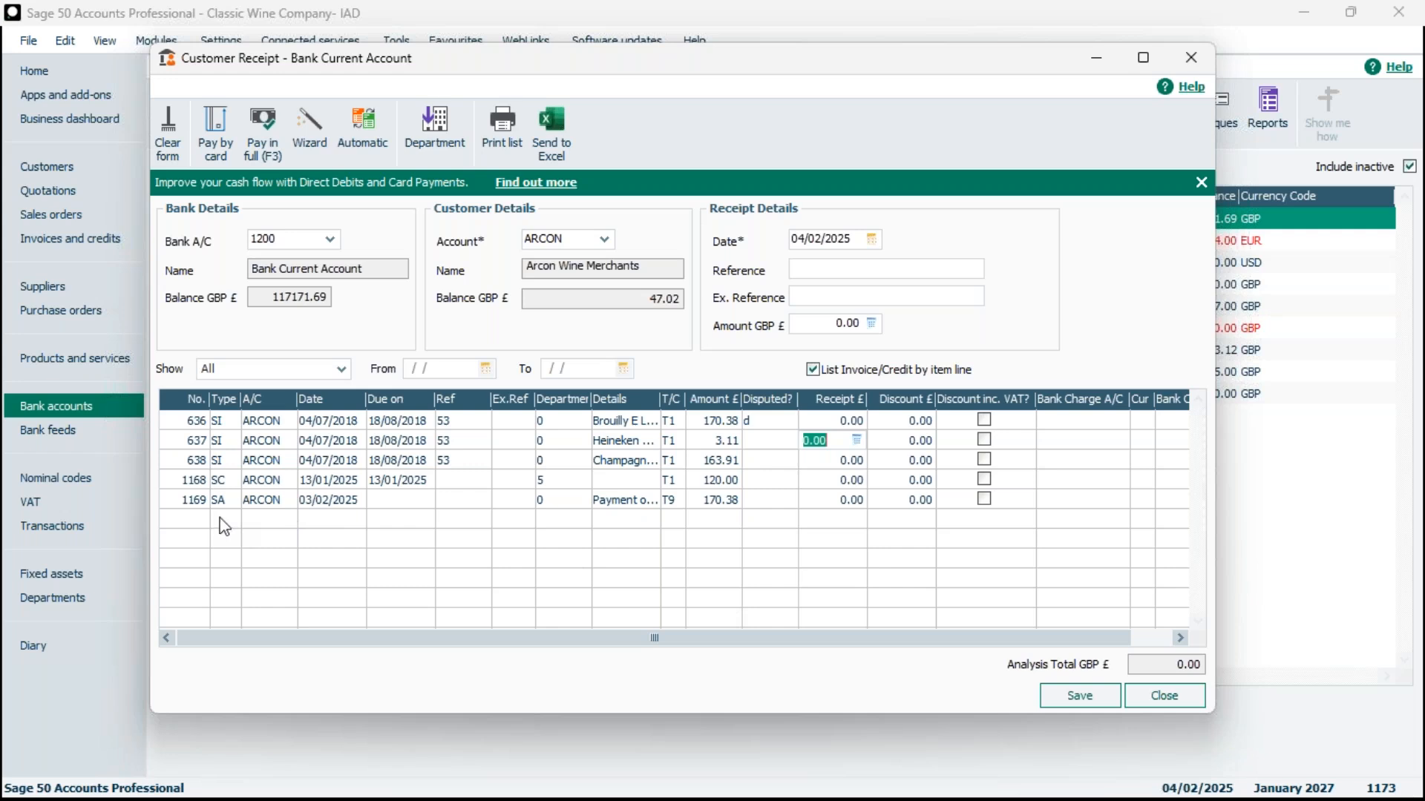
pyautogui.click(1192, 55)
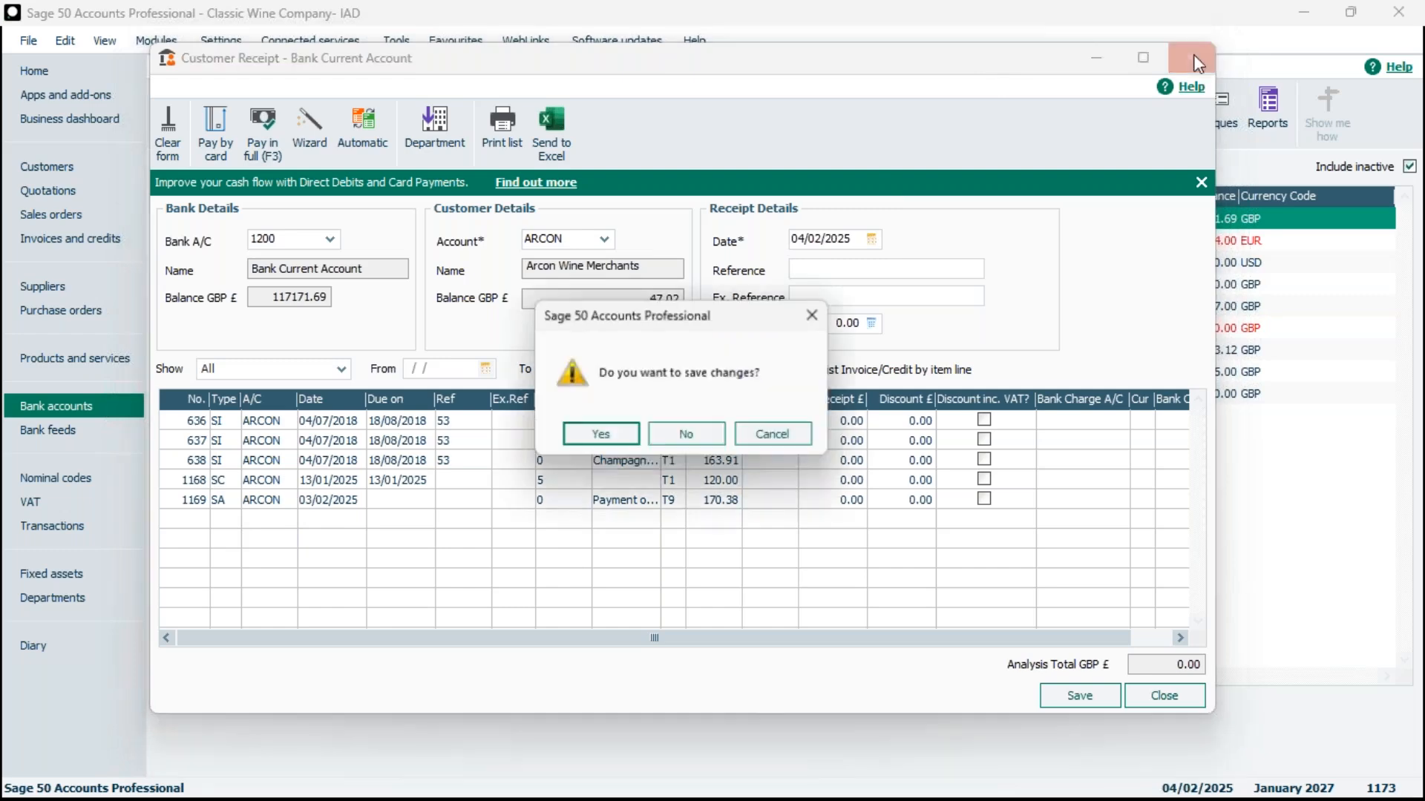
pyautogui.click(684, 433)
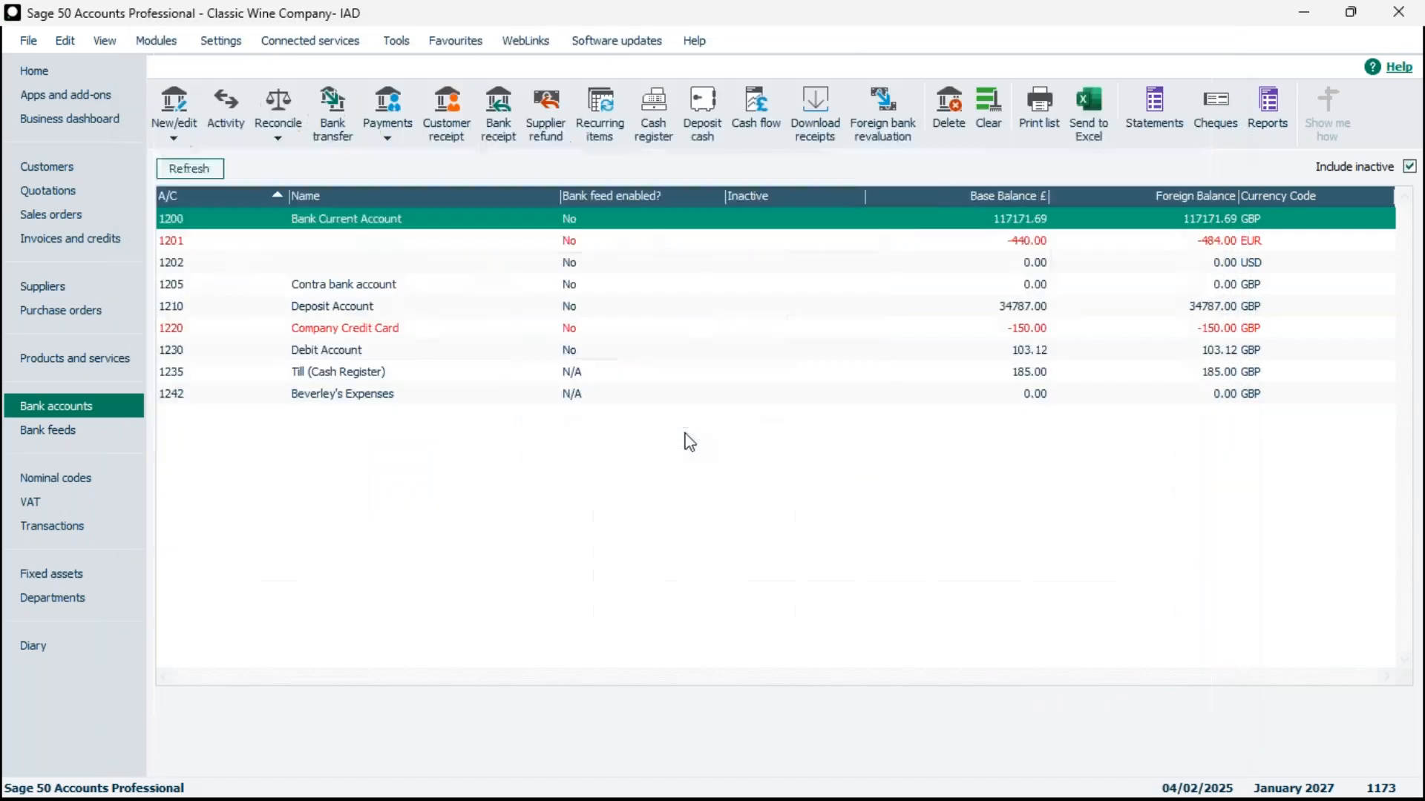
# - Open the activity of customer ARCON from the customer list and maximize the customer record
pyautogui.click(47, 172)
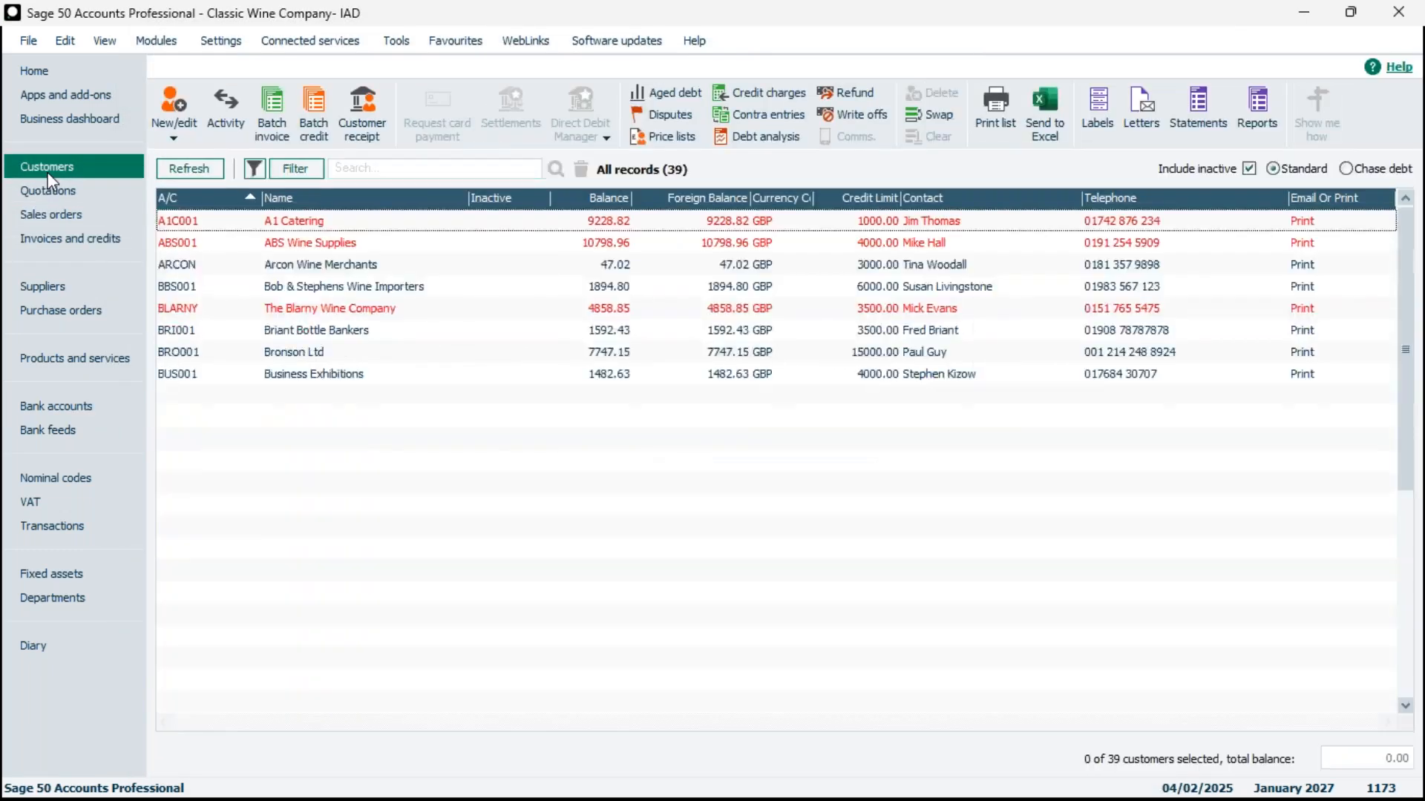
pyautogui.click(376, 261)
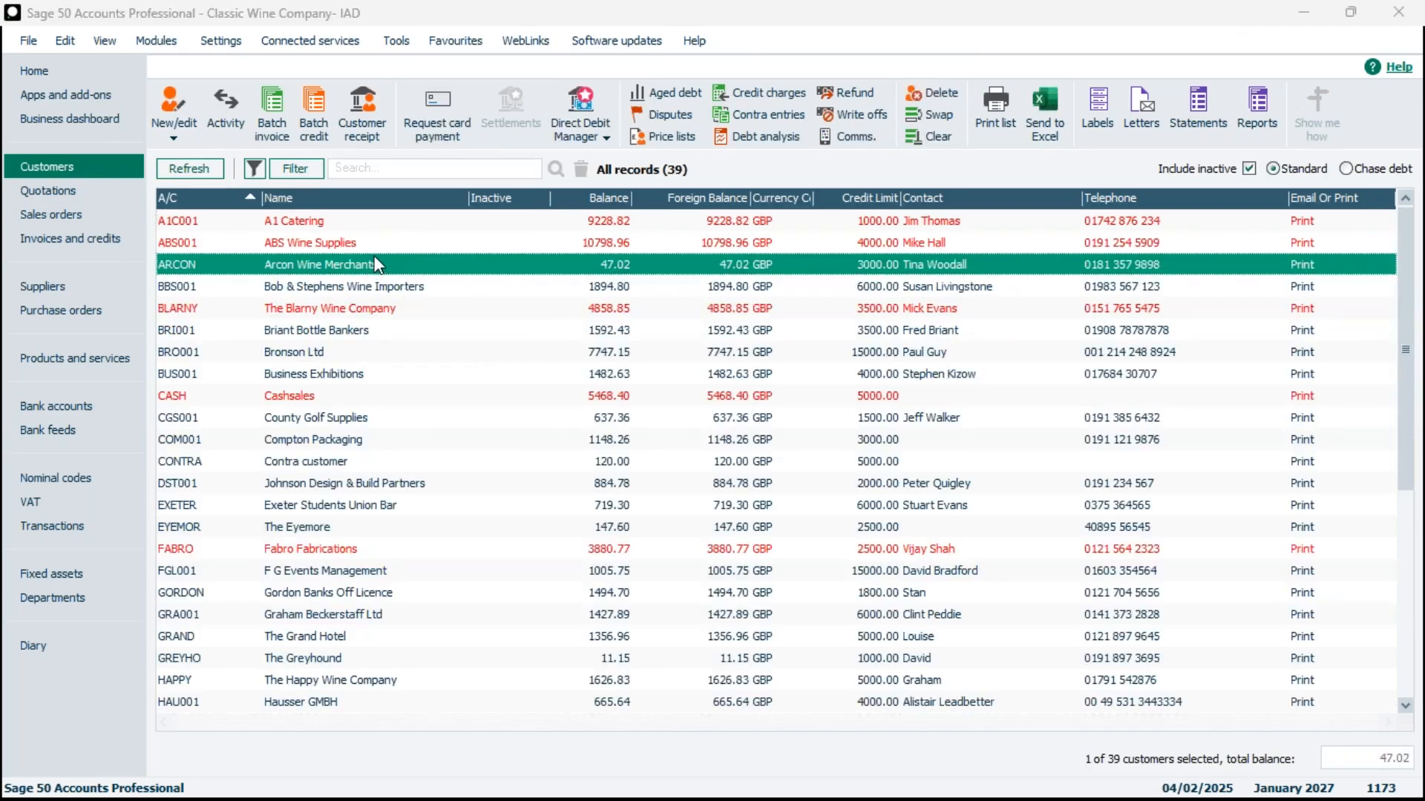
pyautogui.moveTo(132, 11); pyautogui.dragTo(843, 82)
pyautogui.click(235, 400)
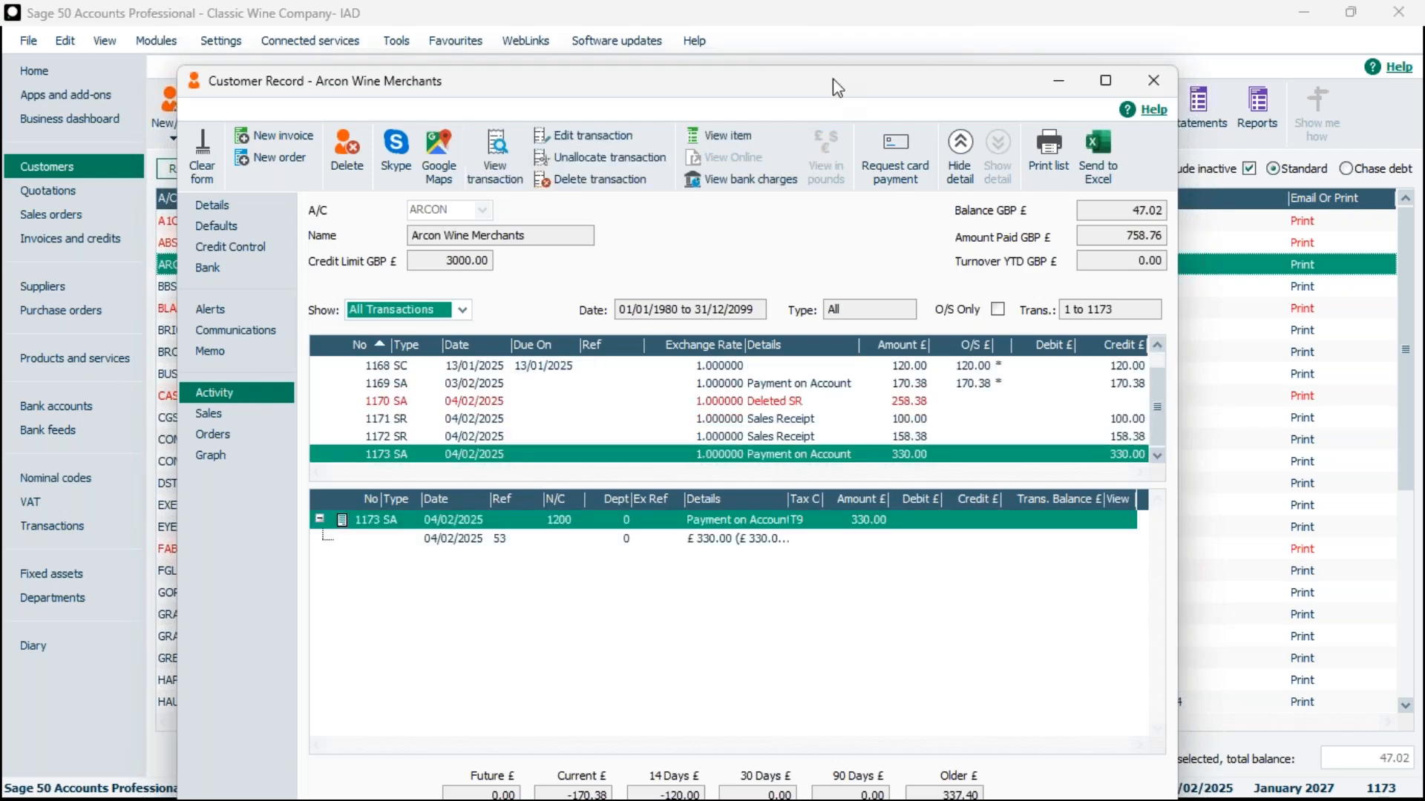
pyautogui.moveTo(834, 86); pyautogui.dragTo(849, 3)
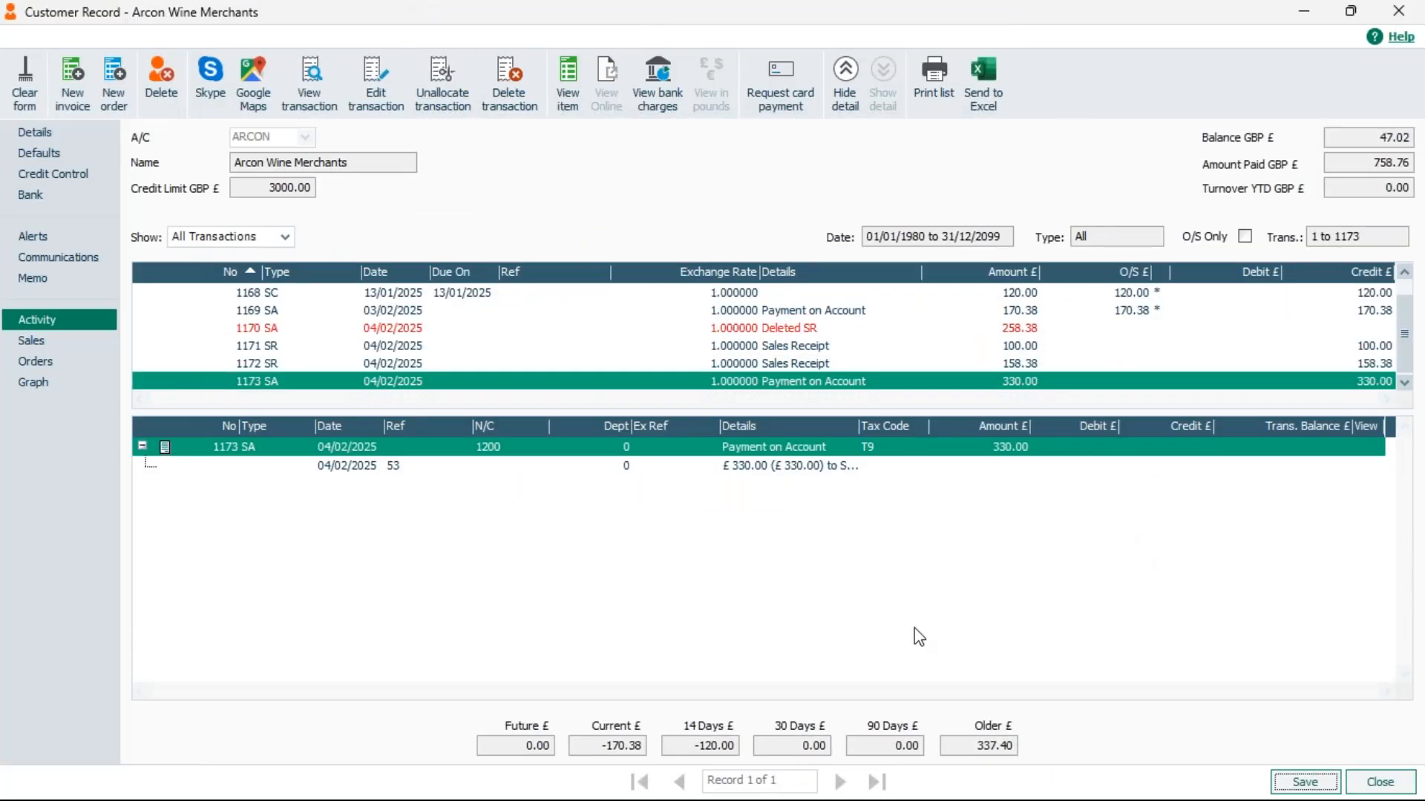
# - Examine how the 330.00 payment on account and the receipts are allocated to invoice 635's lines, and close the record
pyautogui.click(281, 384)
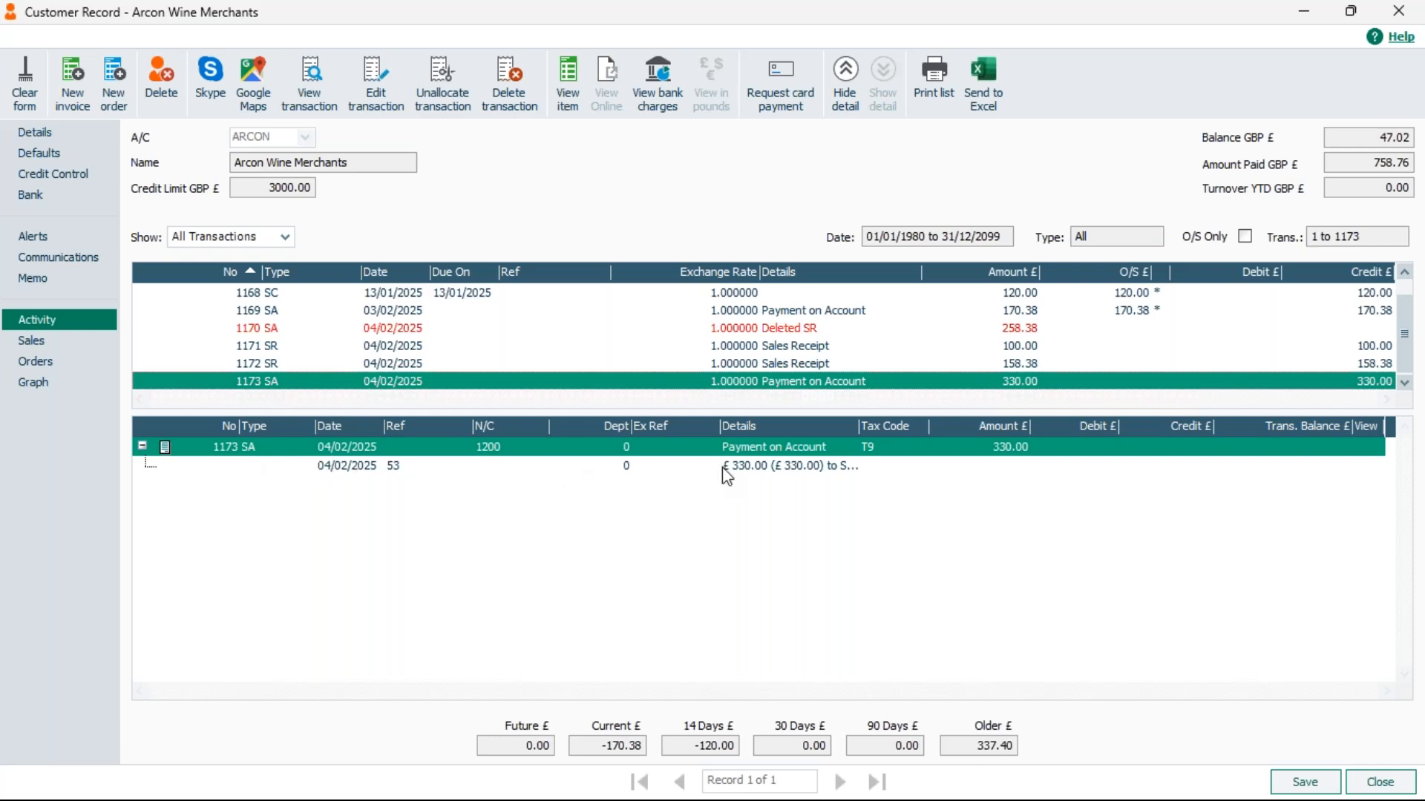
pyautogui.doubleClick(859, 423)
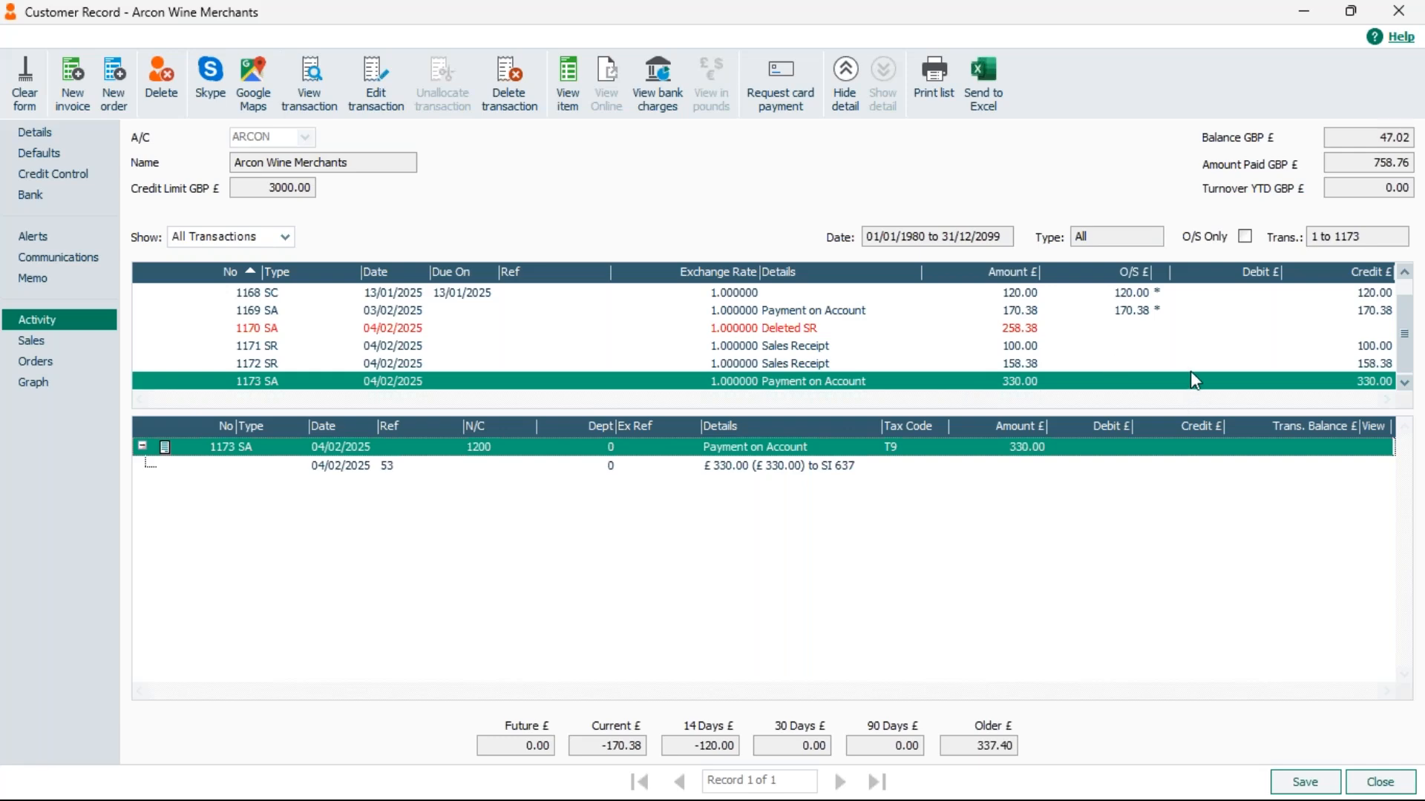
pyautogui.press('Up')
pyautogui.press('Up')
pyautogui.press('Up')
pyautogui.press('Up')
pyautogui.press('Up')
pyautogui.press('Up')
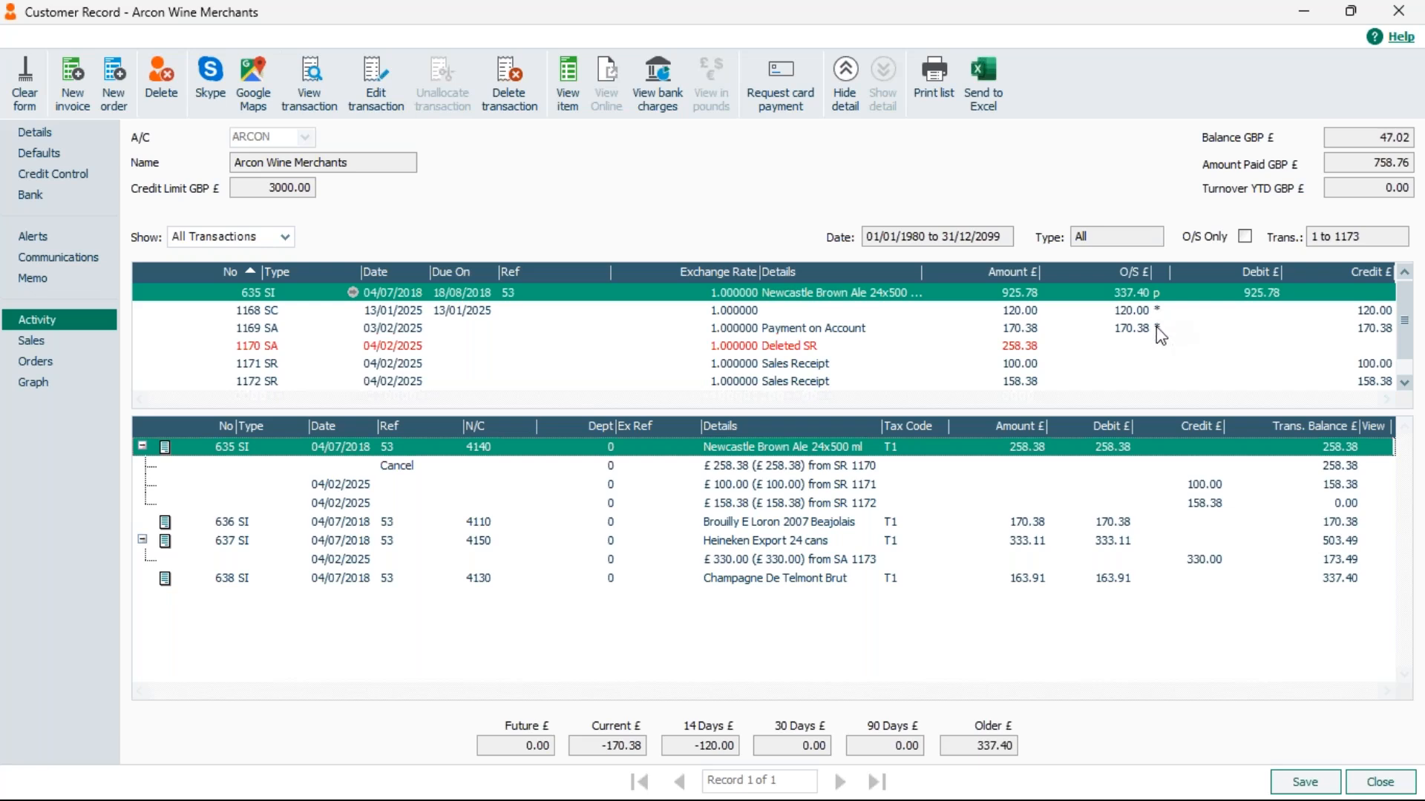
pyautogui.click(1398, 12)
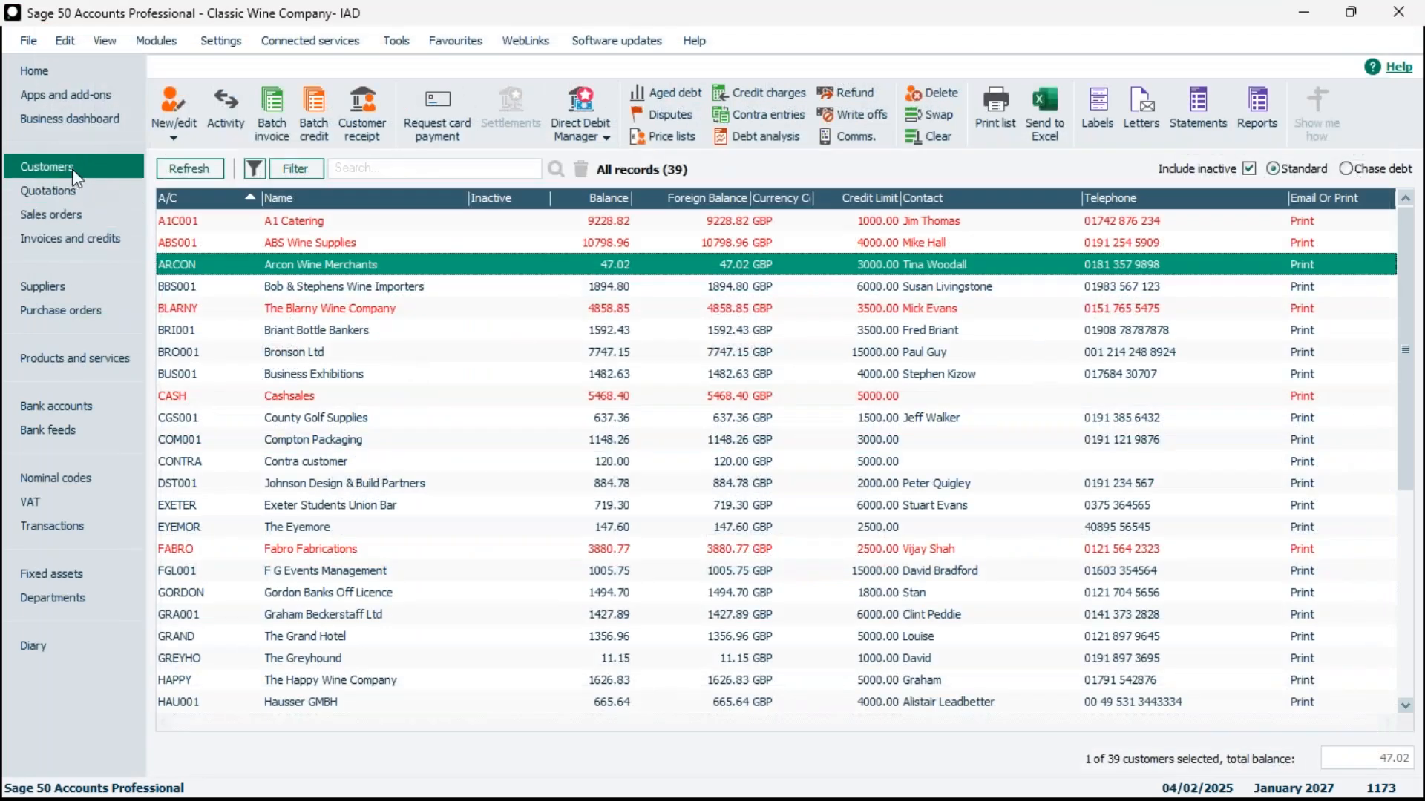
# - Start a customer receipt from the customer list and load account ARCON, acknowledging the disputed items warning
pyautogui.click(363, 133)
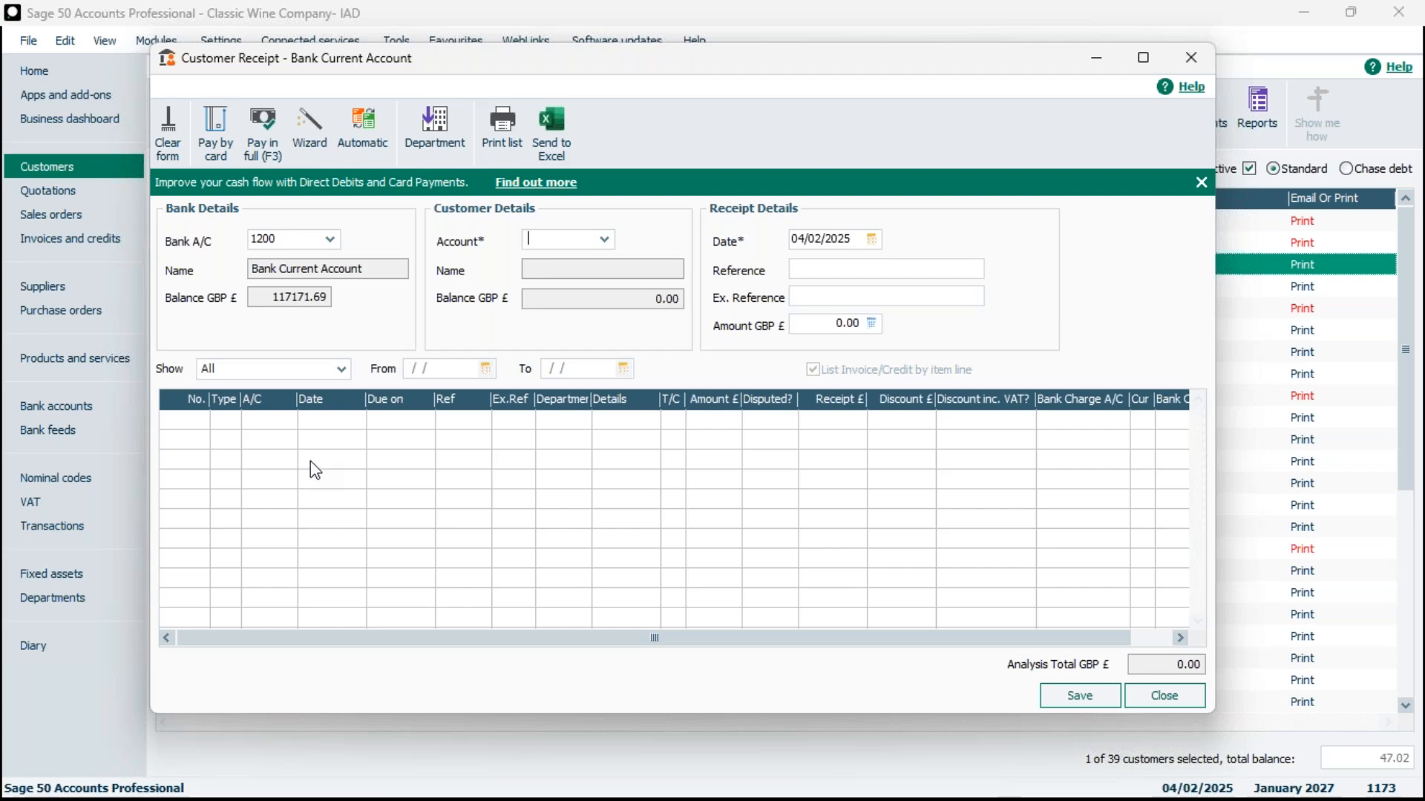
pyautogui.click(604, 239)
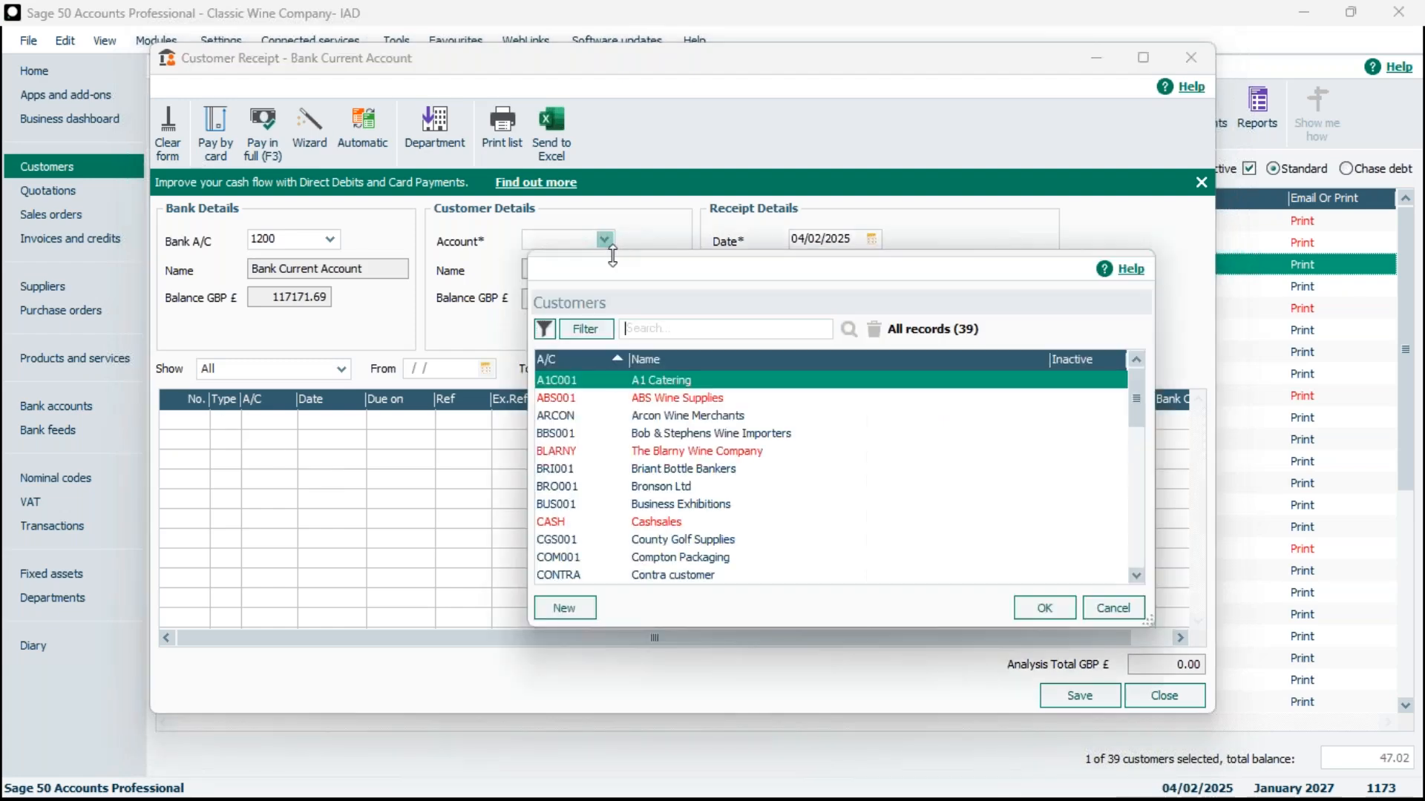
pyautogui.click(623, 416)
pyautogui.click(1039, 605)
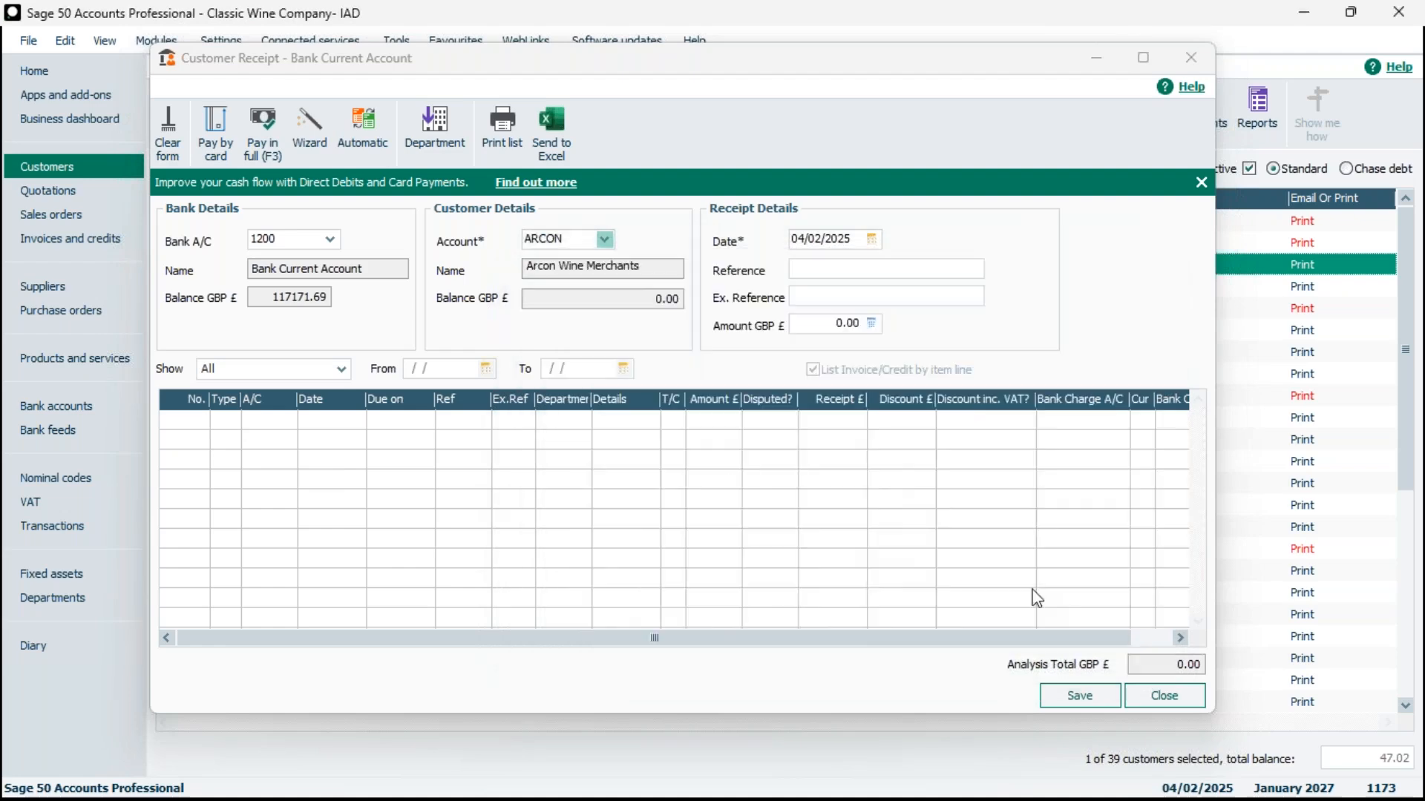
pyautogui.click(847, 430)
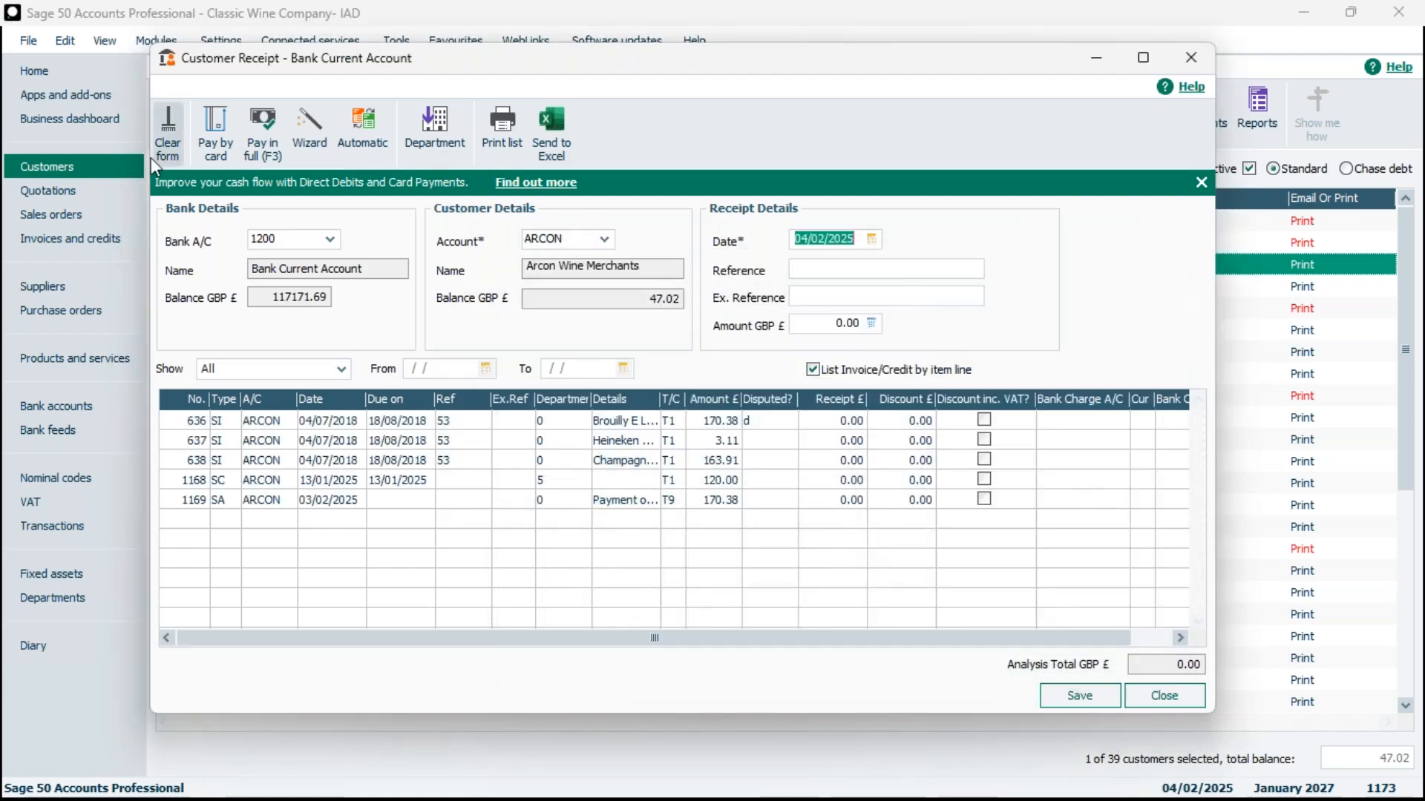
# - Clear the receipt form, view the card payment setup and sign-up options, and dismiss them without choosing one
pyautogui.click(167, 142)
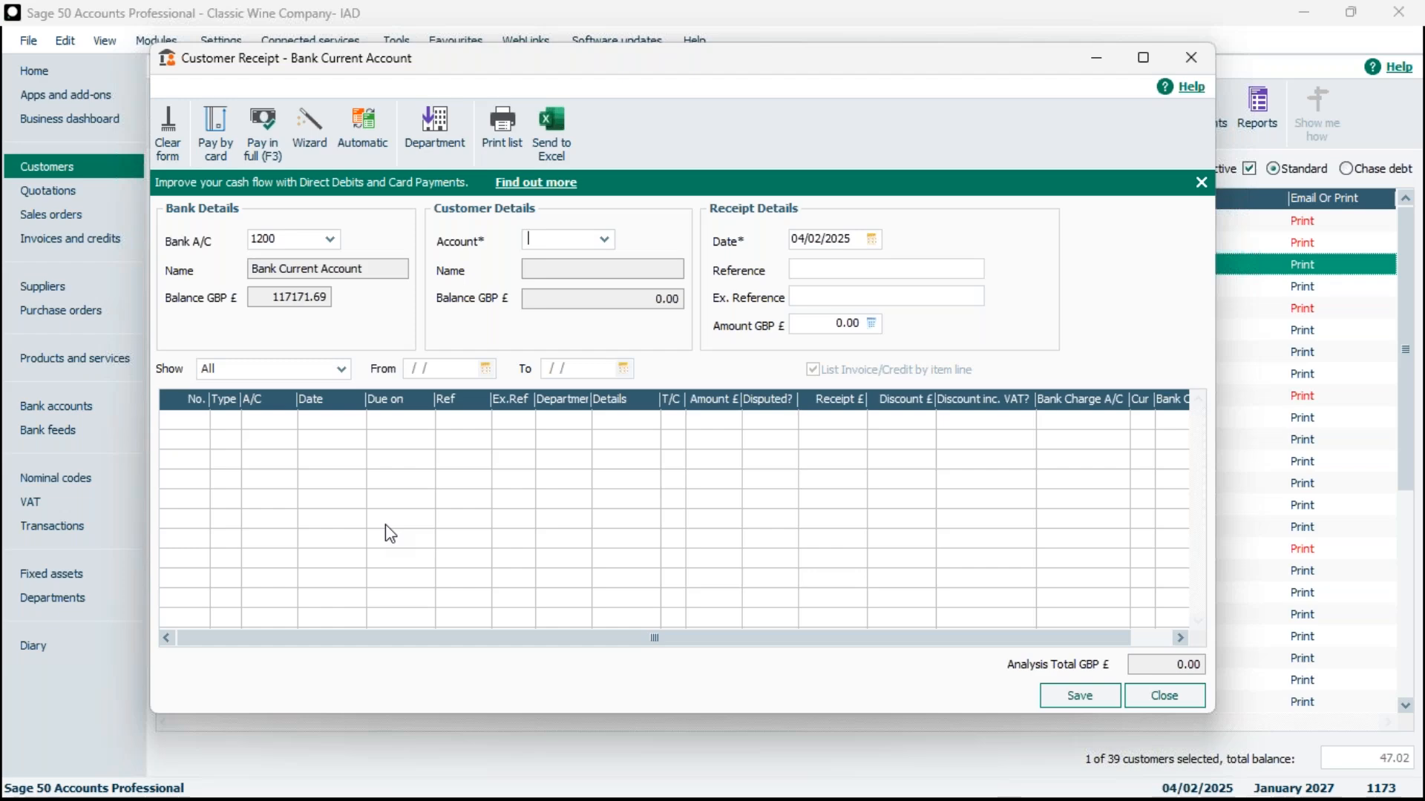
pyautogui.click(225, 141)
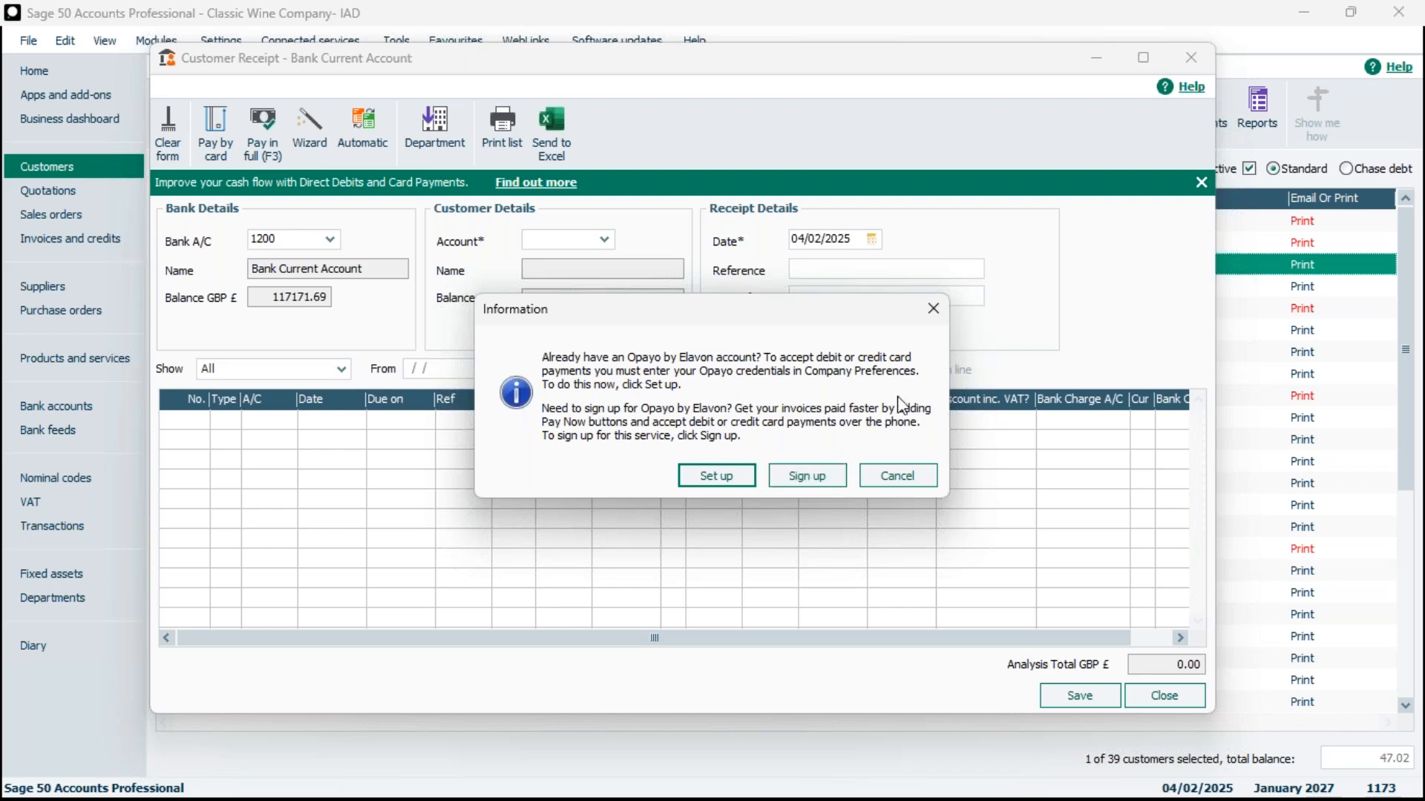
pyautogui.click(933, 308)
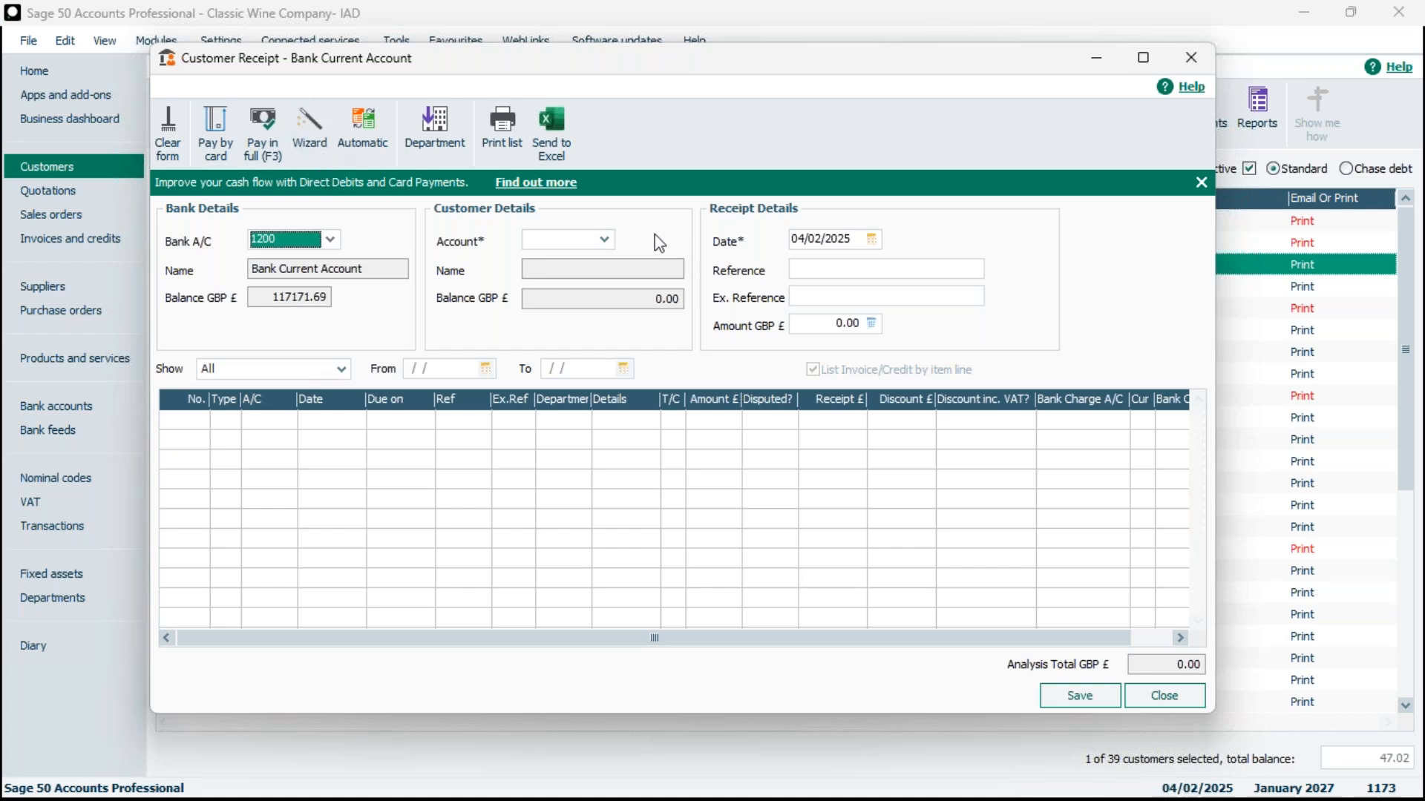
# - Load customer account ARCON into the cleared receipt form and acknowledge the disputed items warning
pyautogui.click(607, 241)
pyautogui.click(640, 419)
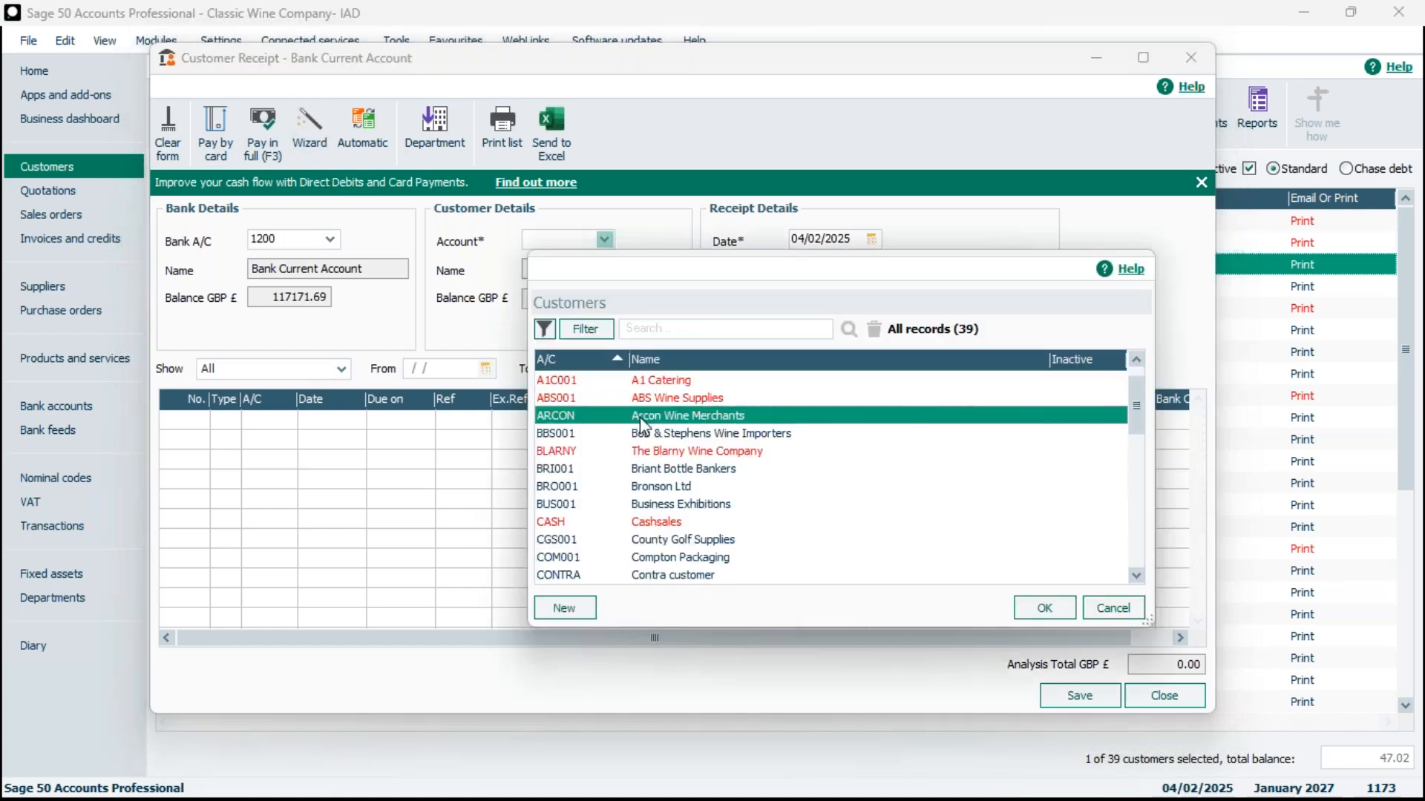
pyautogui.click(1053, 607)
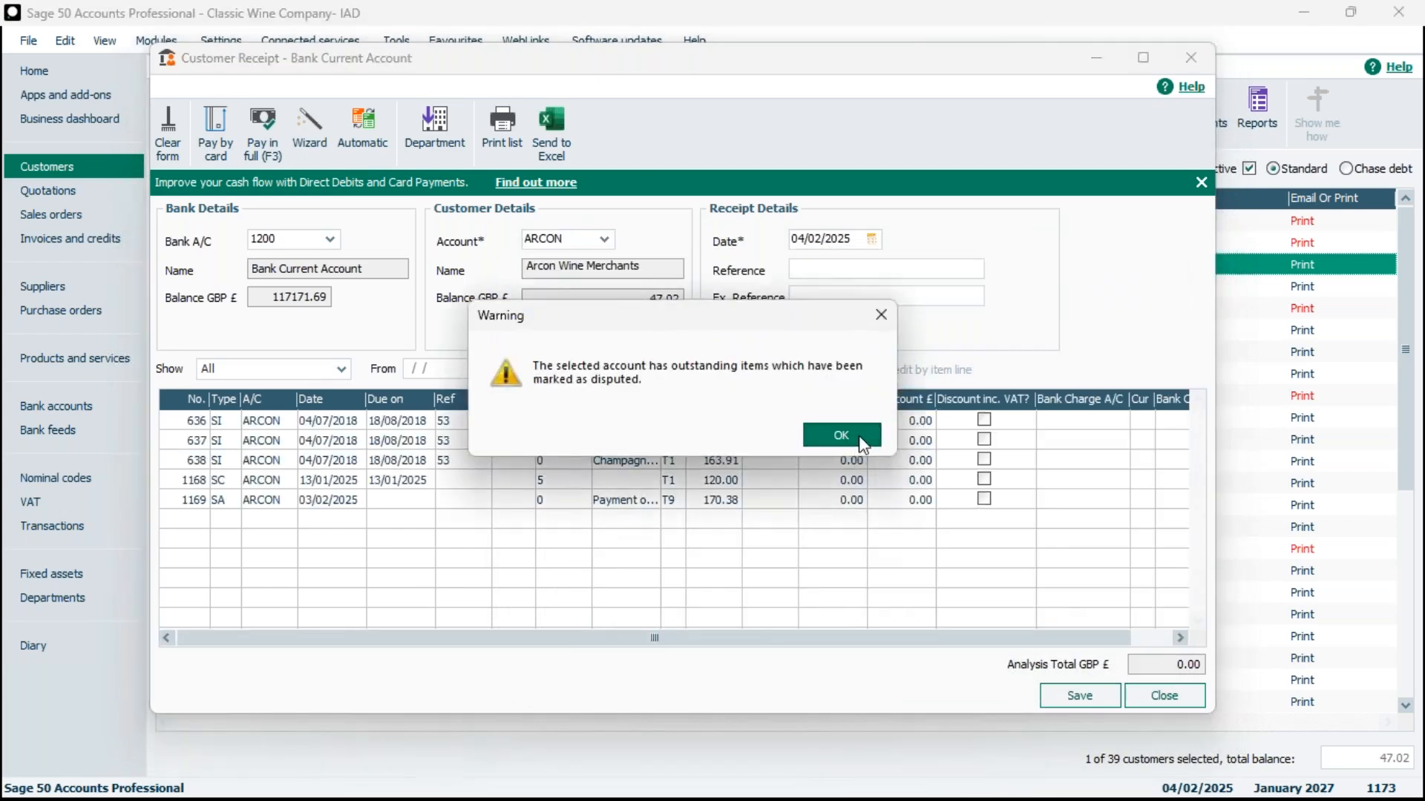
pyautogui.click(855, 438)
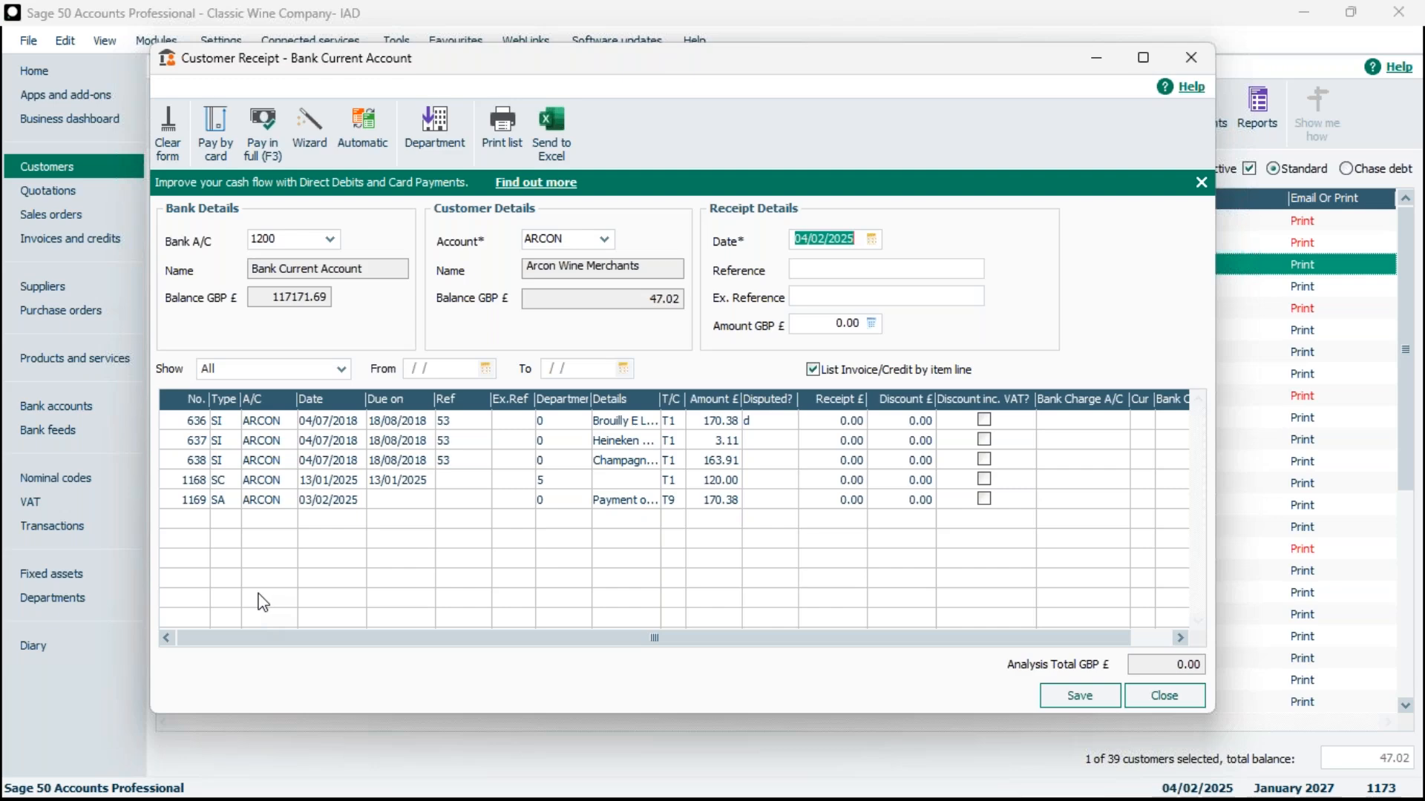
# - Use the wizard to pay ARCON's invoices with an amount of 10.00 and inspect the receipt on line 636
pyautogui.click(311, 140)
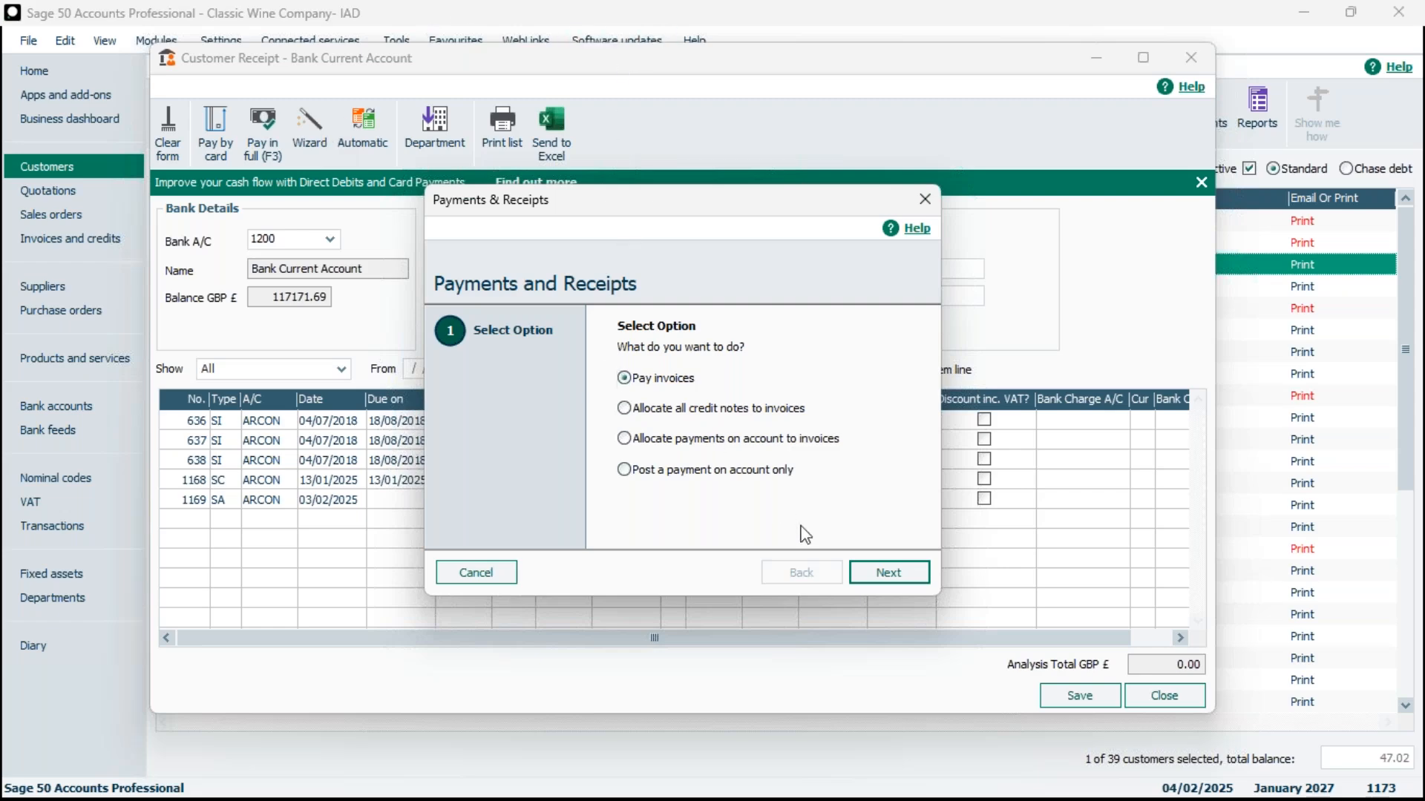
pyautogui.click(883, 575)
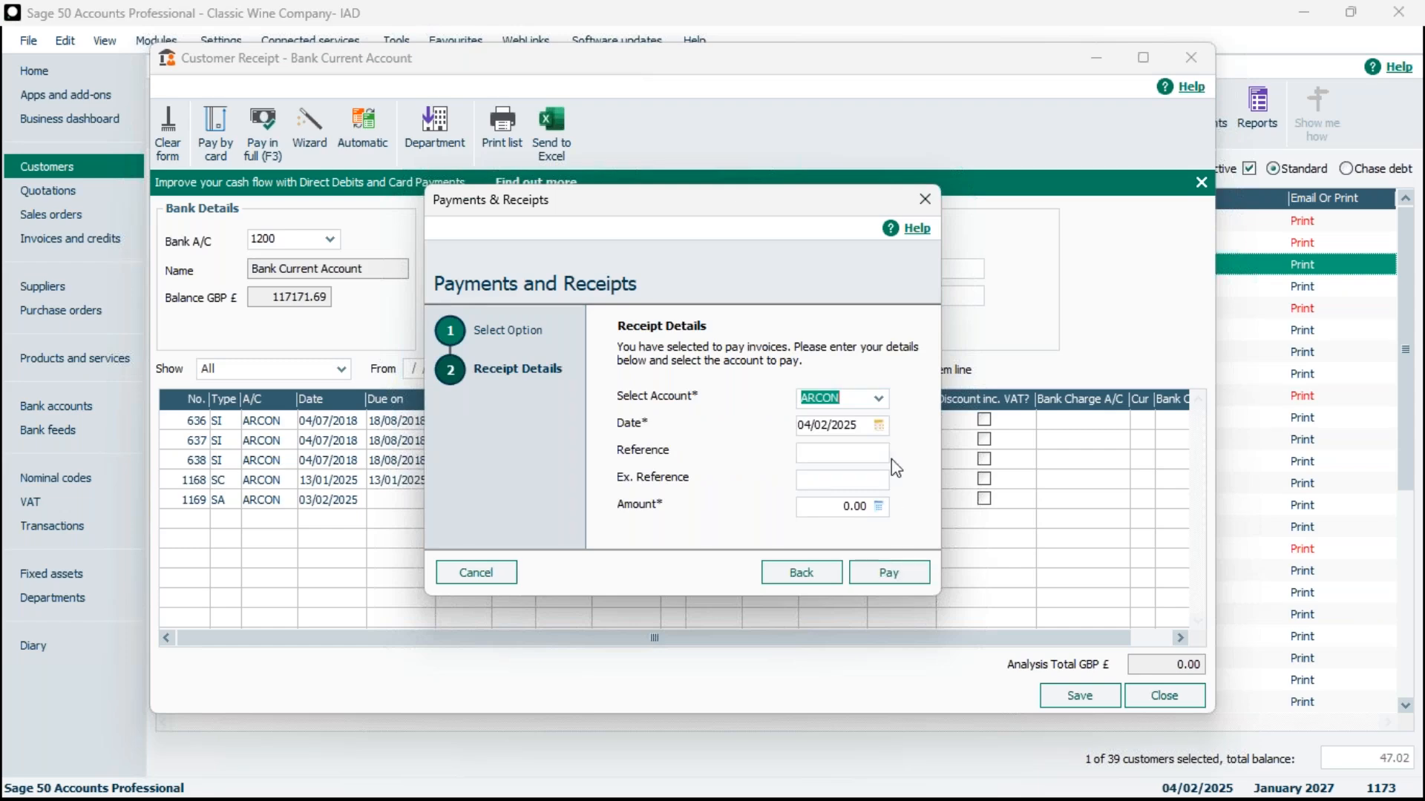
pyautogui.click(824, 511)
pyautogui.write('1')
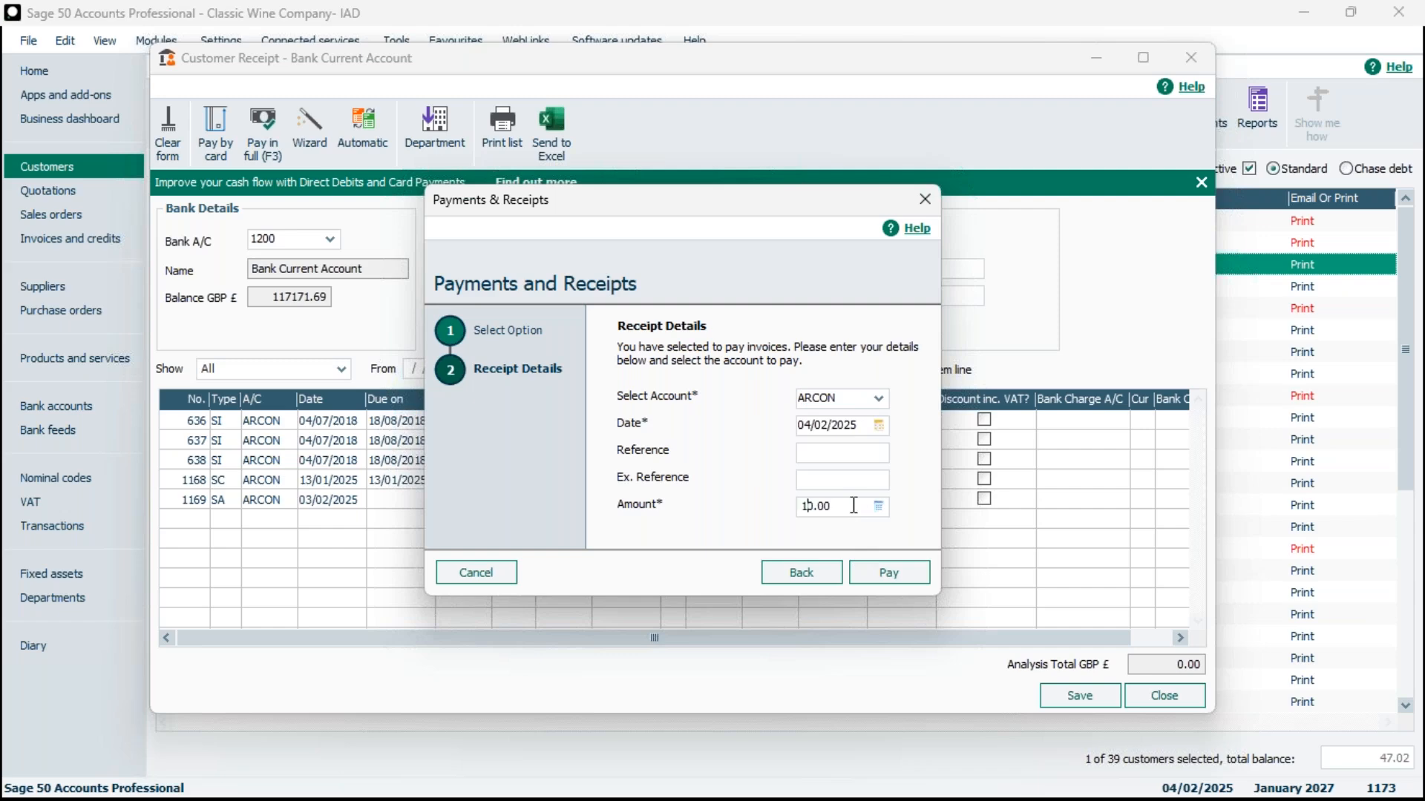
pyautogui.click(899, 579)
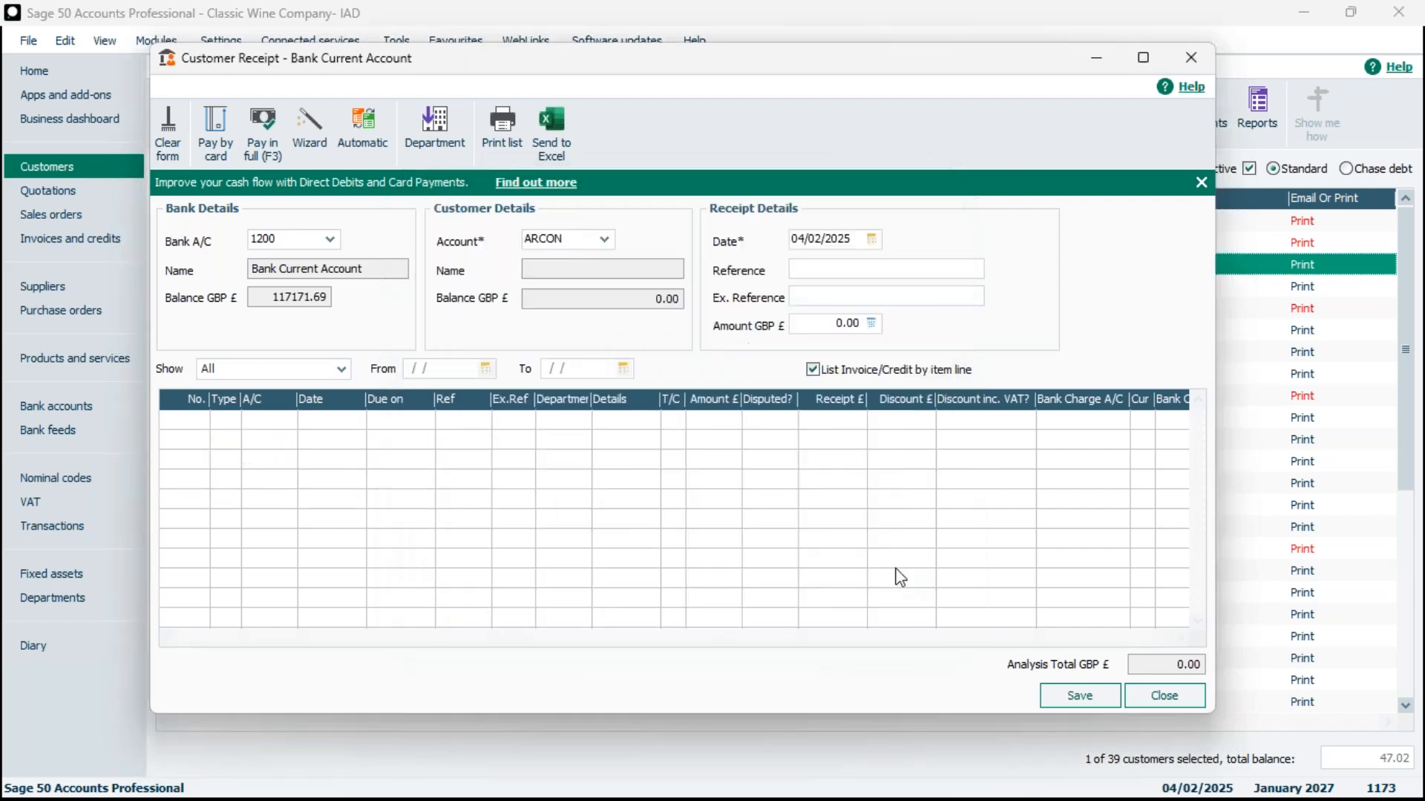
pyautogui.click(849, 434)
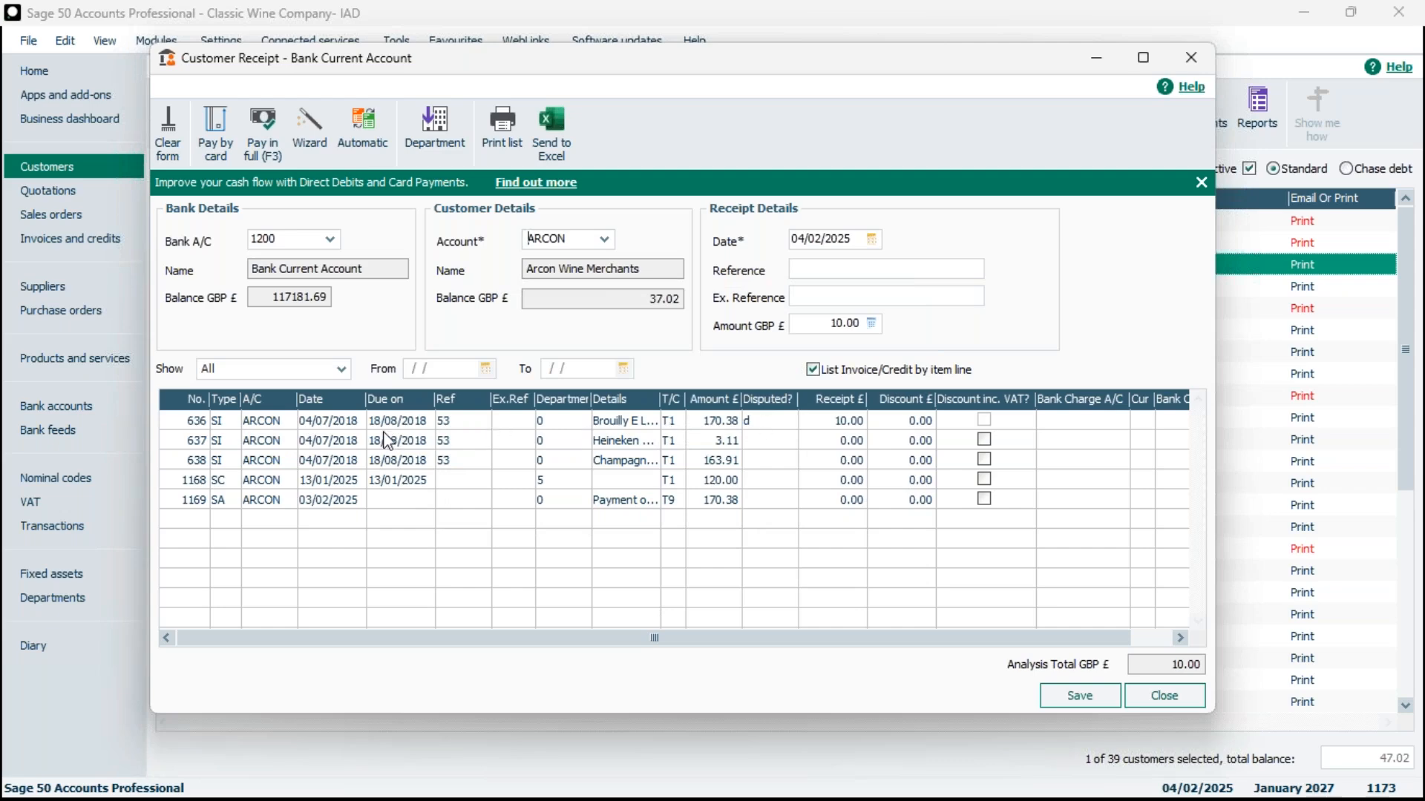
pyautogui.click(825, 423)
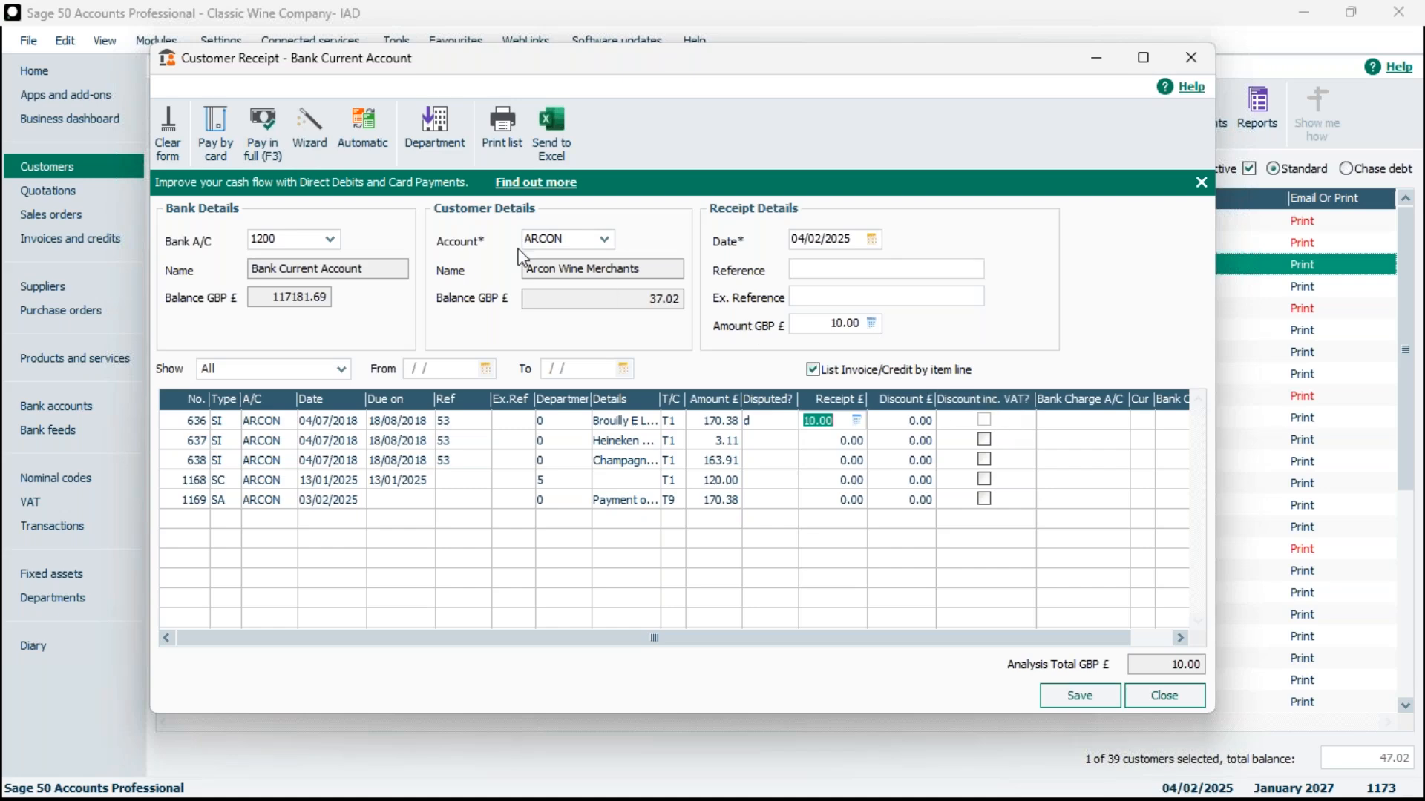
# - Use the wizard to allocate ARCON's payments on account to invoices, acknowledging the disputed items warning
pyautogui.click(300, 153)
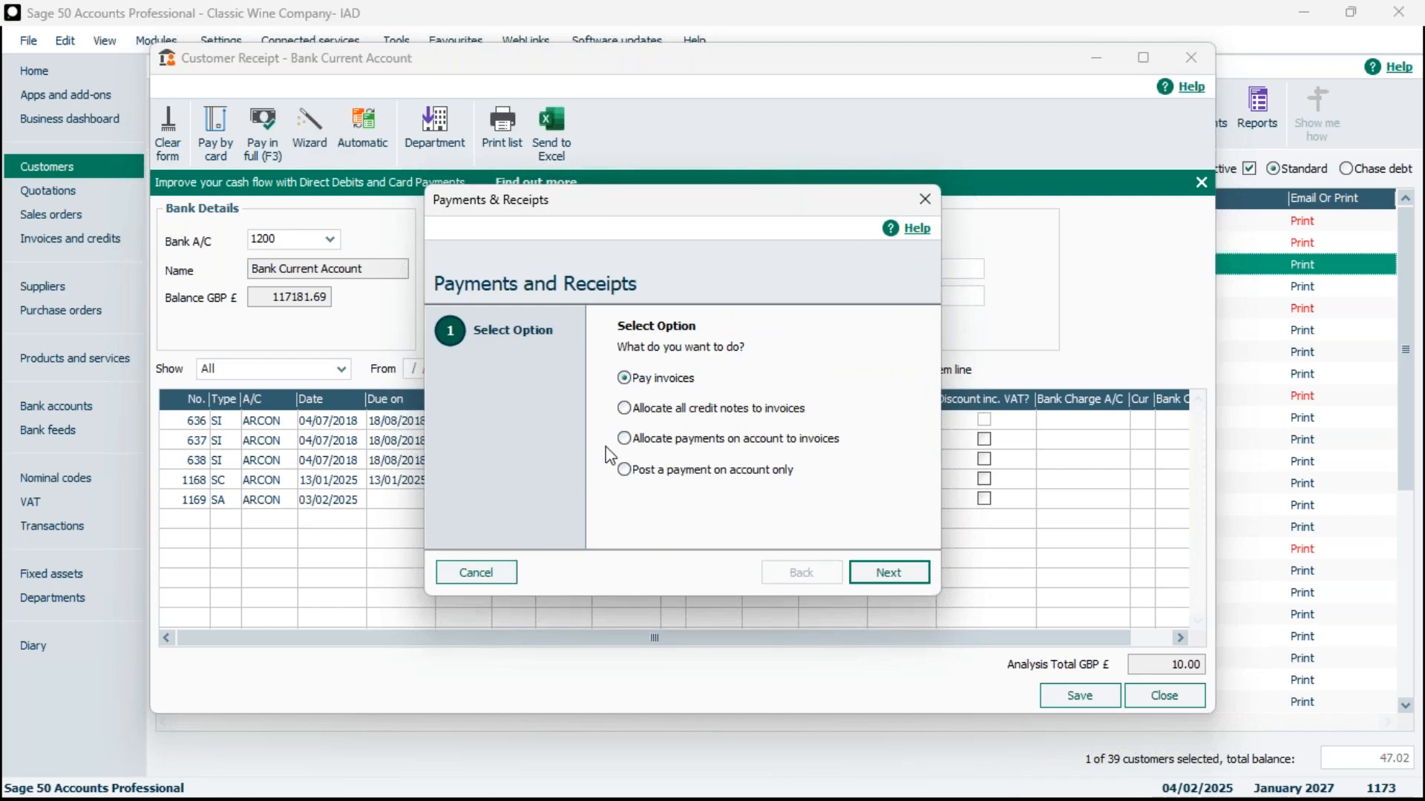
pyautogui.click(624, 438)
pyautogui.click(887, 575)
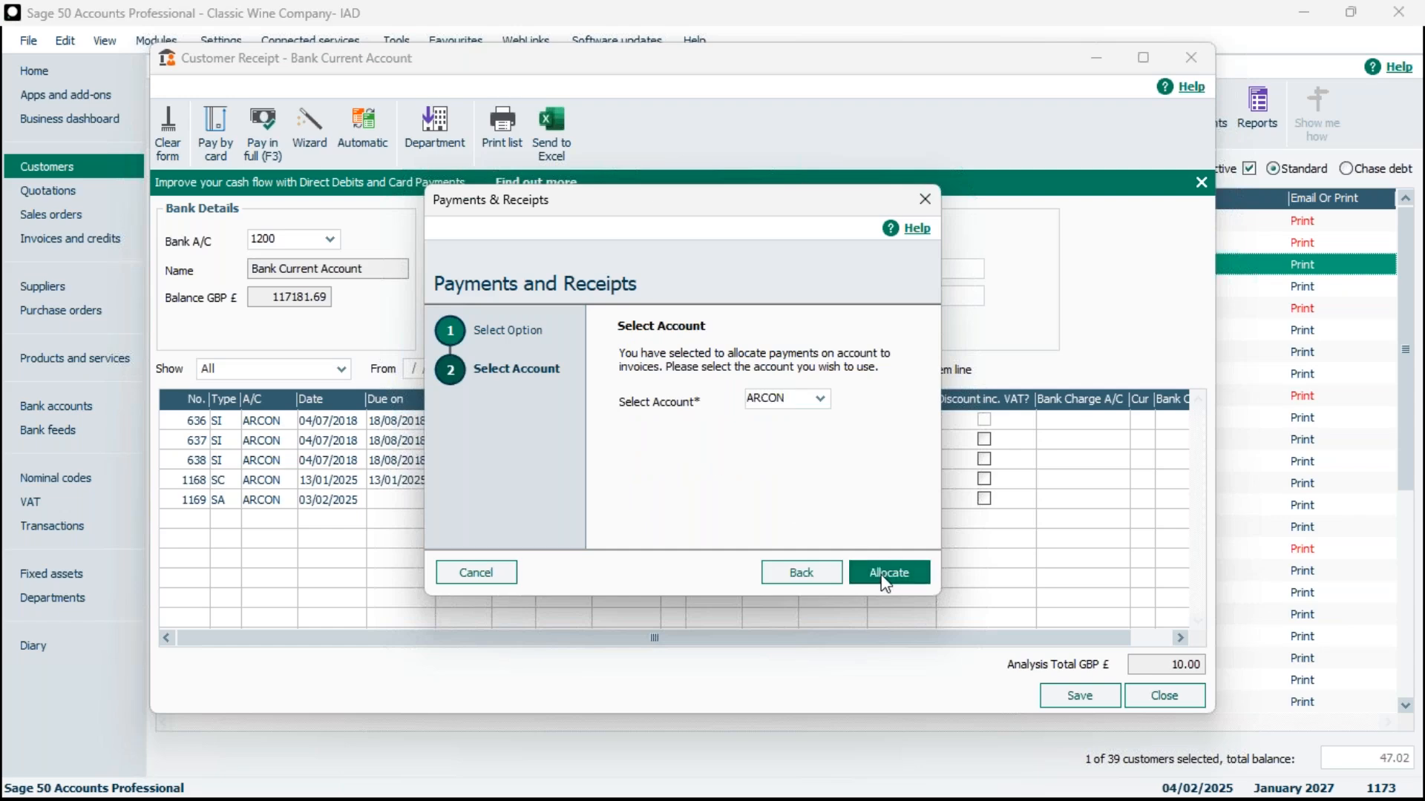
pyautogui.click(883, 575)
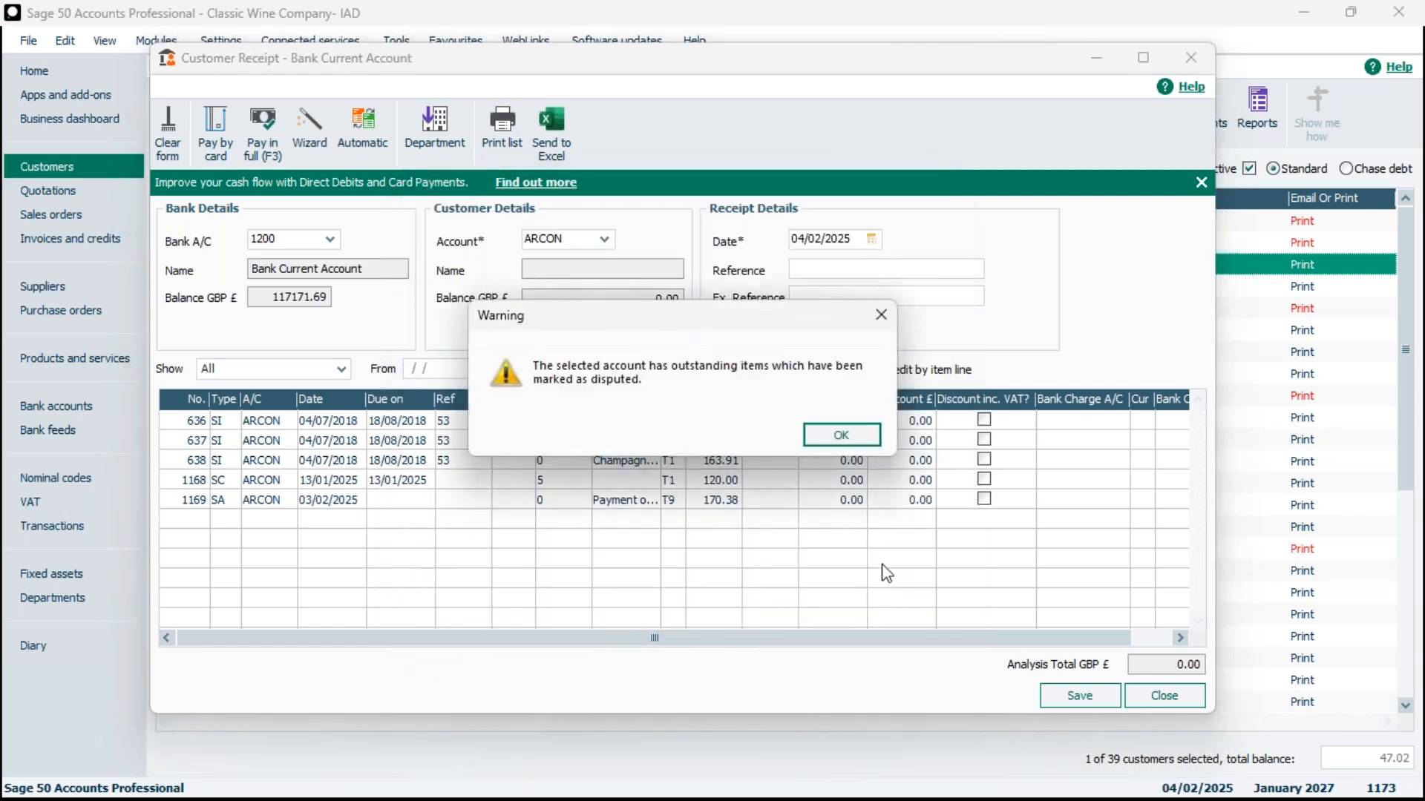
pyautogui.click(863, 441)
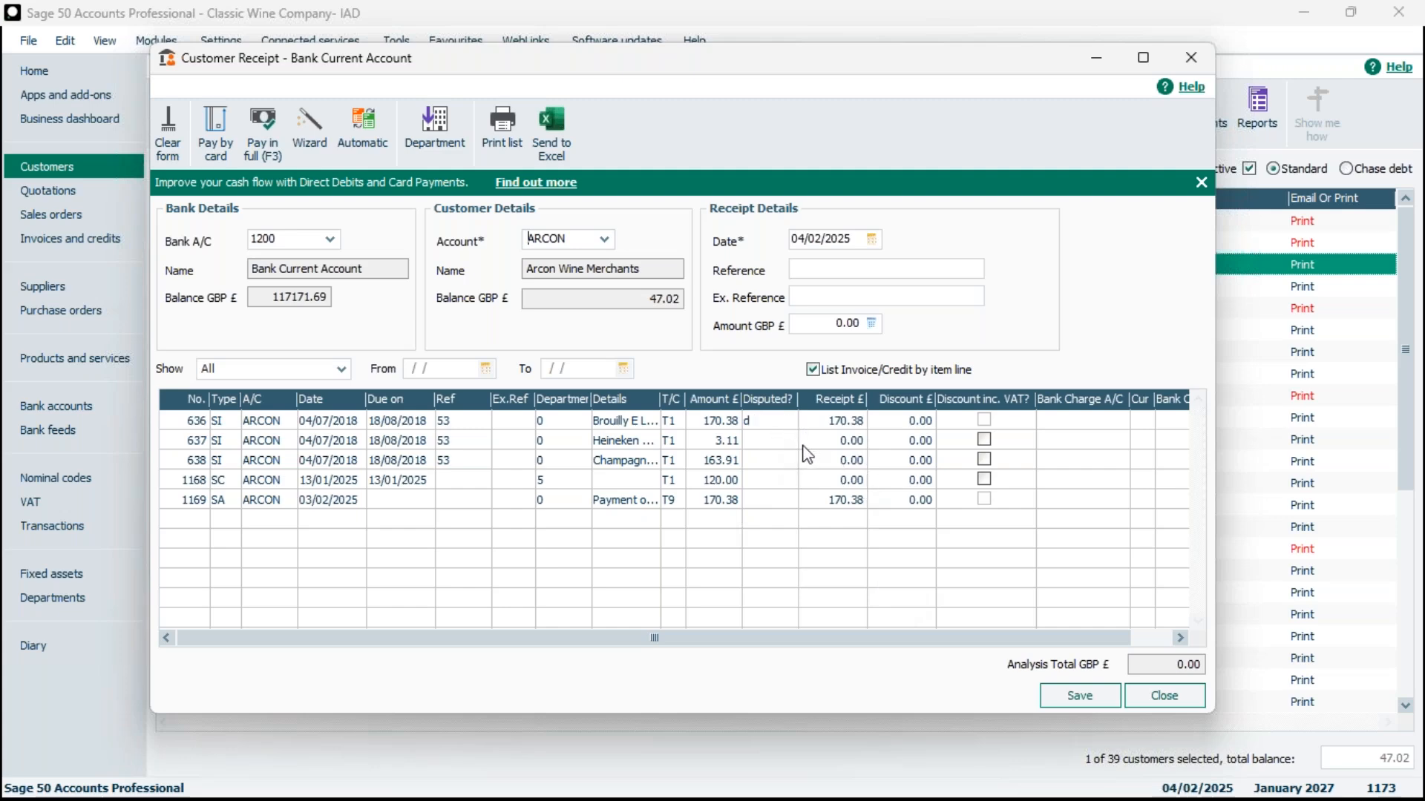
# - Reopen the wizard to view its options, close it, and clear the receipt form, discarding the allocation
pyautogui.click(305, 149)
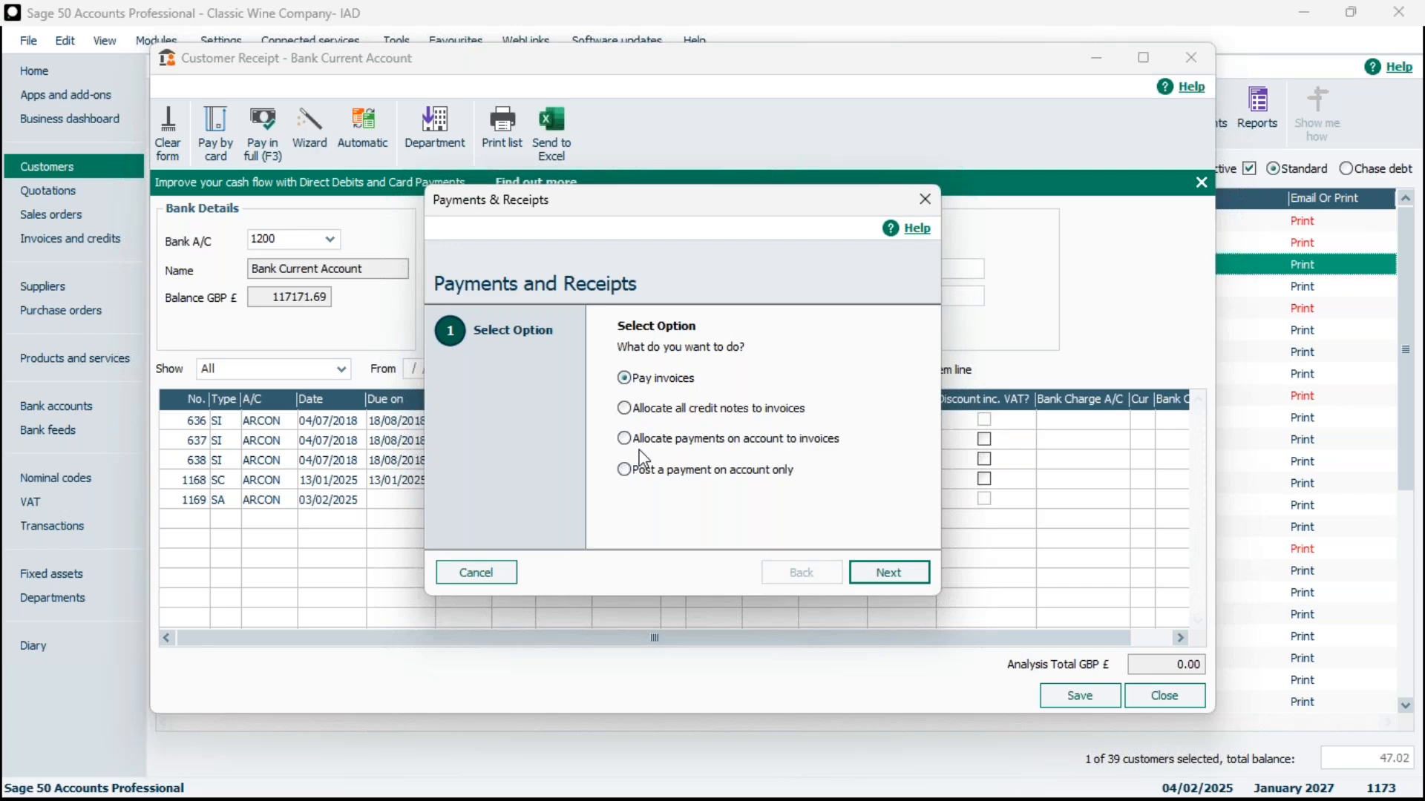
pyautogui.click(924, 201)
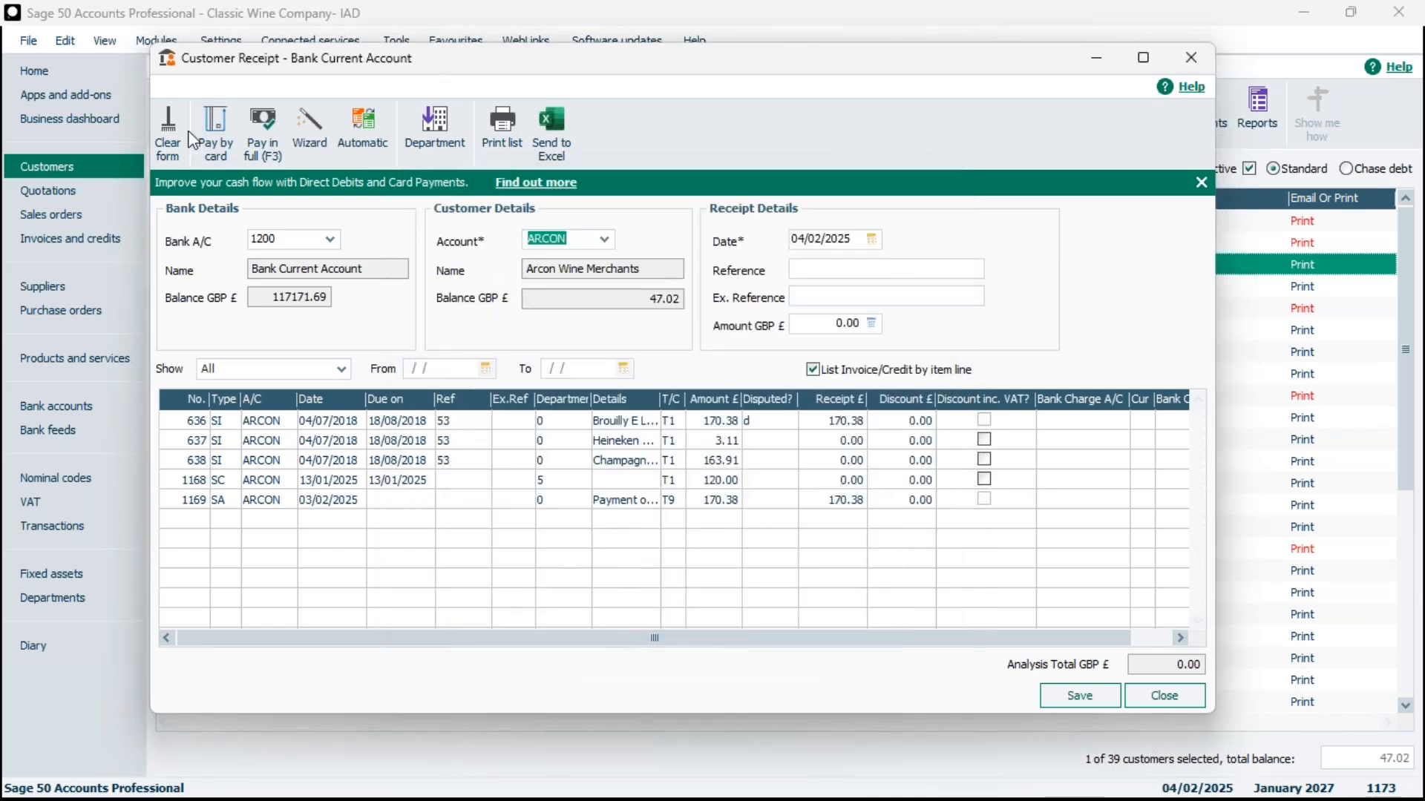
pyautogui.click(162, 132)
pyautogui.click(724, 429)
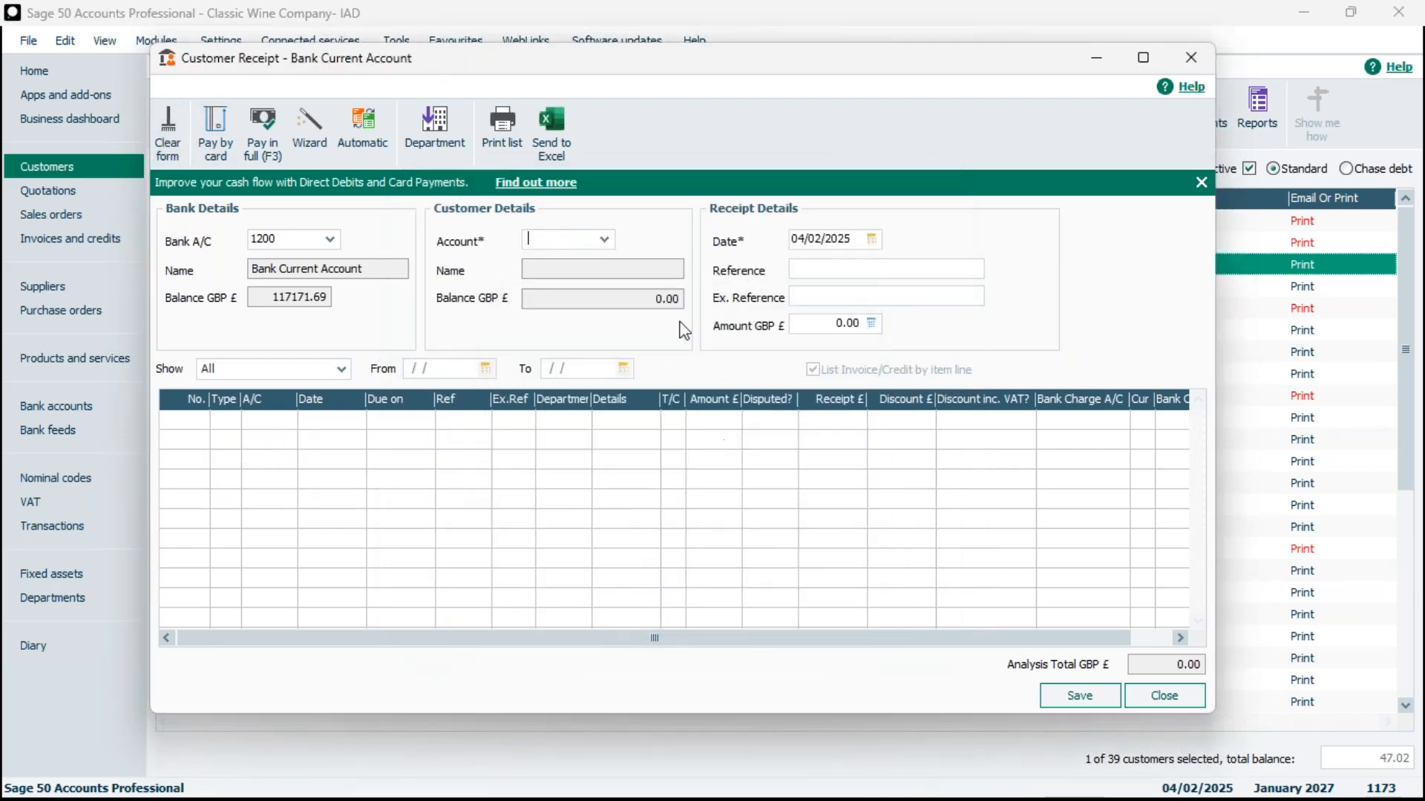
# - Try automatic allocation on the blank receipt form without an amount, and dismiss the warning
pyautogui.click(604, 239)
pyautogui.click(635, 416)
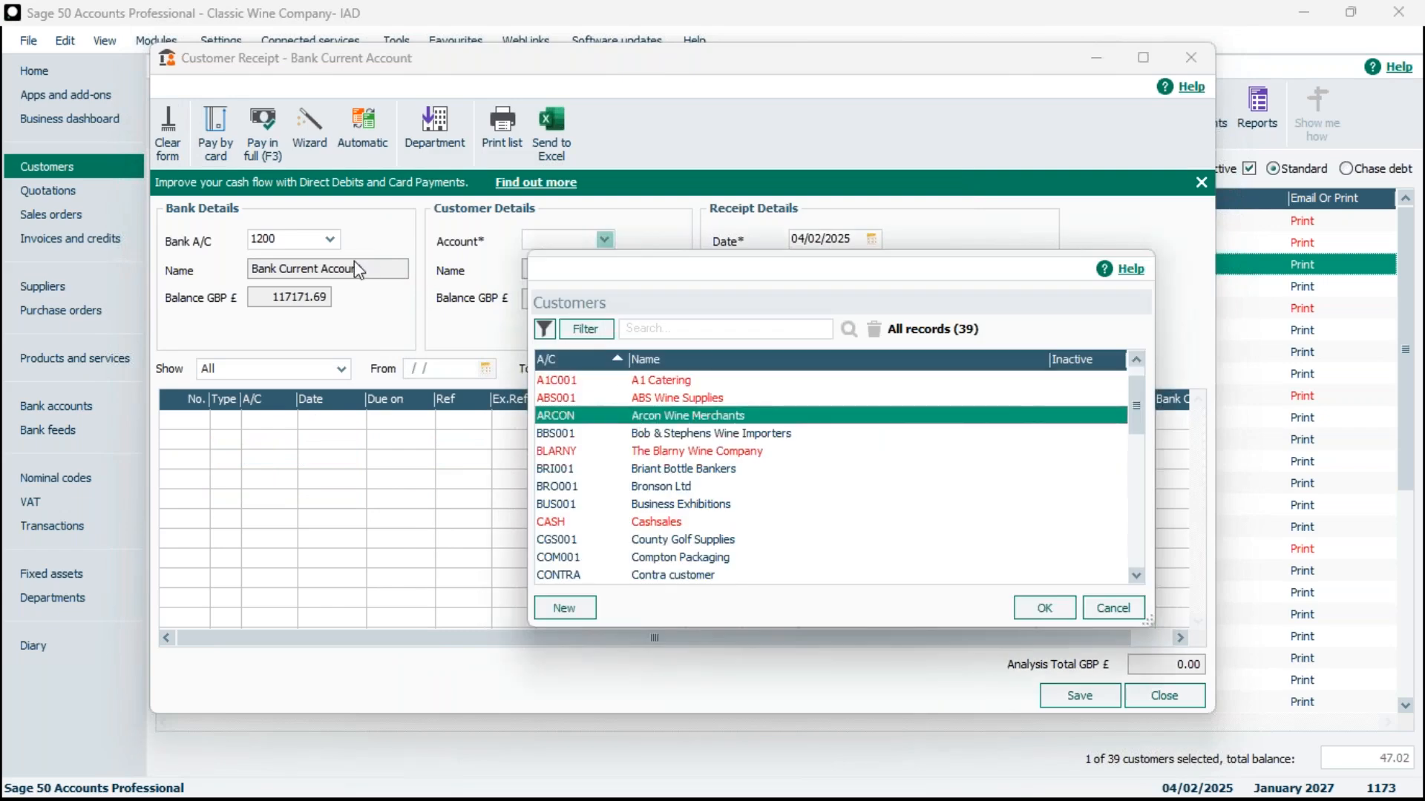
pyautogui.click(357, 137)
pyautogui.click(367, 136)
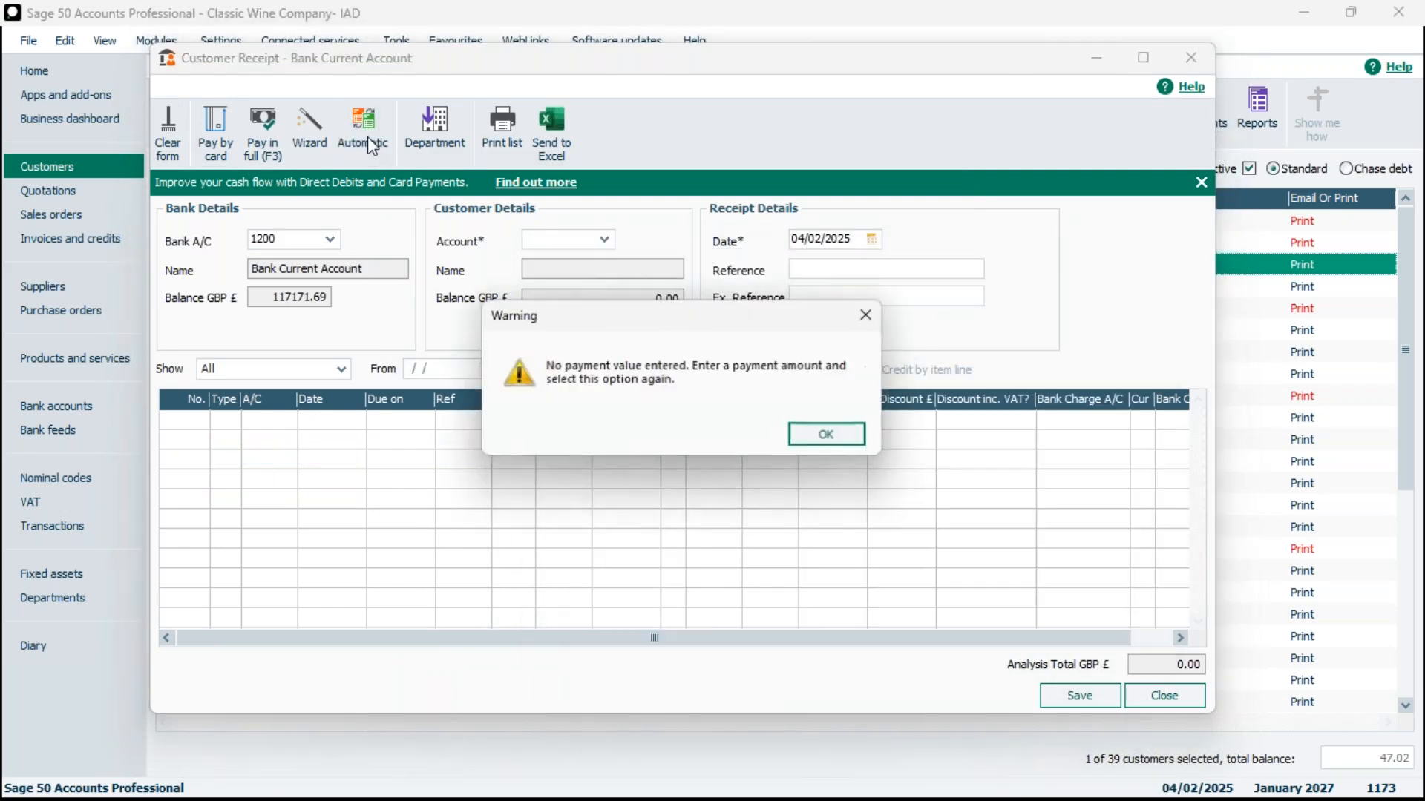
pyautogui.click(825, 429)
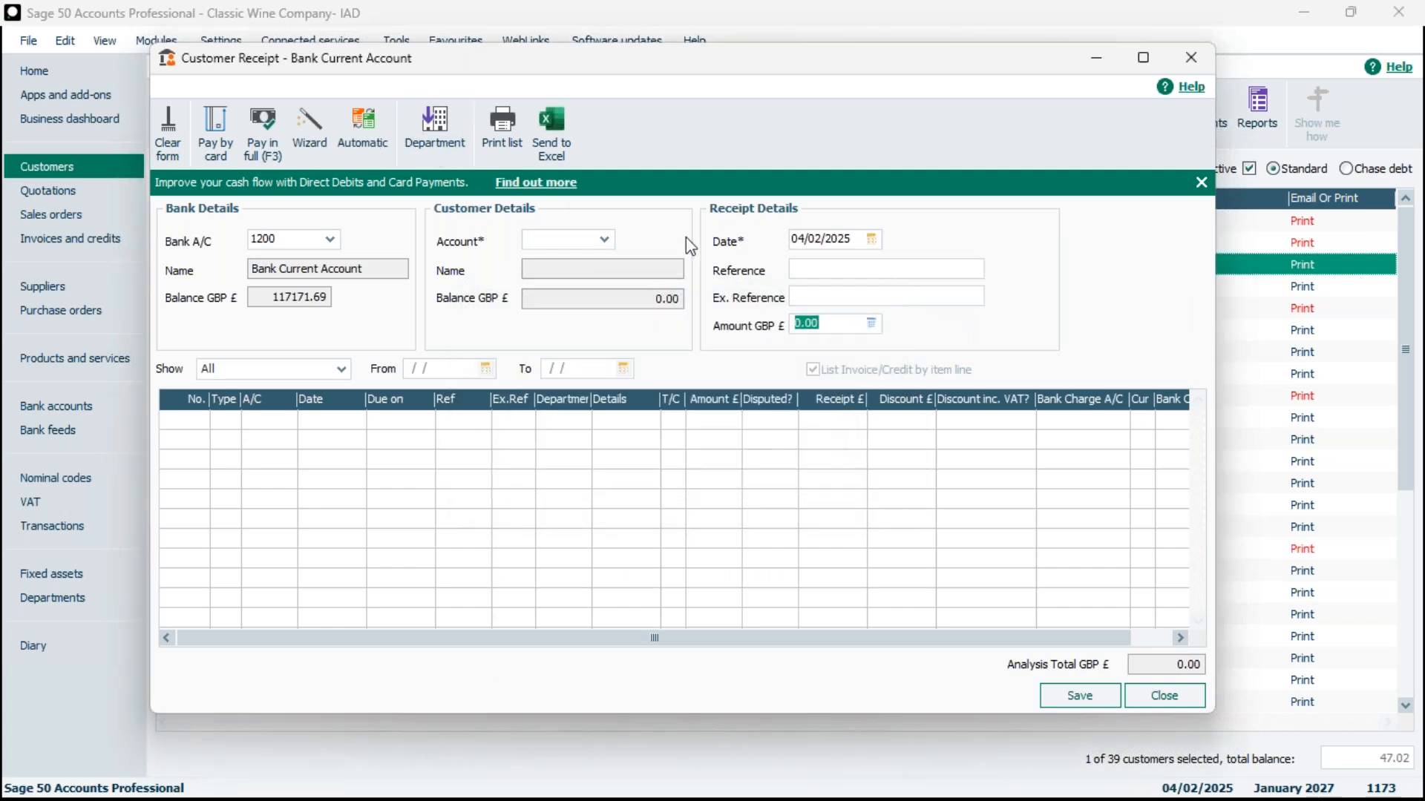
# - Load account ARCON into the receipt form and acknowledge the disputed items warning
pyautogui.click(604, 239)
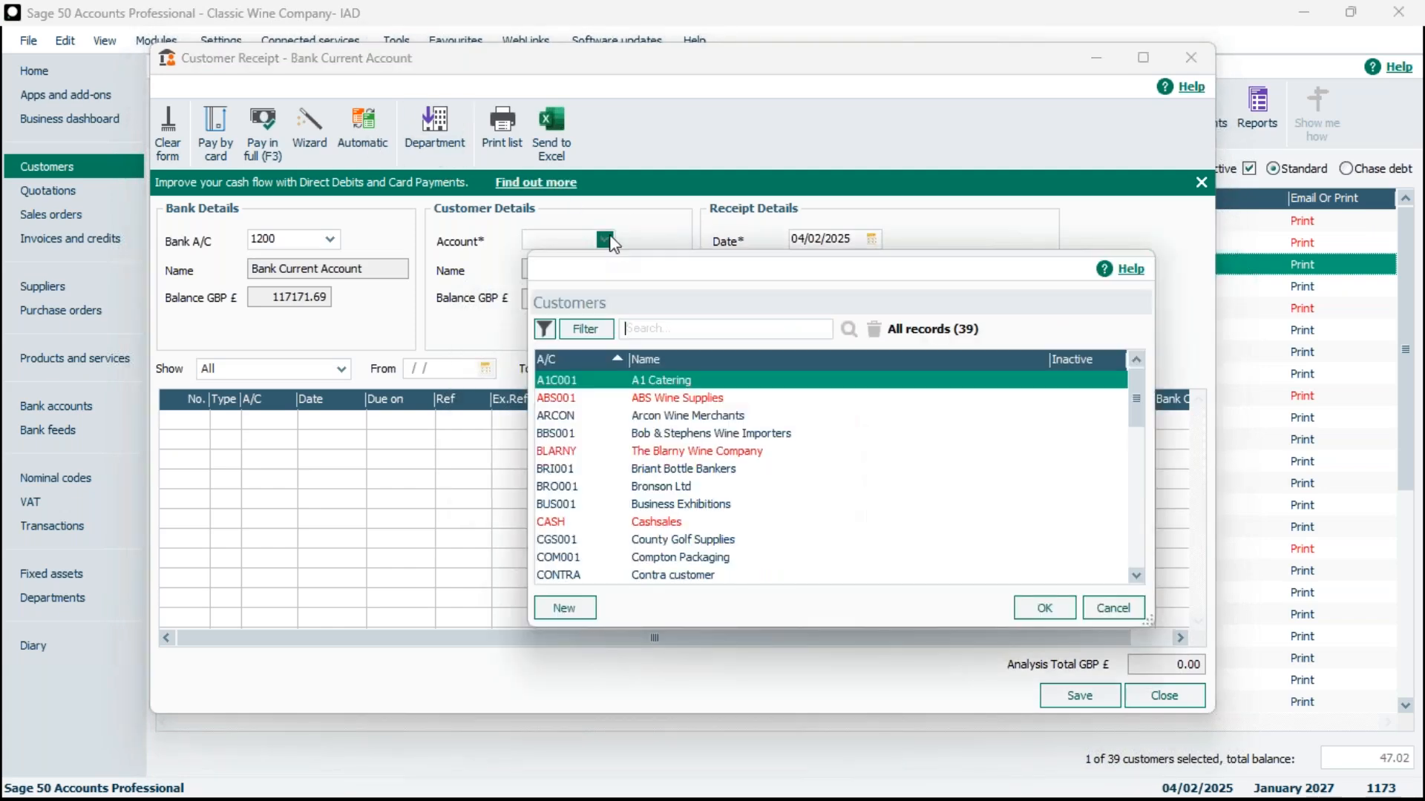
pyautogui.click(665, 420)
pyautogui.click(1042, 609)
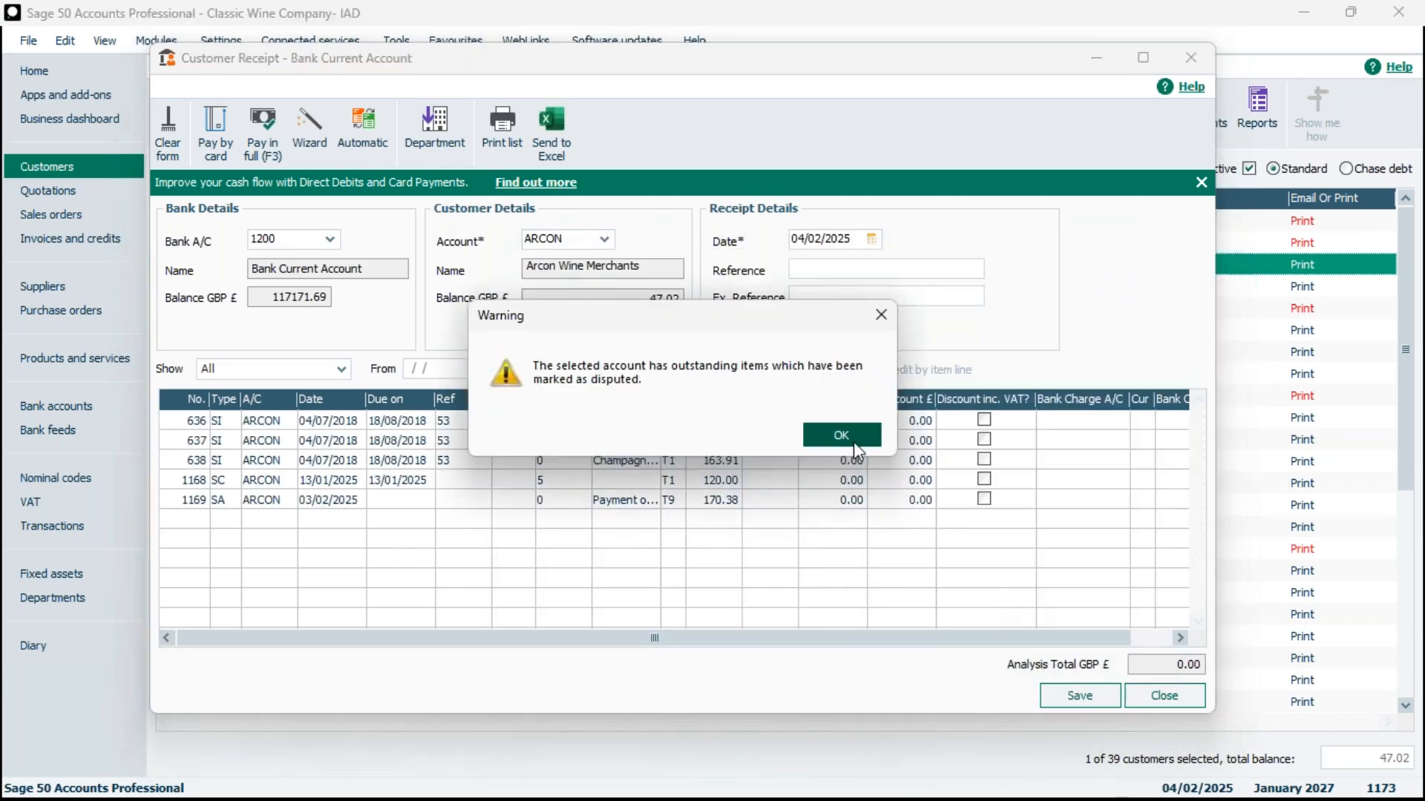
pyautogui.click(842, 436)
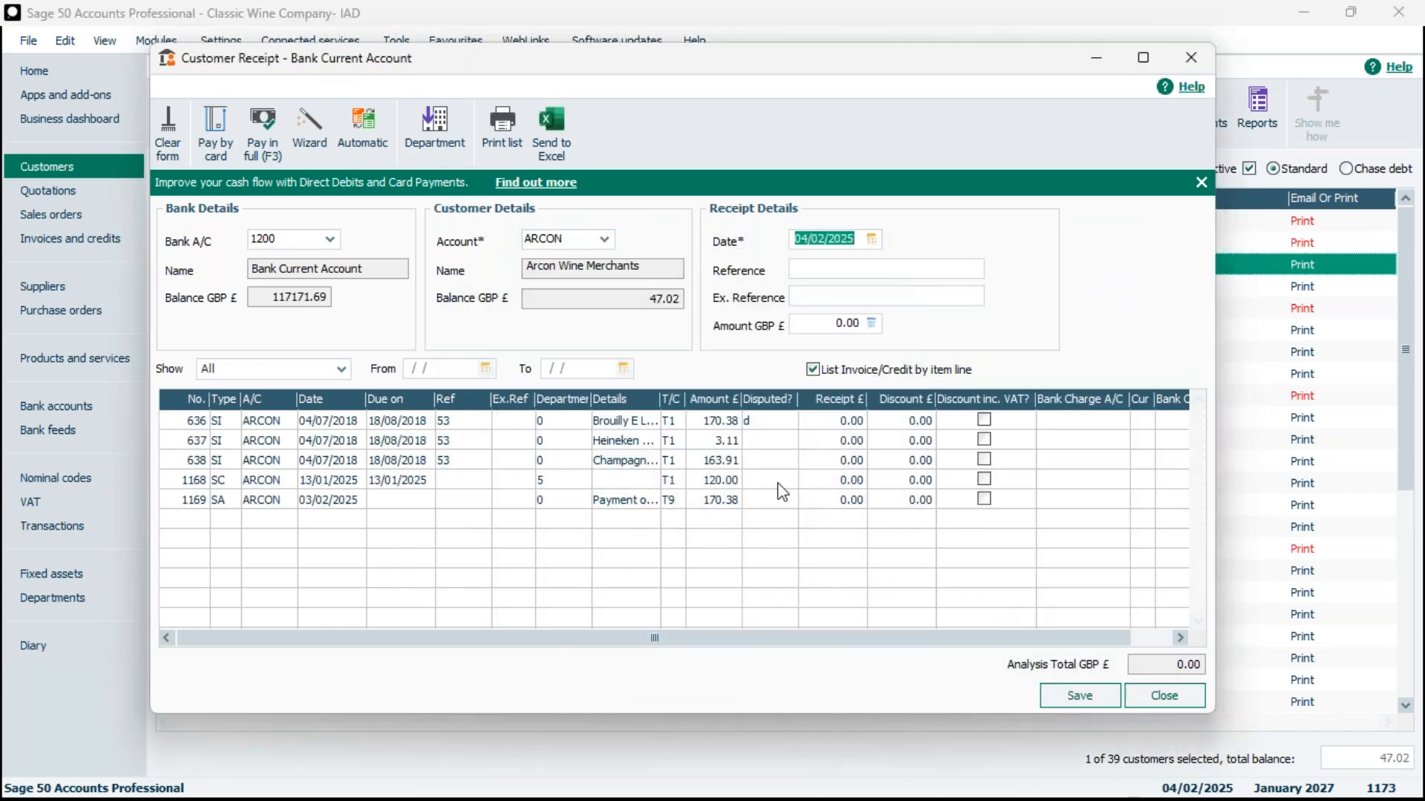
# - Set the receipt amount to 300.00 and allocate it automatically to ARCON's outstanding invoice lines
pyautogui.click(360, 155)
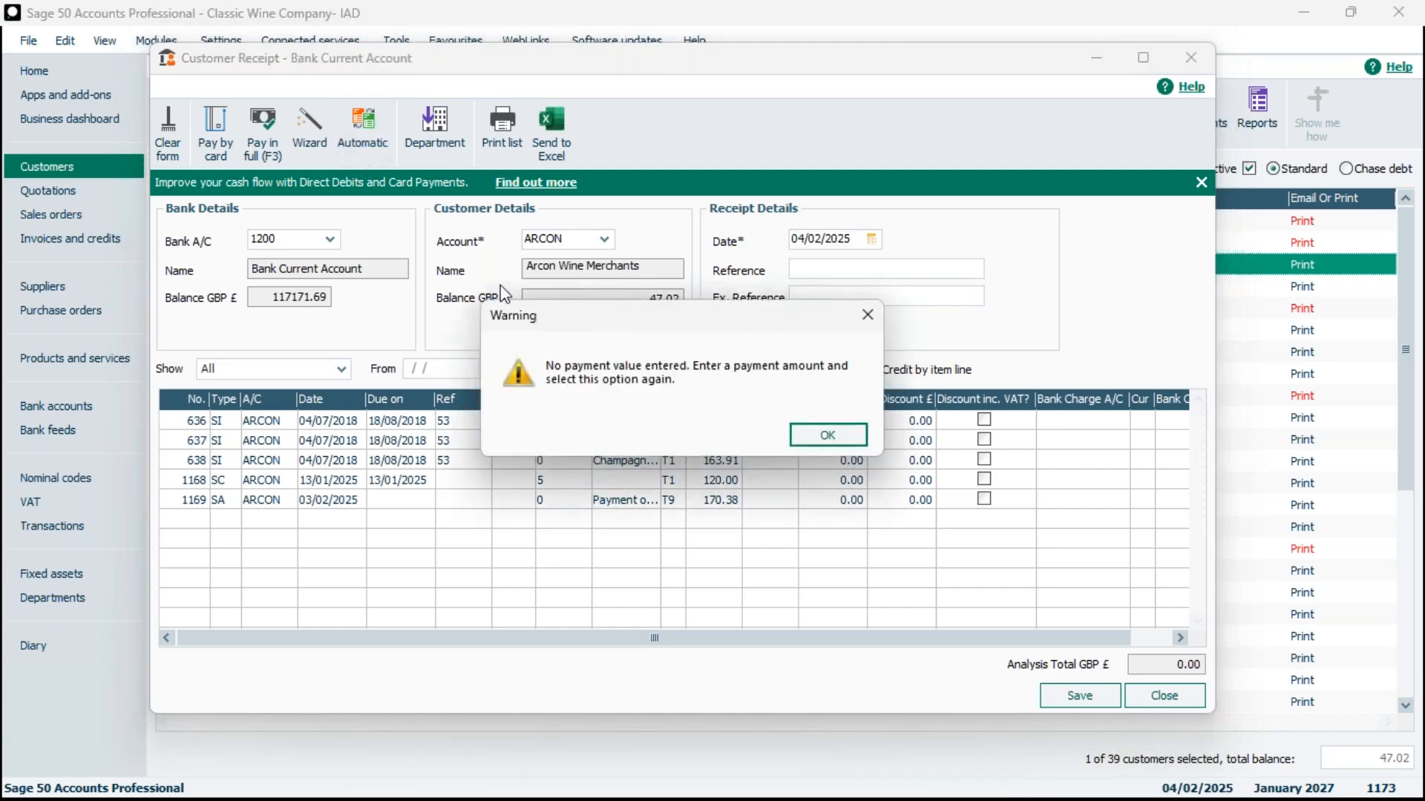
pyautogui.click(869, 315)
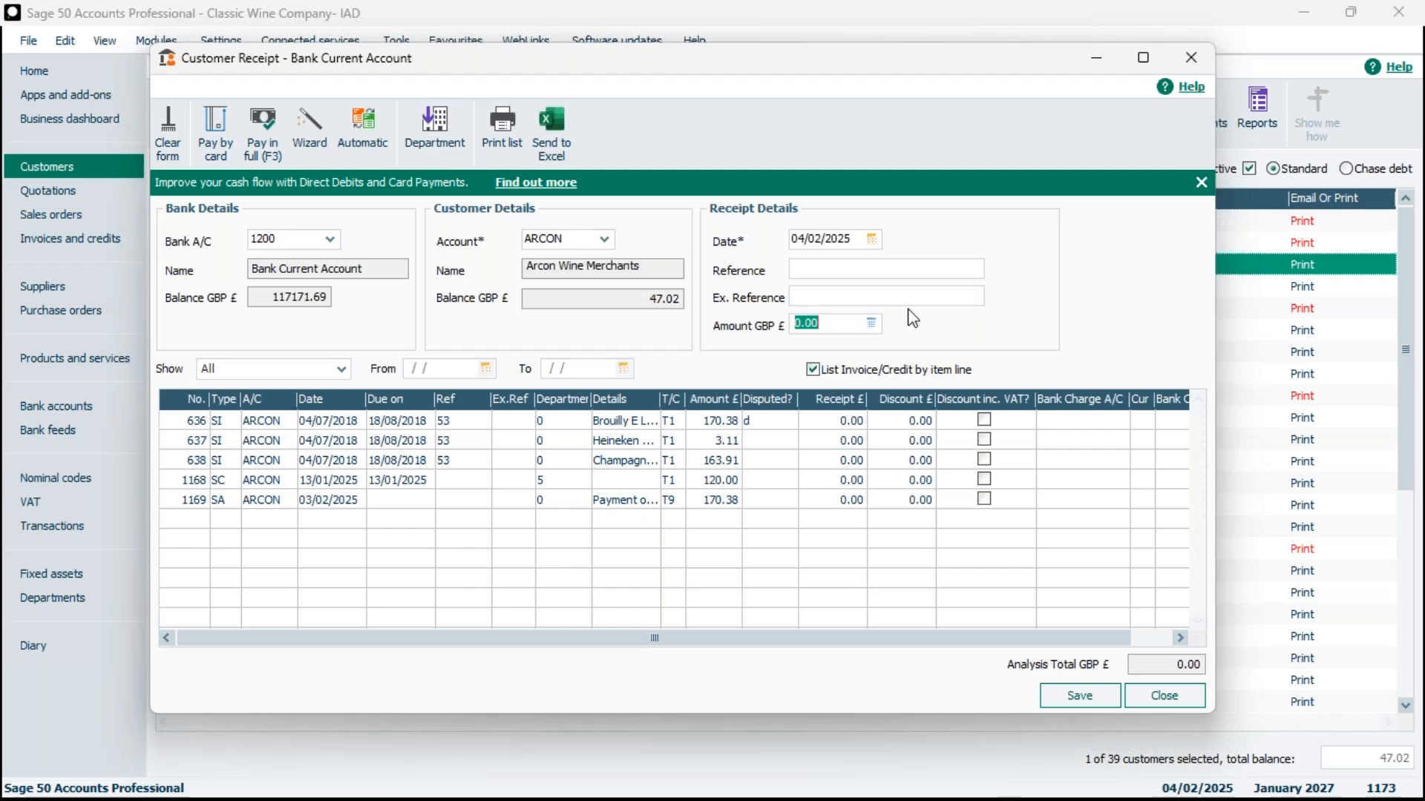
pyautogui.write('300')
pyautogui.click(360, 144)
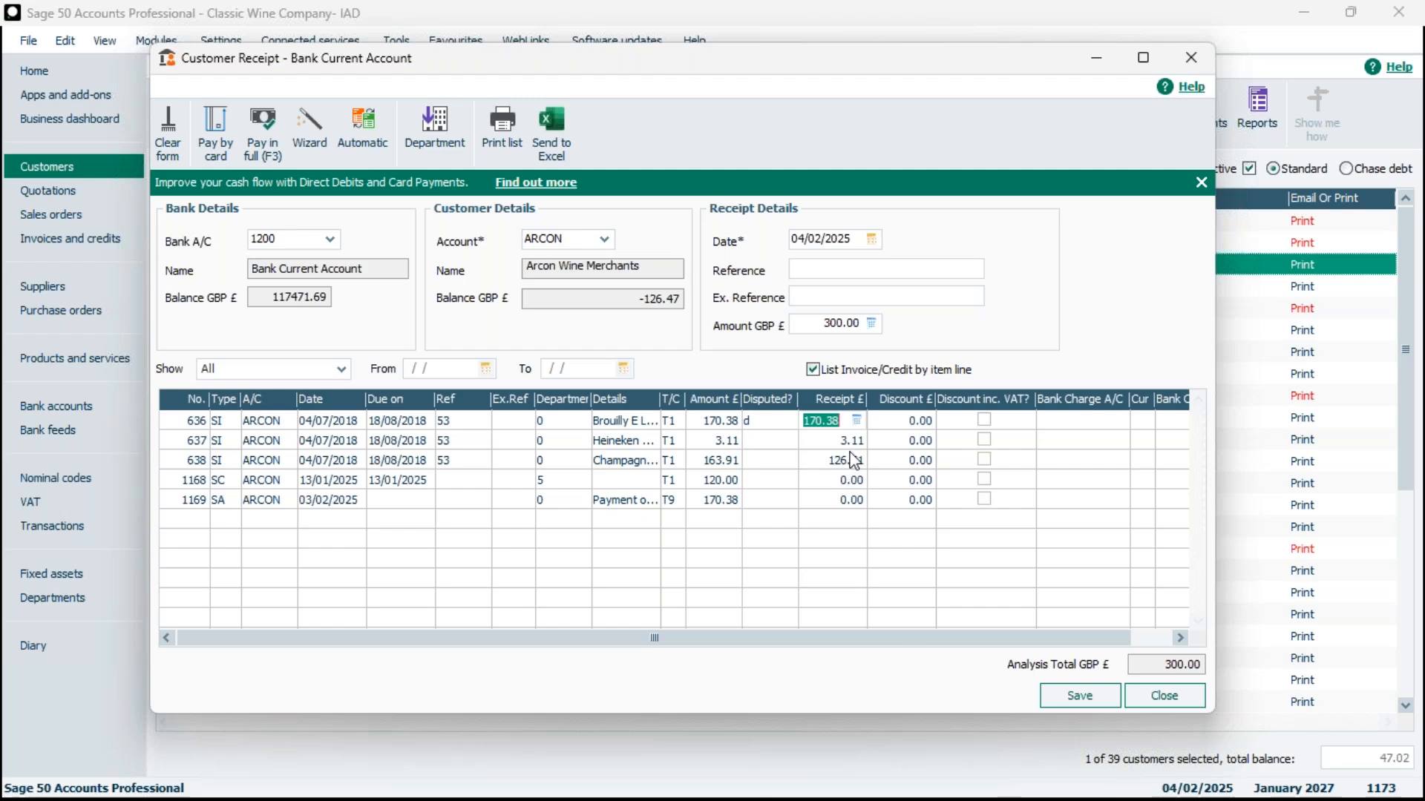
# - Save the 300.00 receipt and reload ARCON in the form to check the remaining outstanding items
pyautogui.click(1076, 701)
pyautogui.click(616, 425)
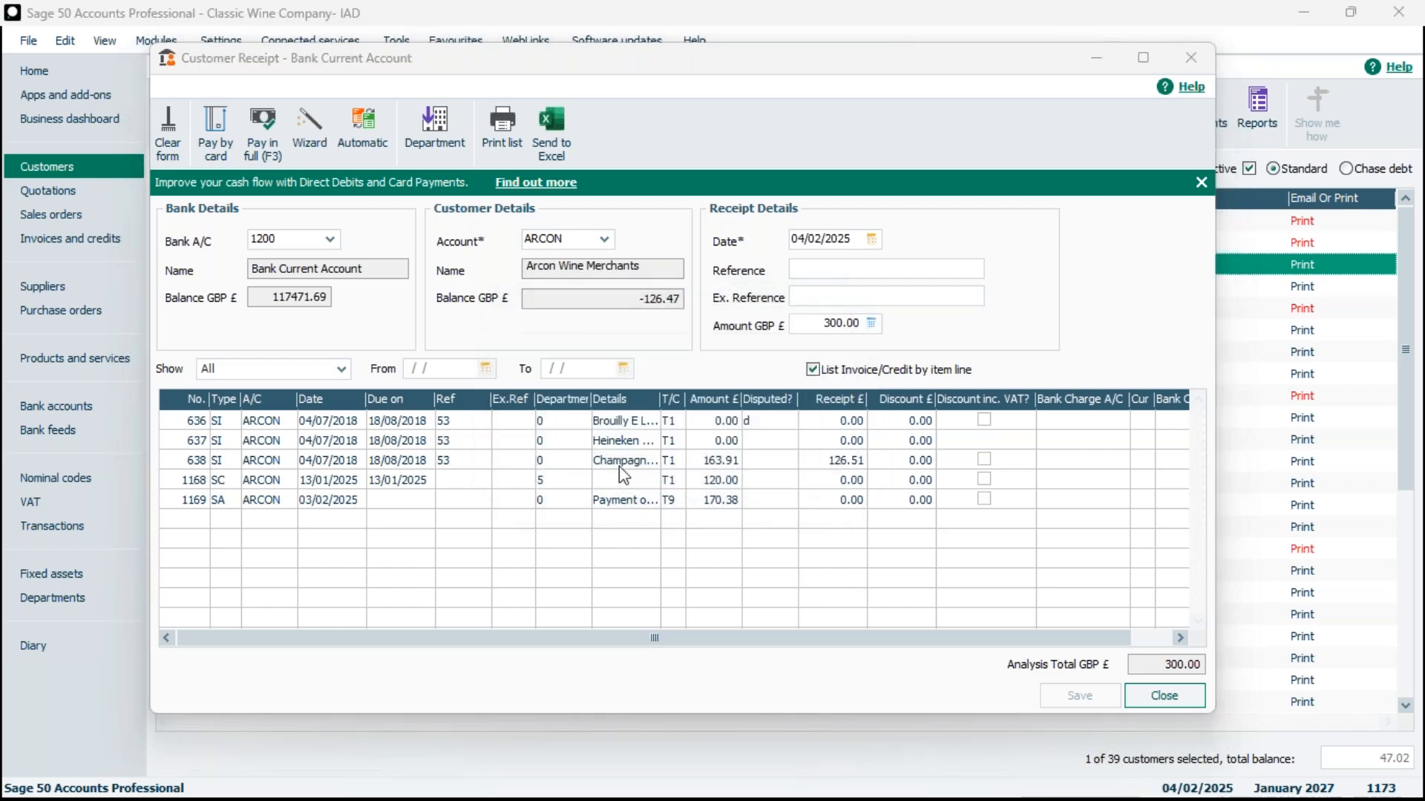
pyautogui.click(604, 239)
pyautogui.click(633, 416)
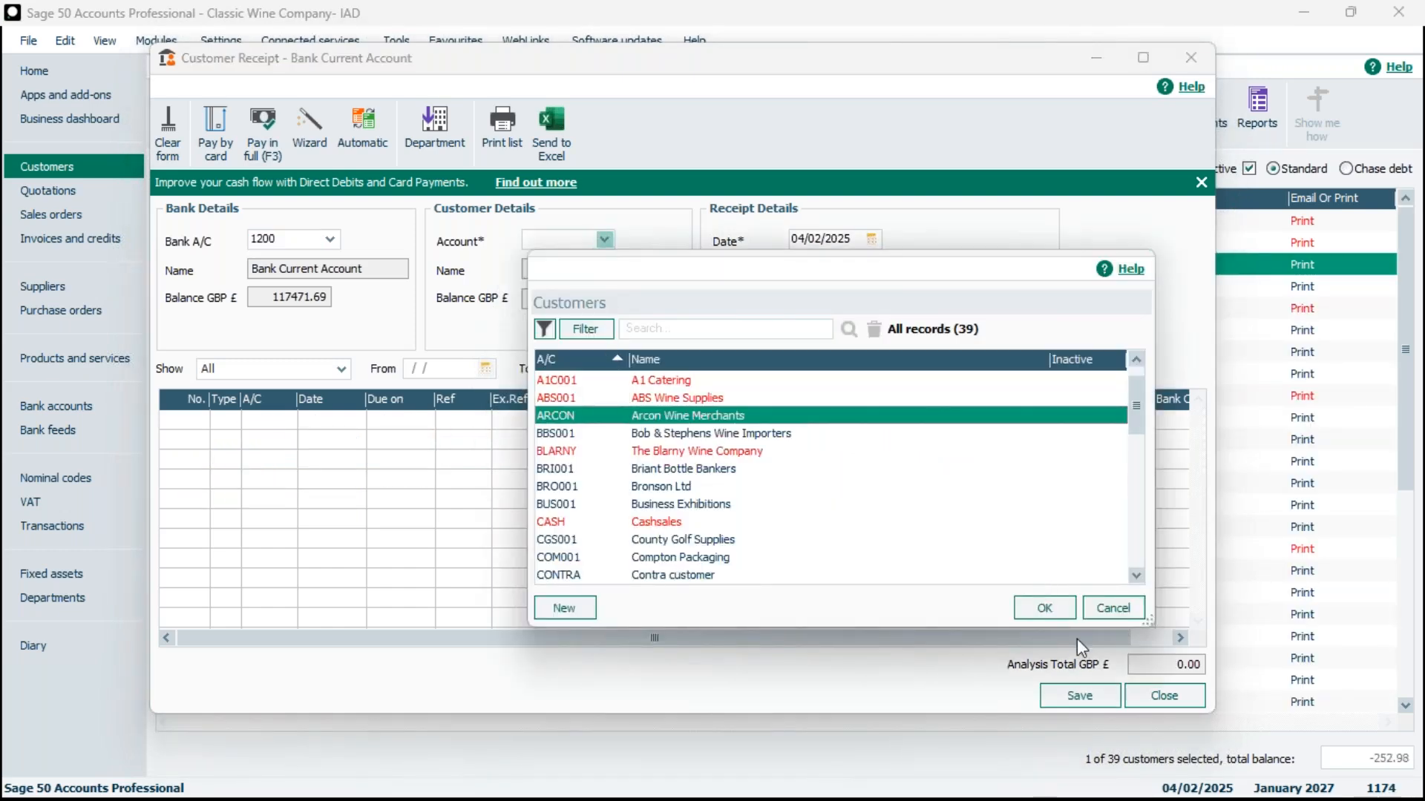
pyautogui.click(1024, 608)
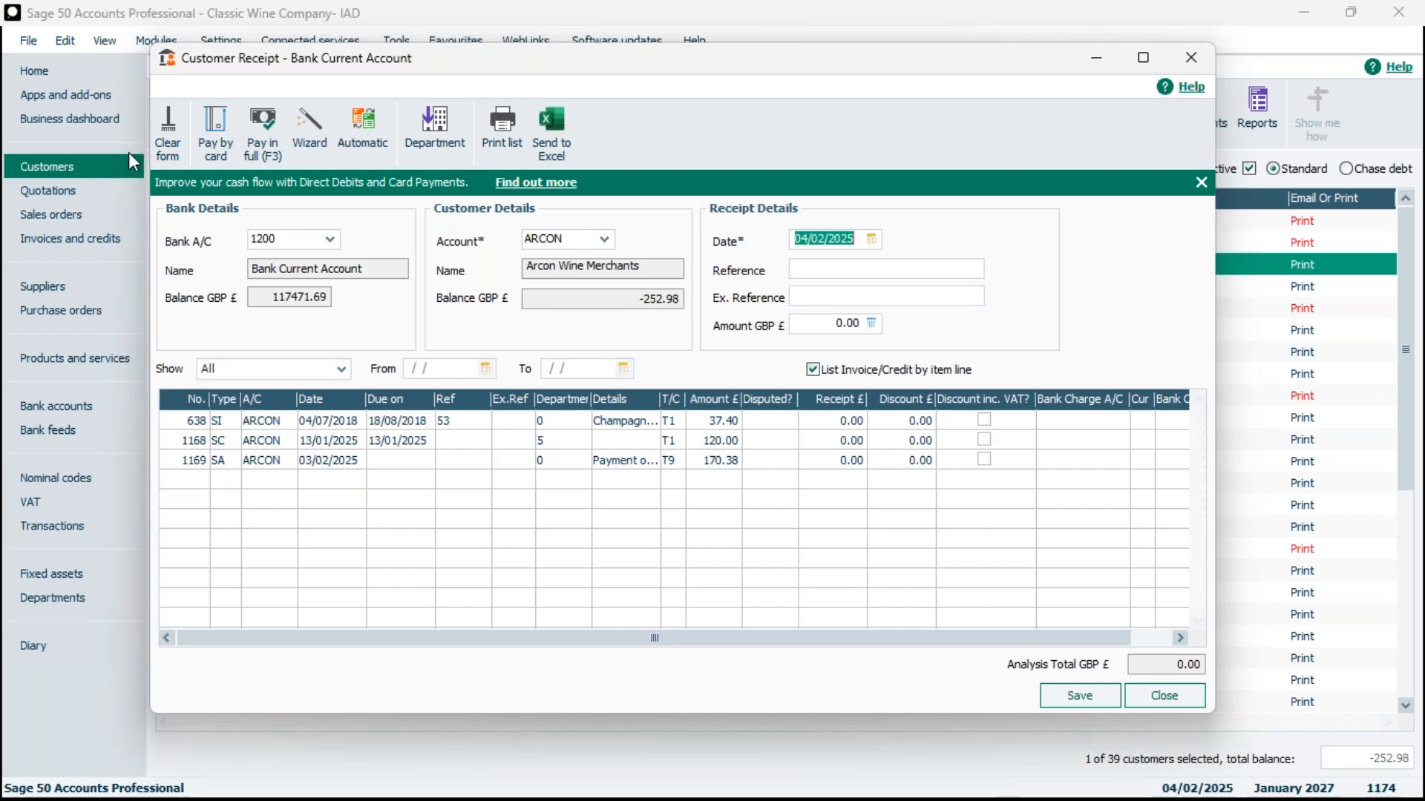
# - Set the transaction department for the ARCON receipt to 2
pyautogui.click(450, 137)
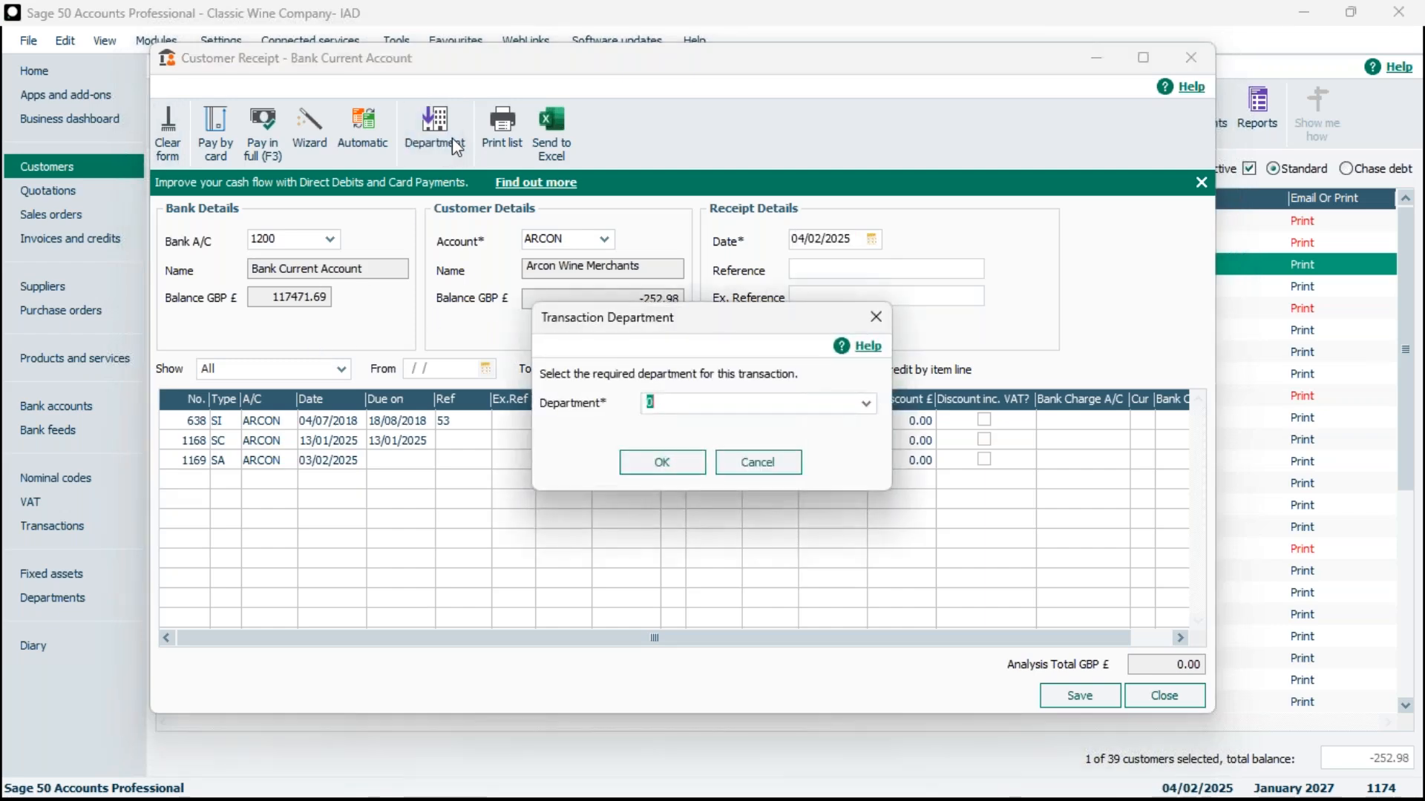
pyautogui.click(868, 405)
pyautogui.click(821, 176)
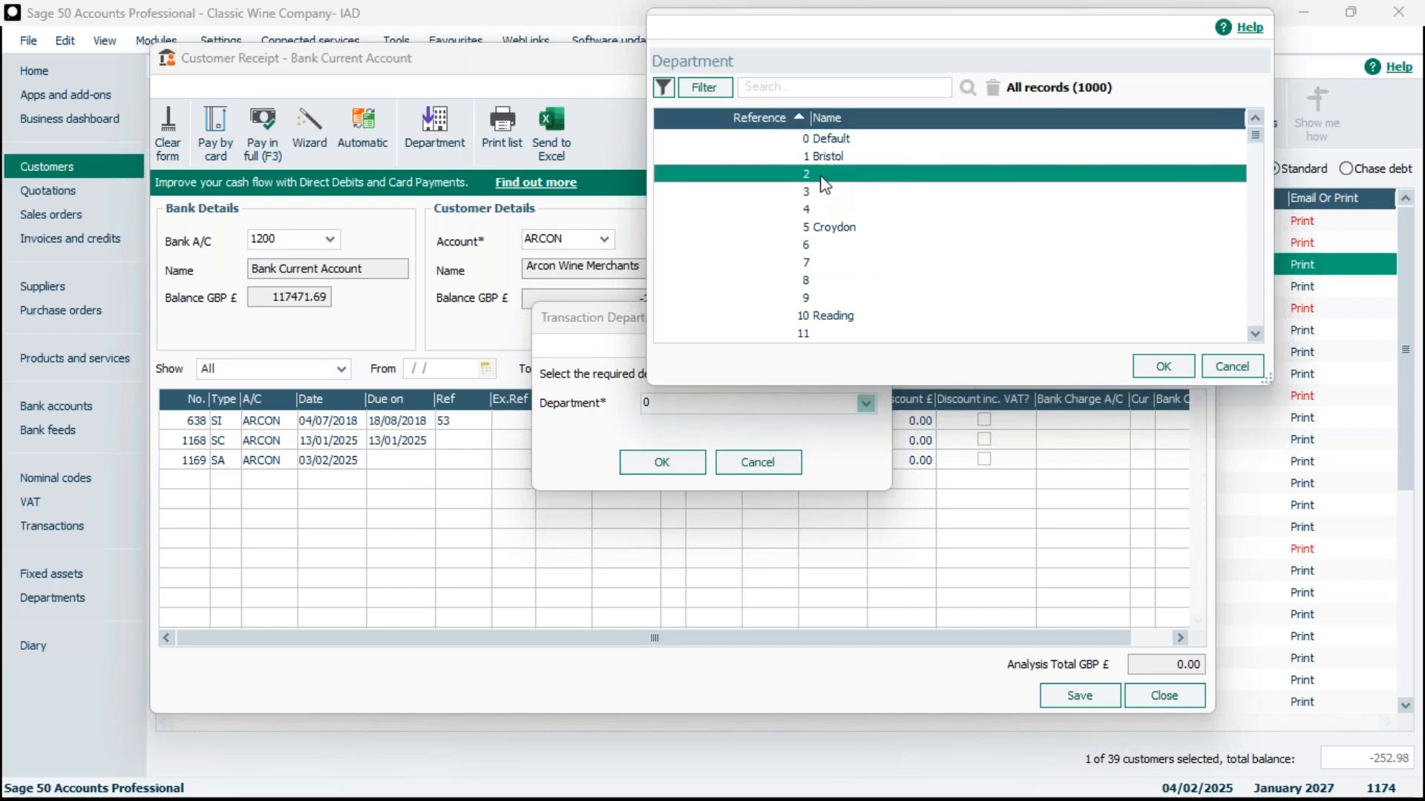
pyautogui.click(1164, 367)
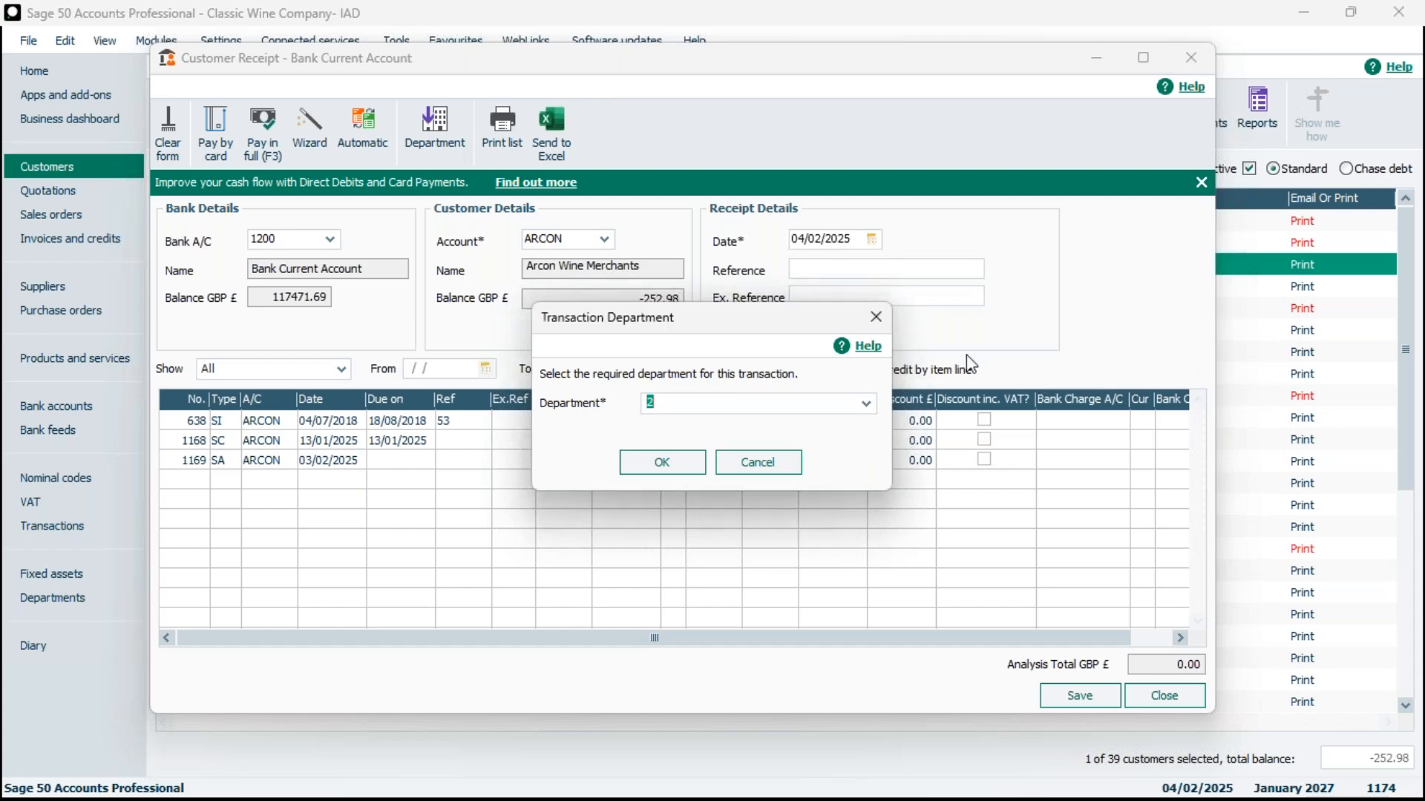
pyautogui.click(690, 464)
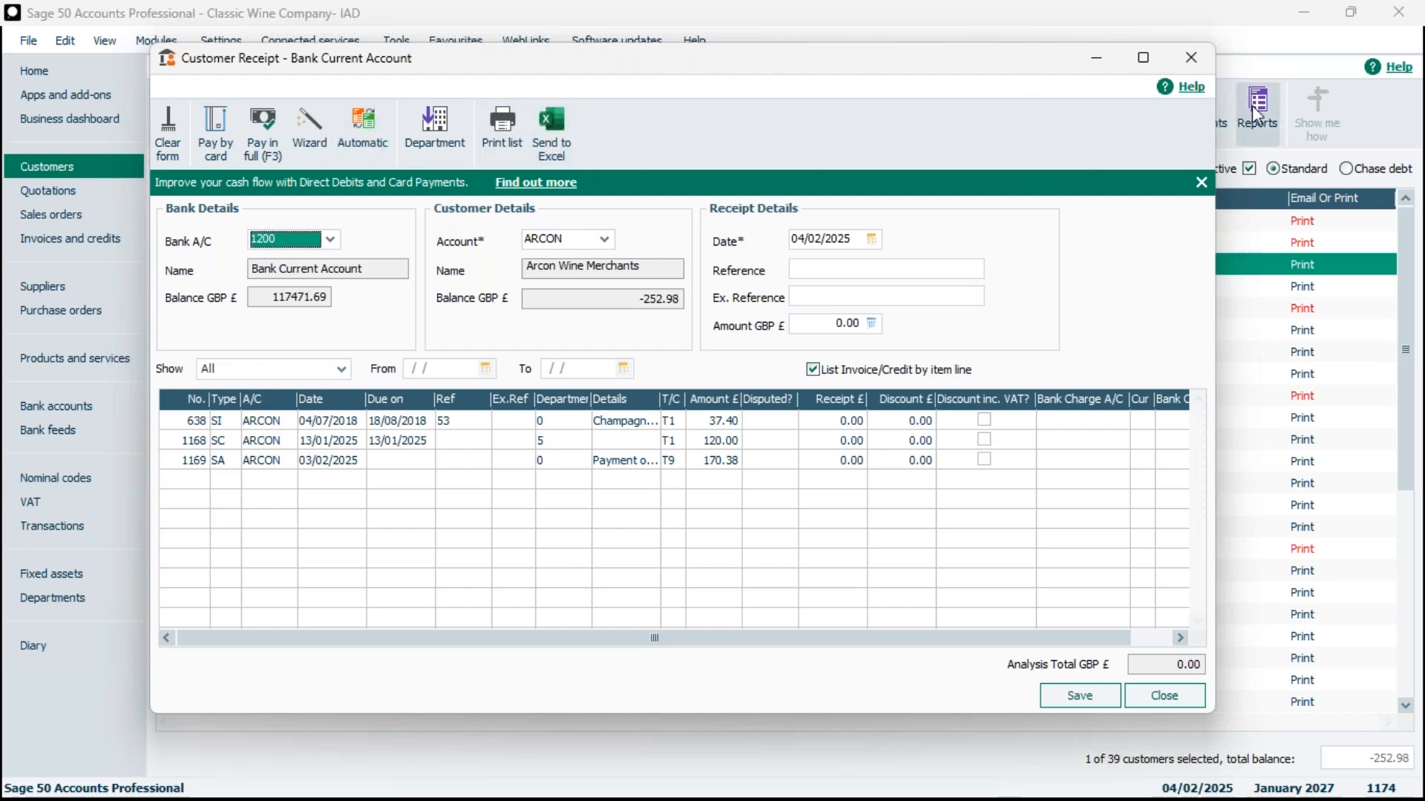
# - Close the ARCON customer receipt form without saving the changes
pyautogui.click(1187, 52)
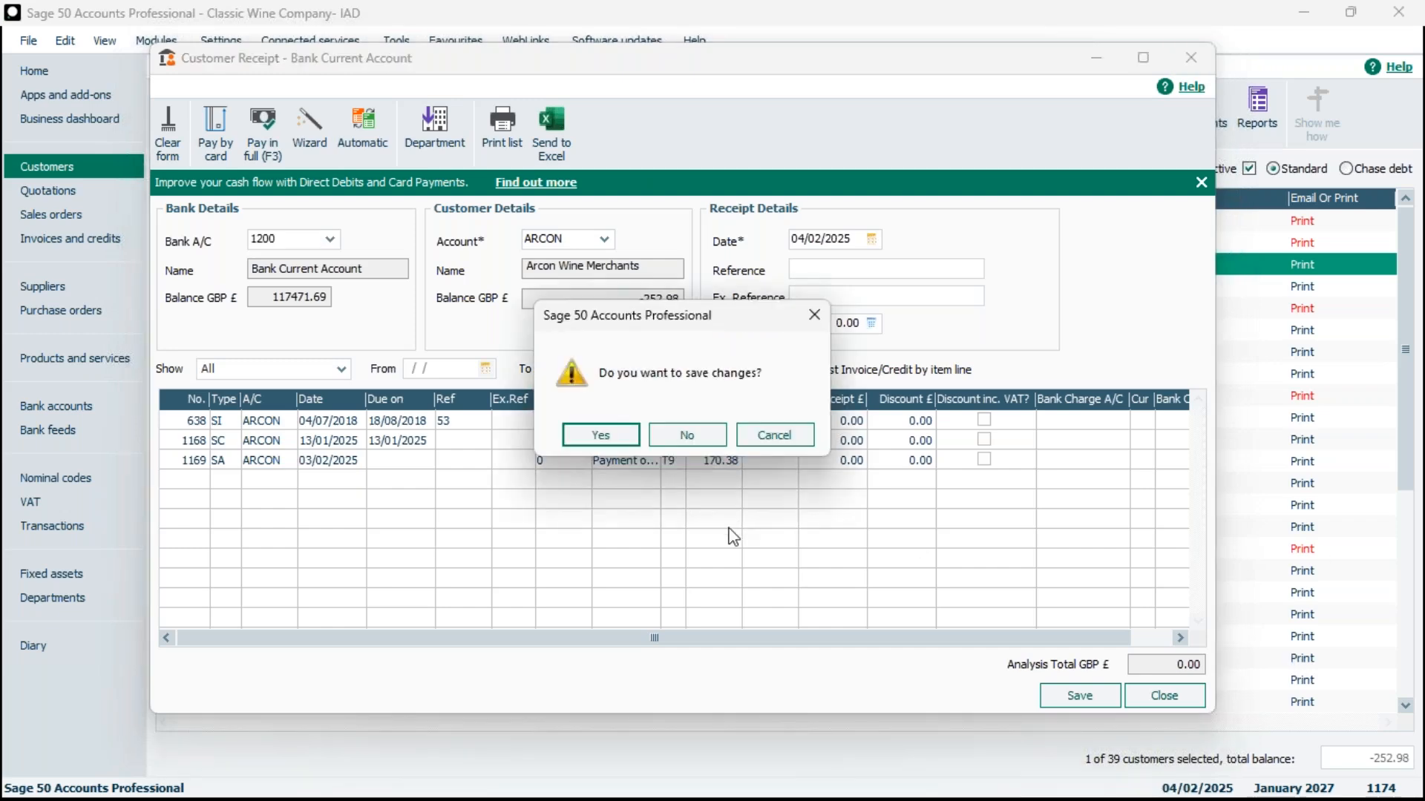
pyautogui.click(687, 434)
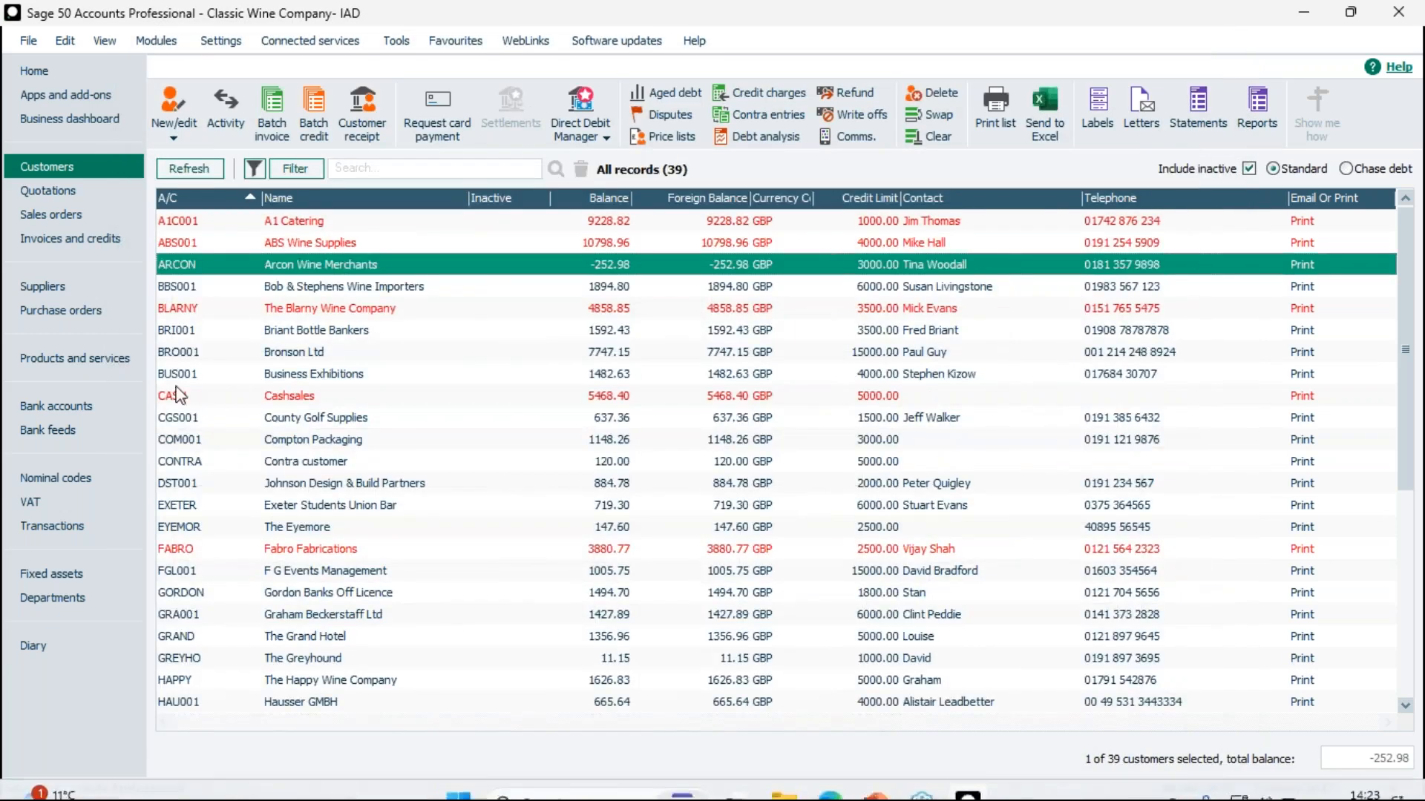
# - Open a supplier payment for American Wine Importers (AMER01) to view its outstanding invoices, and close it without saving
pyautogui.click(54, 290)
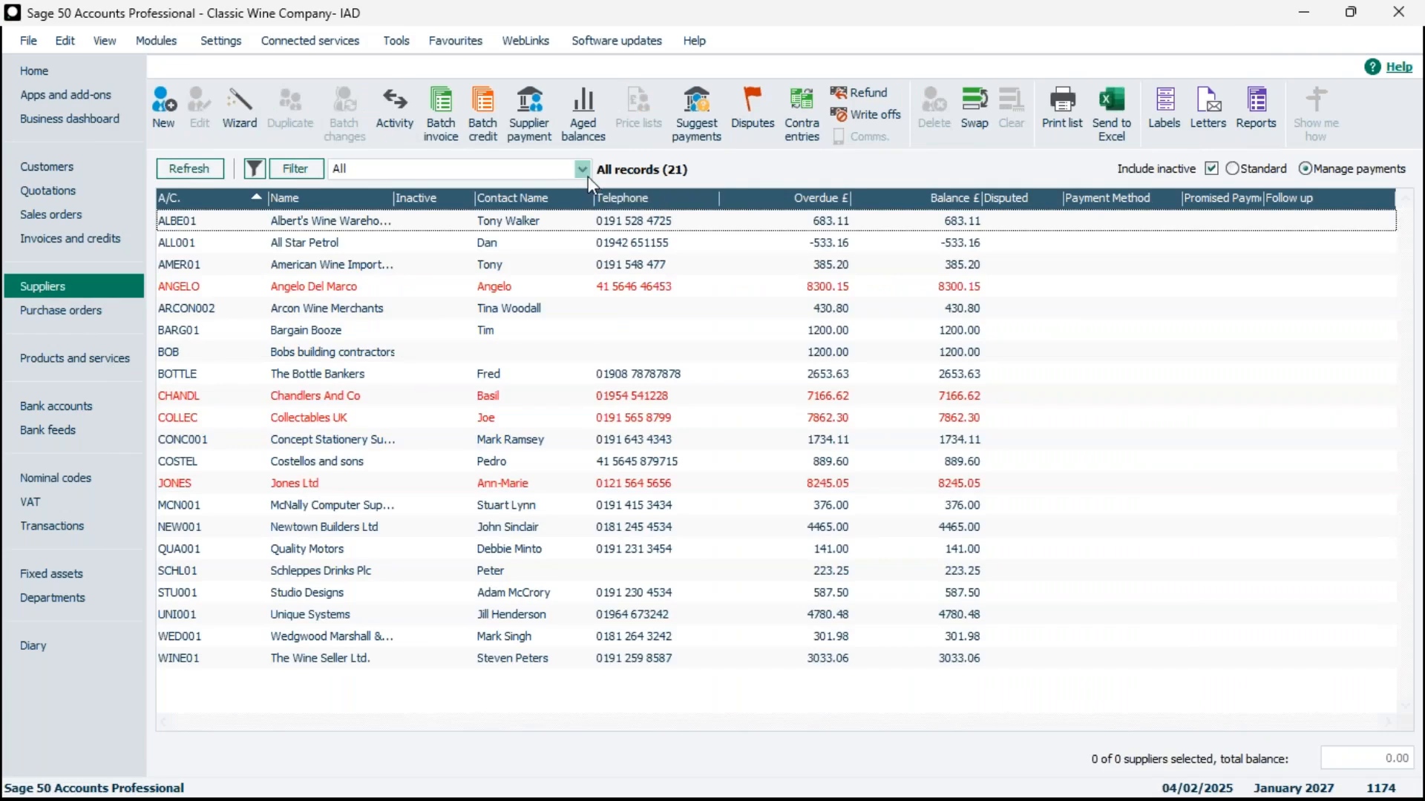
pyautogui.click(529, 113)
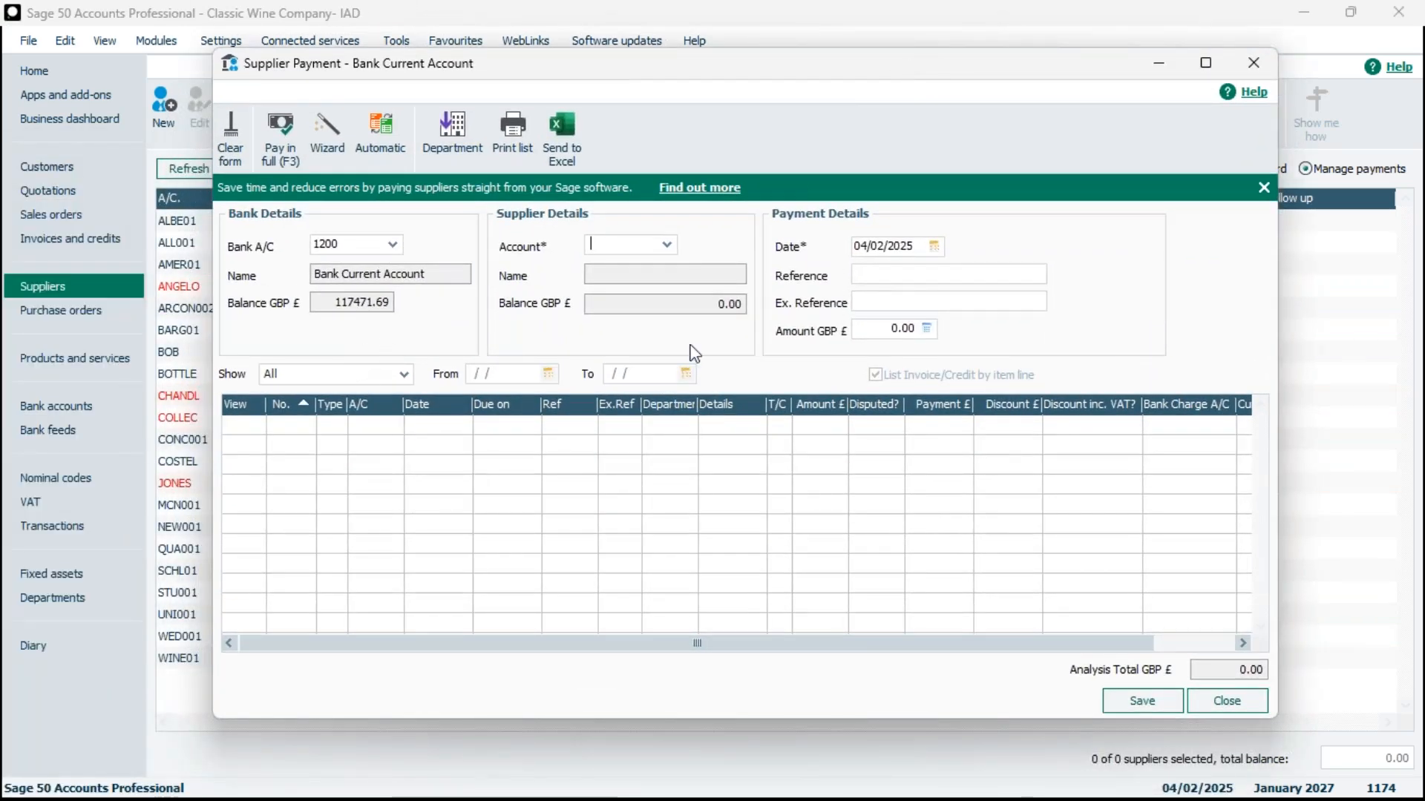
pyautogui.click(668, 244)
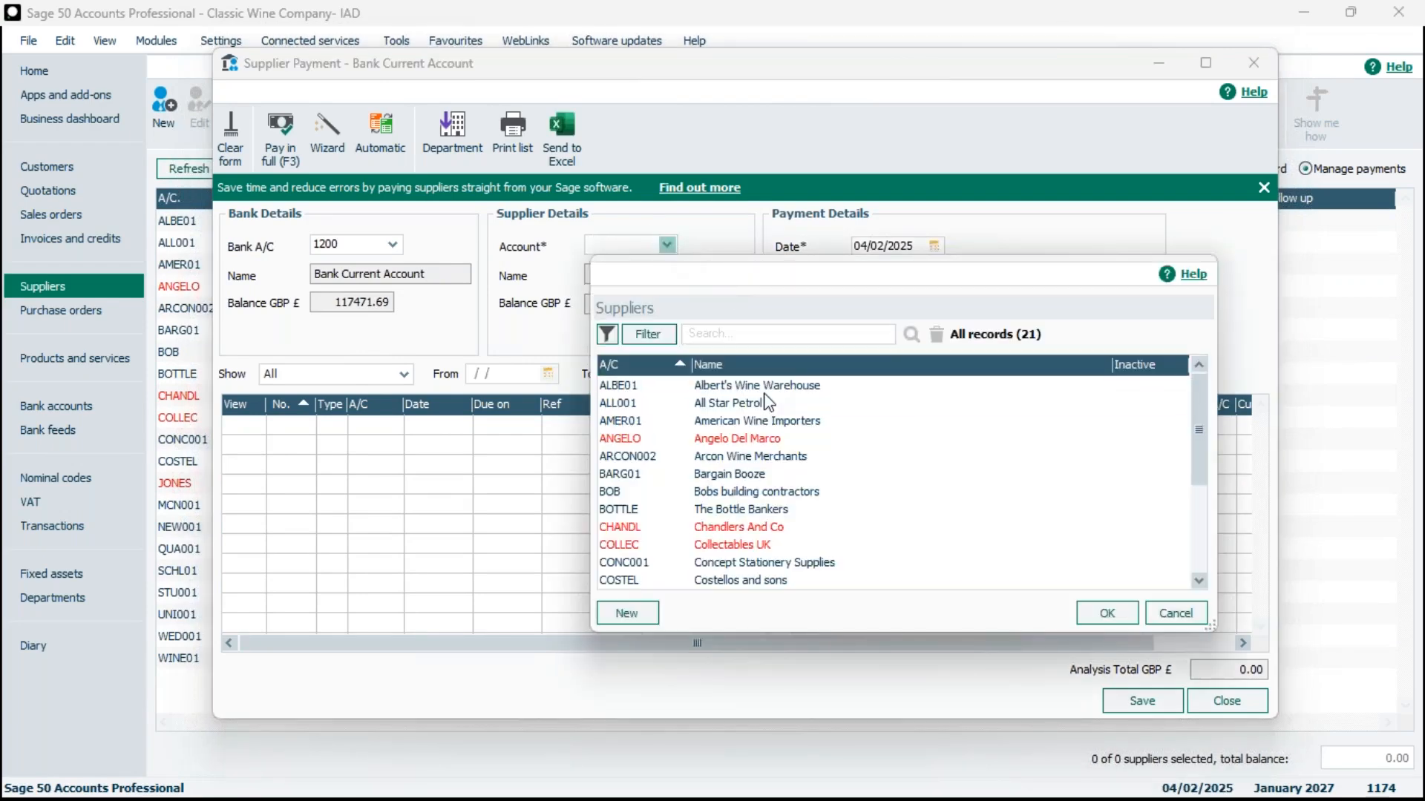
pyautogui.click(772, 421)
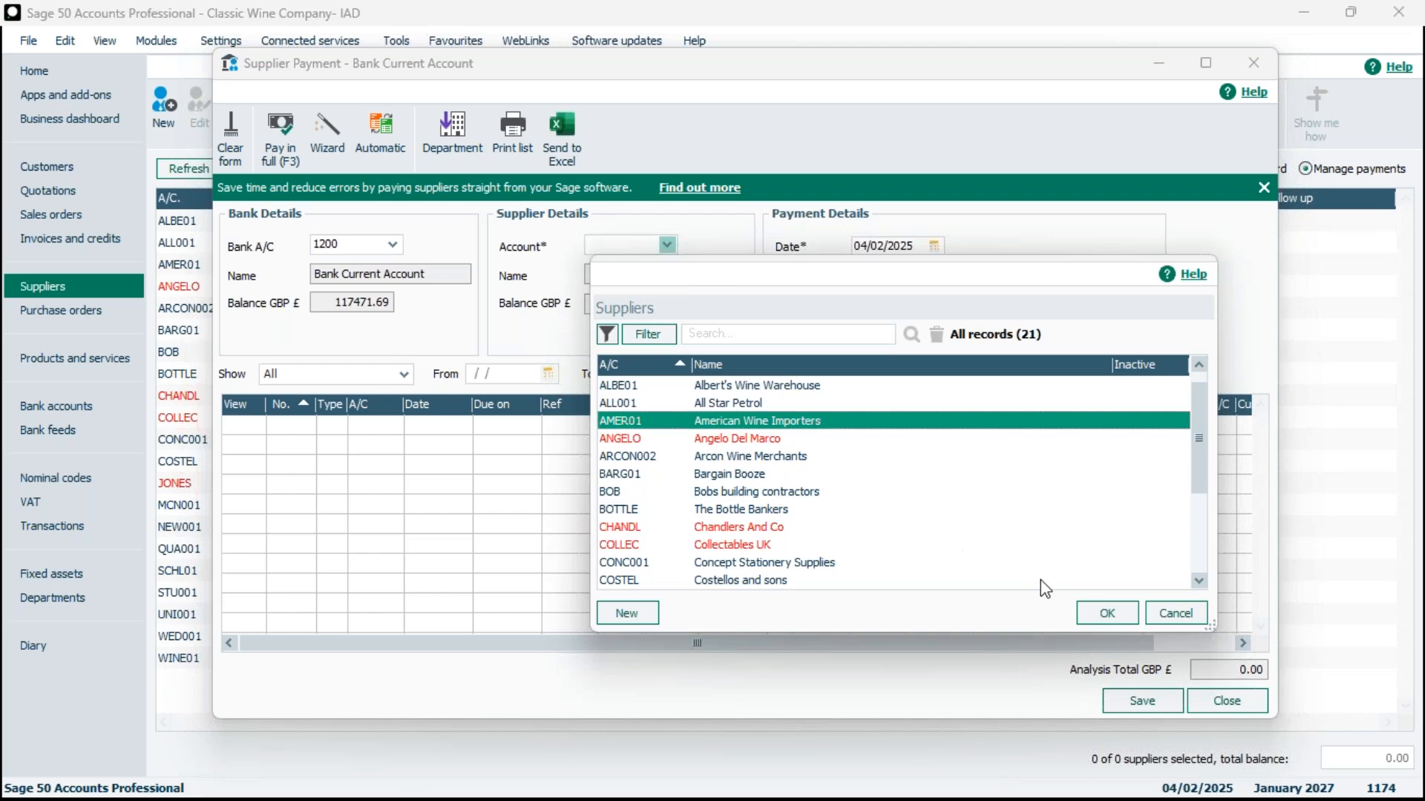
pyautogui.click(1119, 618)
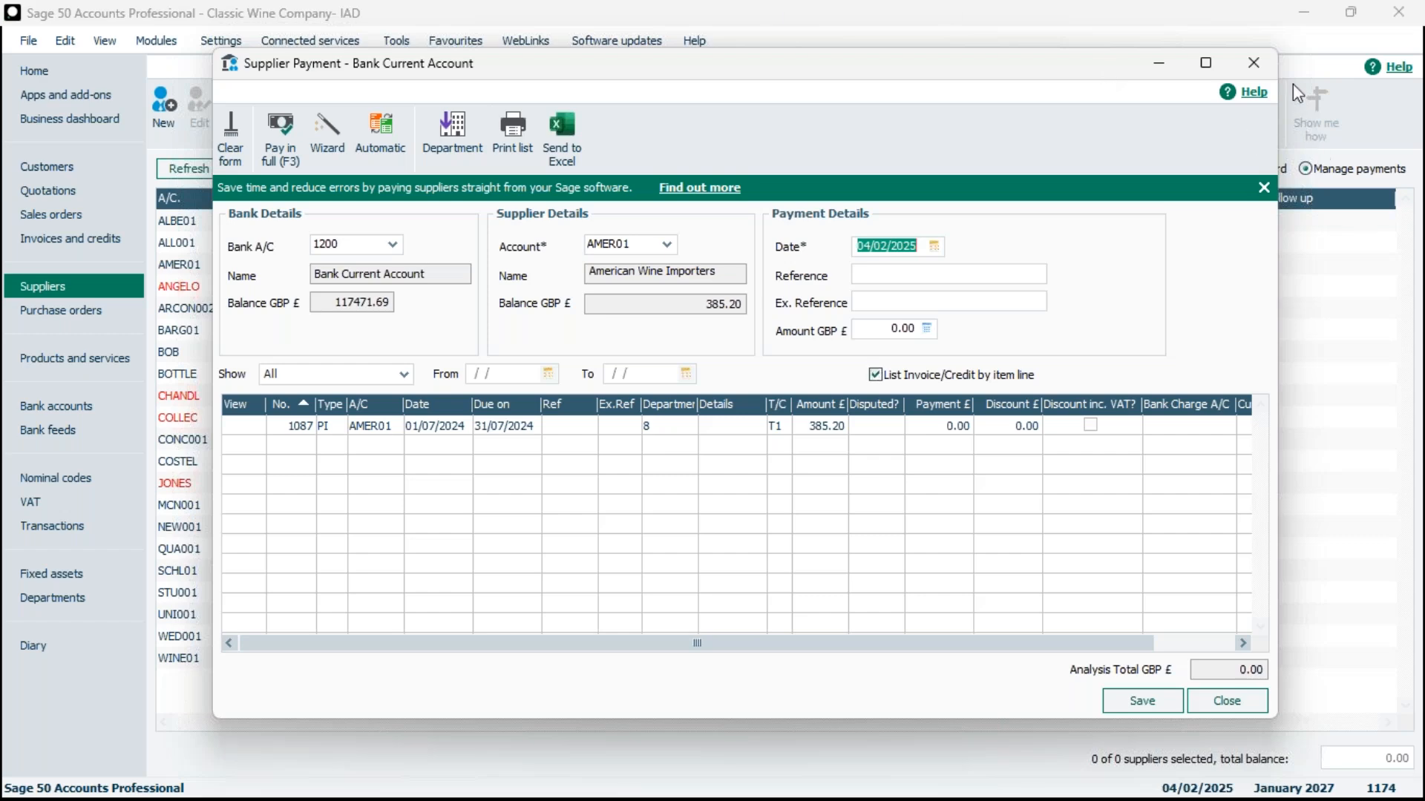
pyautogui.click(1253, 63)
pyautogui.click(785, 442)
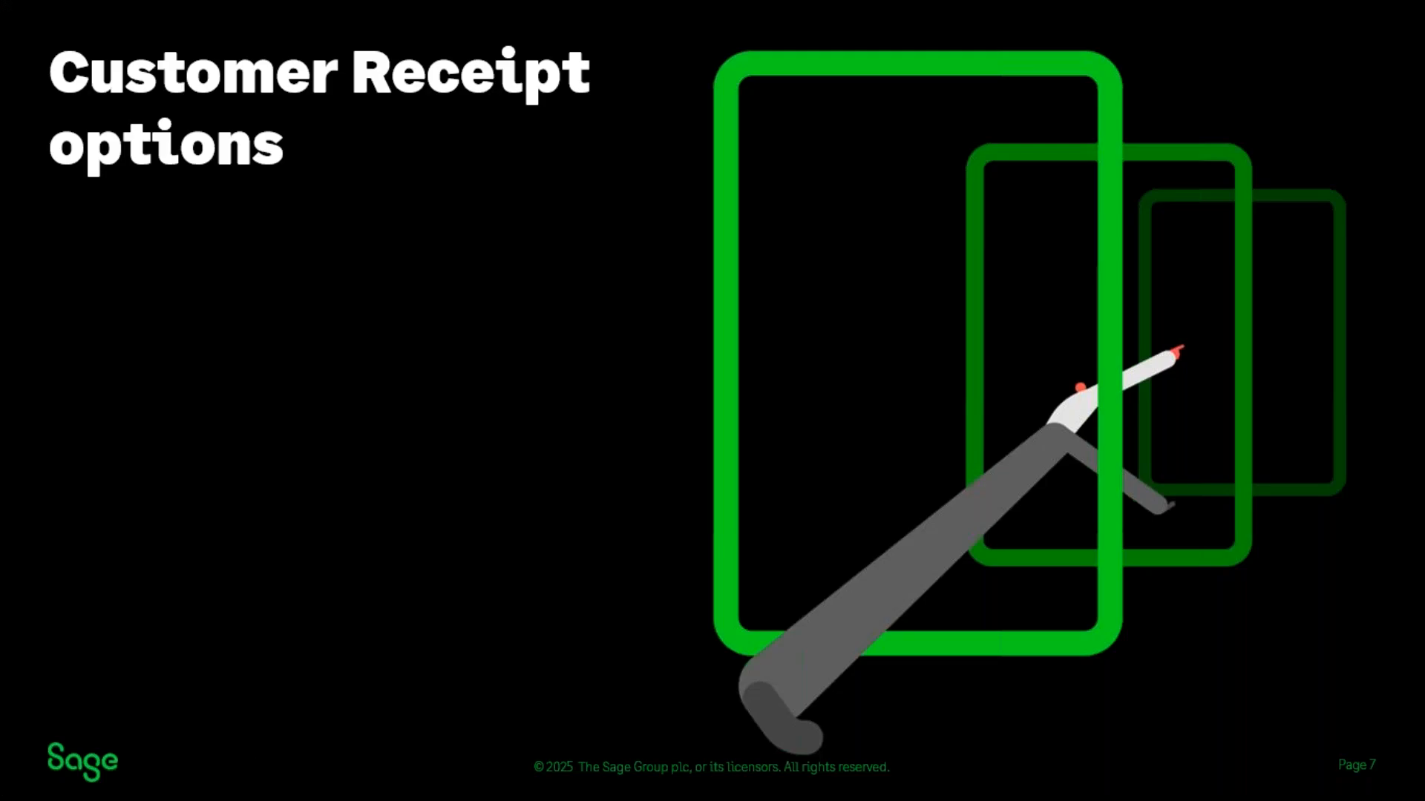
pyautogui.press('Right')
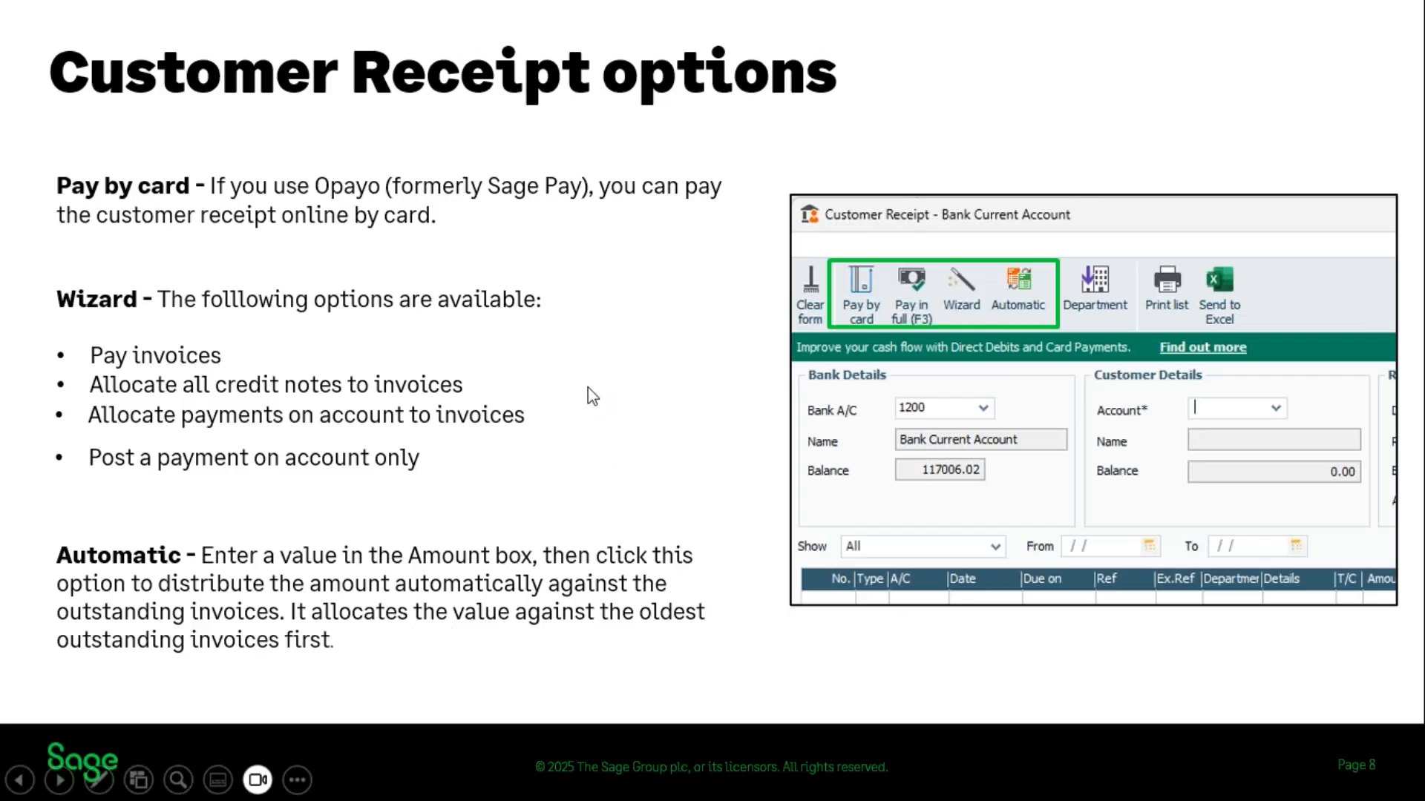
pyautogui.press('Right')
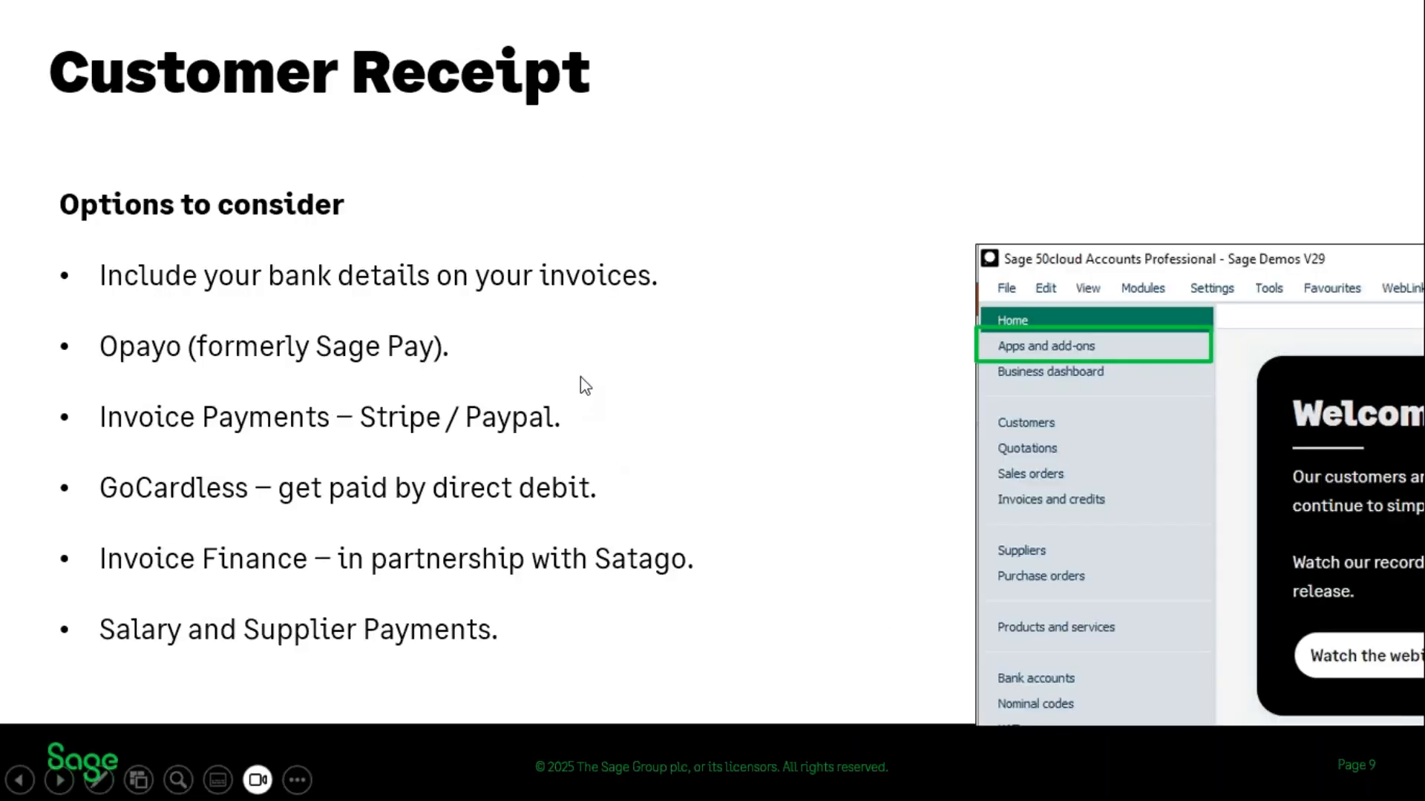
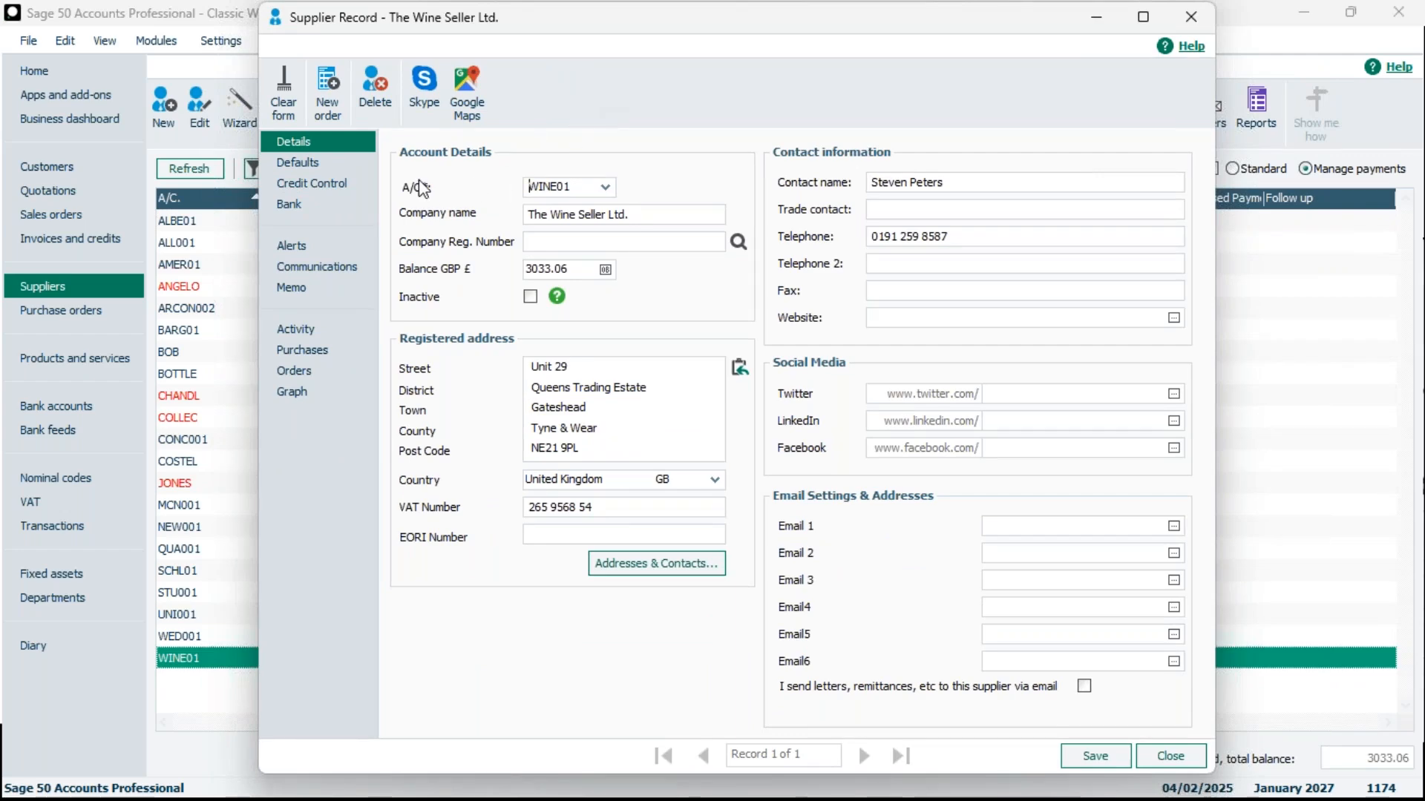
# - Review the credit control terms and priority setting in The Wine Seller Ltd. supplier record, and close the record
pyautogui.click(346, 185)
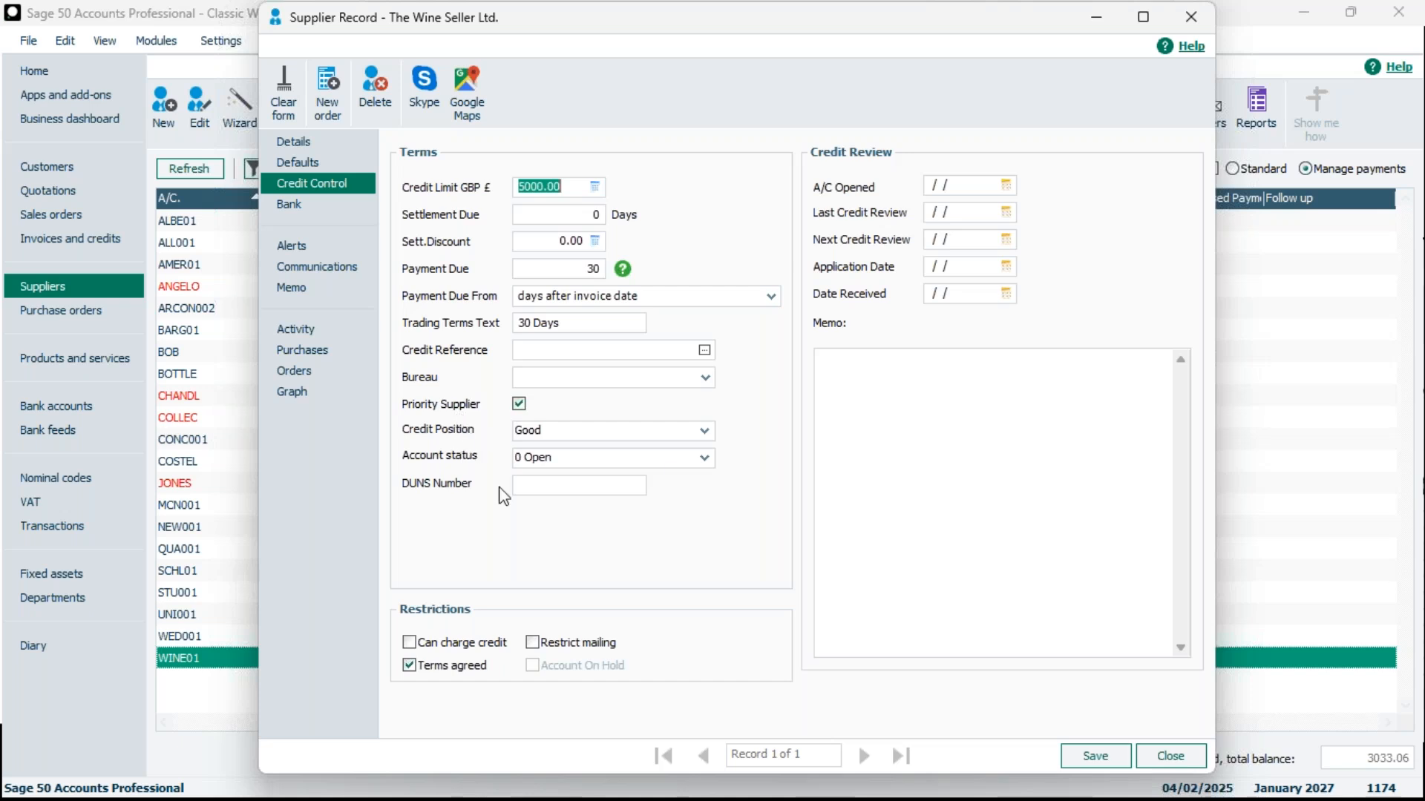
pyautogui.click(1183, 759)
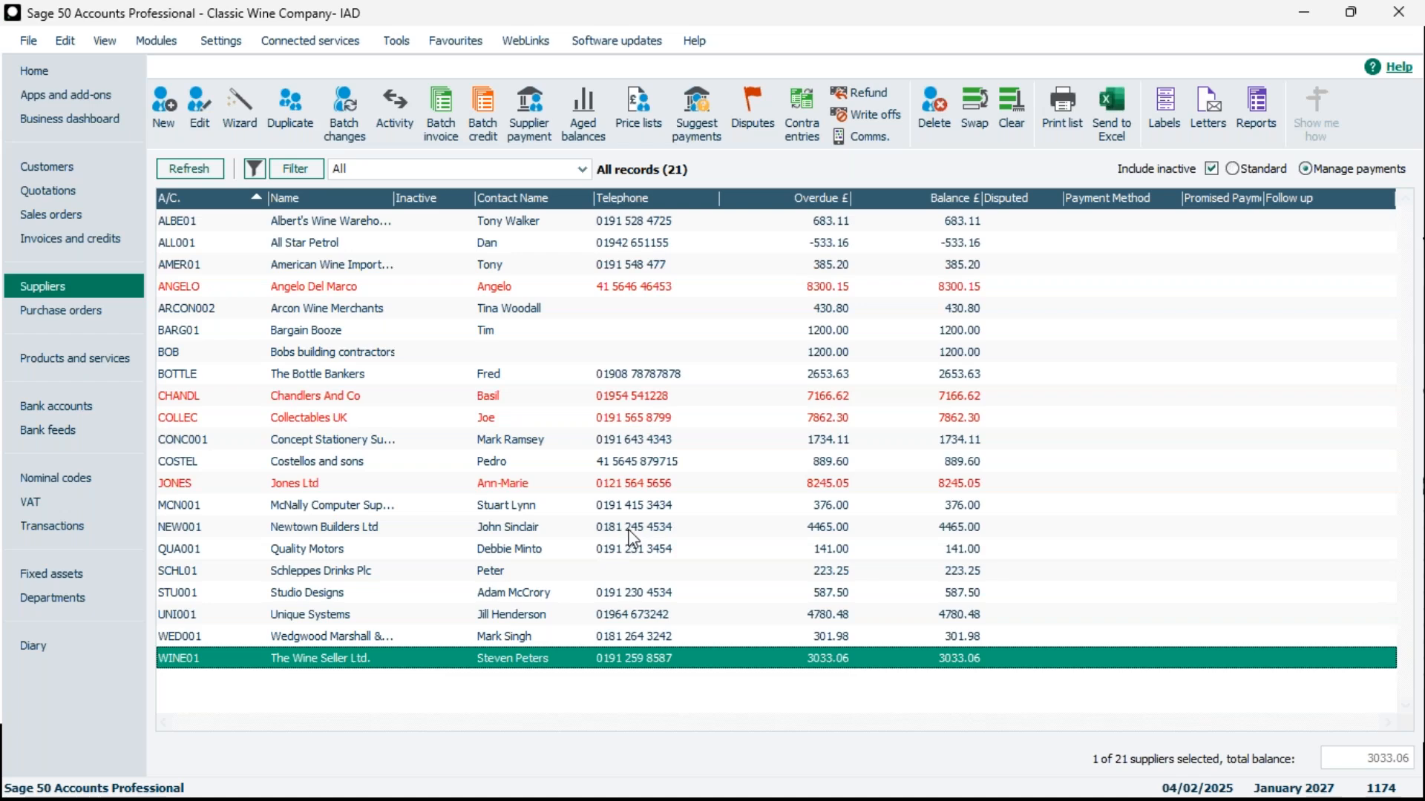
# - Generate suggested supplier payments from bank account 1200 with 20000 as the funds for payment
pyautogui.click(700, 142)
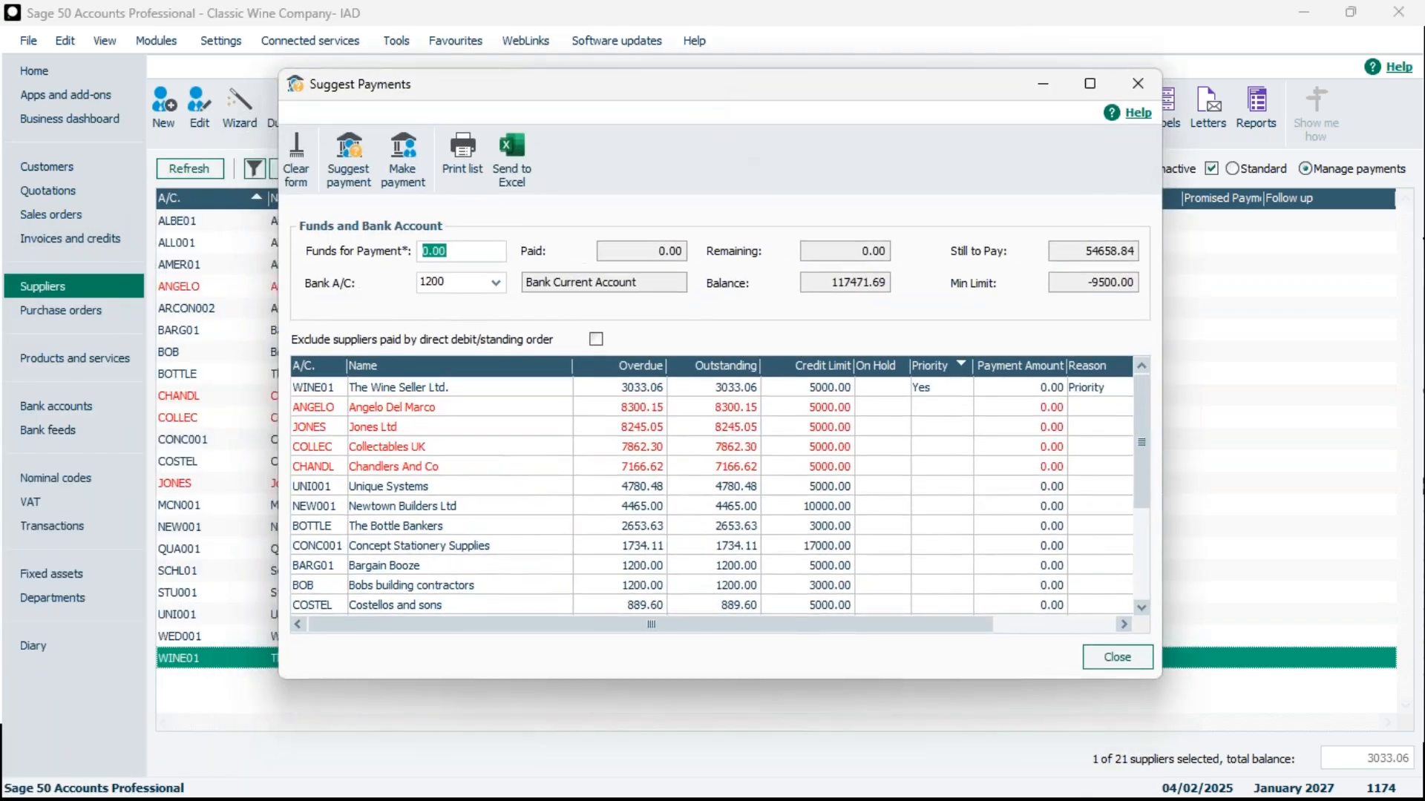
pyautogui.moveTo(642, 85); pyautogui.dragTo(598, 32)
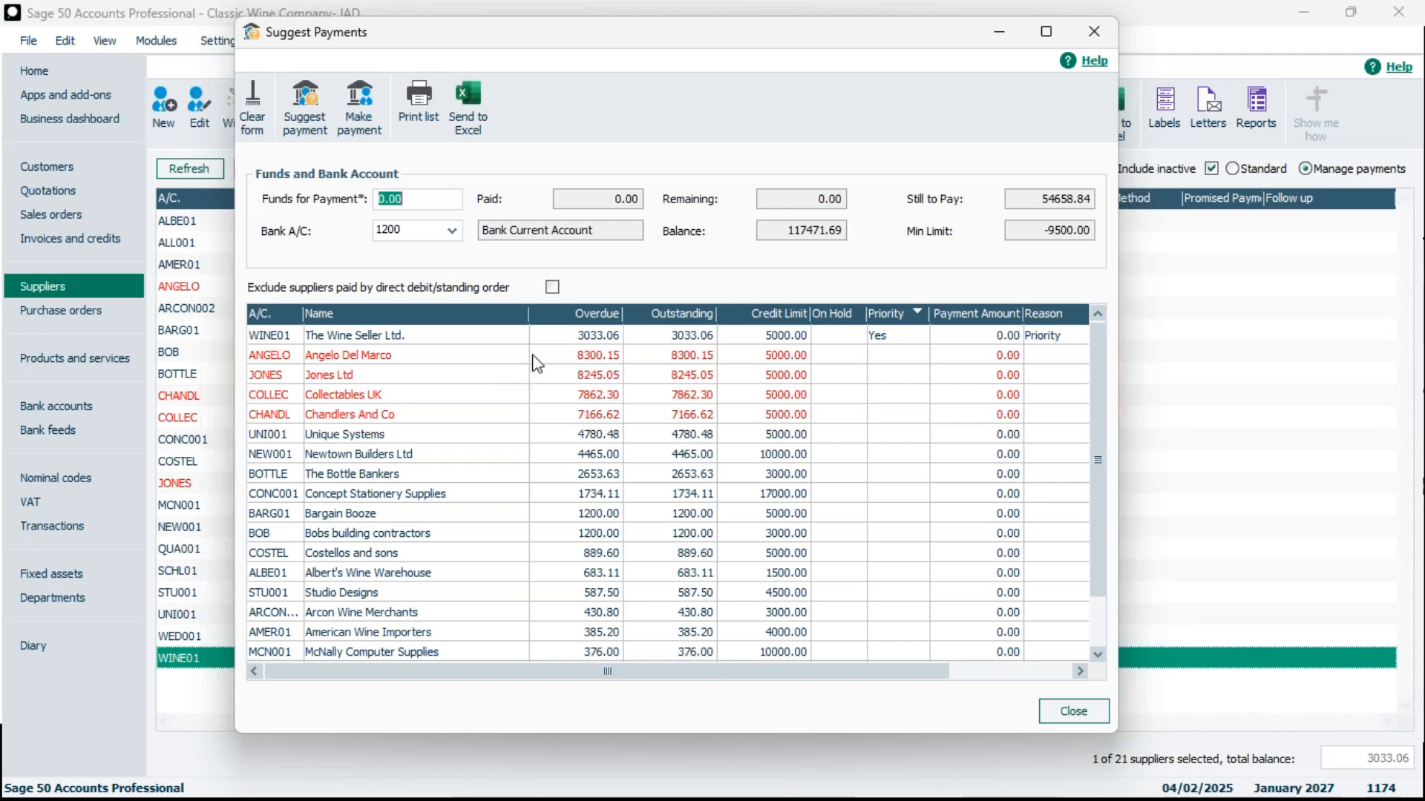
pyautogui.click(434, 360)
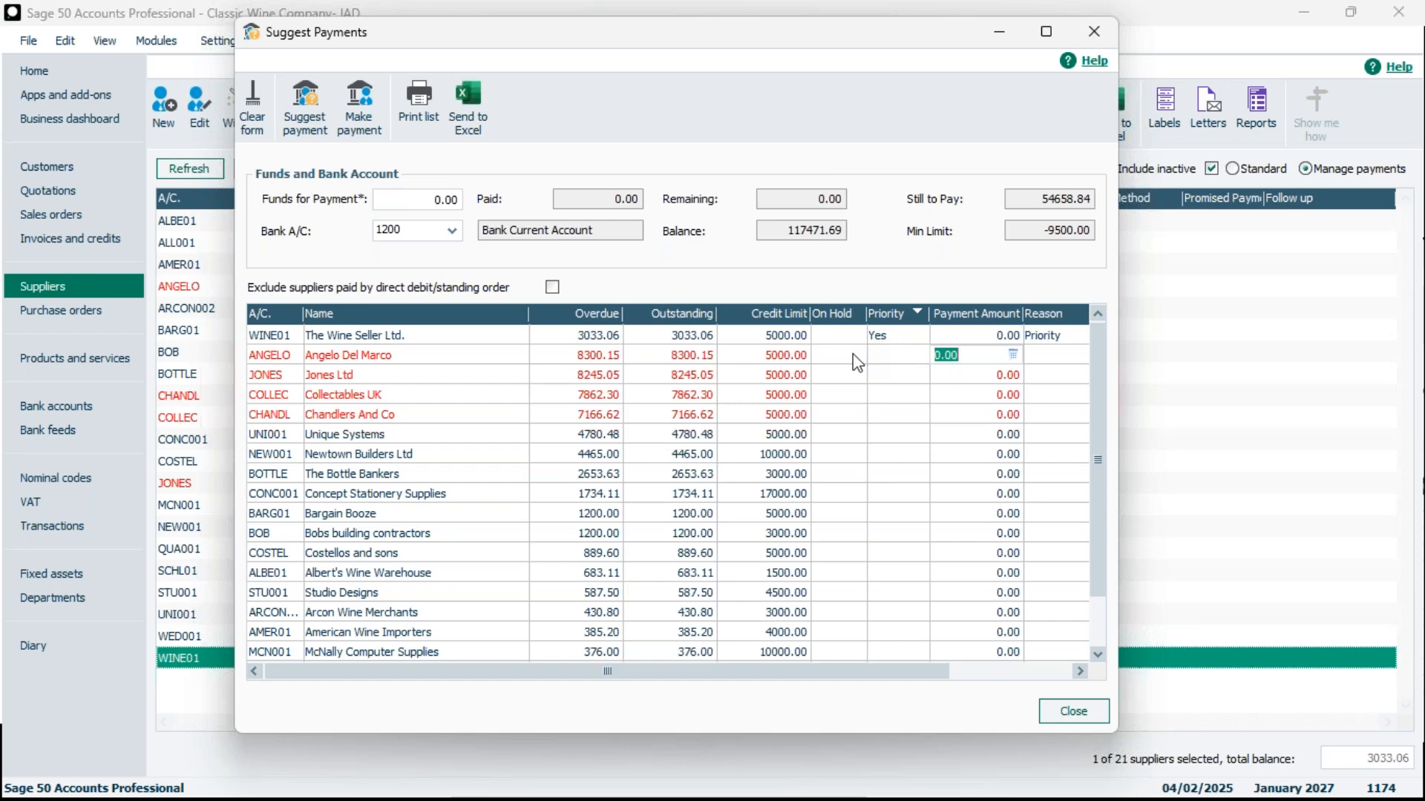
pyautogui.click(393, 203)
pyautogui.moveTo(385, 204); pyautogui.dragTo(267, 198)
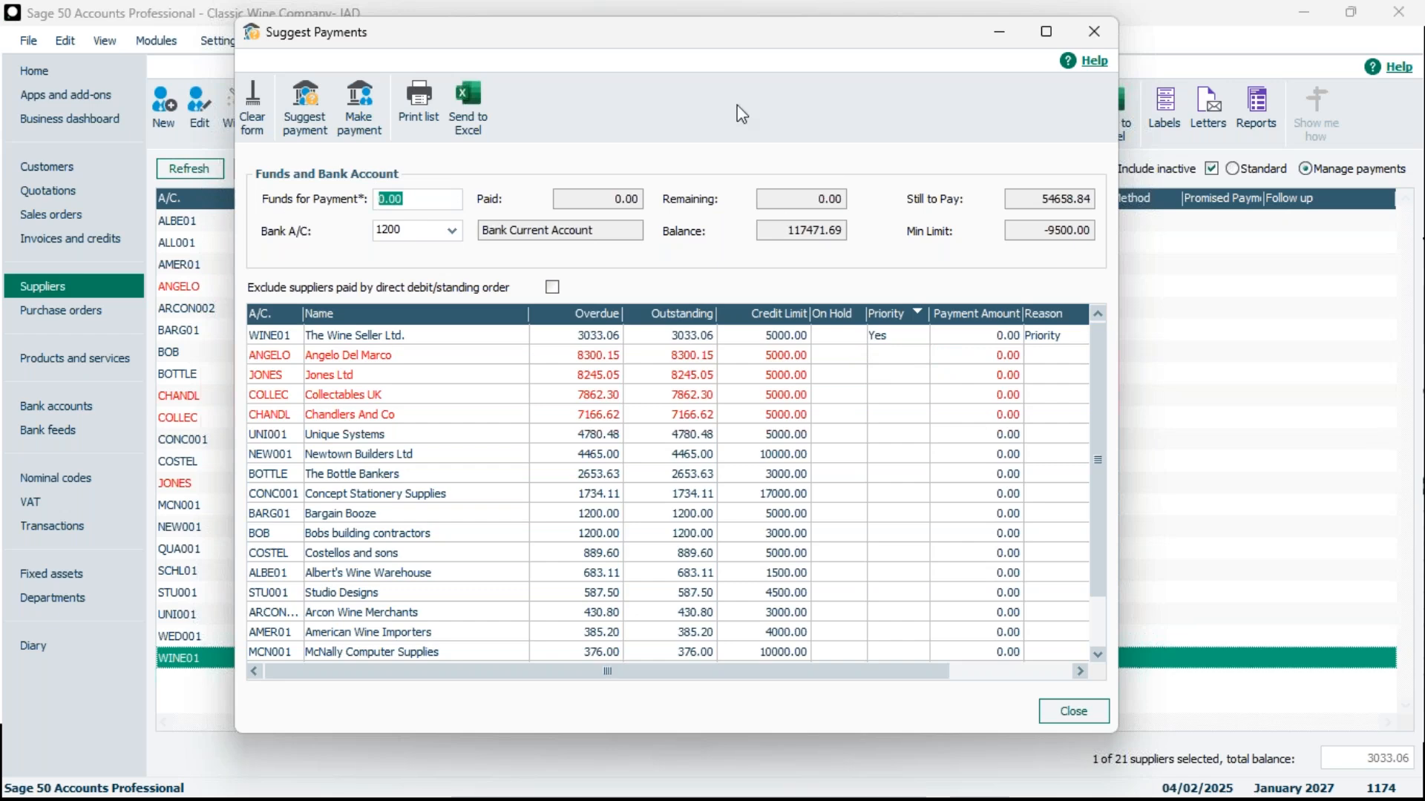
pyautogui.write('20000')
pyautogui.click(305, 116)
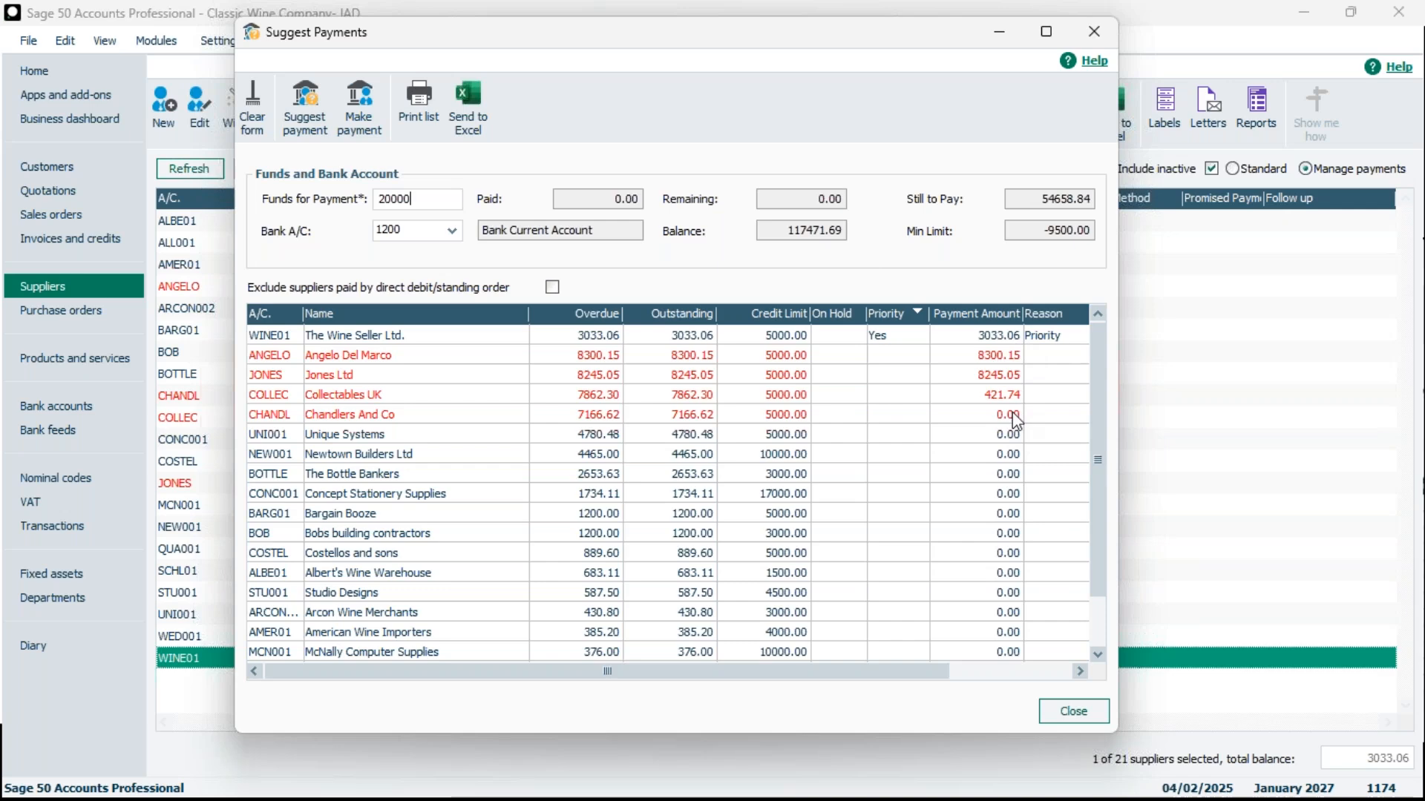
# - Clear the suggested 8300.15 payment amount on the second supplier's row
pyautogui.click(998, 356)
pyautogui.click(988, 355)
pyautogui.doubleClick(963, 355)
pyautogui.press('BackSpace')
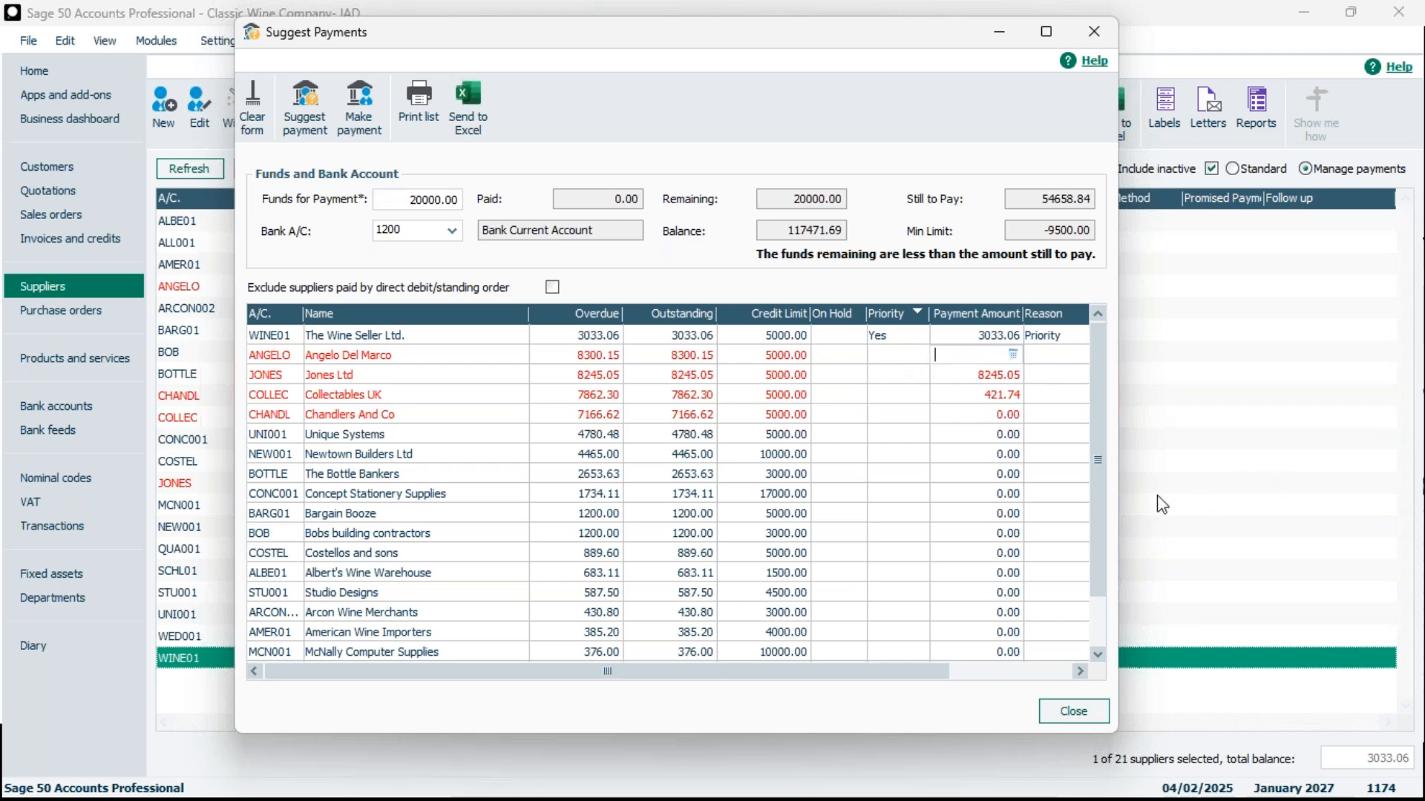
pyautogui.click(1002, 416)
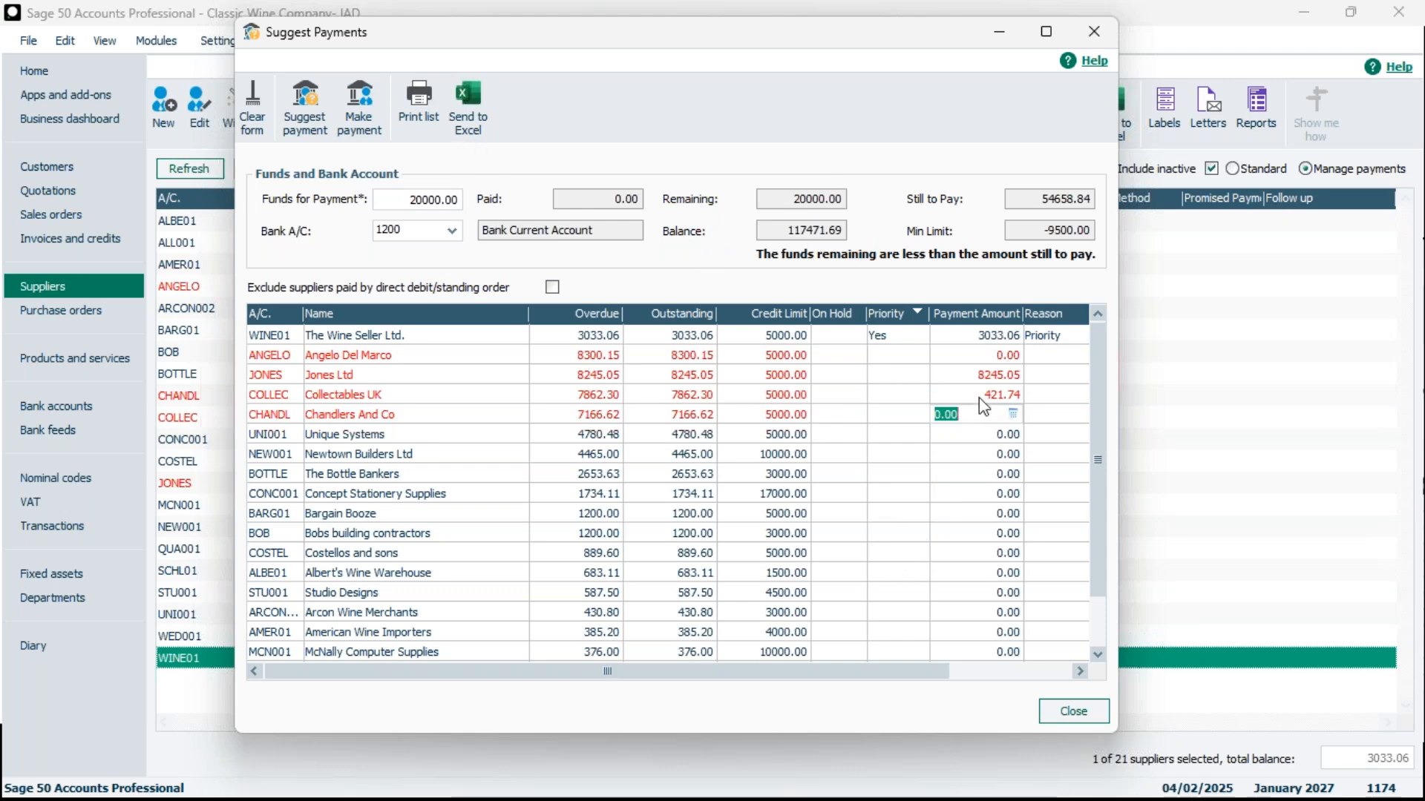
pyautogui.click(999, 355)
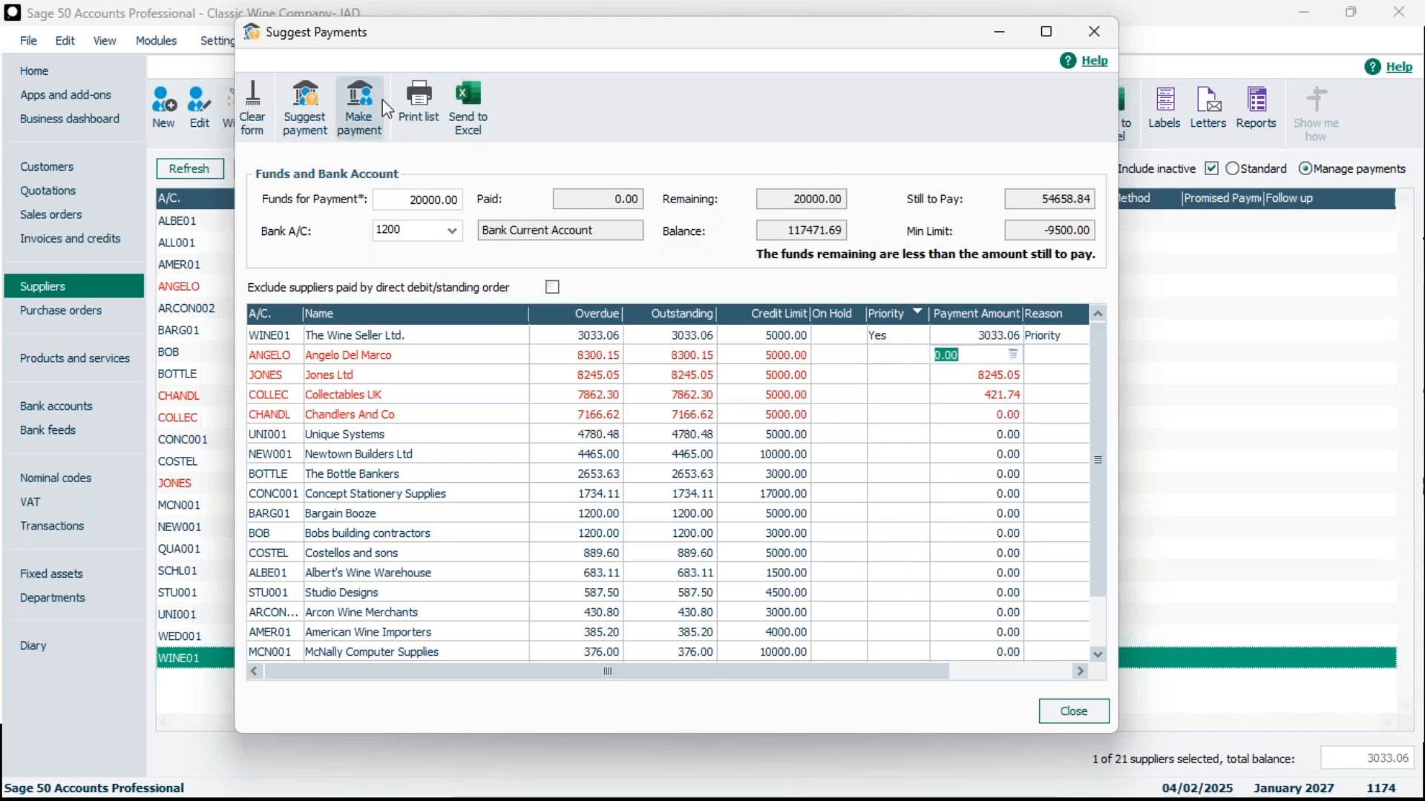
# - Bring up the payment form from the suggested payments to view Collectables UK's outstanding invoices, and close both forms without saving
pyautogui.click(355, 112)
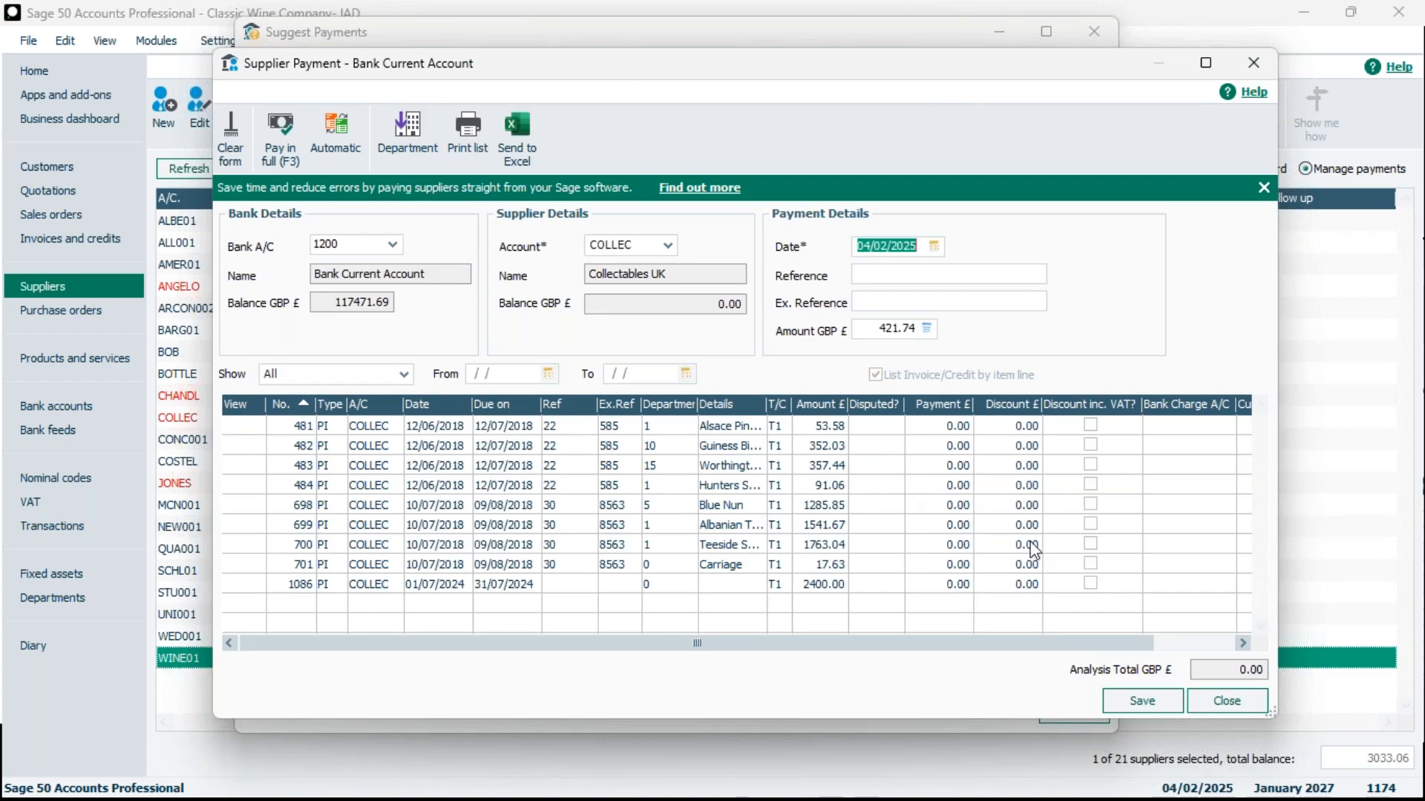
pyautogui.moveTo(964, 75); pyautogui.dragTo(987, 3)
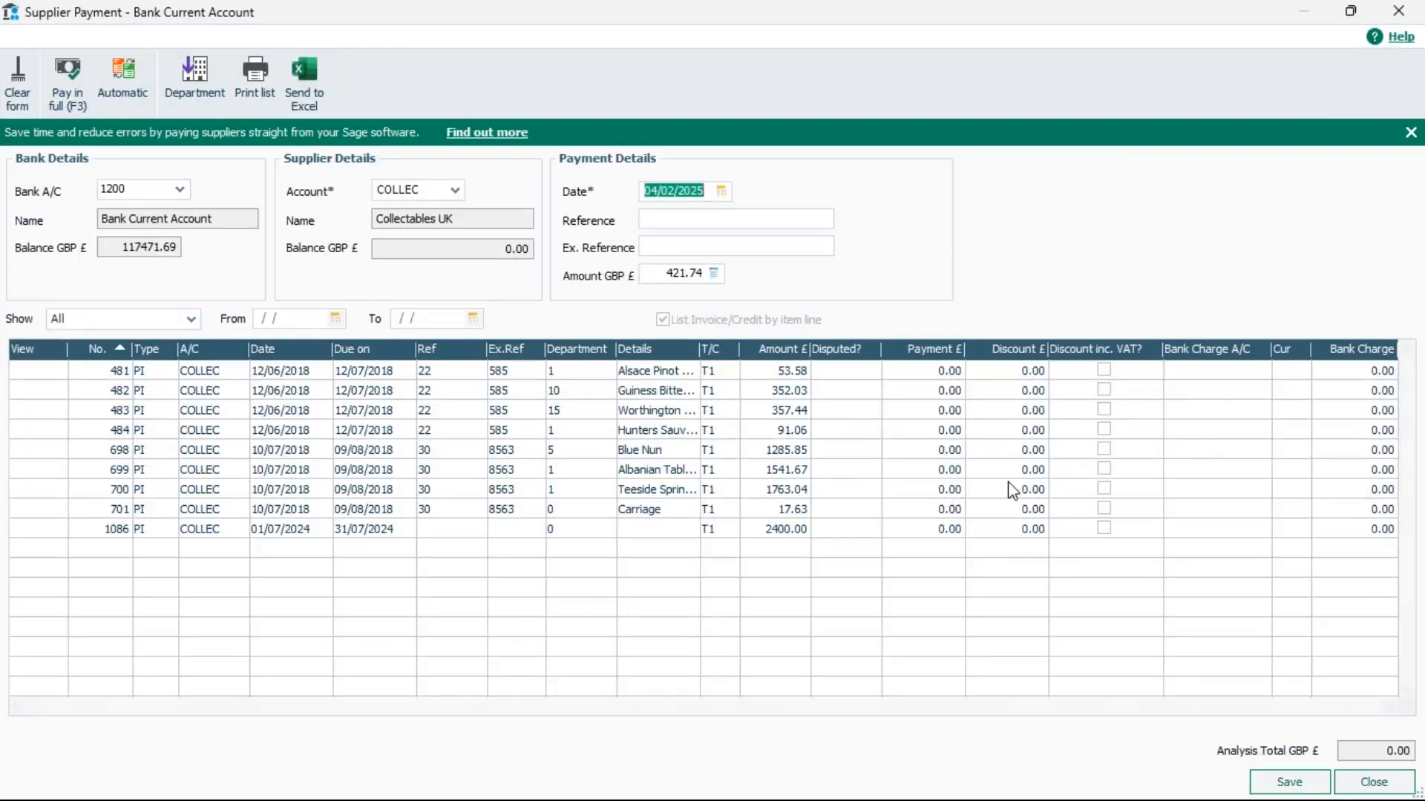
pyautogui.moveTo(1355, 791)
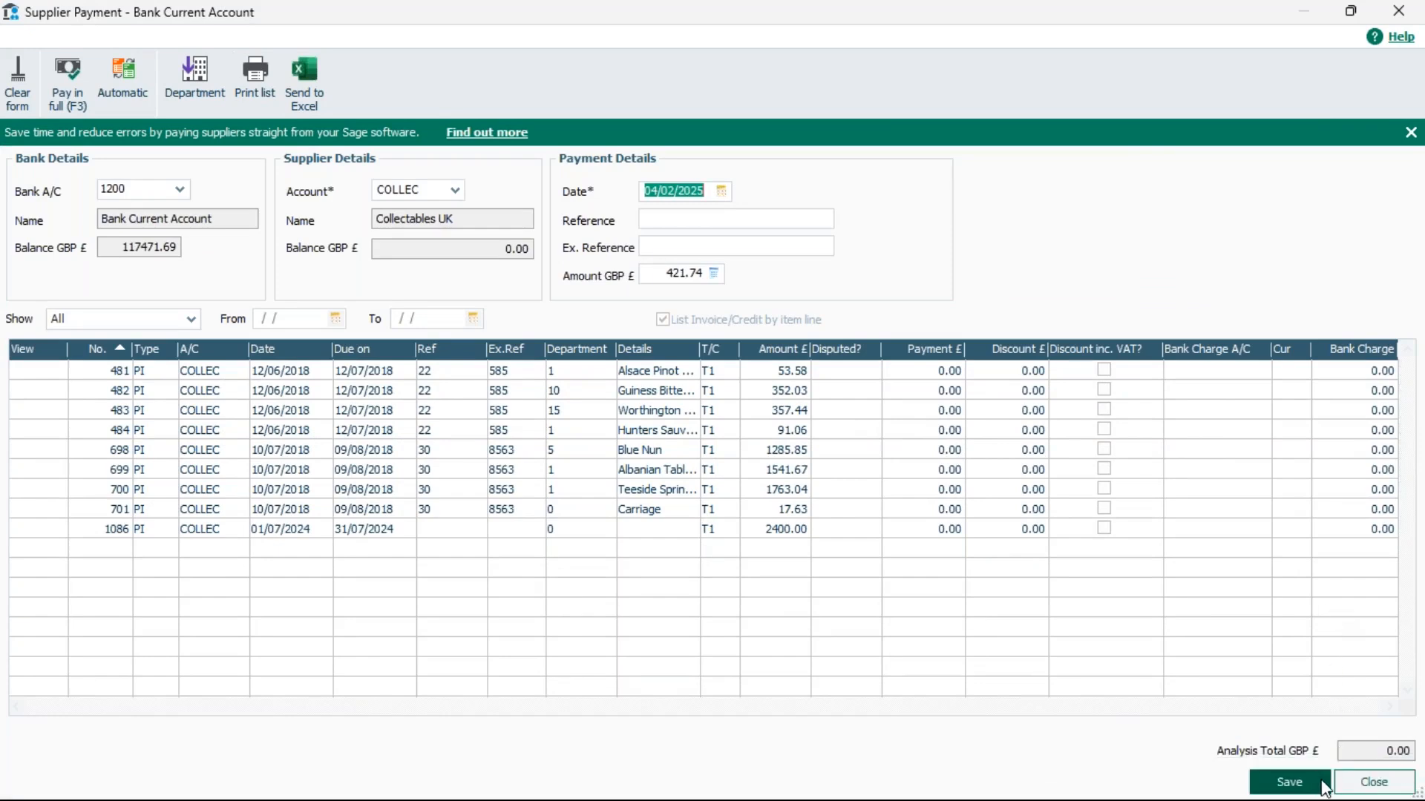
pyautogui.click(1388, 784)
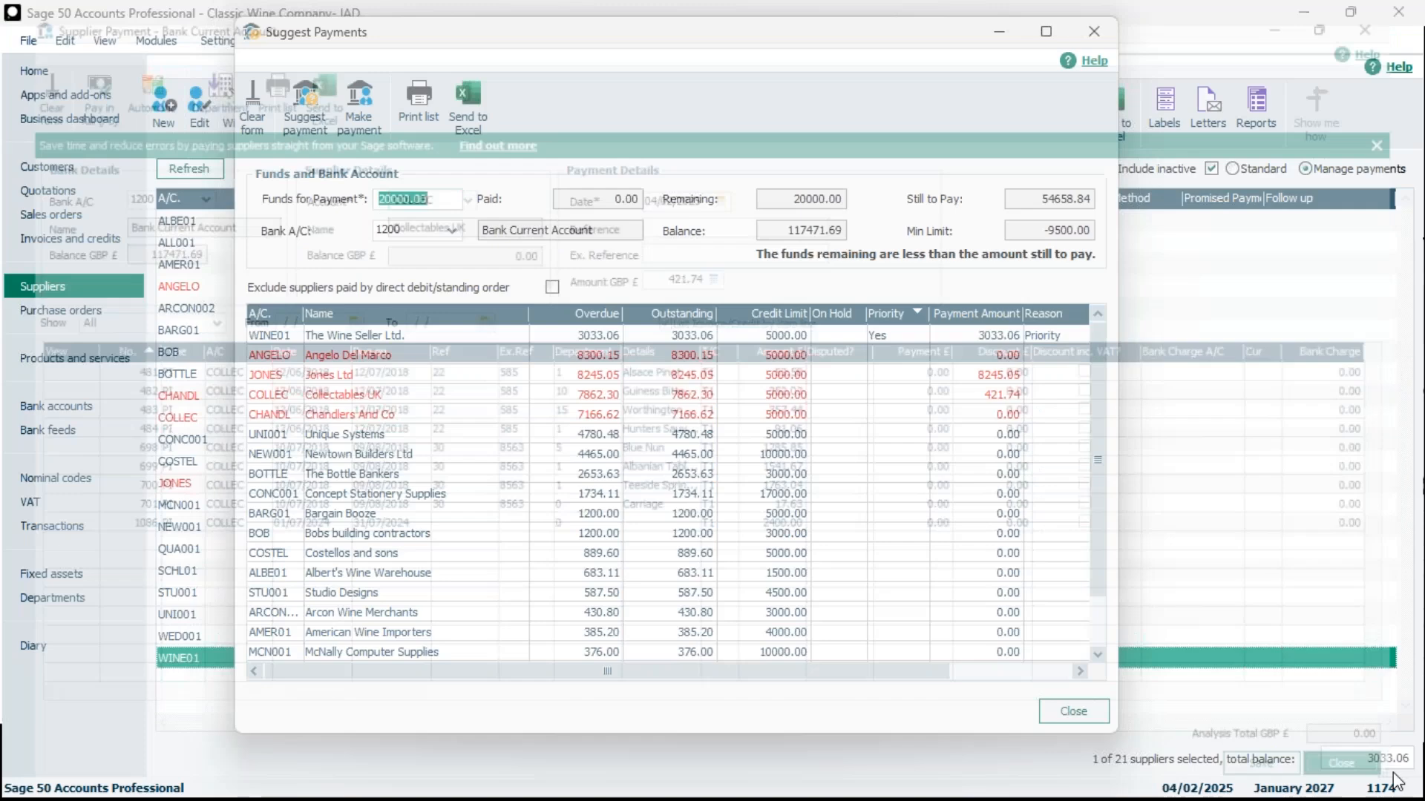
pyautogui.click(1103, 34)
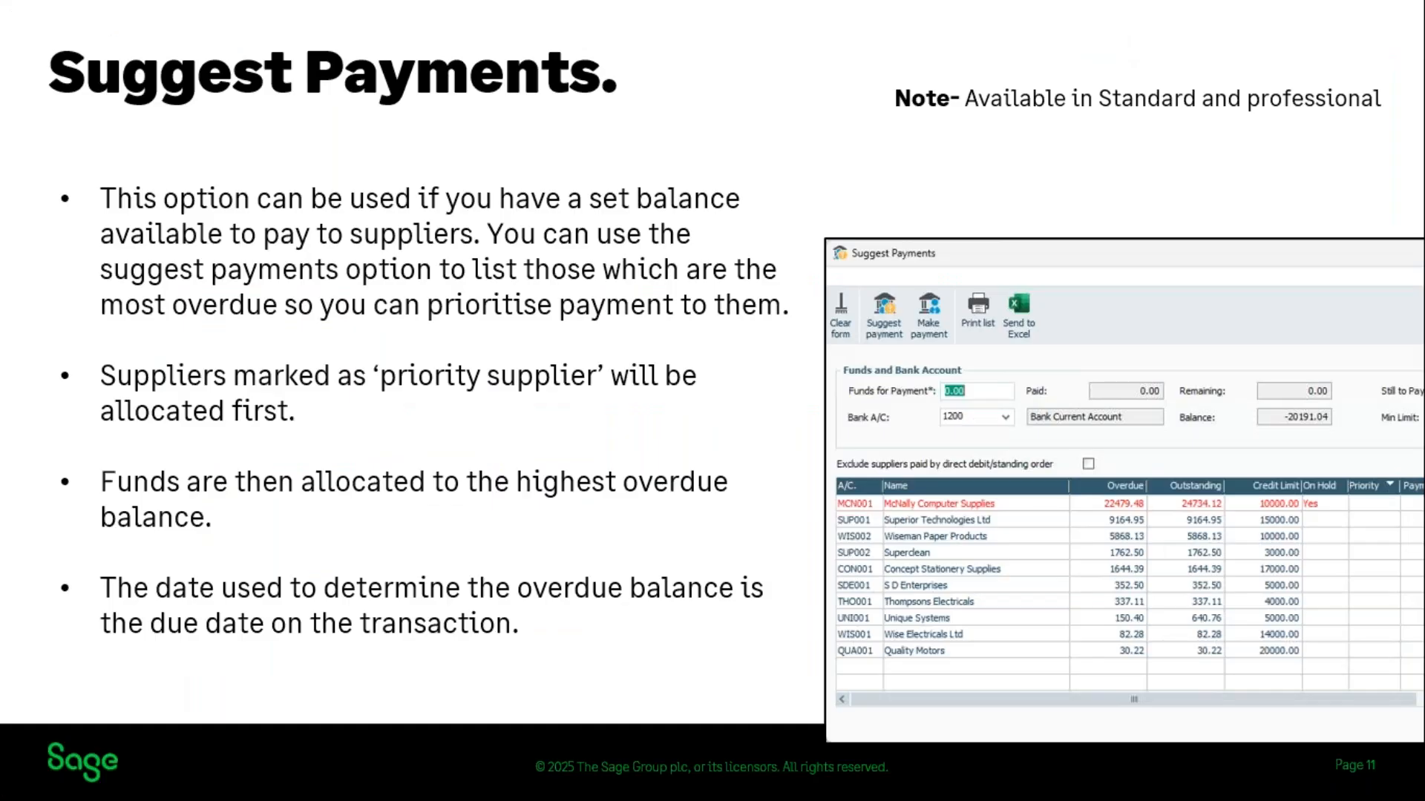
pyautogui.click(636, 548)
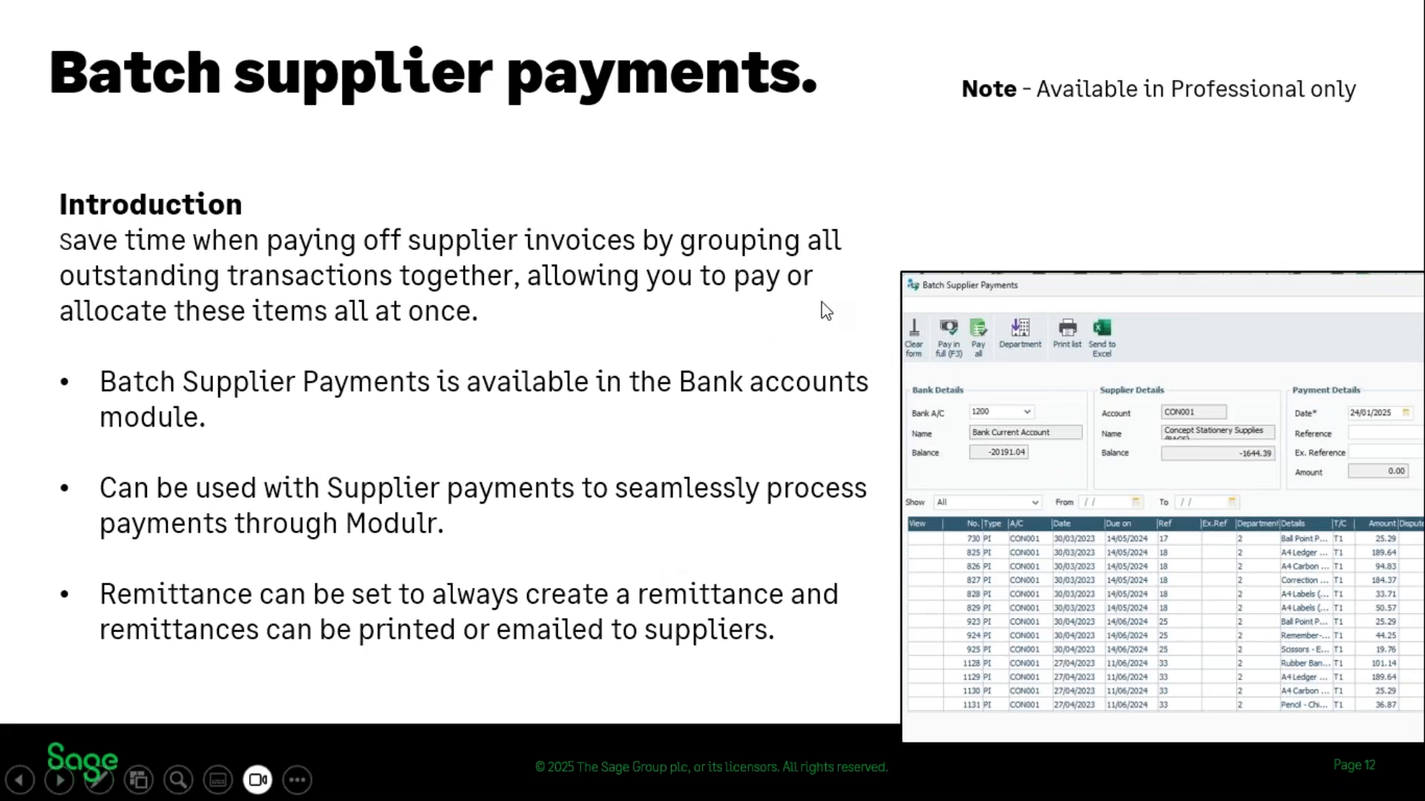
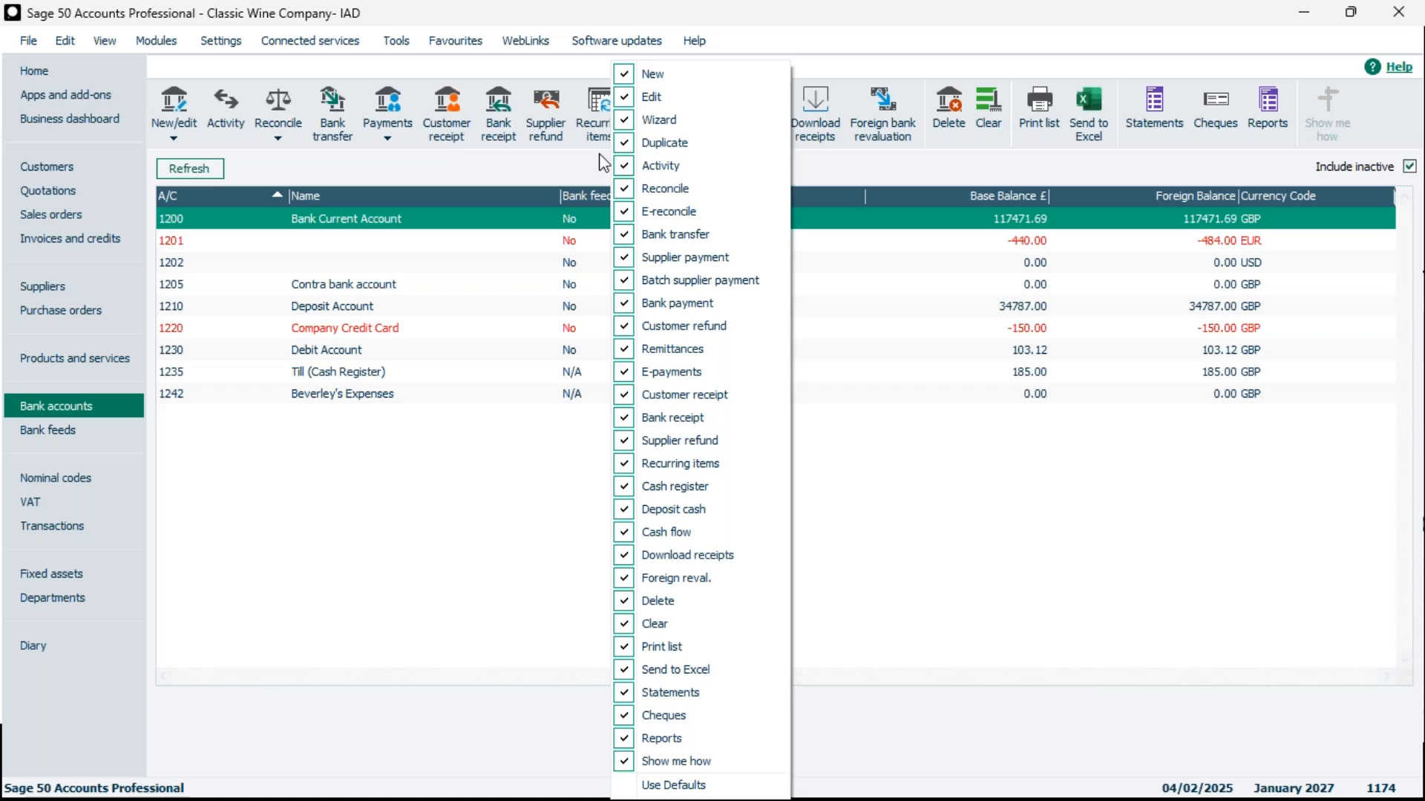
# - Open a batch supplier payment for bank account 1200, the Bank Current Account
pyautogui.click(275, 136)
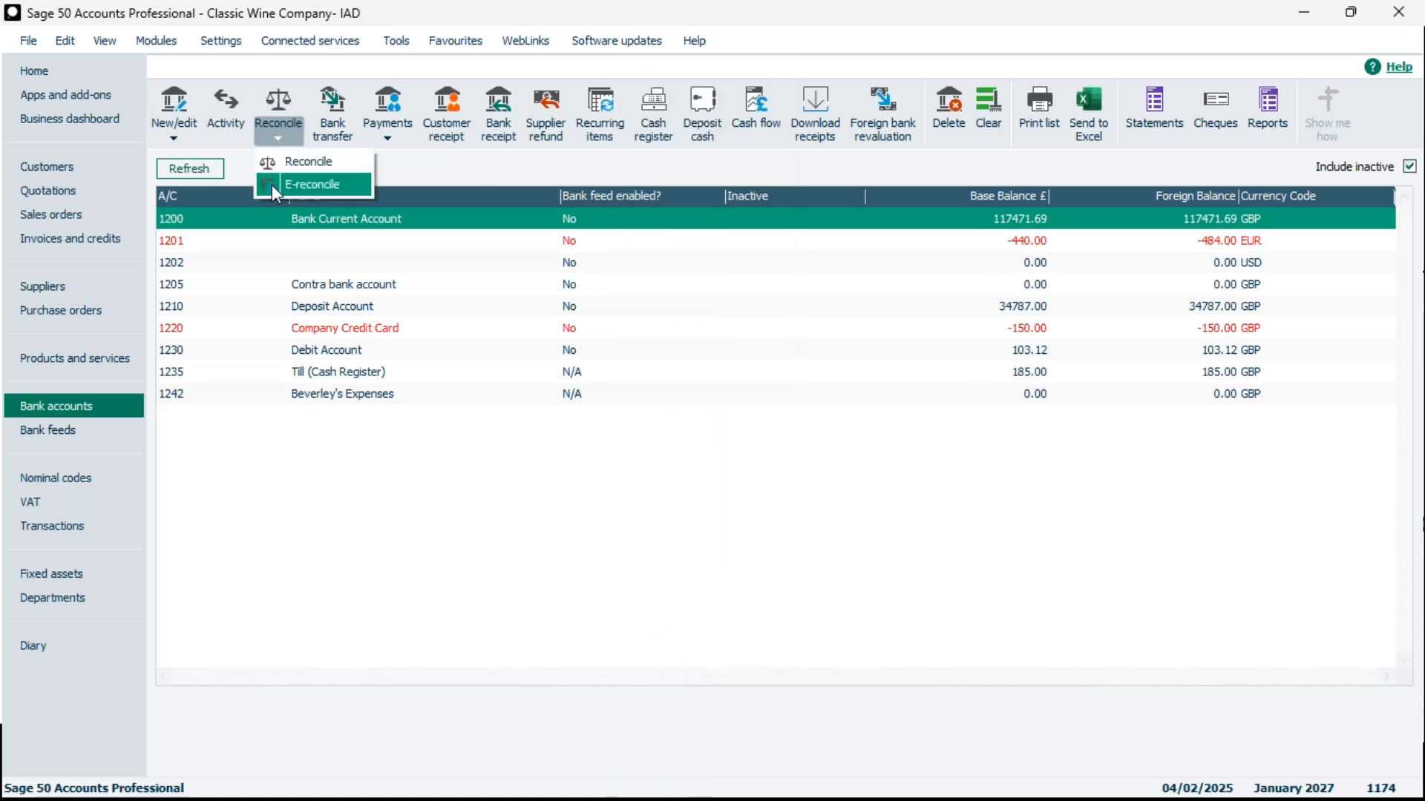
pyautogui.click(185, 135)
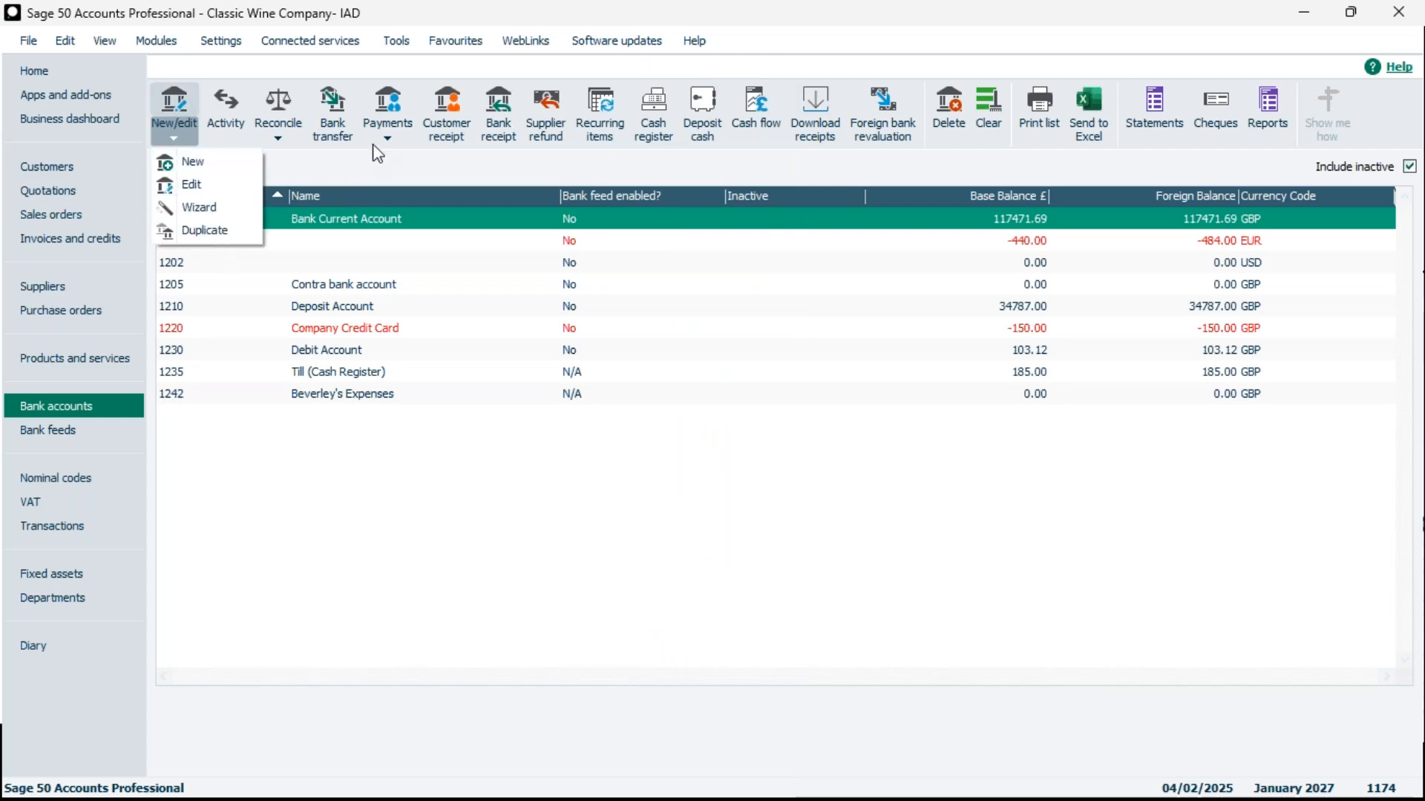
pyautogui.click(393, 143)
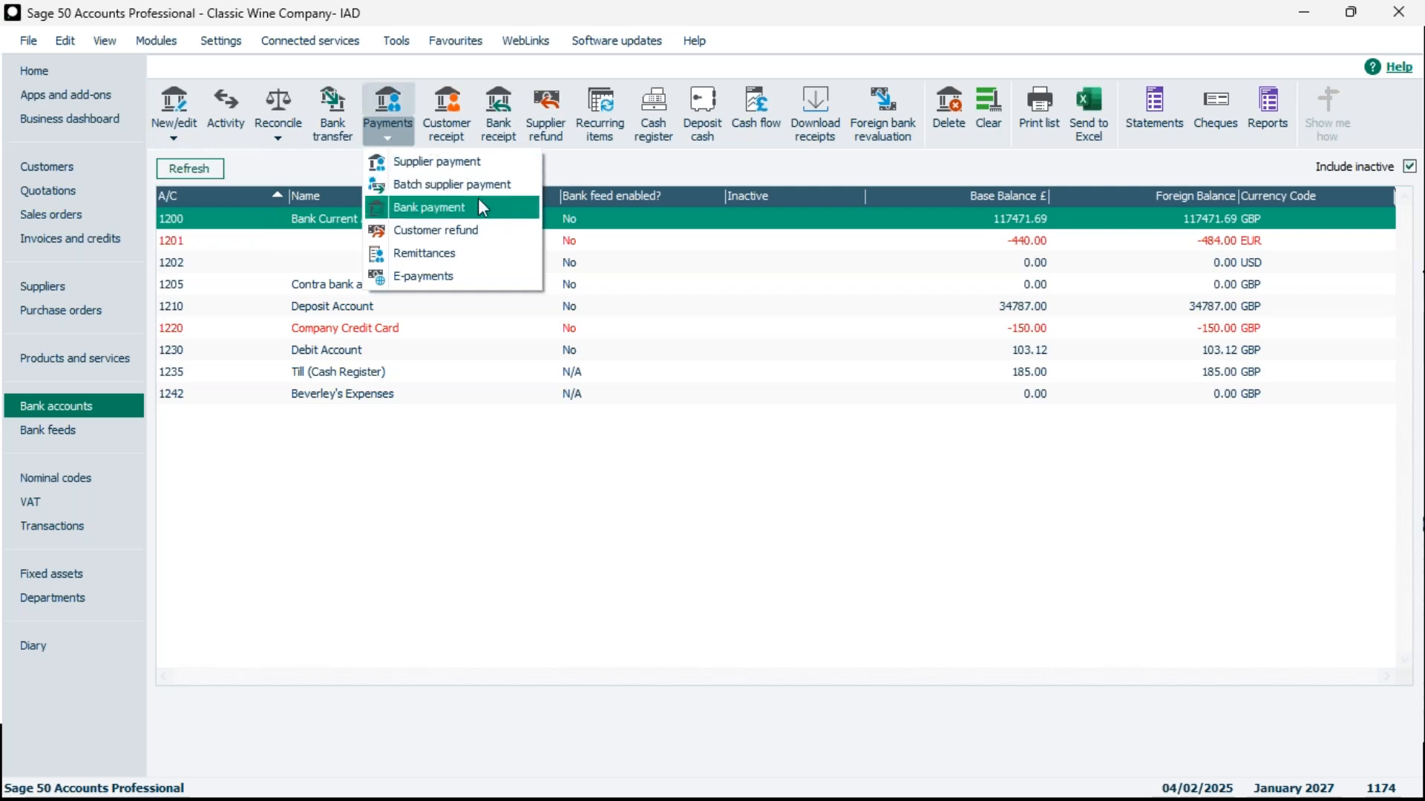
pyautogui.click(502, 187)
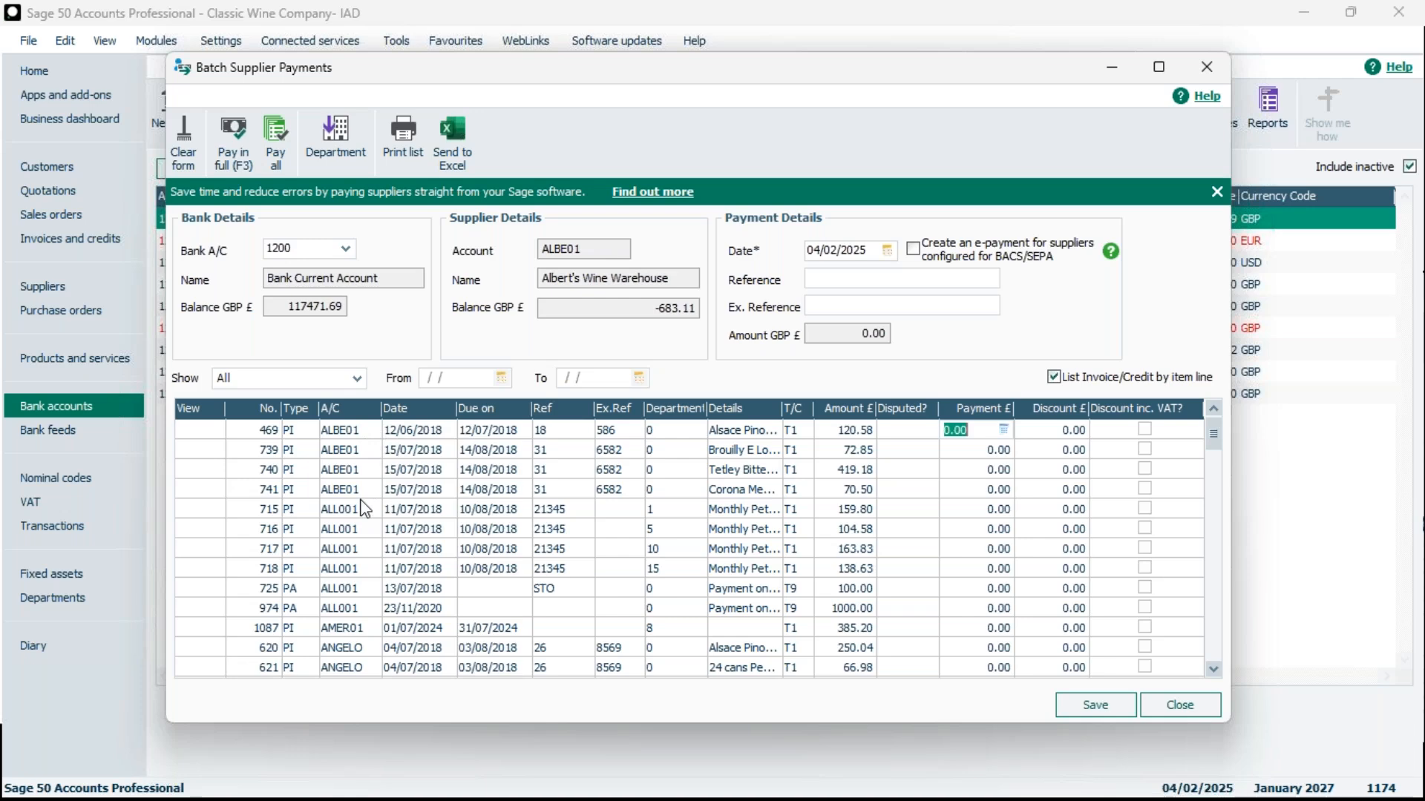
# - Look through the outstanding supplier transactions in the batch payment list, from Albert's Wine Warehouse down to Concept Stationery Supplies
pyautogui.press('Down')
pyautogui.press('Down')
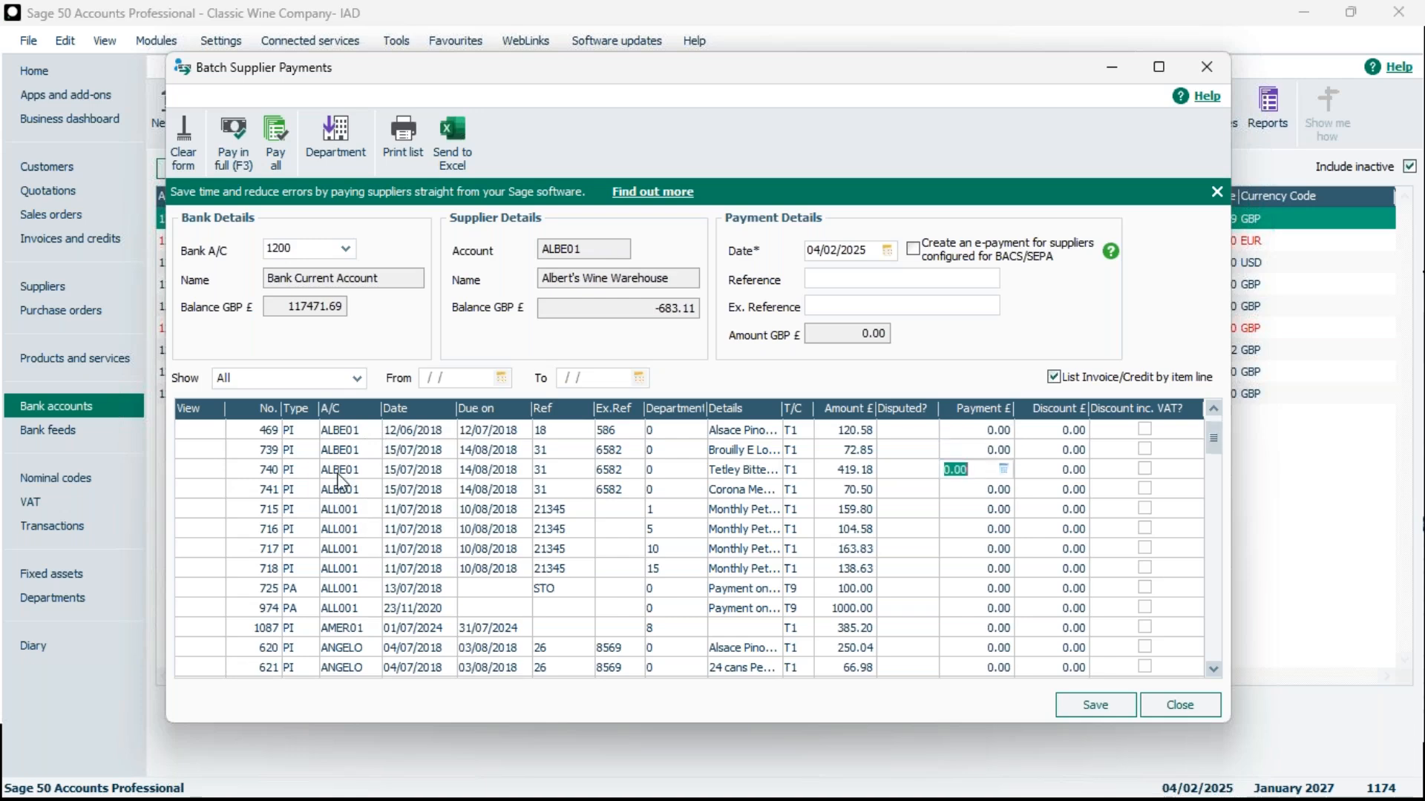
pyautogui.press('Down')
pyautogui.press('Down')
pyautogui.press('Down')
pyautogui.press('Down')
pyautogui.press('Down')
pyautogui.press('Down')
pyautogui.press('Down')
pyautogui.press('Down')
pyautogui.press('Down')
pyautogui.press('Down')
pyautogui.press('Down')
pyautogui.press('Down')
pyautogui.press('Down')
pyautogui.press('Down')
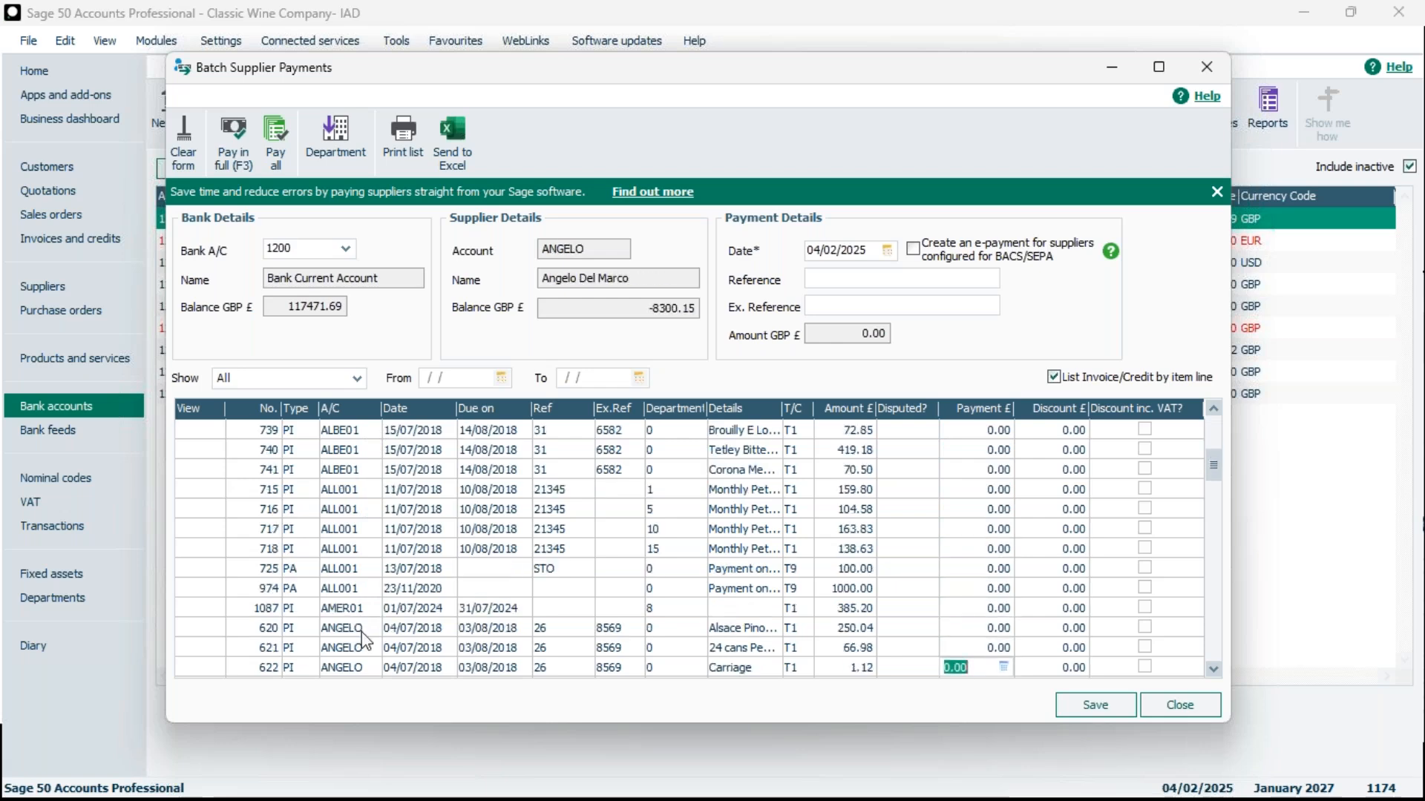
pyautogui.press('Down')
pyautogui.press('Down')
pyautogui.press('Down')
pyautogui.press('Down')
pyautogui.press('Down')
pyautogui.press('Down')
pyautogui.press('Down')
pyautogui.press('Down')
pyautogui.press('Down')
pyautogui.press('Down')
pyautogui.press('Down')
pyautogui.press('Down')
pyautogui.press('Down')
pyautogui.press('Down')
pyautogui.press('Down')
pyautogui.press('Down')
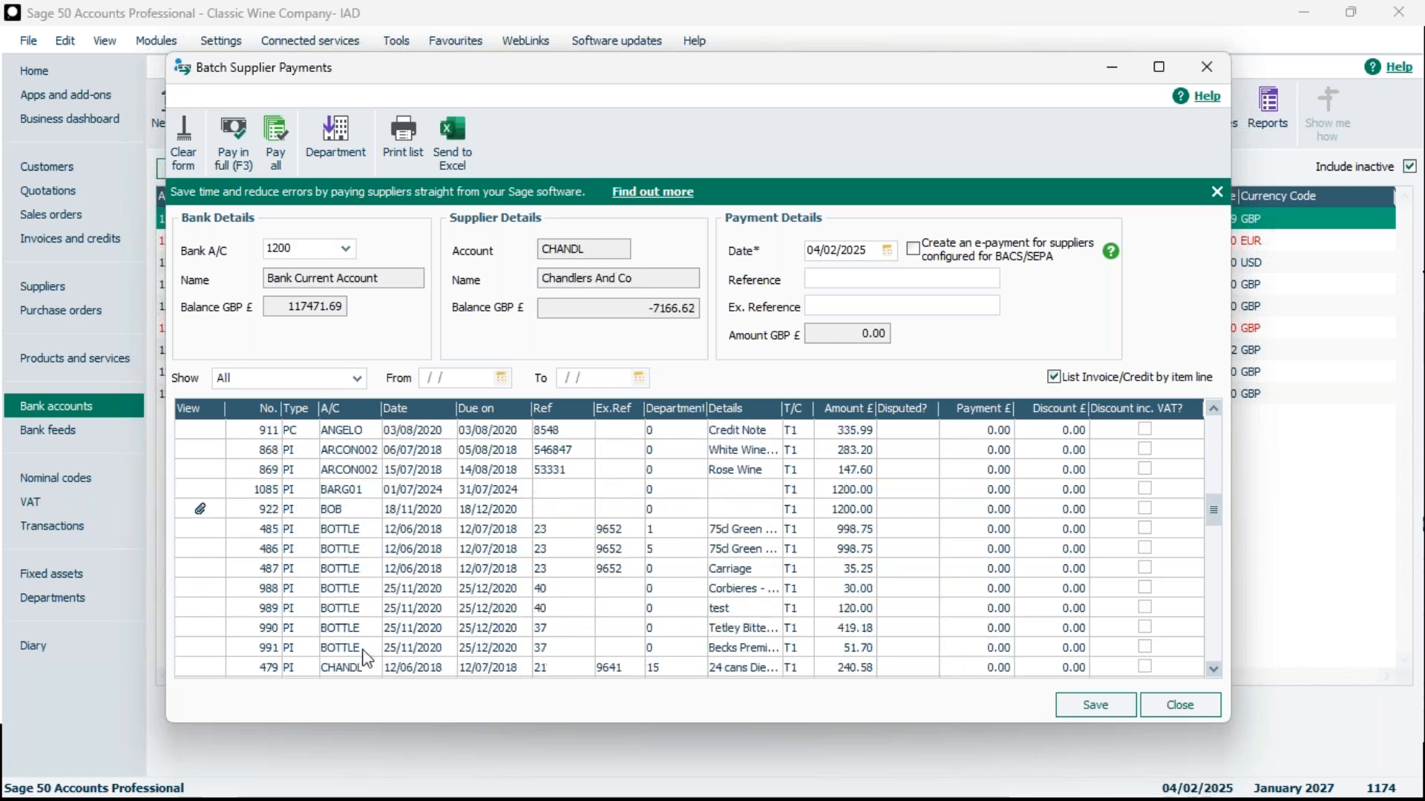
pyautogui.press('Down')
pyautogui.press('Down')
pyautogui.press('Down')
pyautogui.press('Down')
pyautogui.press('Down')
pyautogui.press('Down')
pyautogui.press('Down')
pyautogui.press('Down')
pyautogui.press('Down')
pyautogui.press('Down')
pyautogui.press('Down')
pyautogui.press('Down')
pyautogui.press('Down')
pyautogui.press('Down')
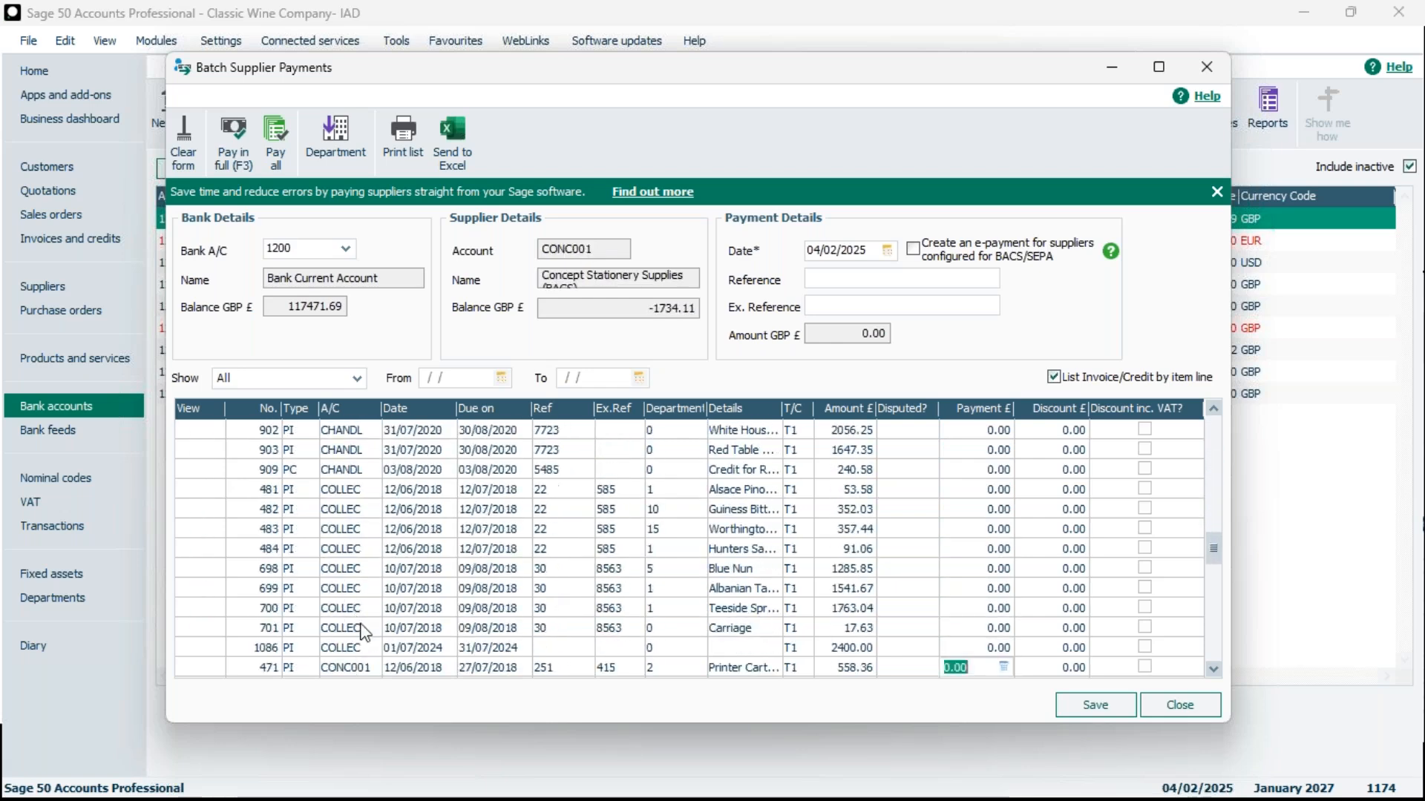
# - Pay in full transaction 469 for Albert's Wine Warehouse, 715 for All Star Petrol and 1087 for American Wine Importers
pyautogui.moveTo(1210, 545); pyautogui.dragTo(1211, 424)
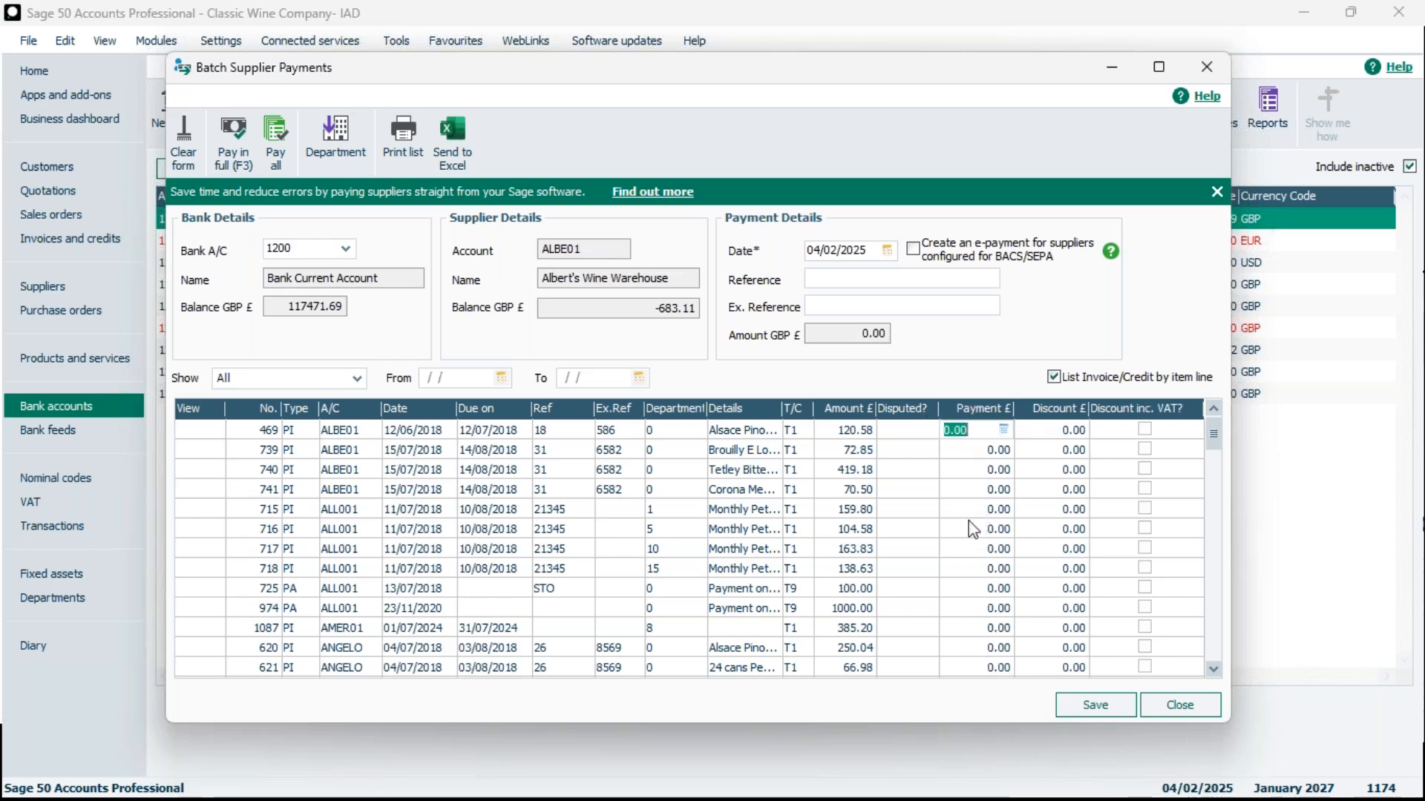
pyautogui.click(229, 149)
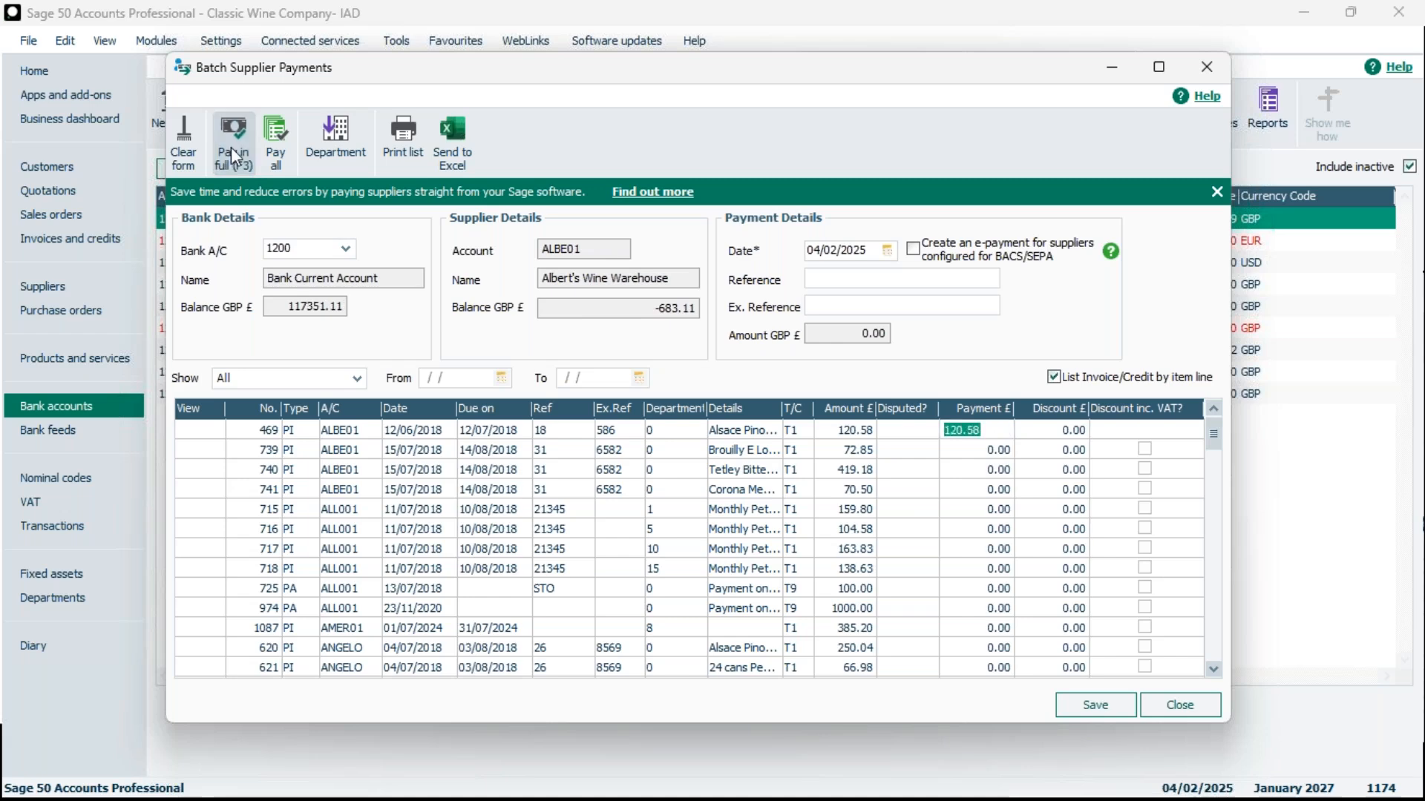
pyautogui.click(972, 504)
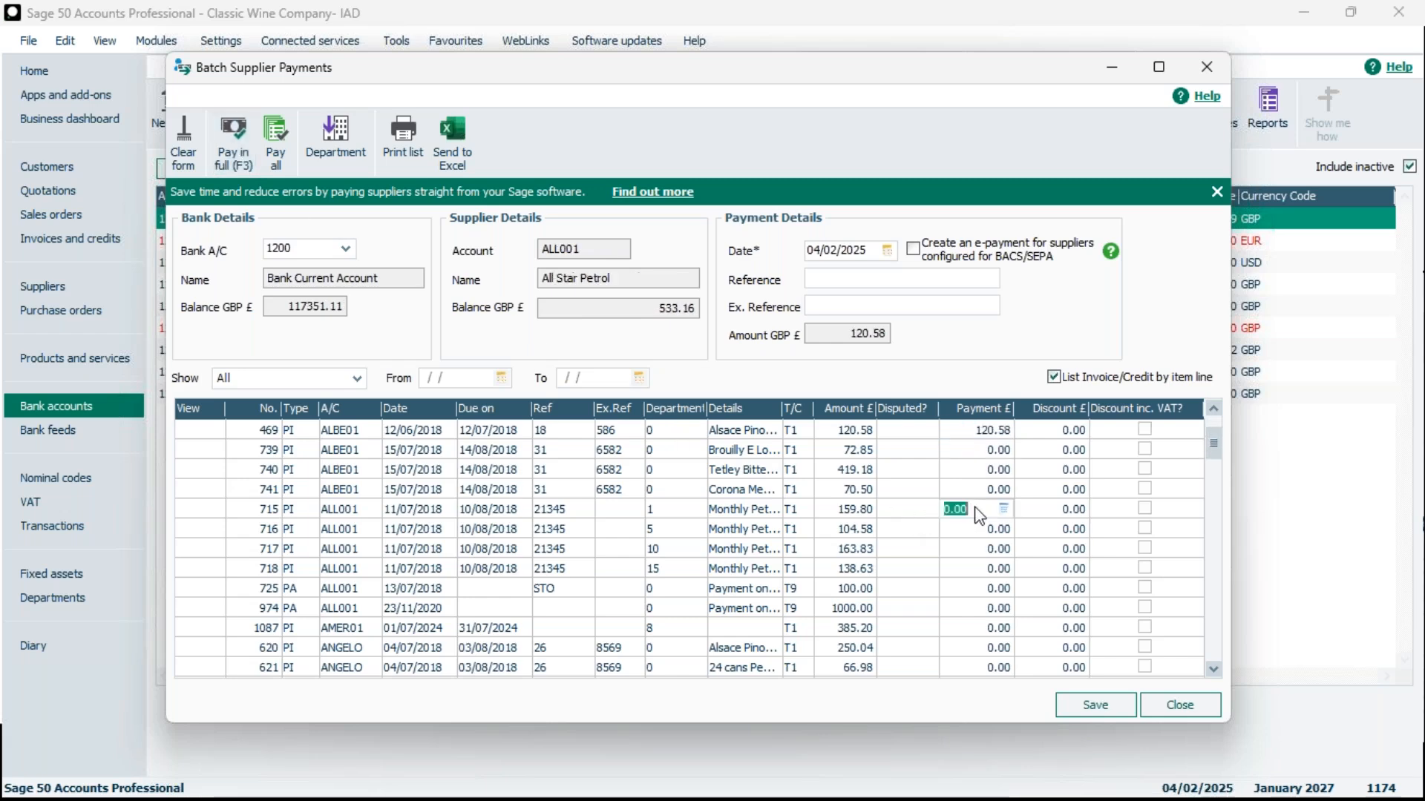
pyautogui.click(230, 148)
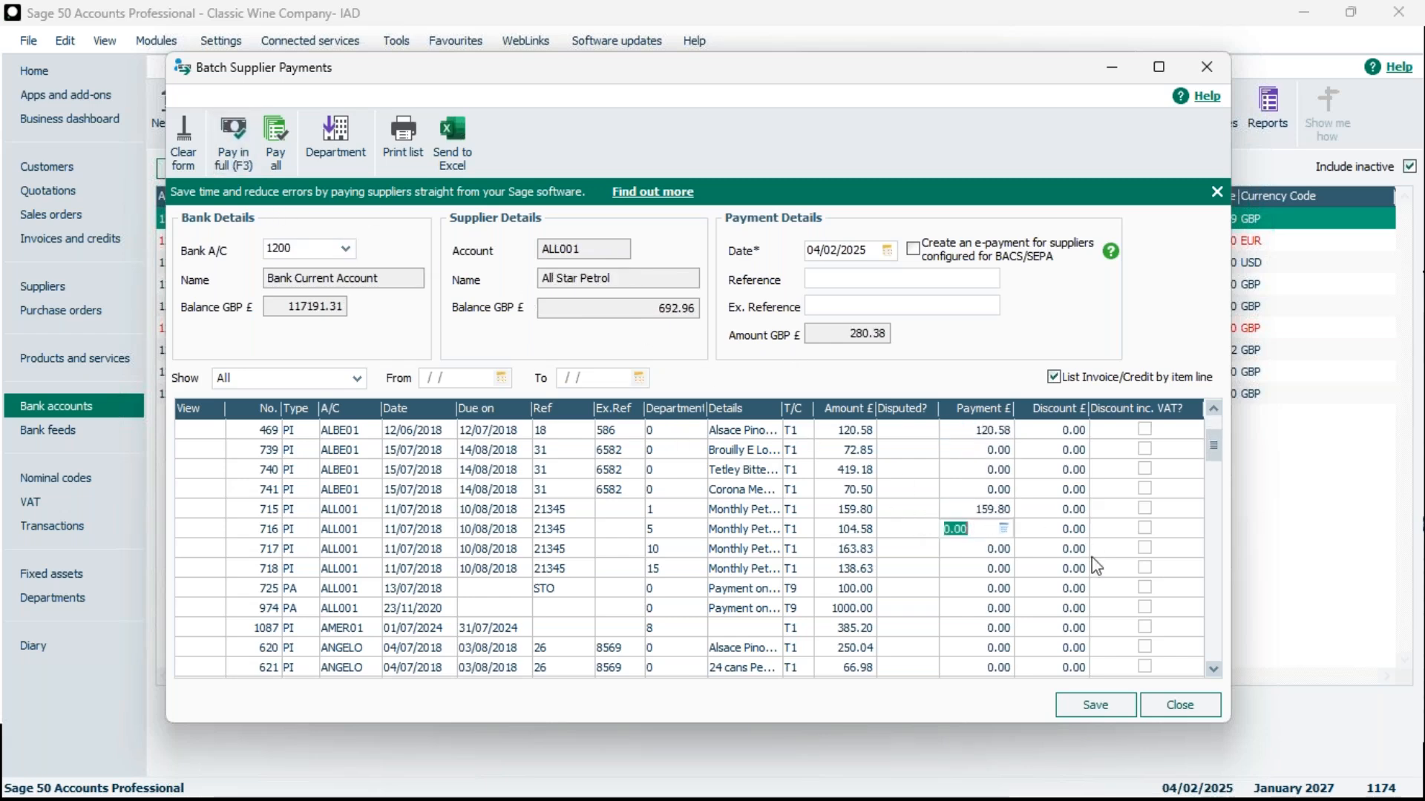
pyautogui.click(987, 630)
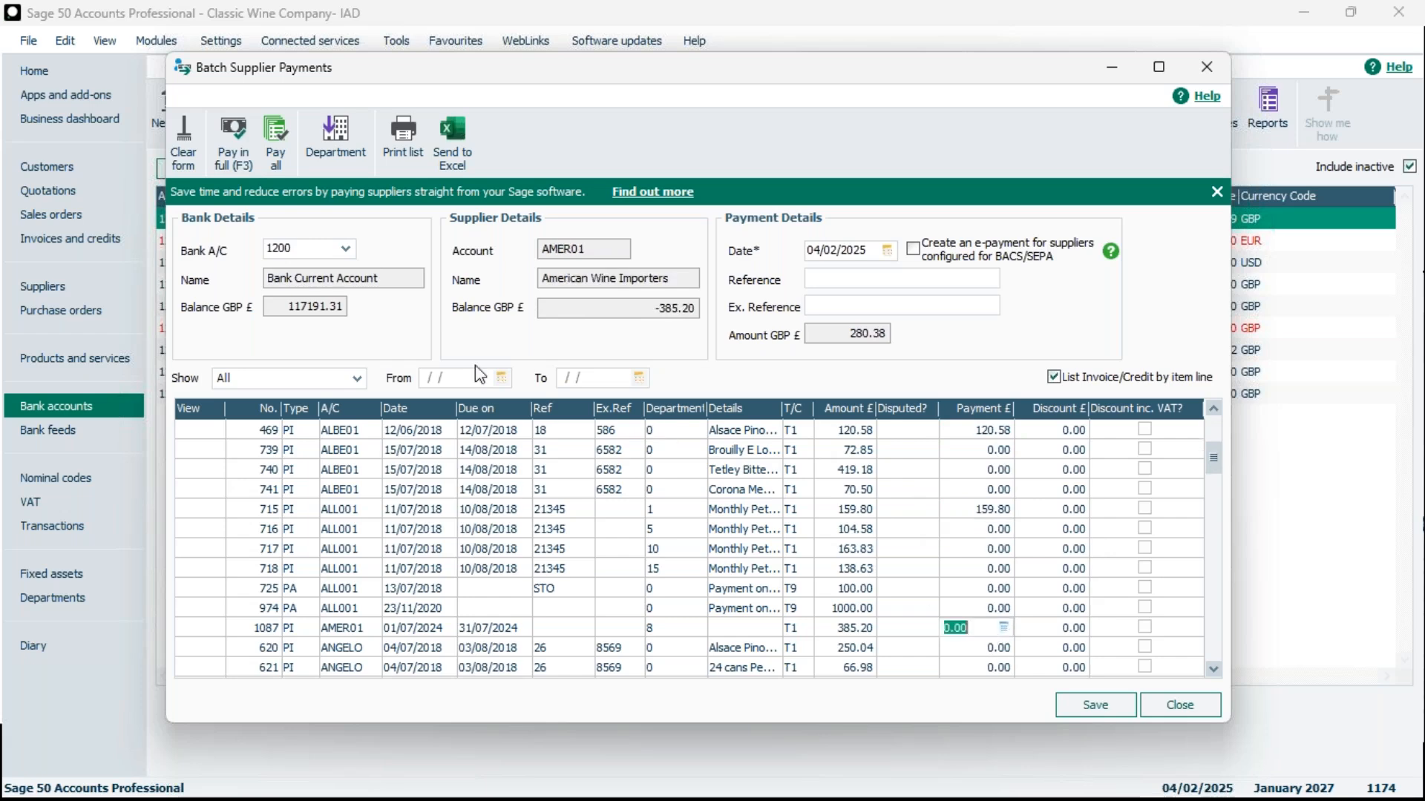
pyautogui.click(239, 152)
# - Pay in full both Arcon Wine Merchants invoices, transactions 868 and 869
pyautogui.press('Down')
pyautogui.press('Down')
pyautogui.press('Down')
pyautogui.press('Down')
pyautogui.press('Down')
pyautogui.press('Down')
pyautogui.press('Down')
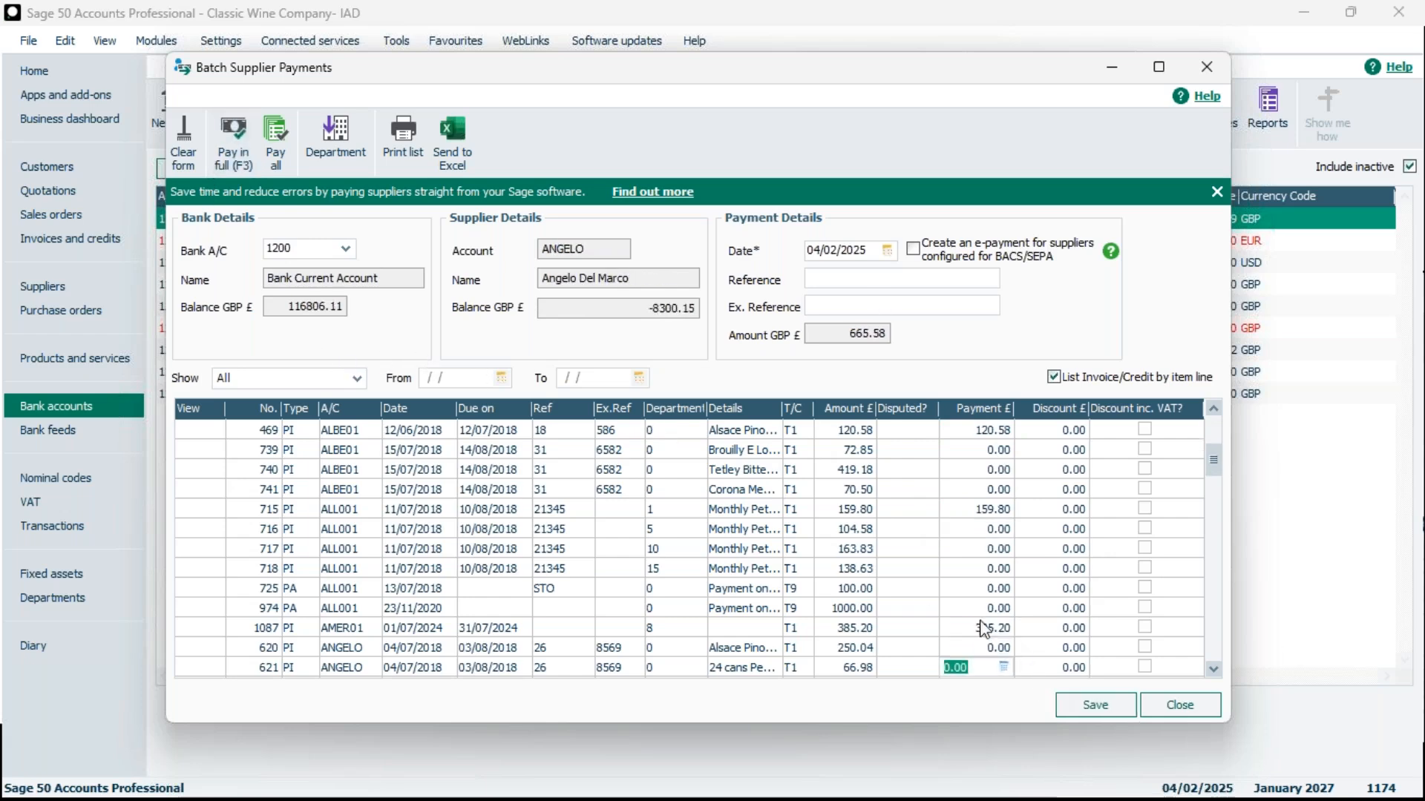
pyautogui.press('Down')
pyautogui.press('Down')
pyautogui.press('Down')
pyautogui.press('Down')
pyautogui.press('Down')
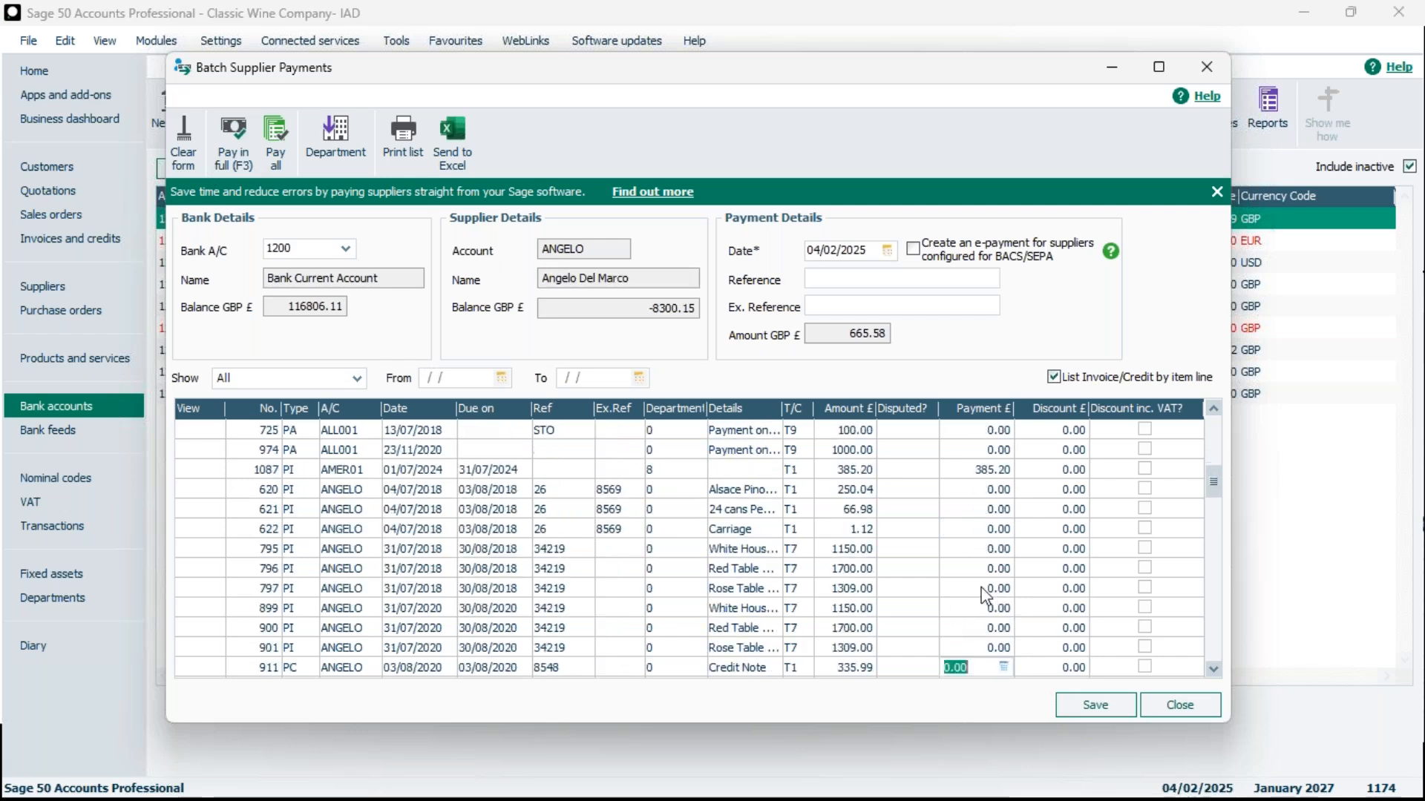
pyautogui.click(965, 628)
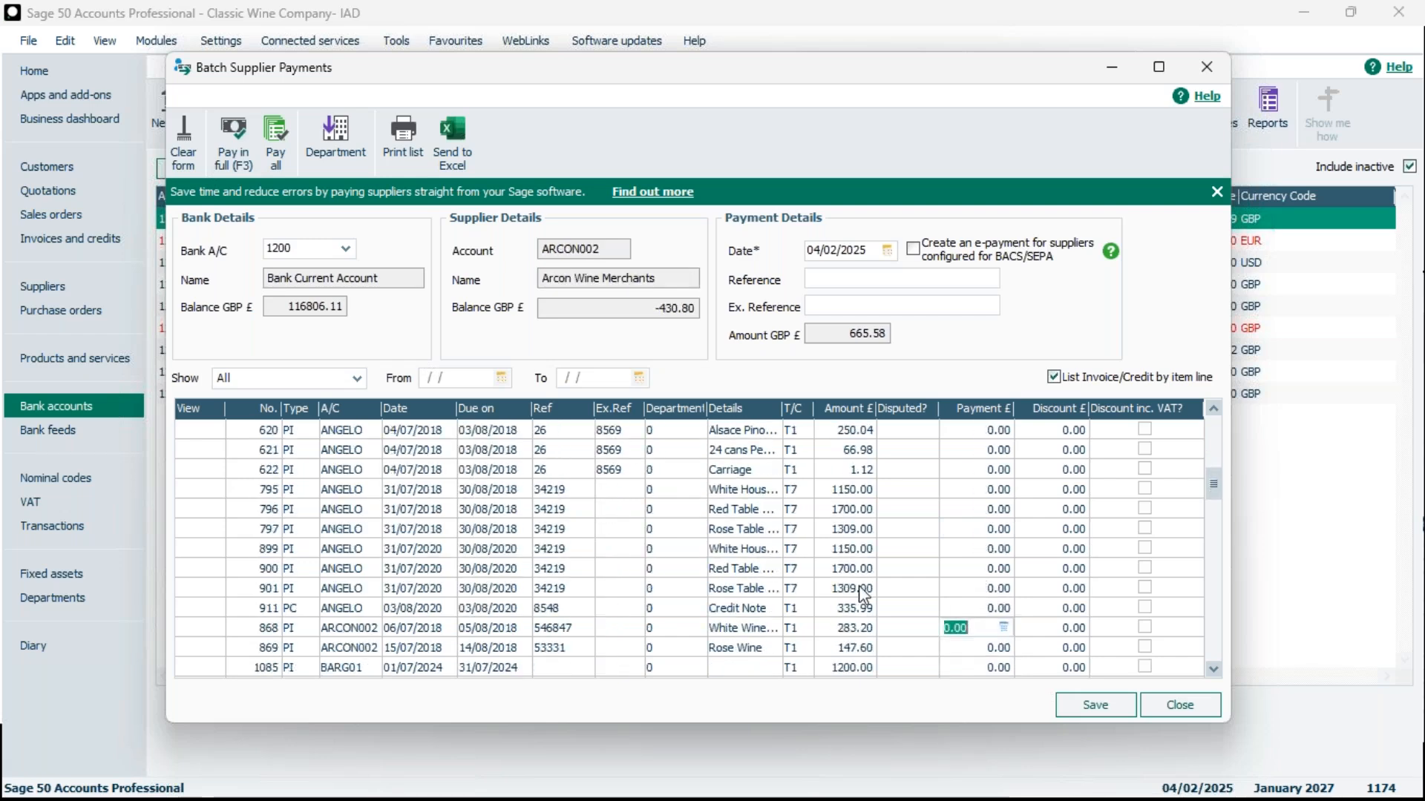
pyautogui.click(229, 152)
pyautogui.click(228, 152)
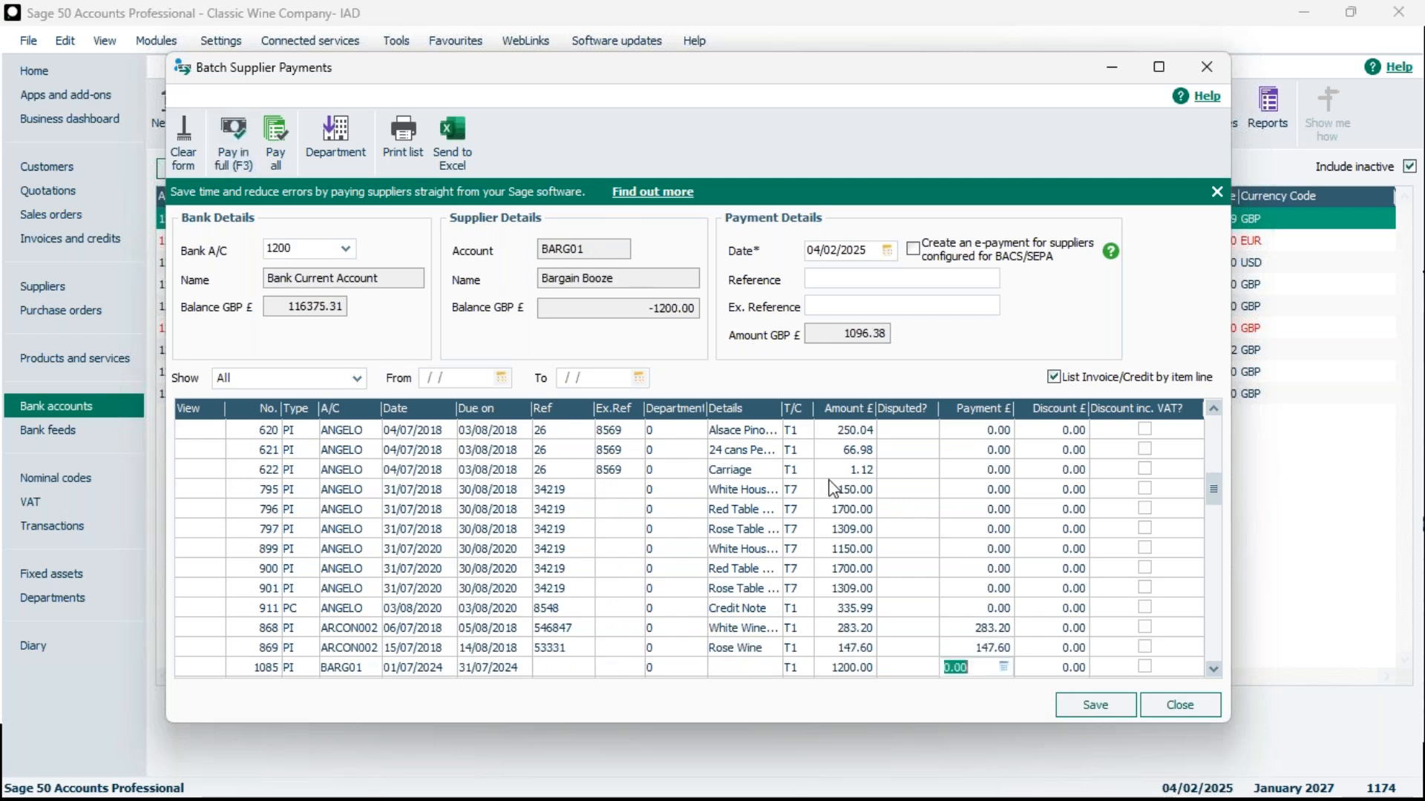
# - Pay The Bottle Bankers' transaction 485 in full and 900.00 of transaction 486, and save the batch supplier payments
pyautogui.press('Down')
pyautogui.press('Down')
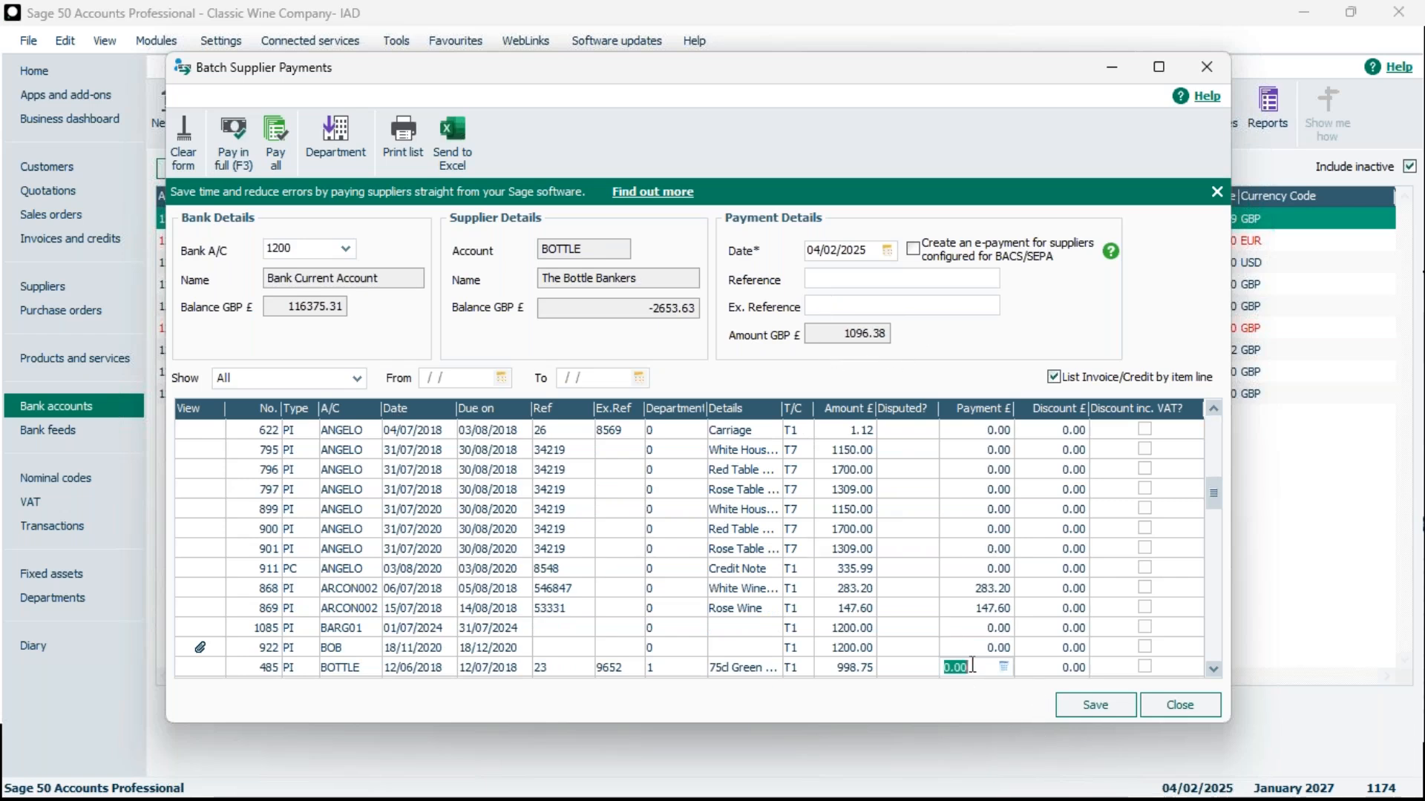
pyautogui.click(230, 156)
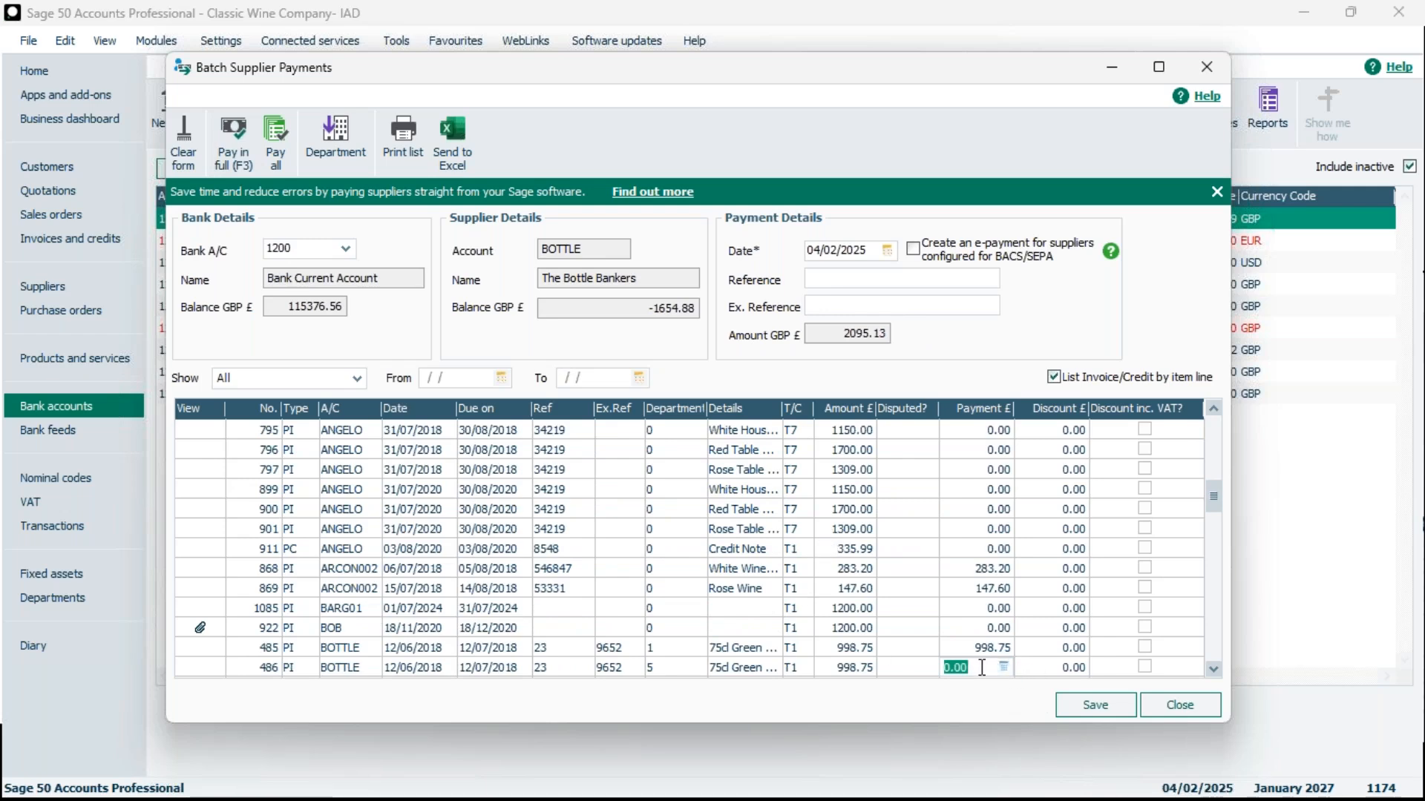
pyautogui.write('900')
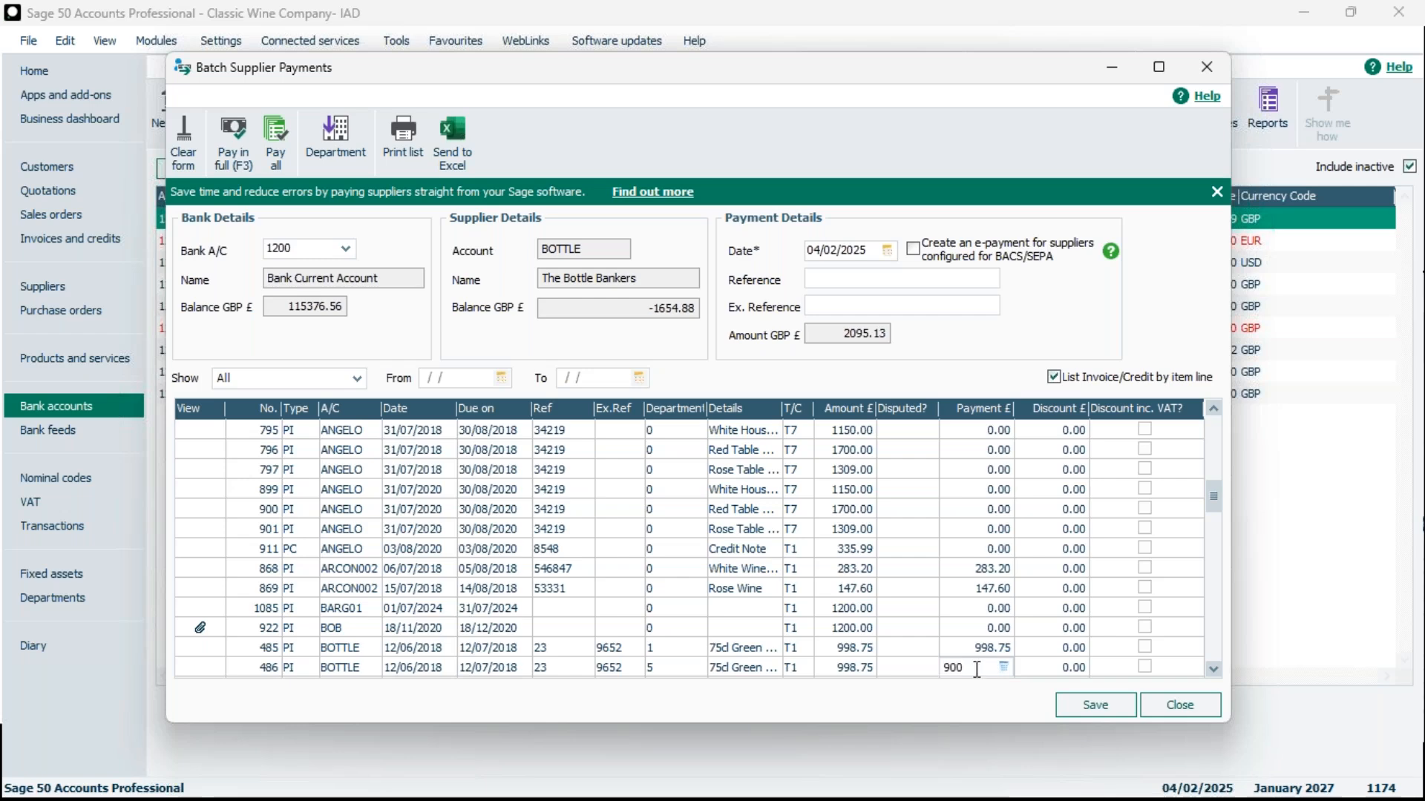
pyautogui.click(974, 627)
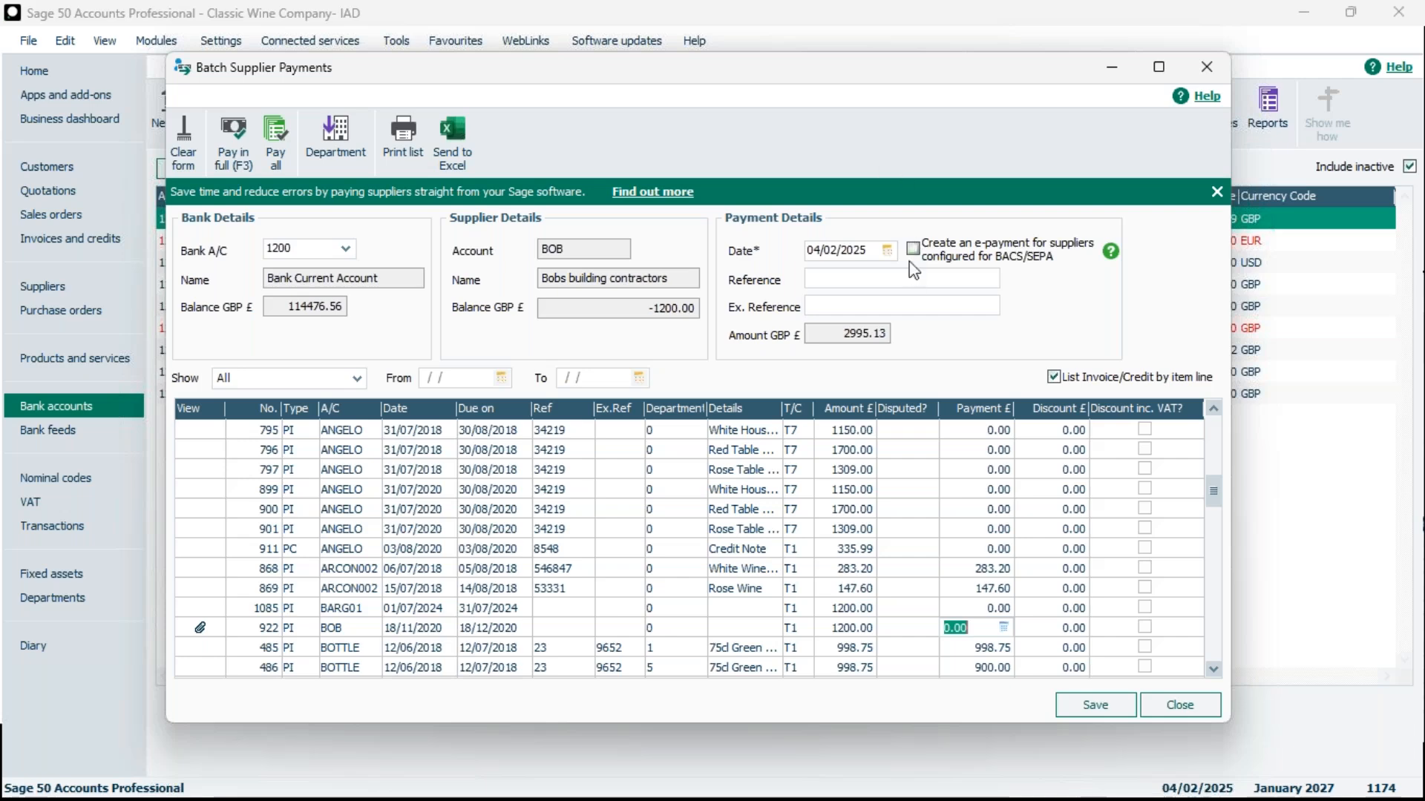
pyautogui.click(1113, 710)
pyautogui.click(664, 438)
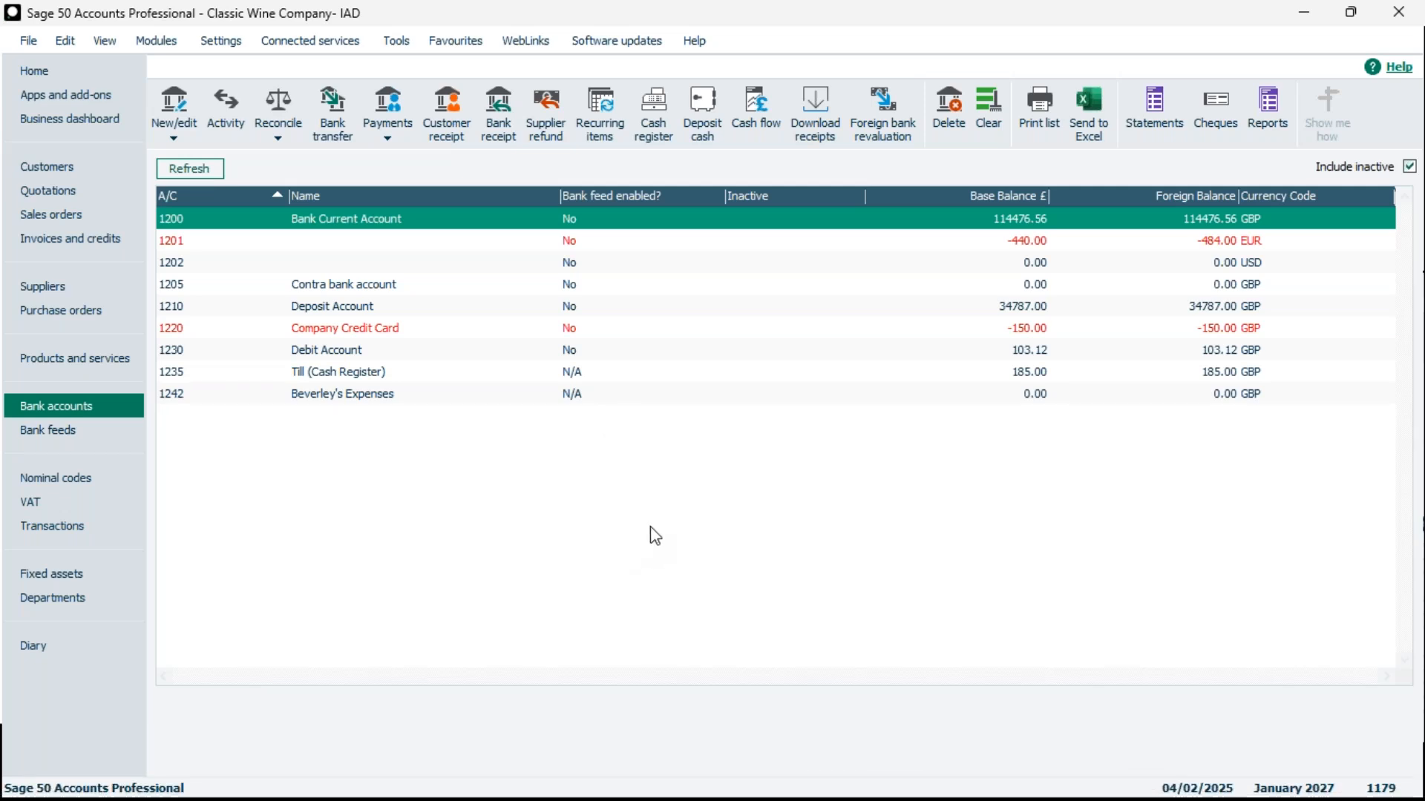
# - View the remittances for bank account 1200 and close the list without printing
pyautogui.click(395, 129)
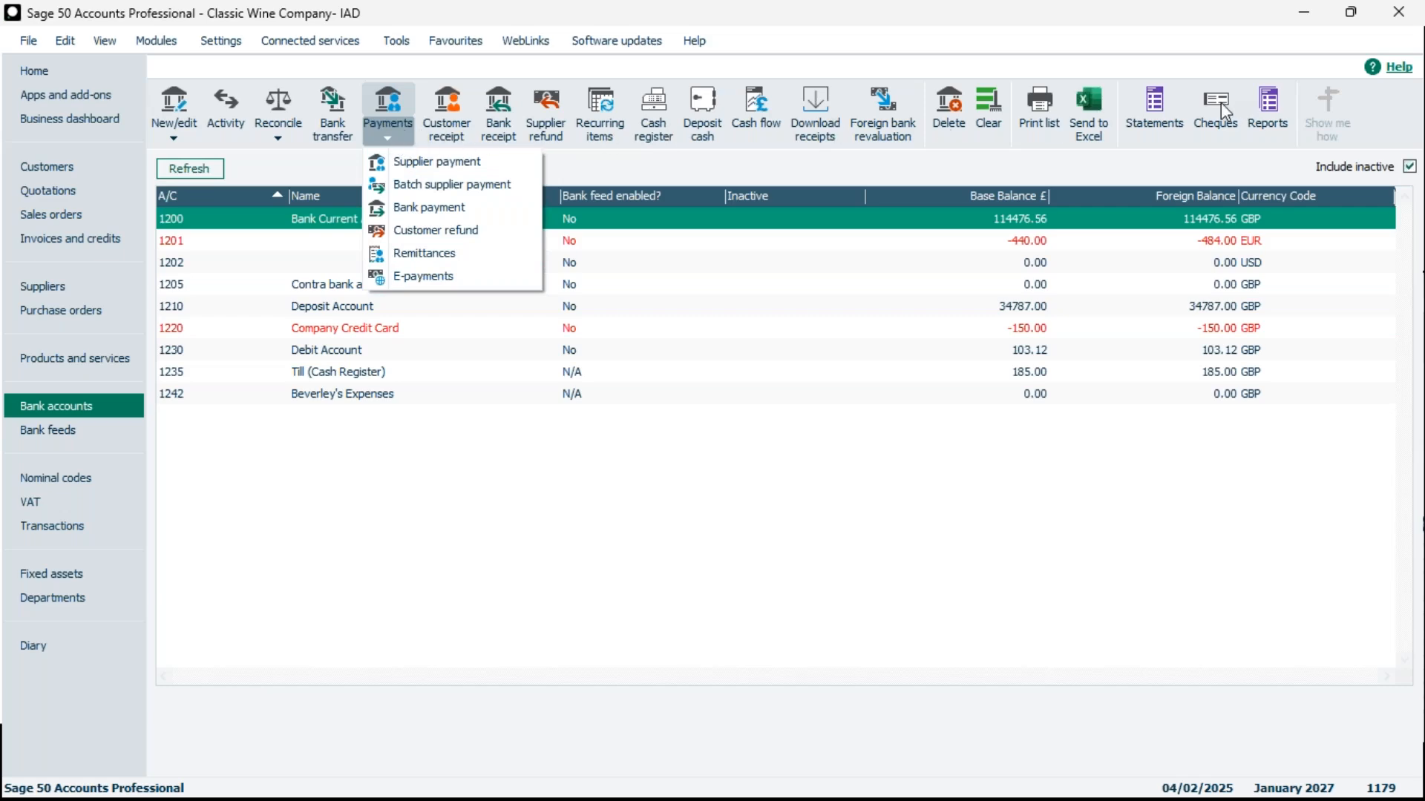
pyautogui.click(470, 254)
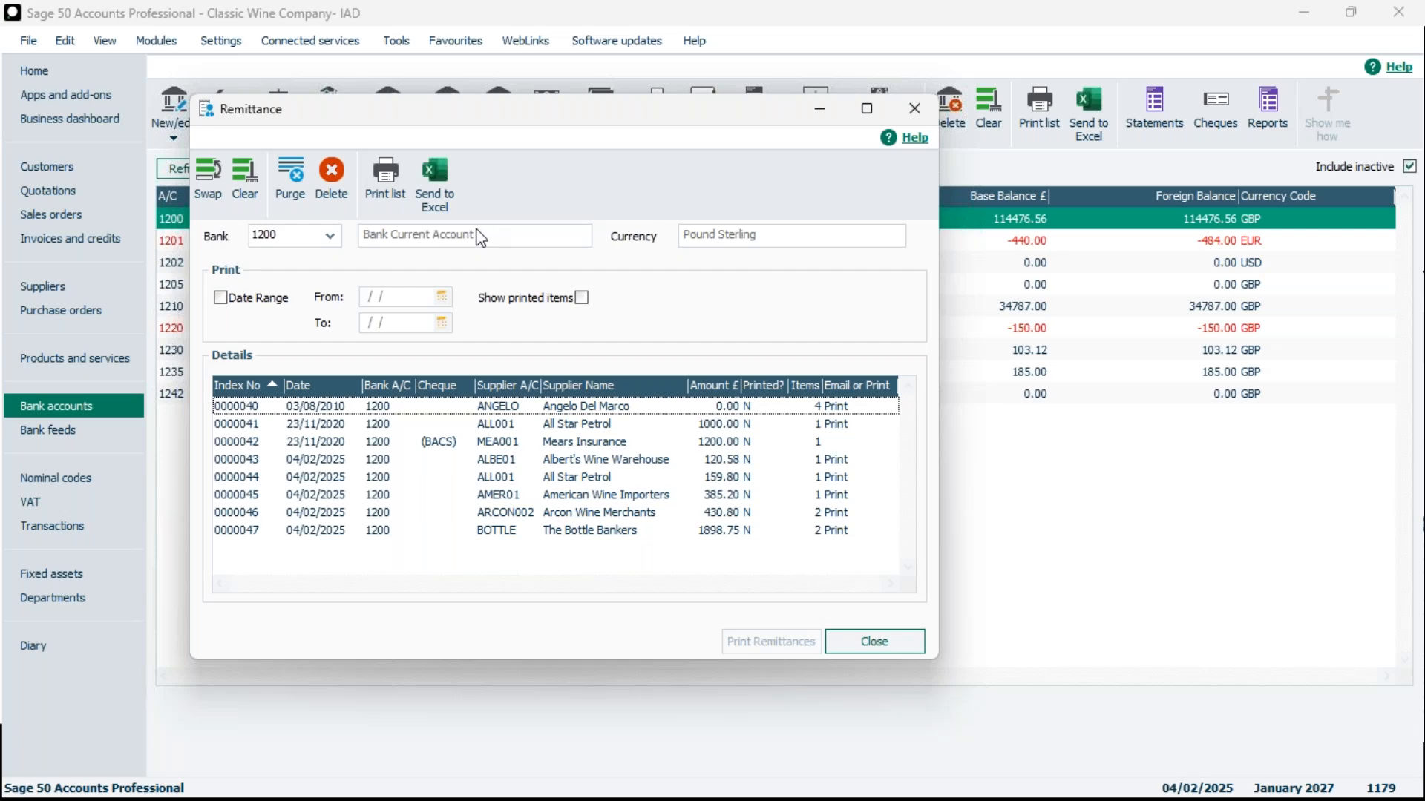
pyautogui.click(914, 108)
# - Turn off Always Create Remittance in the bank defaults and save the settings
pyautogui.click(219, 41)
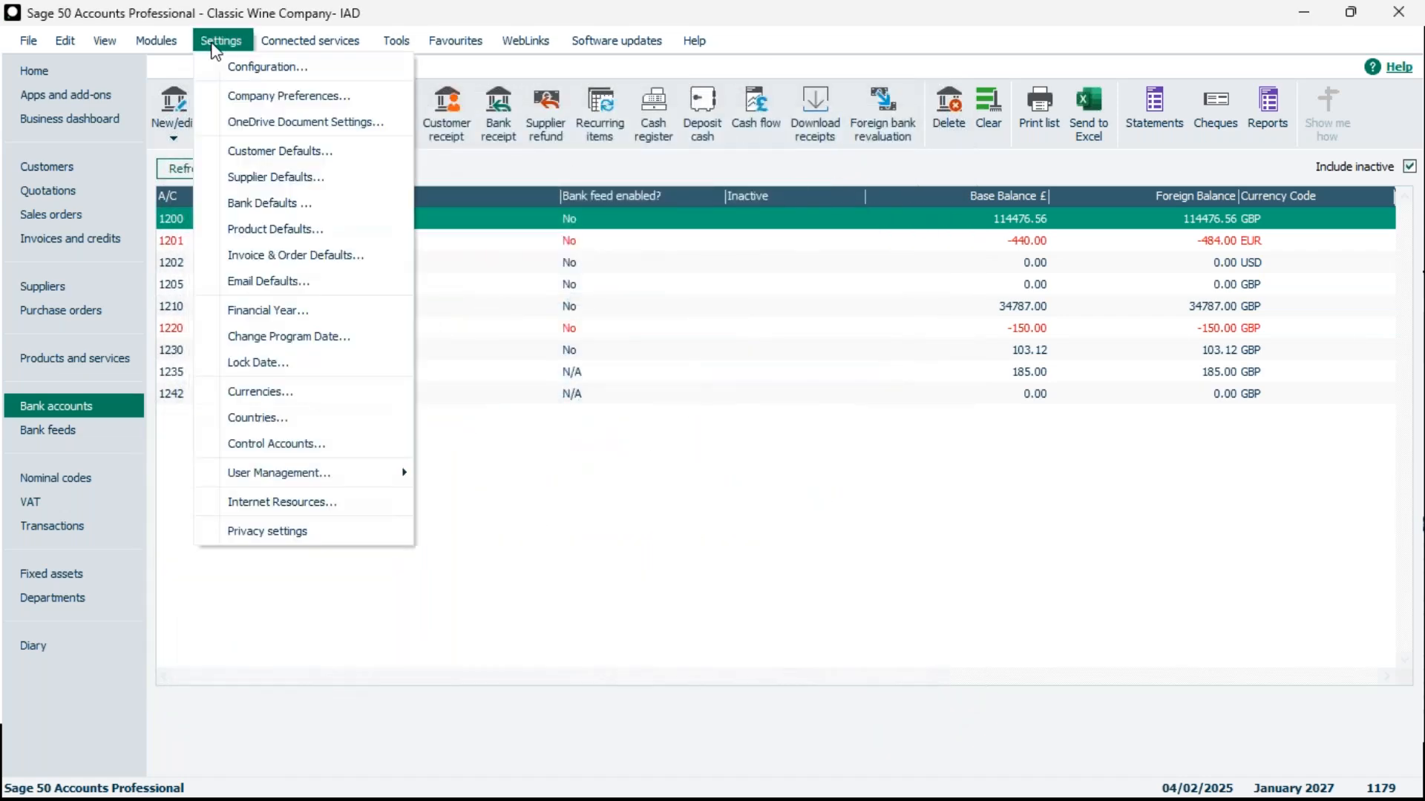
pyautogui.click(260, 203)
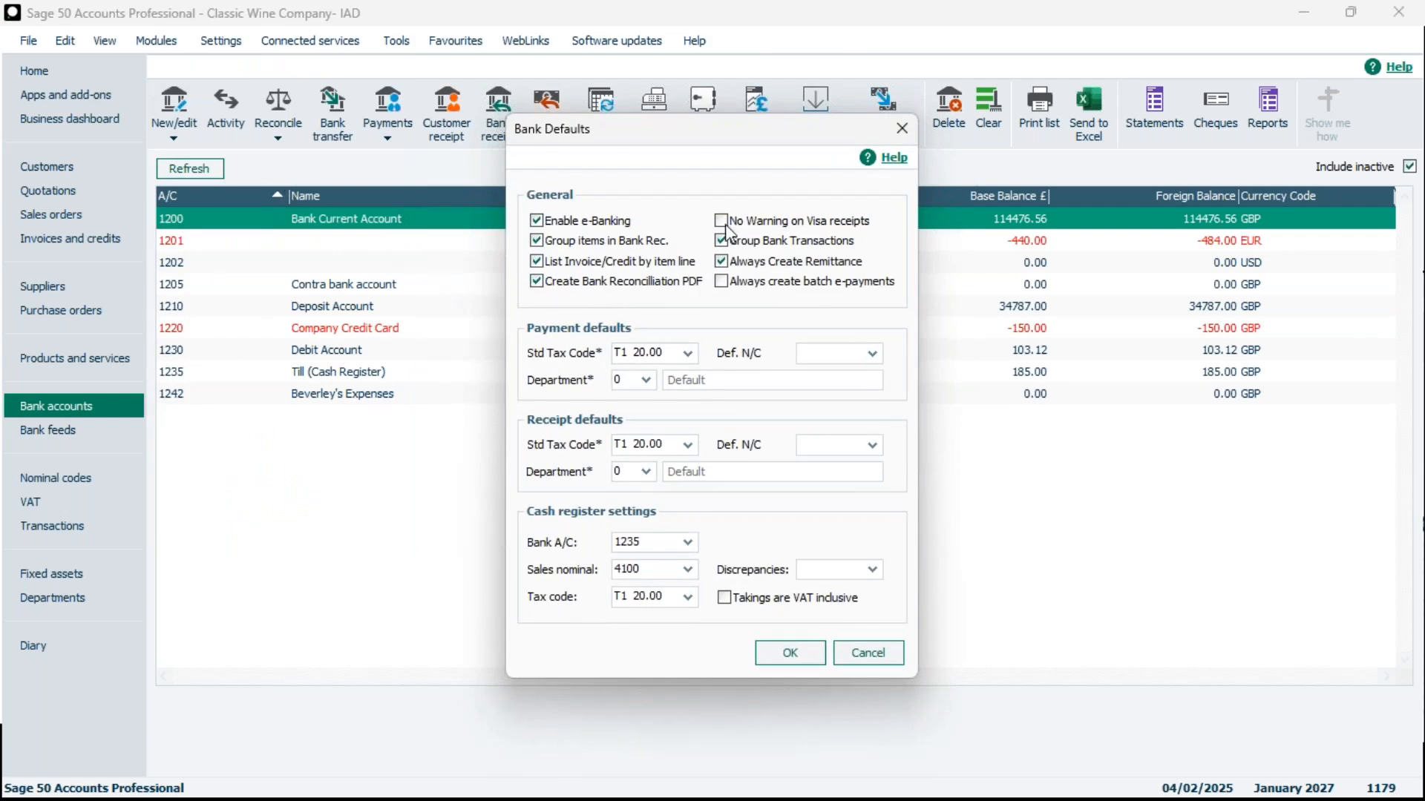
pyautogui.click(720, 262)
pyautogui.click(823, 653)
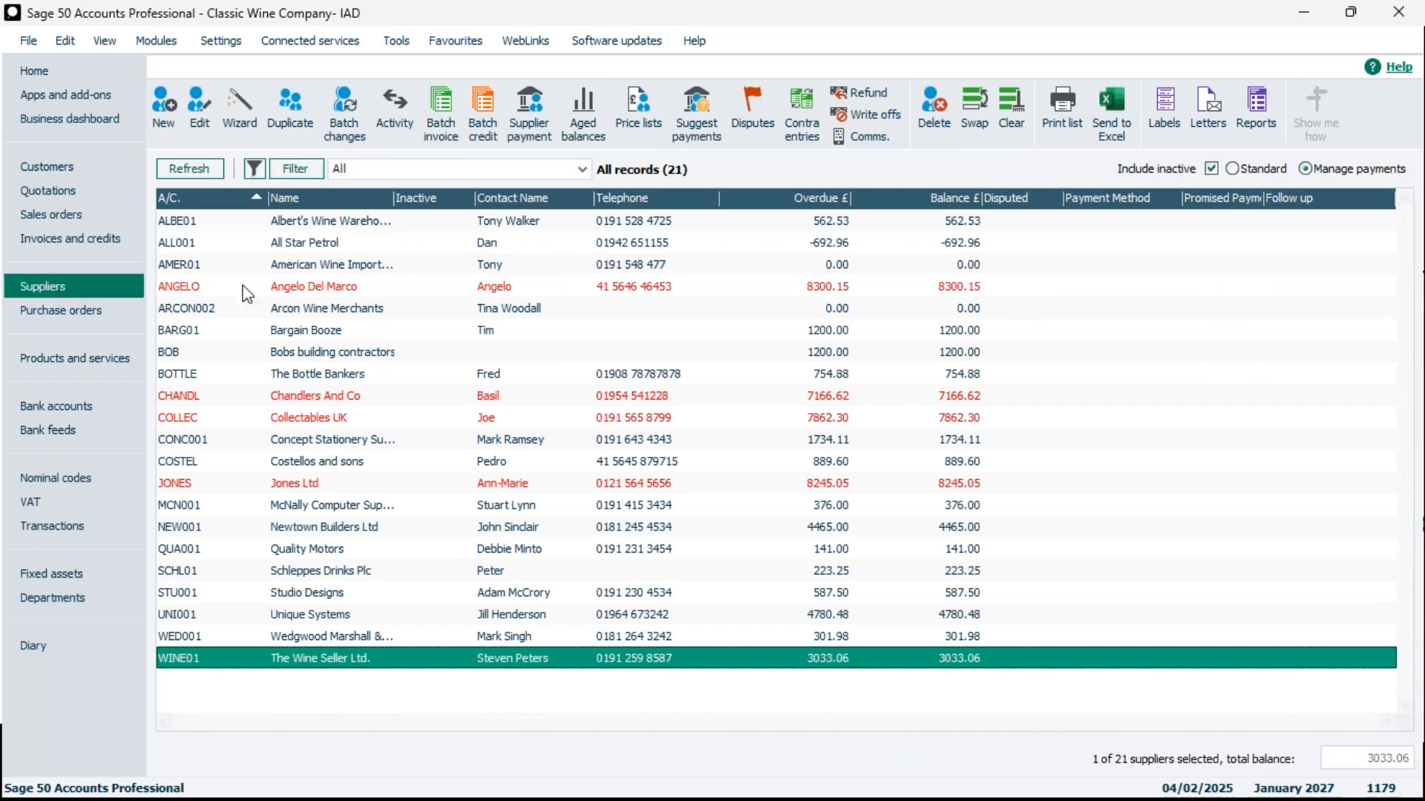
# - Start a supplier payment from bank account 1200 for Concept Stationery Supplies, account CONC001
pyautogui.click(308, 329)
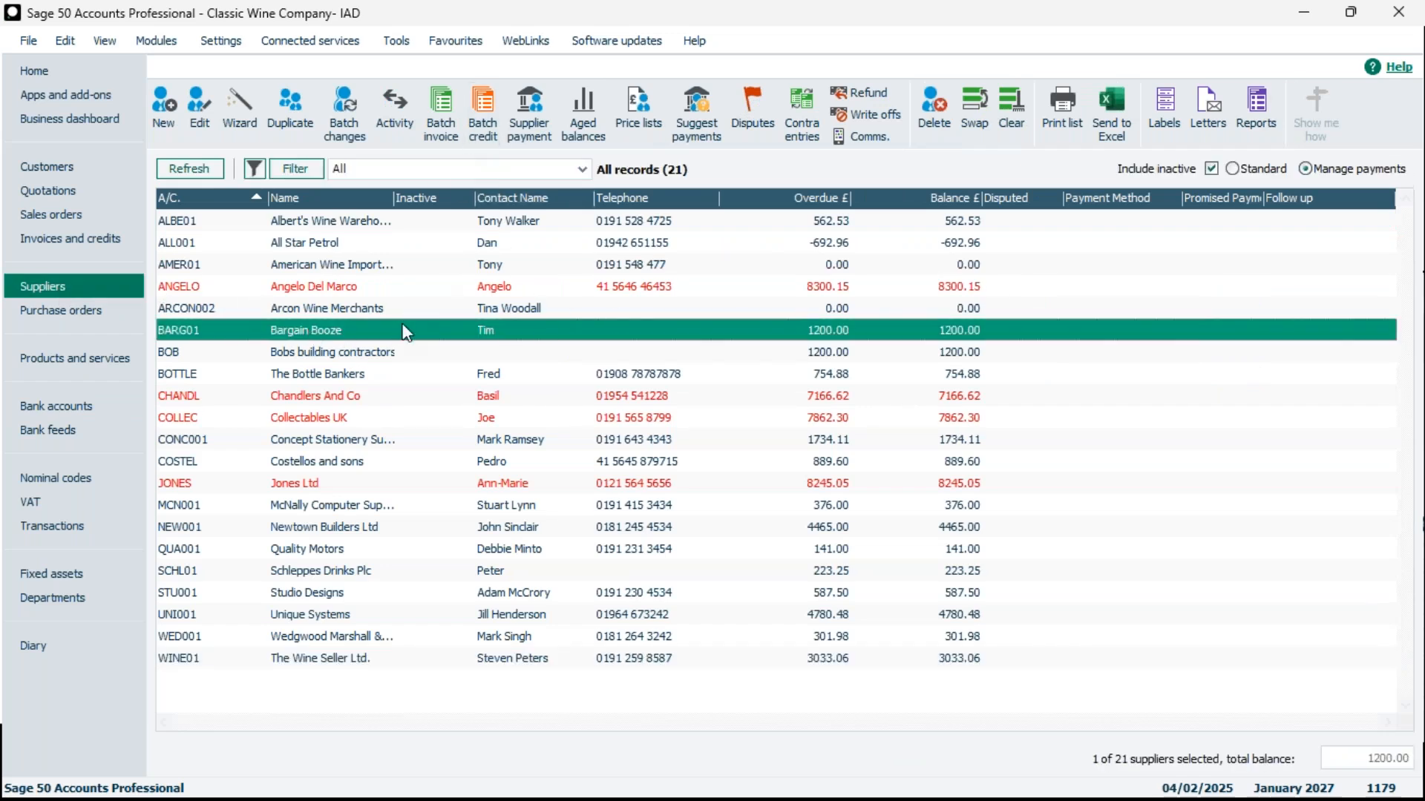
pyautogui.click(372, 357)
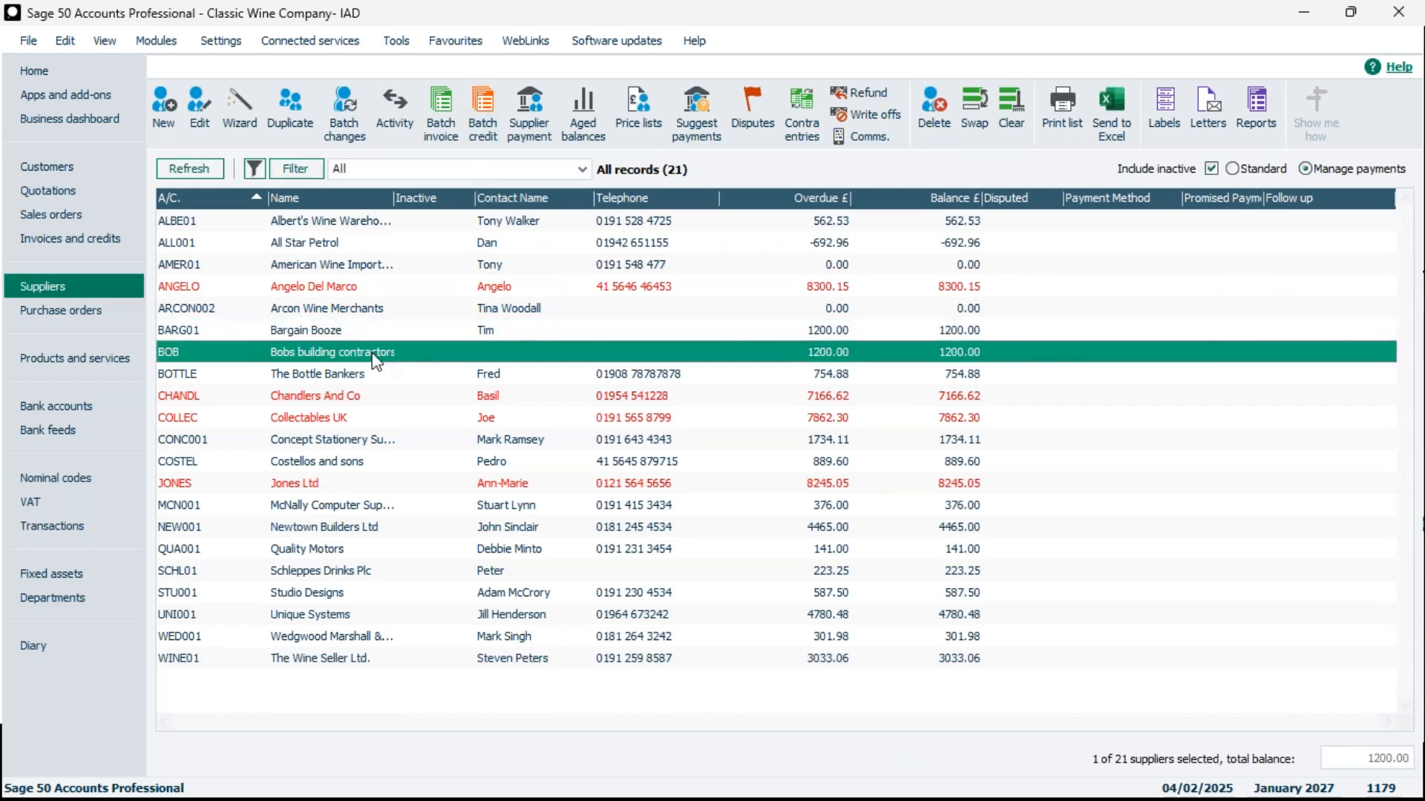
pyautogui.click(350, 463)
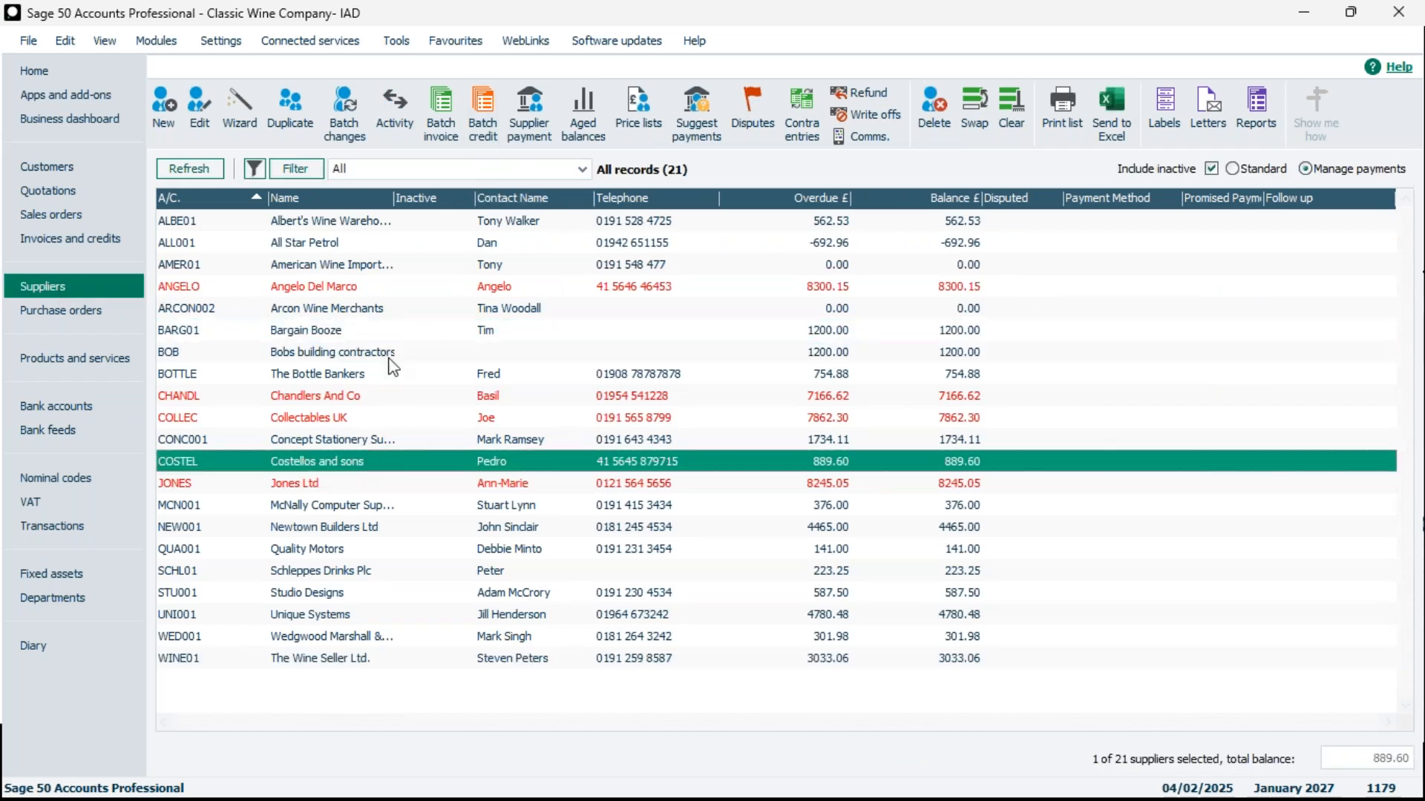
pyautogui.click(523, 134)
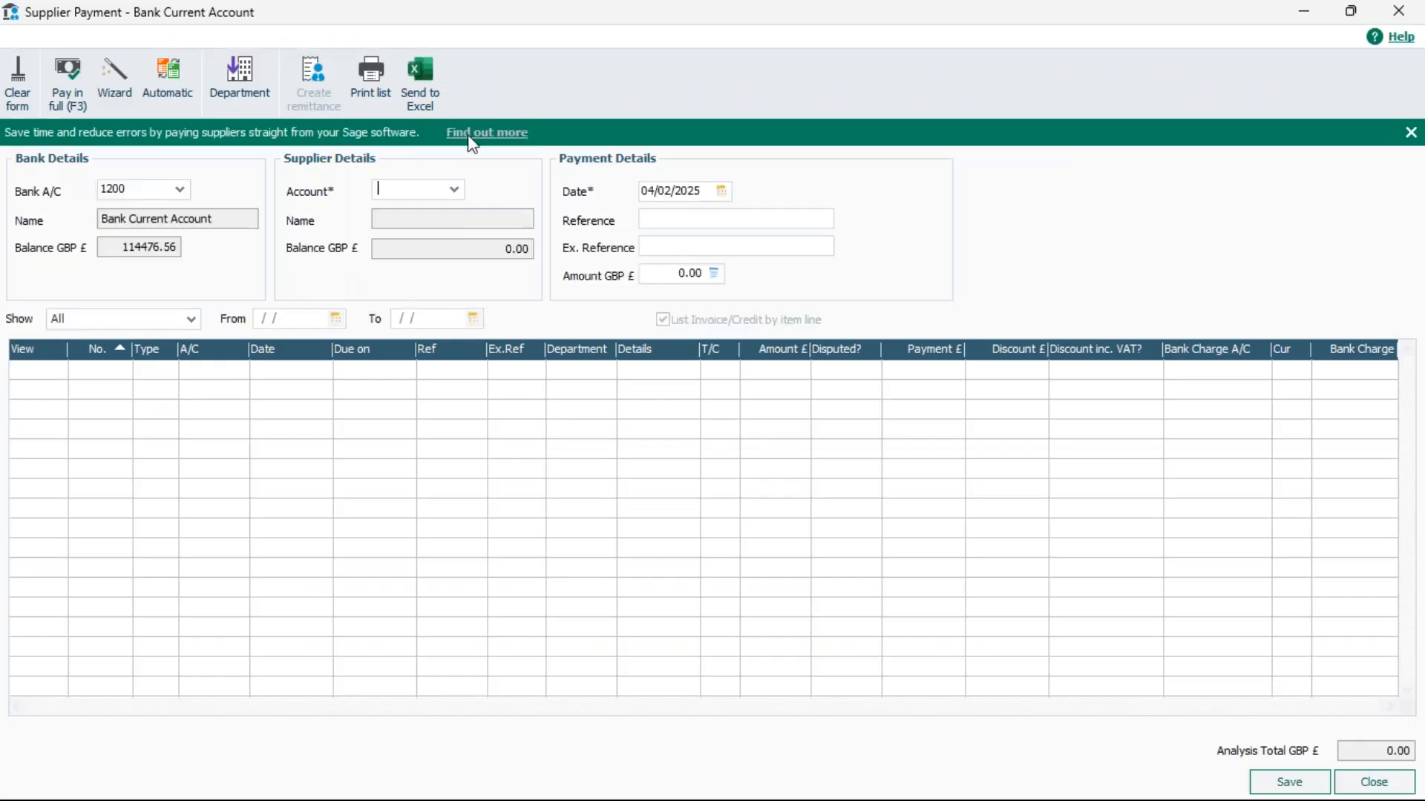
pyautogui.click(454, 190)
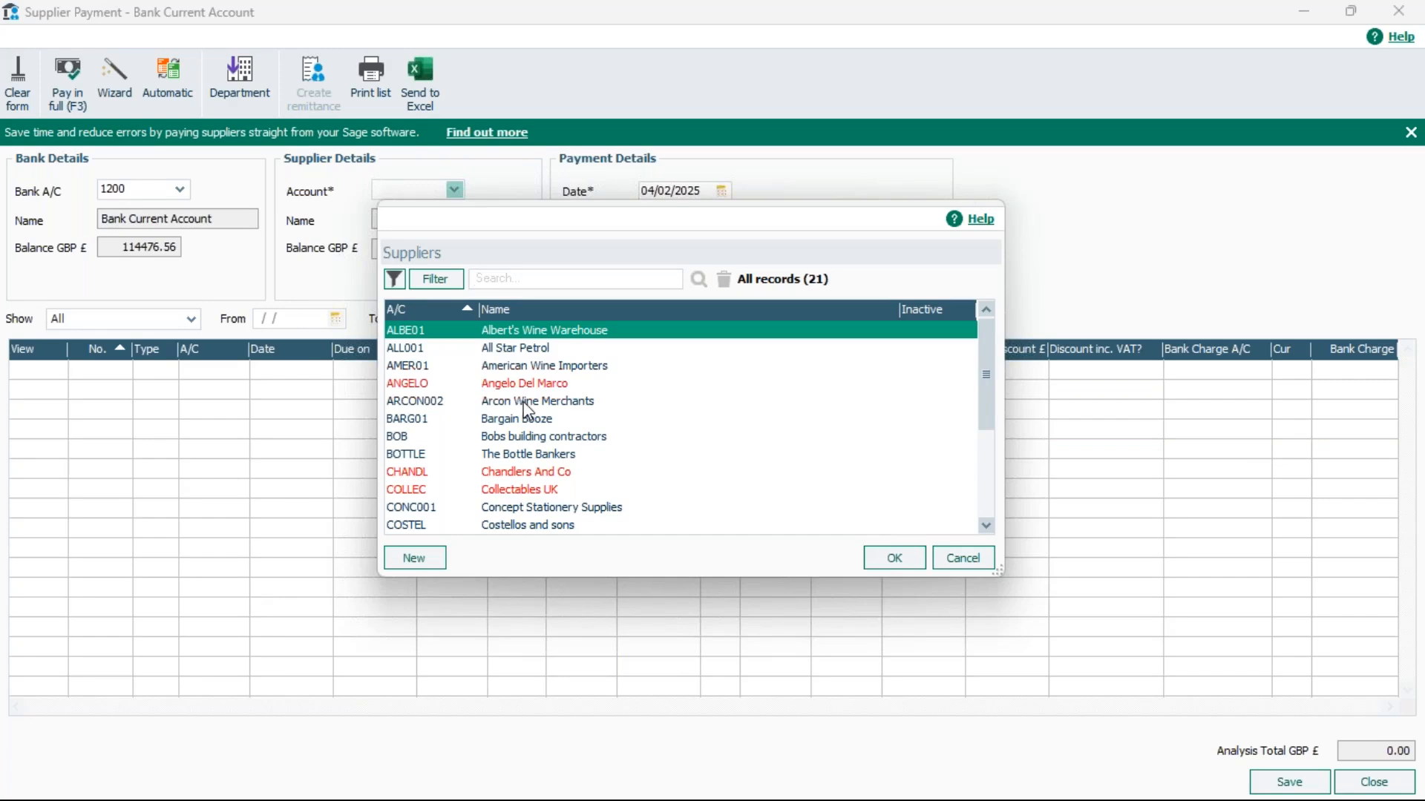
pyautogui.click(528, 454)
pyautogui.click(496, 510)
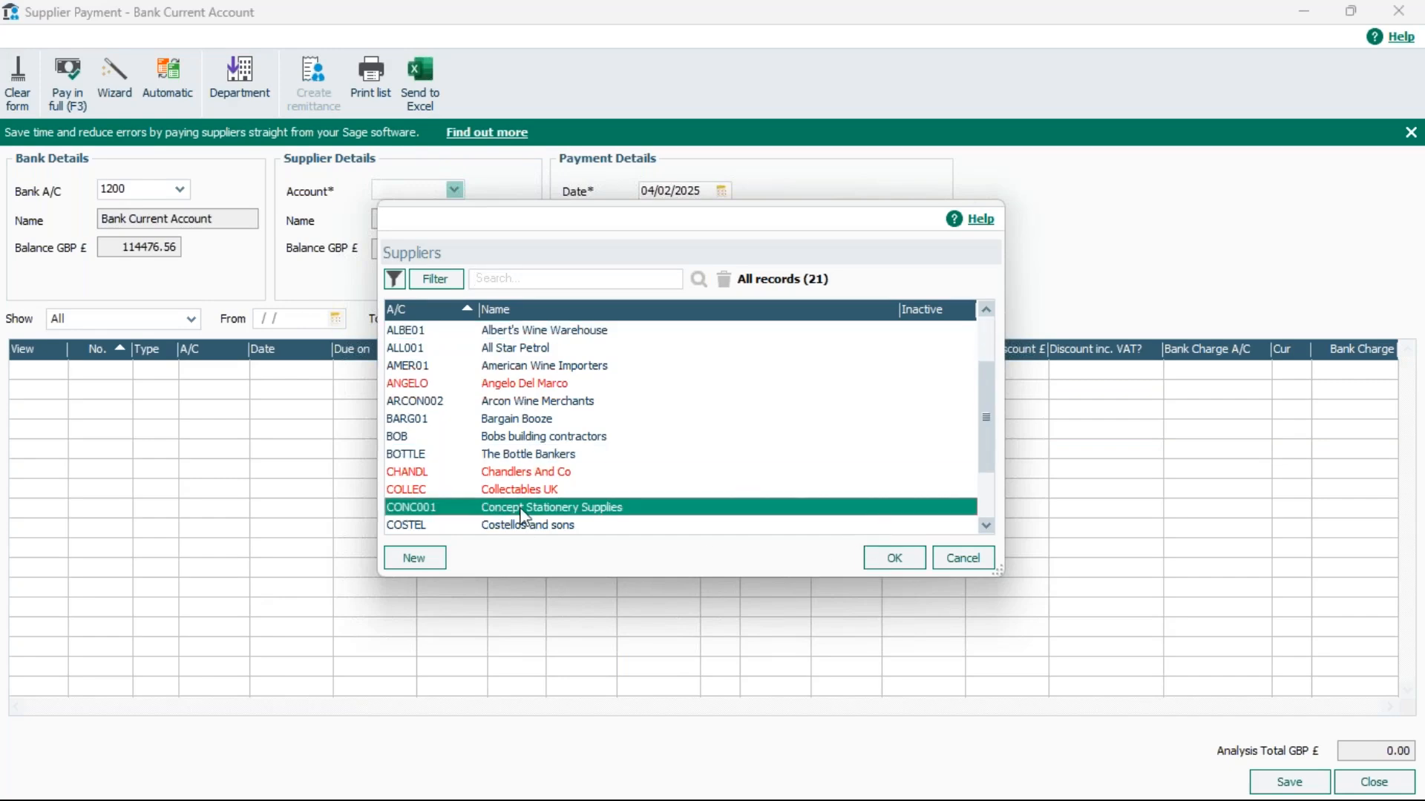
pyautogui.click(898, 560)
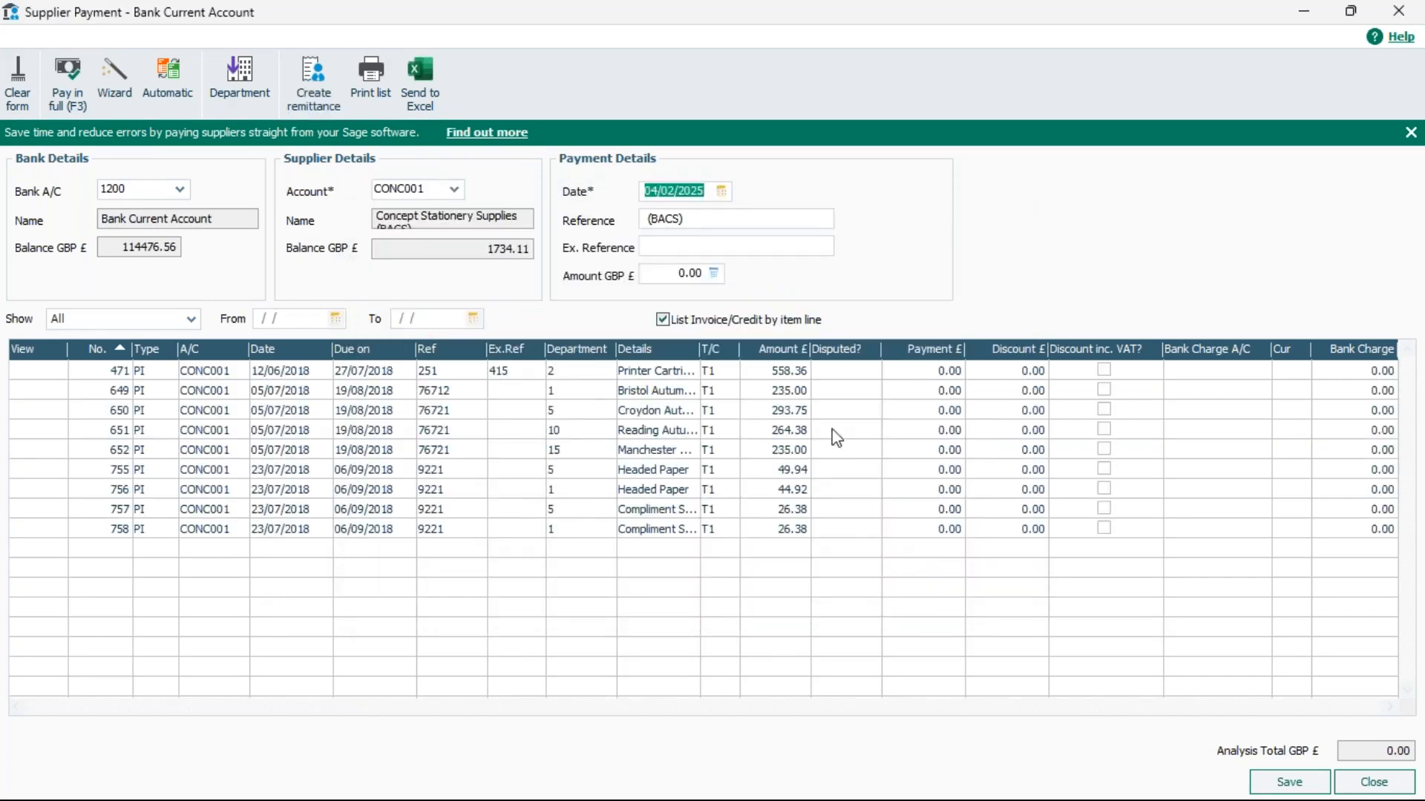
# - Pay transaction 471 in full with a remittance, and save the payment, accepting its date outside the current financial year
pyautogui.click(929, 370)
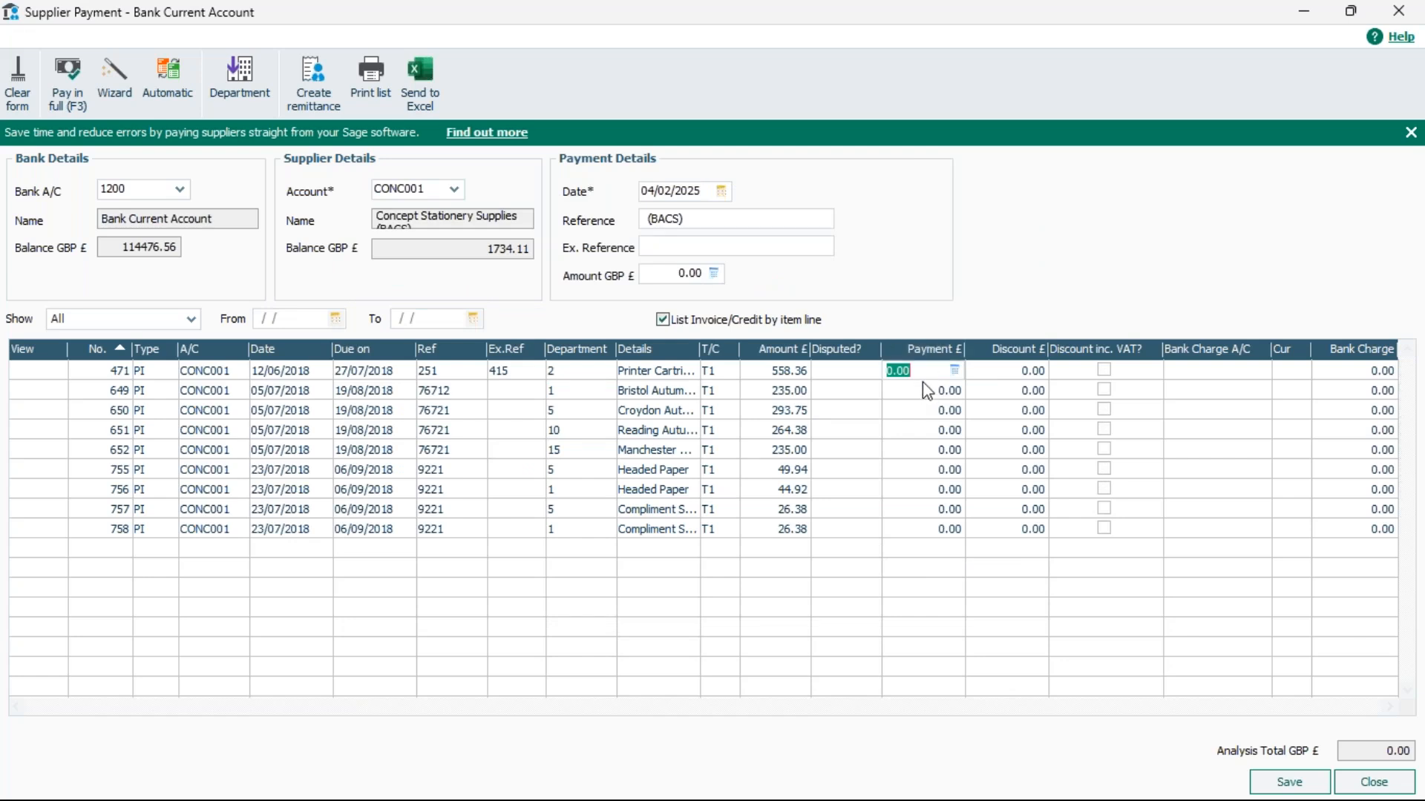
pyautogui.click(73, 104)
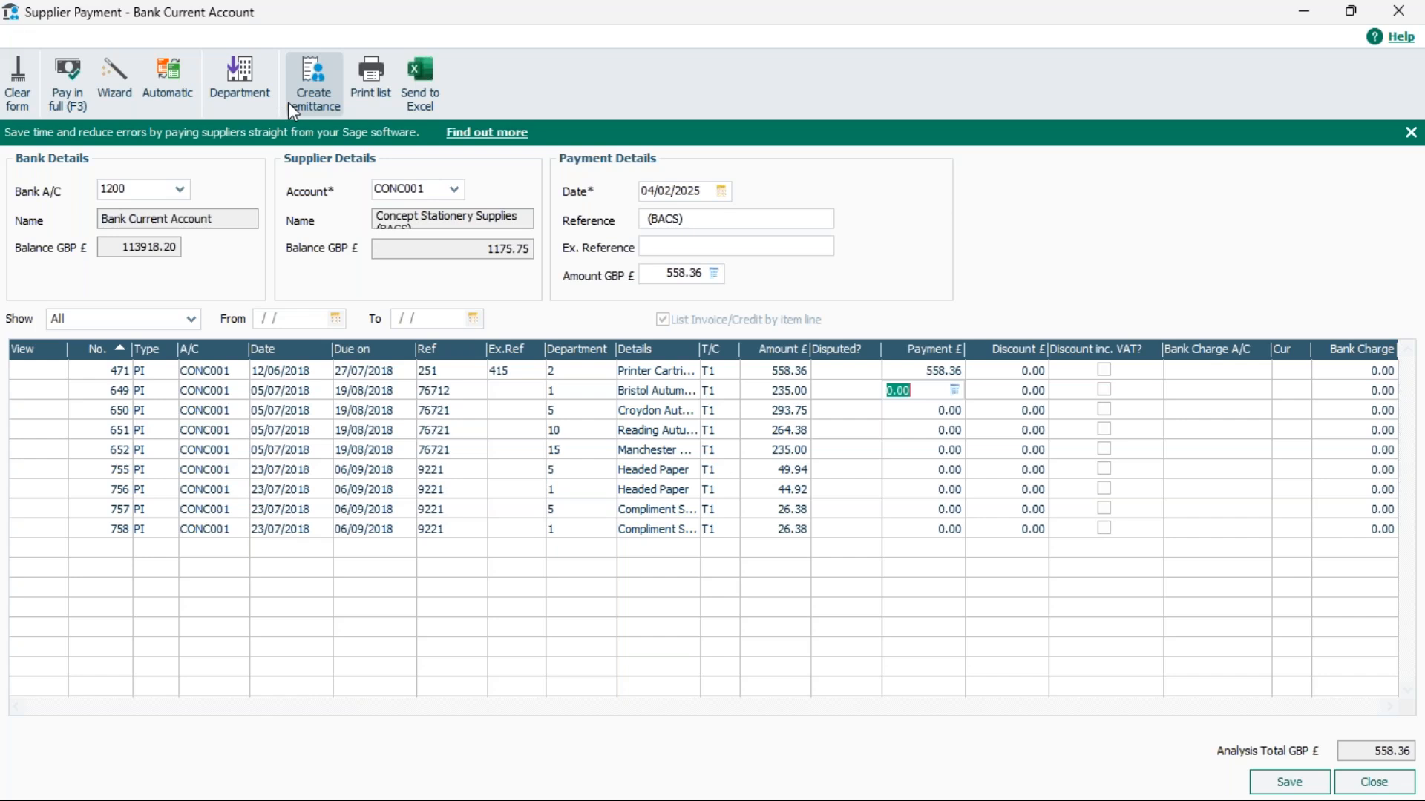
pyautogui.click(321, 87)
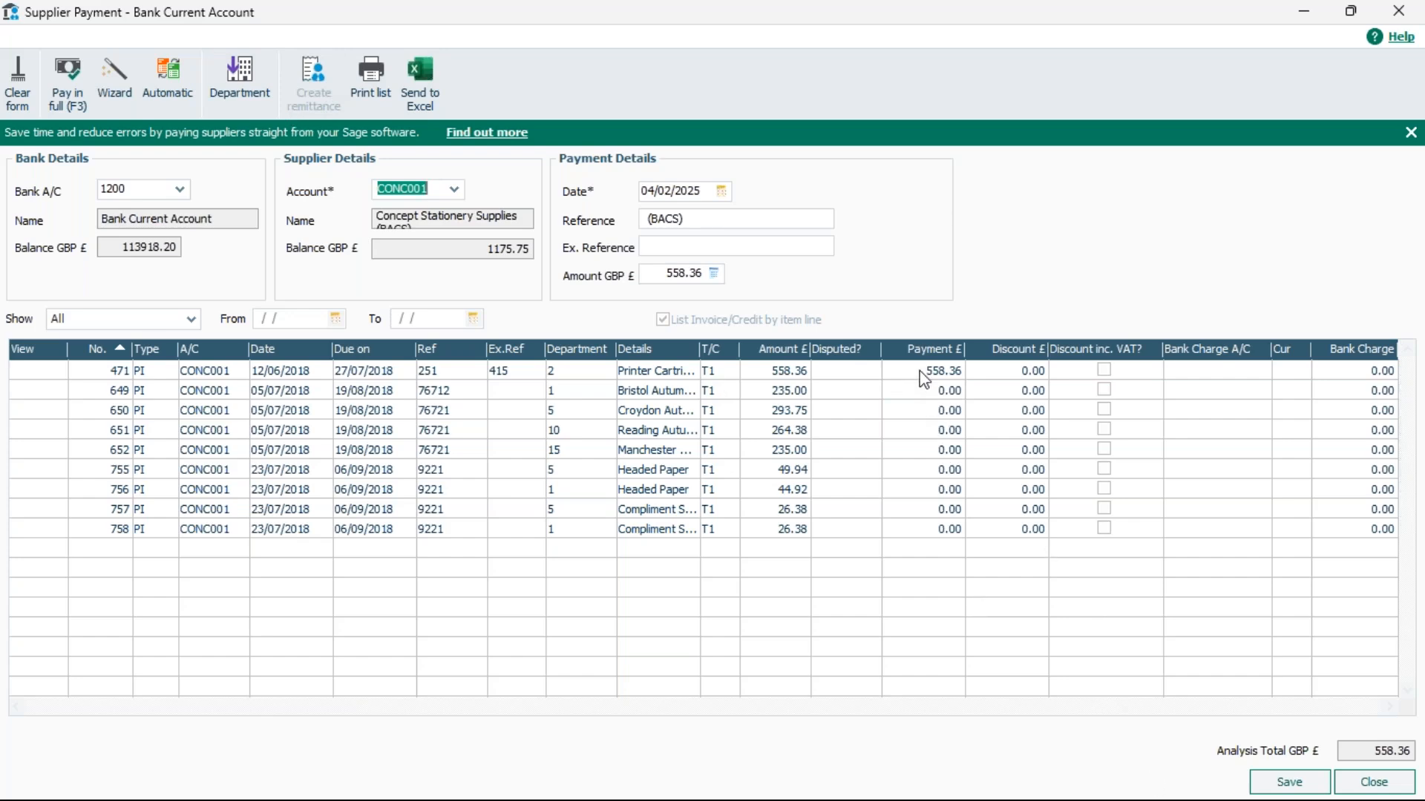
pyautogui.click(1291, 782)
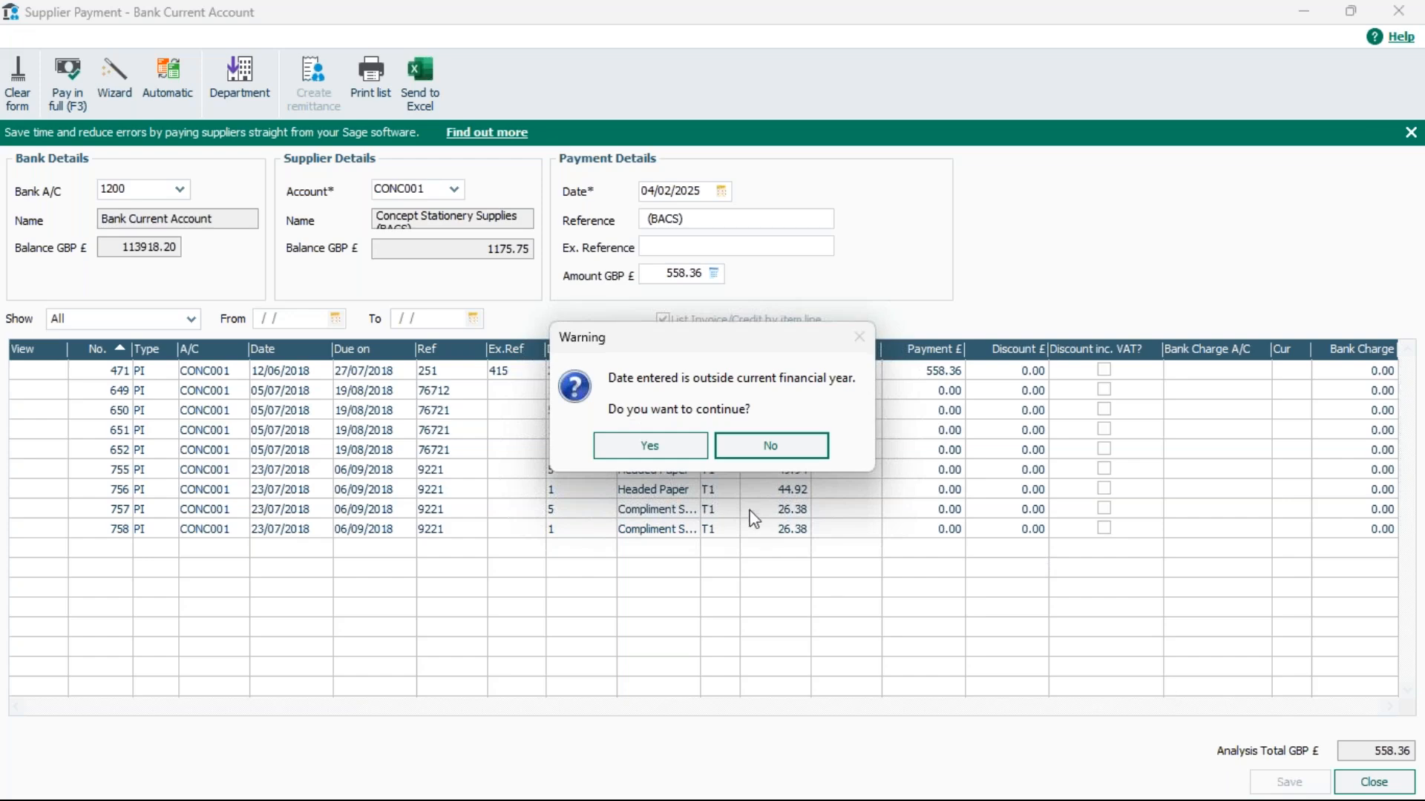
pyautogui.click(653, 434)
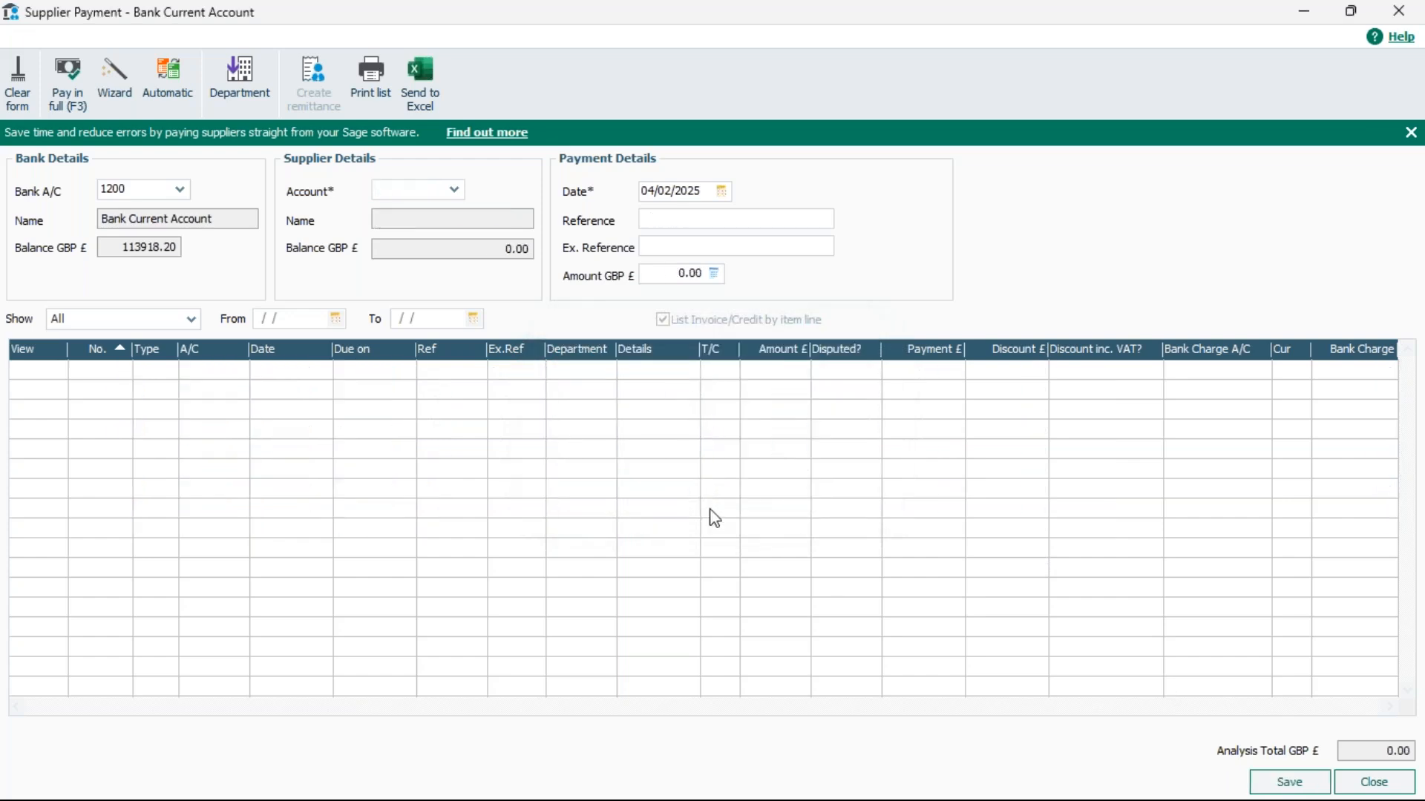
# - Close the supplier payment window, turn on Always Create Remittance in the bank defaults, and save the settings
pyautogui.click(1374, 784)
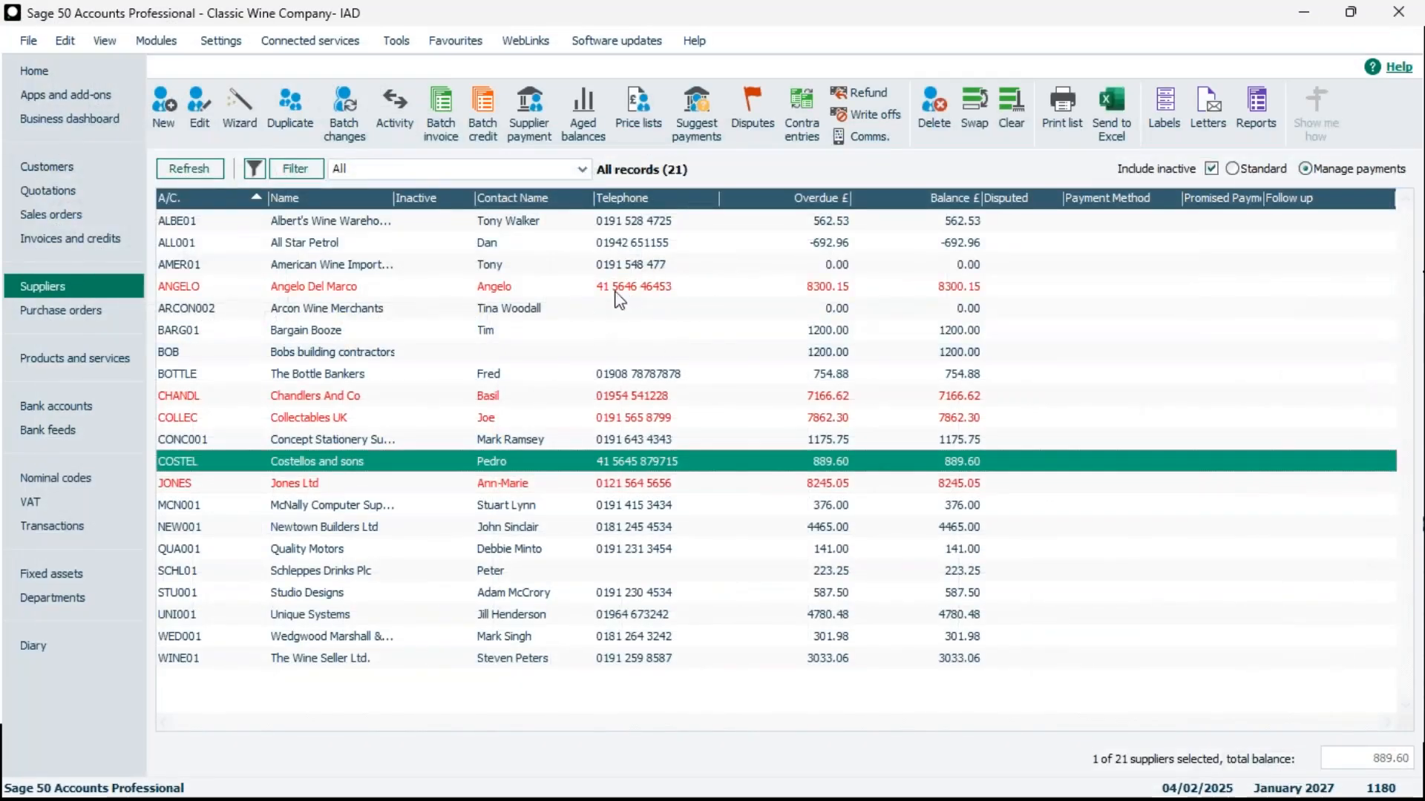
pyautogui.click(225, 44)
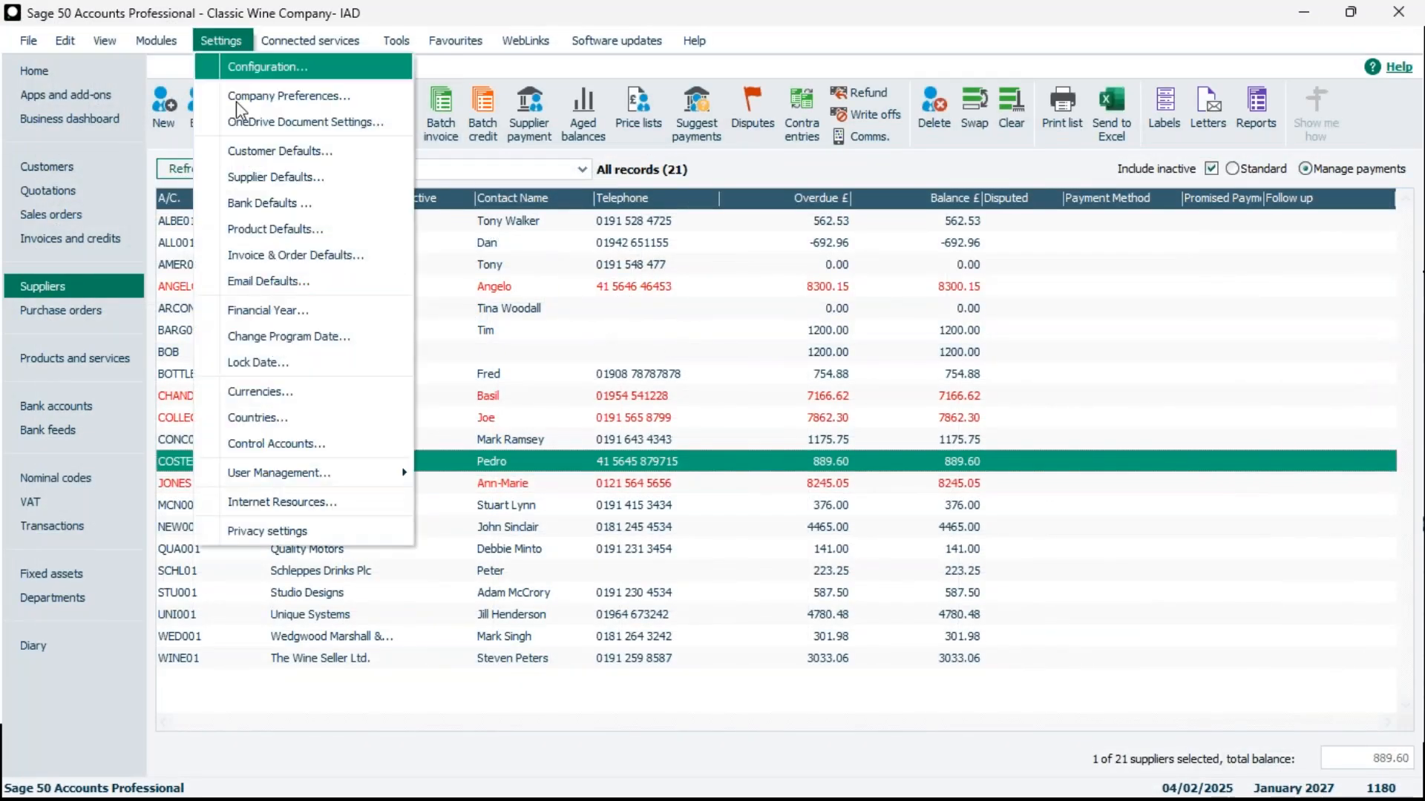
pyautogui.click(271, 203)
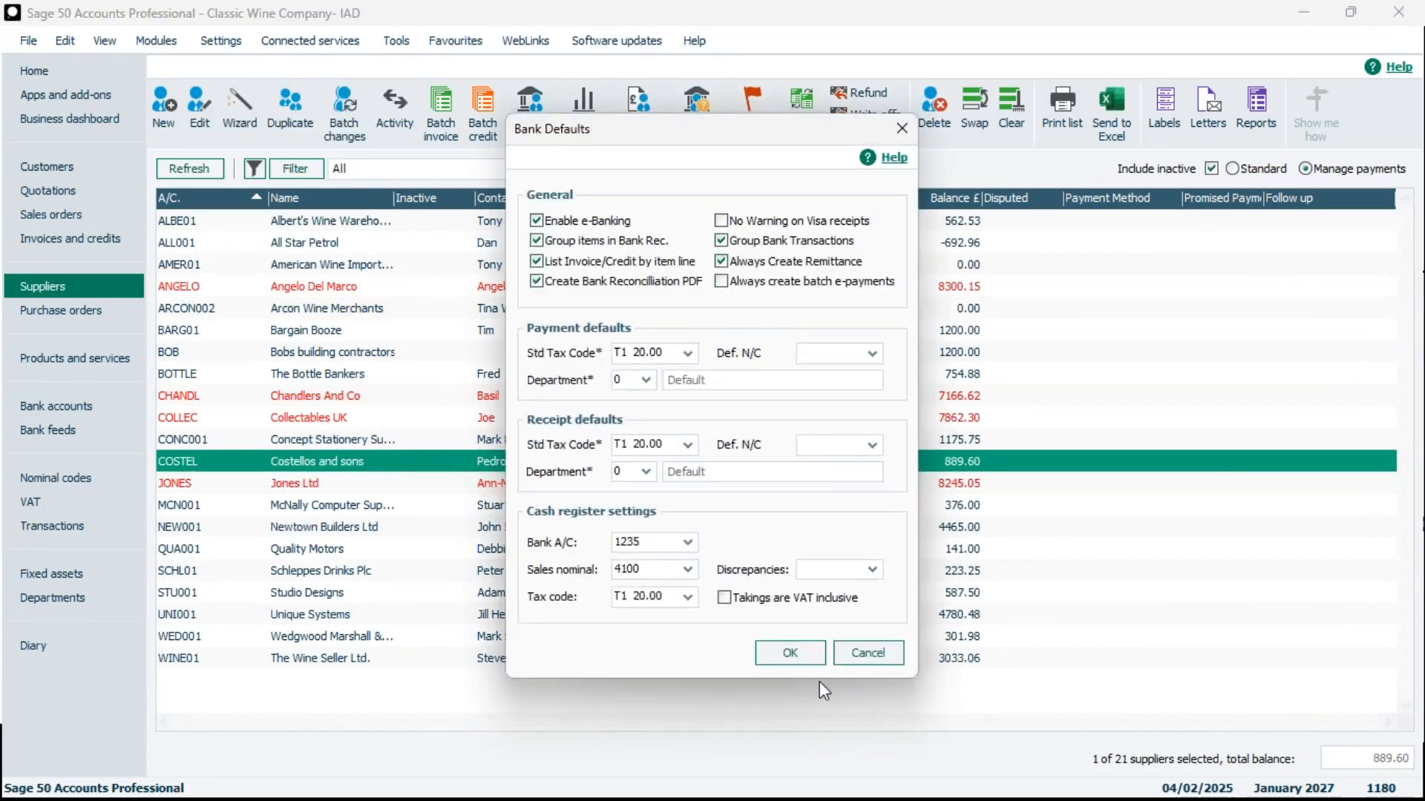
pyautogui.click(791, 653)
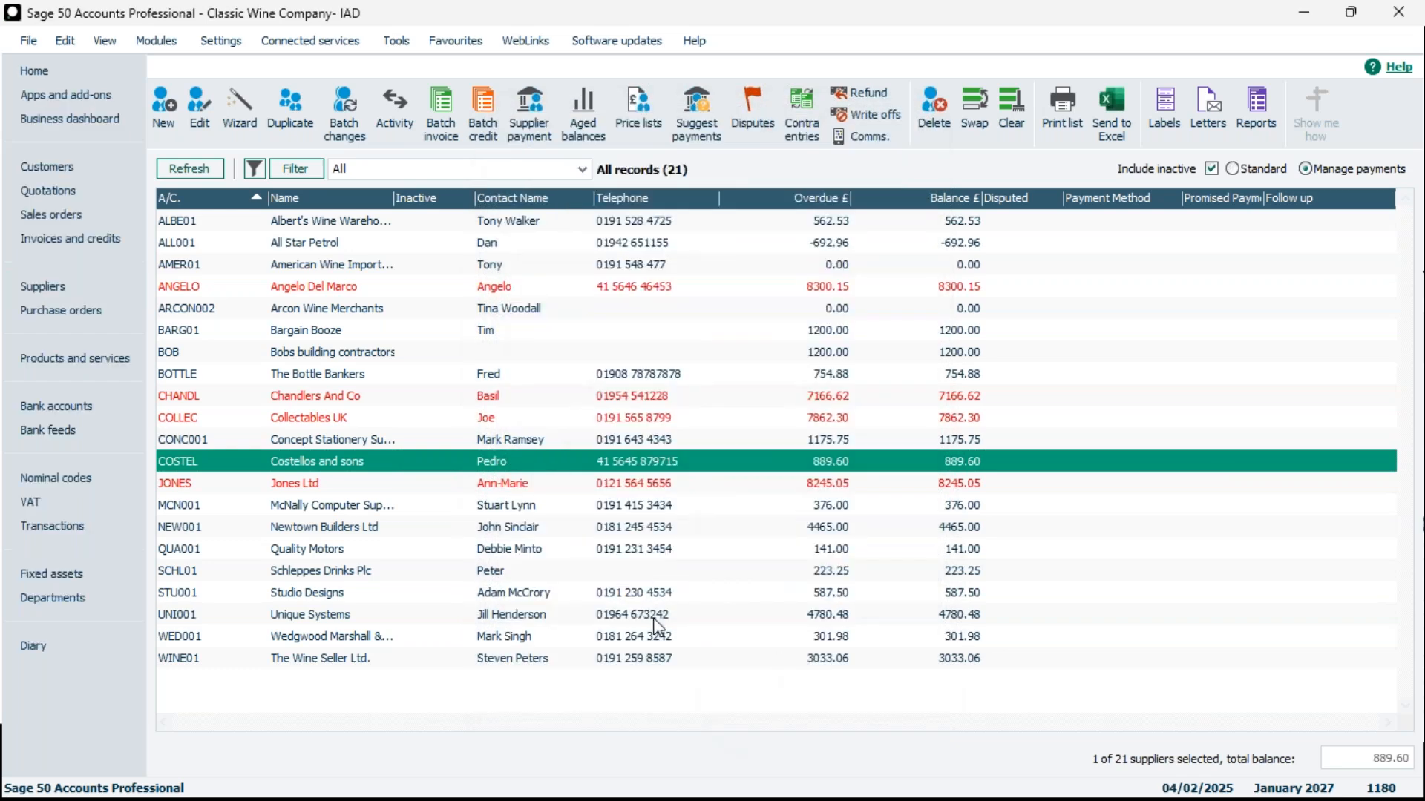
# - Open a supplier payment from bank account 1200 for Concept Stationery Supplies, account CONC001, to check its remittance options, and close it without saving
pyautogui.click(534, 141)
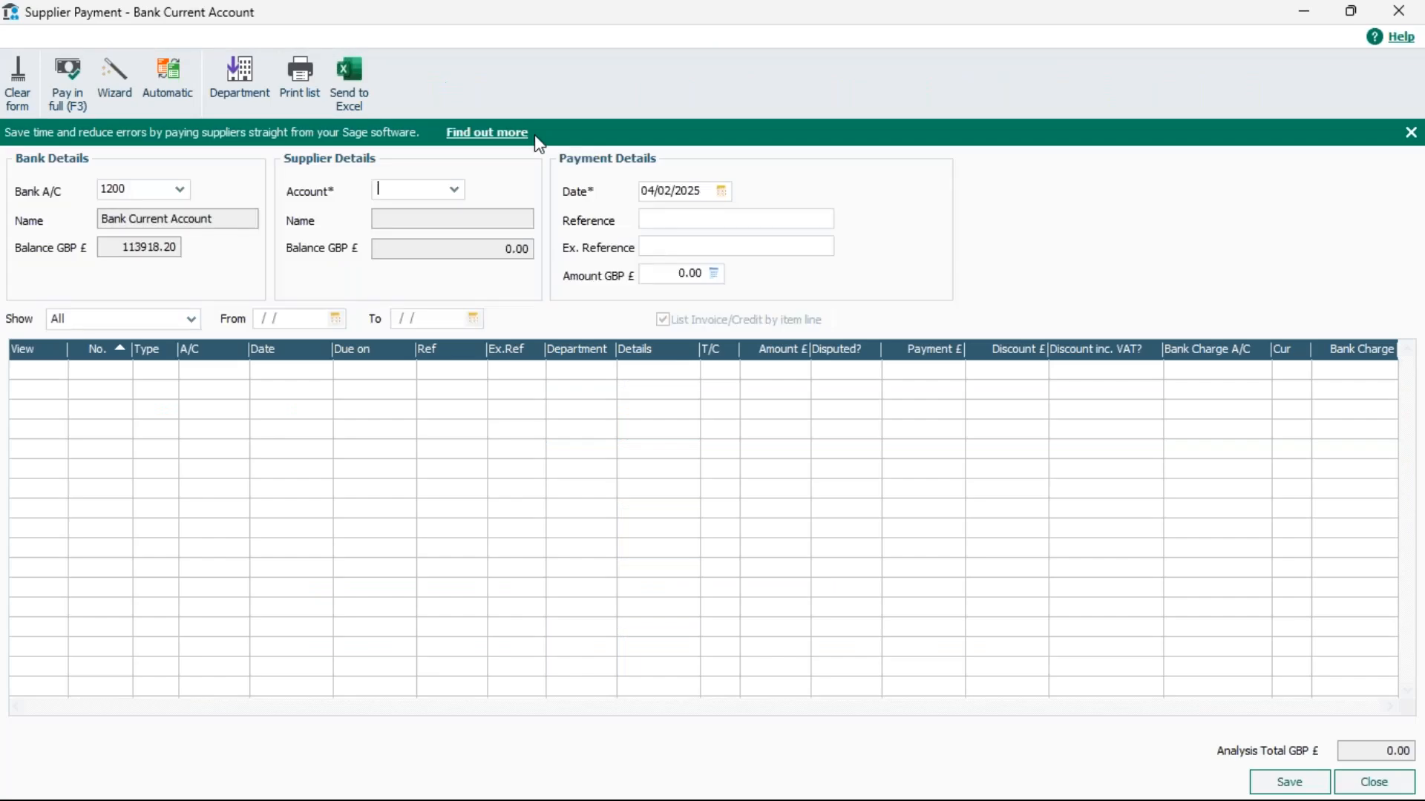
pyautogui.click(454, 191)
pyautogui.click(586, 508)
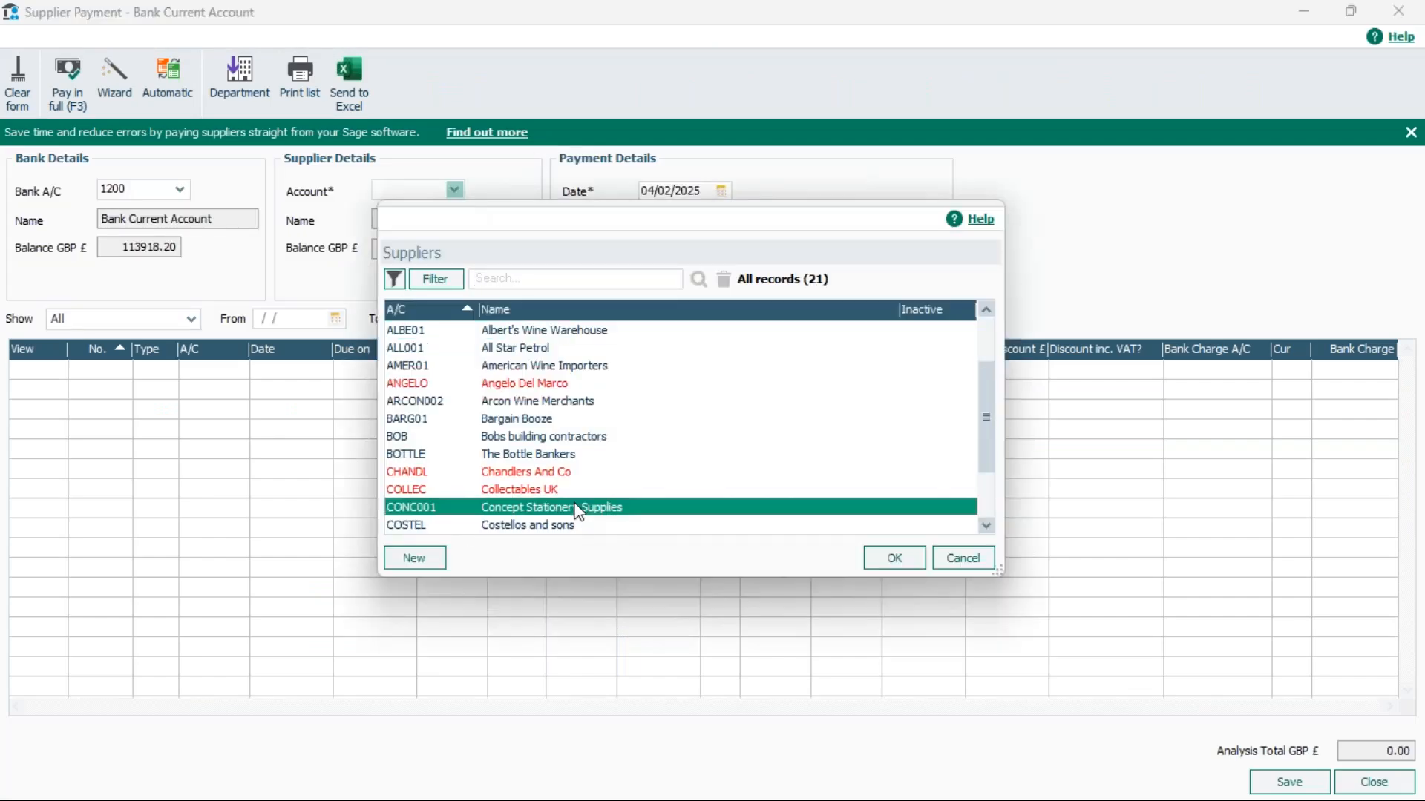
pyautogui.click(901, 558)
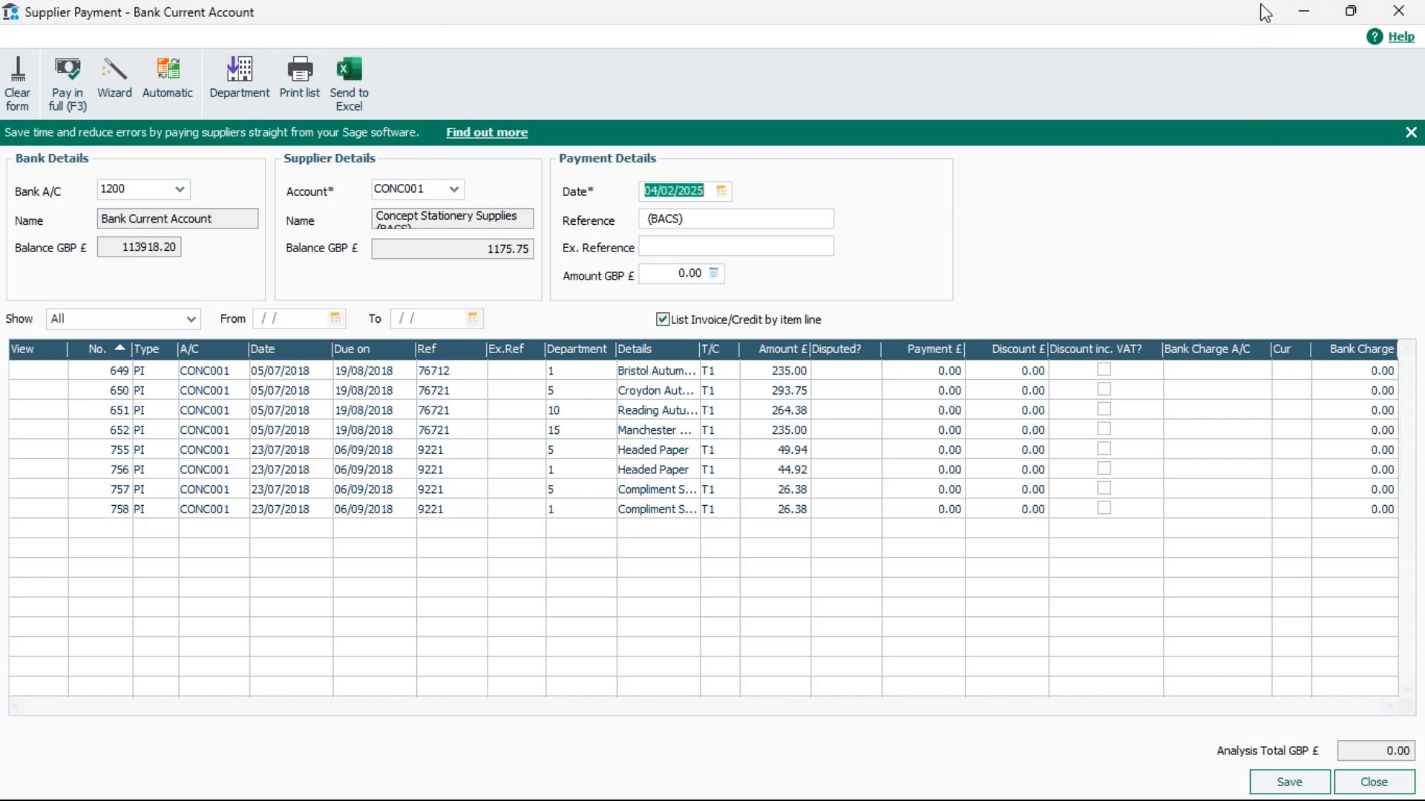
pyautogui.click(1401, 13)
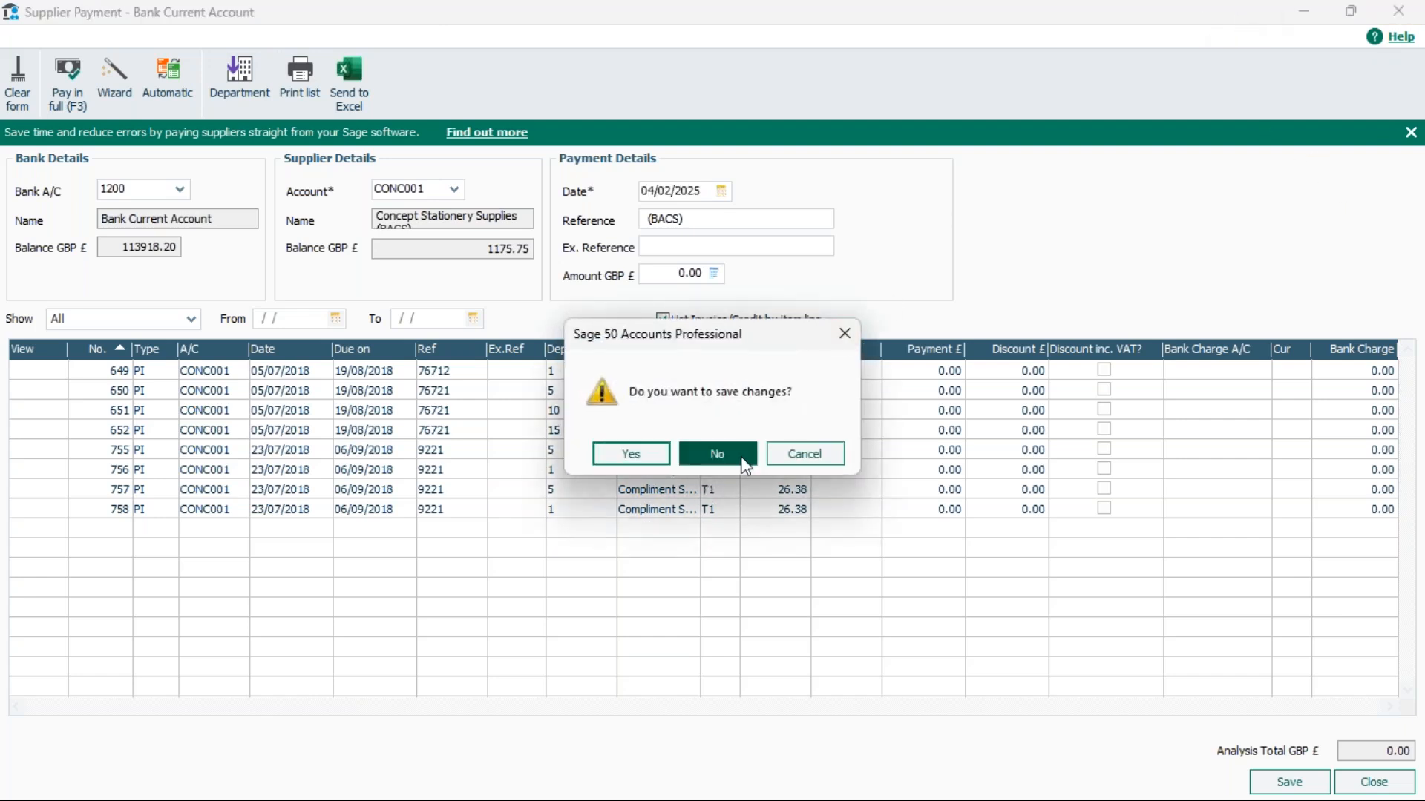
pyautogui.click(717, 457)
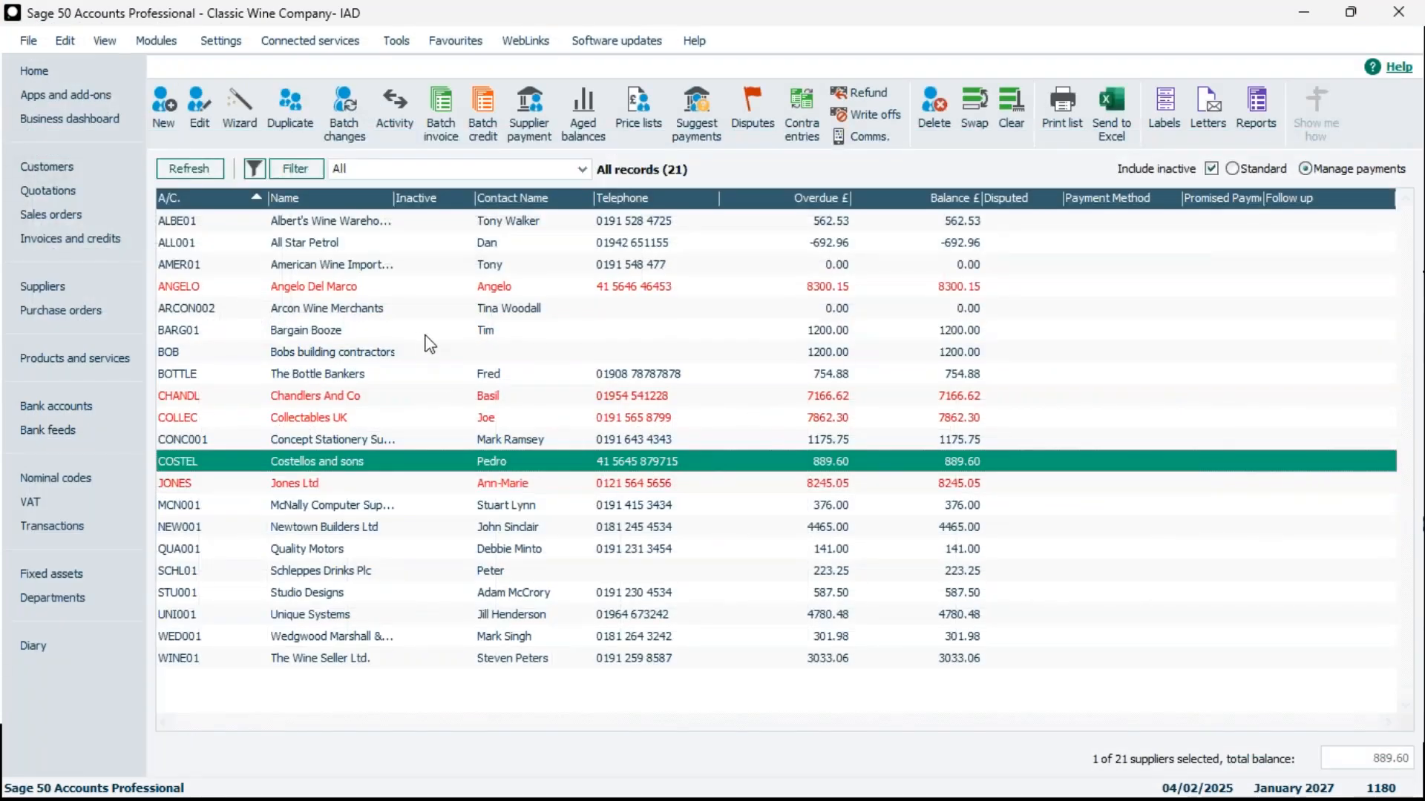
# - Review the remittances for bank account 1200, going through the entries from index 0000043 to 0000048, and close the list without printing
pyautogui.click(58, 406)
pyautogui.click(386, 138)
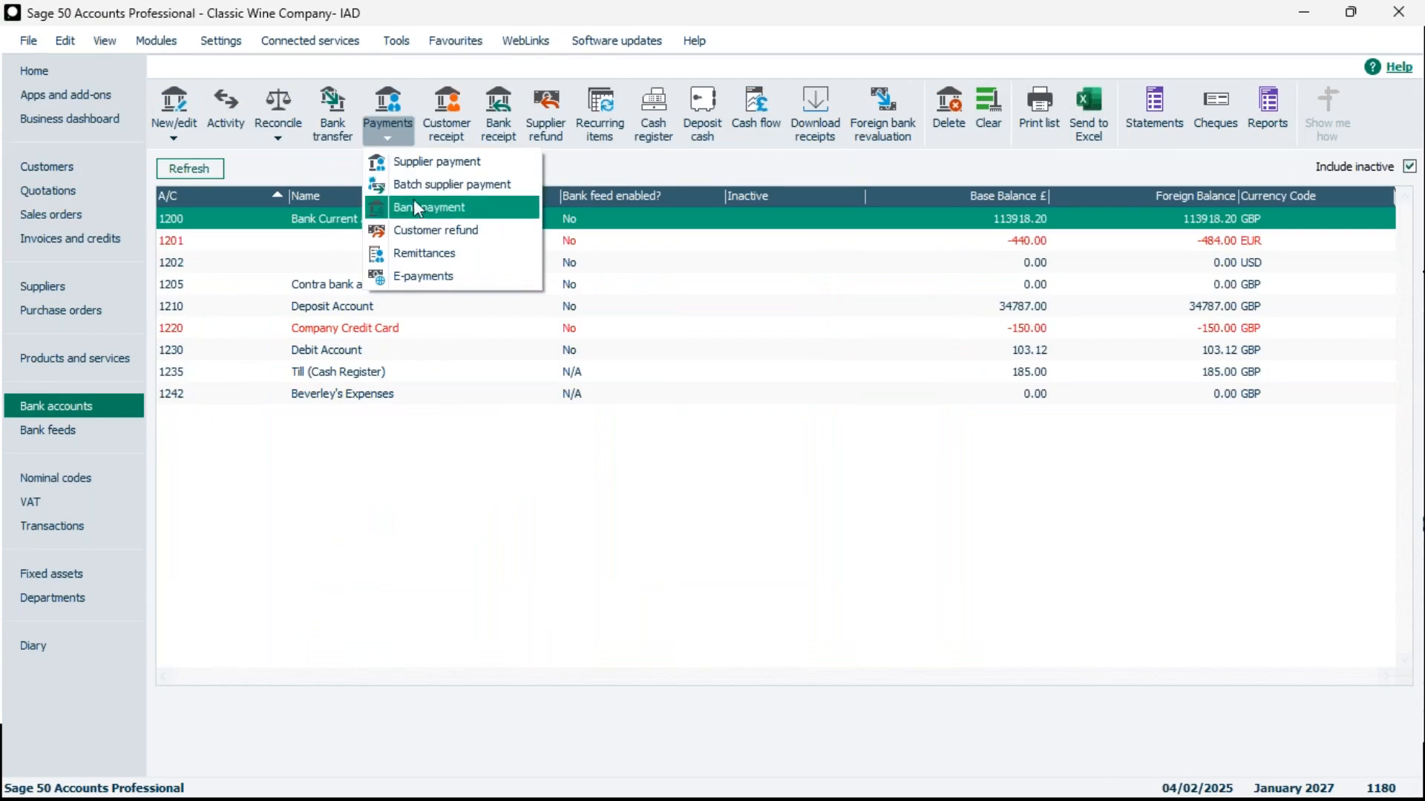
pyautogui.click(446, 260)
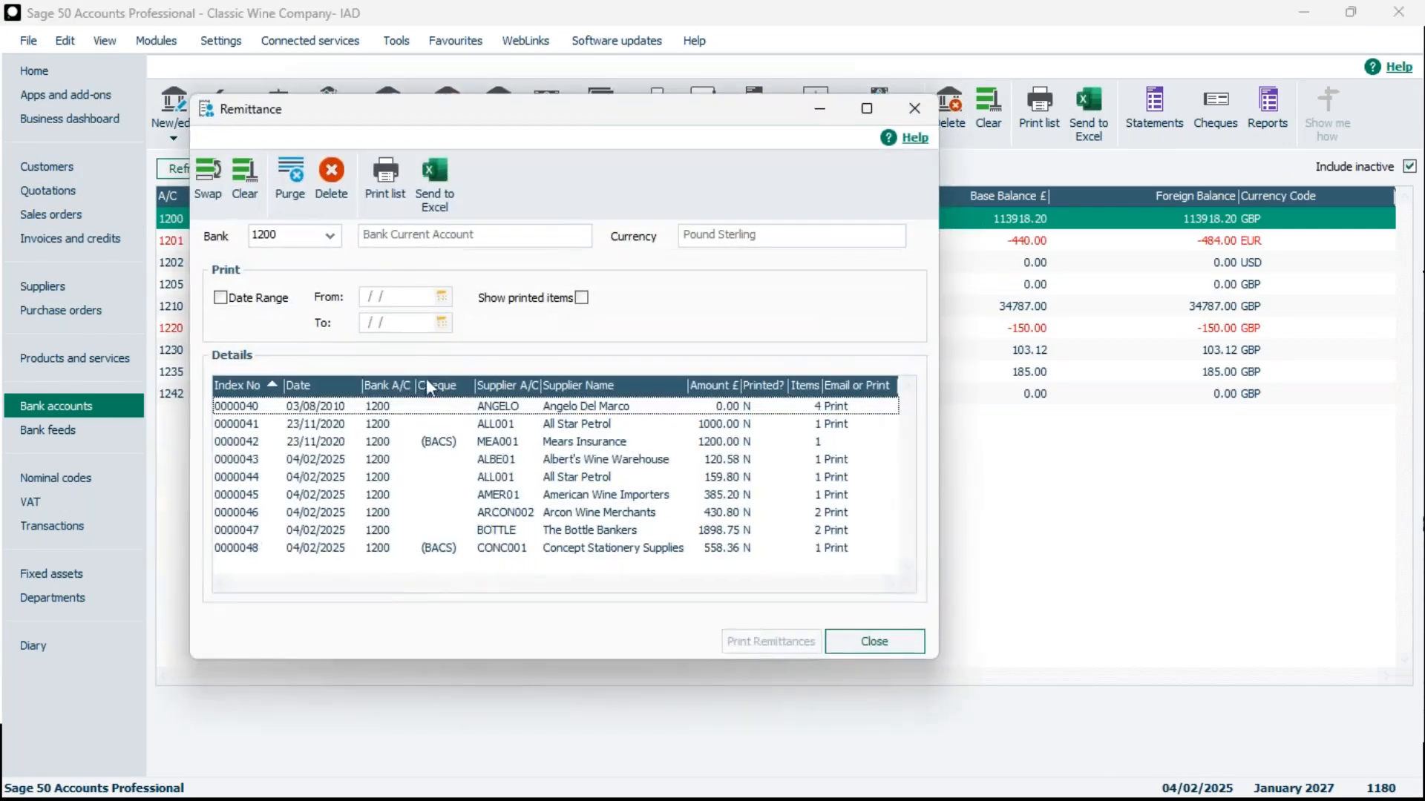
pyautogui.click(303, 465)
pyautogui.press('Down')
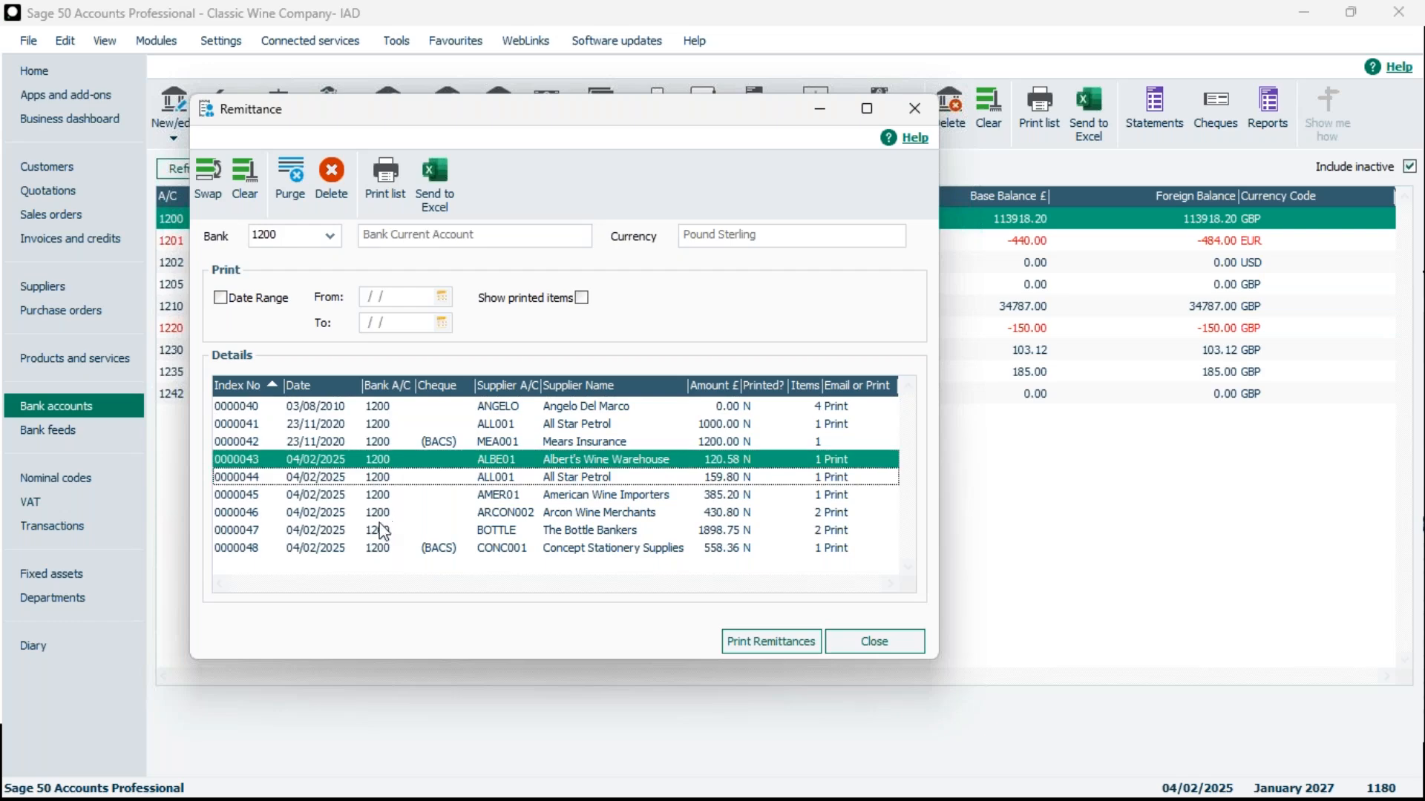
pyautogui.press('Down')
pyautogui.press('Down')
pyautogui.press('Down')
pyautogui.press('Down')
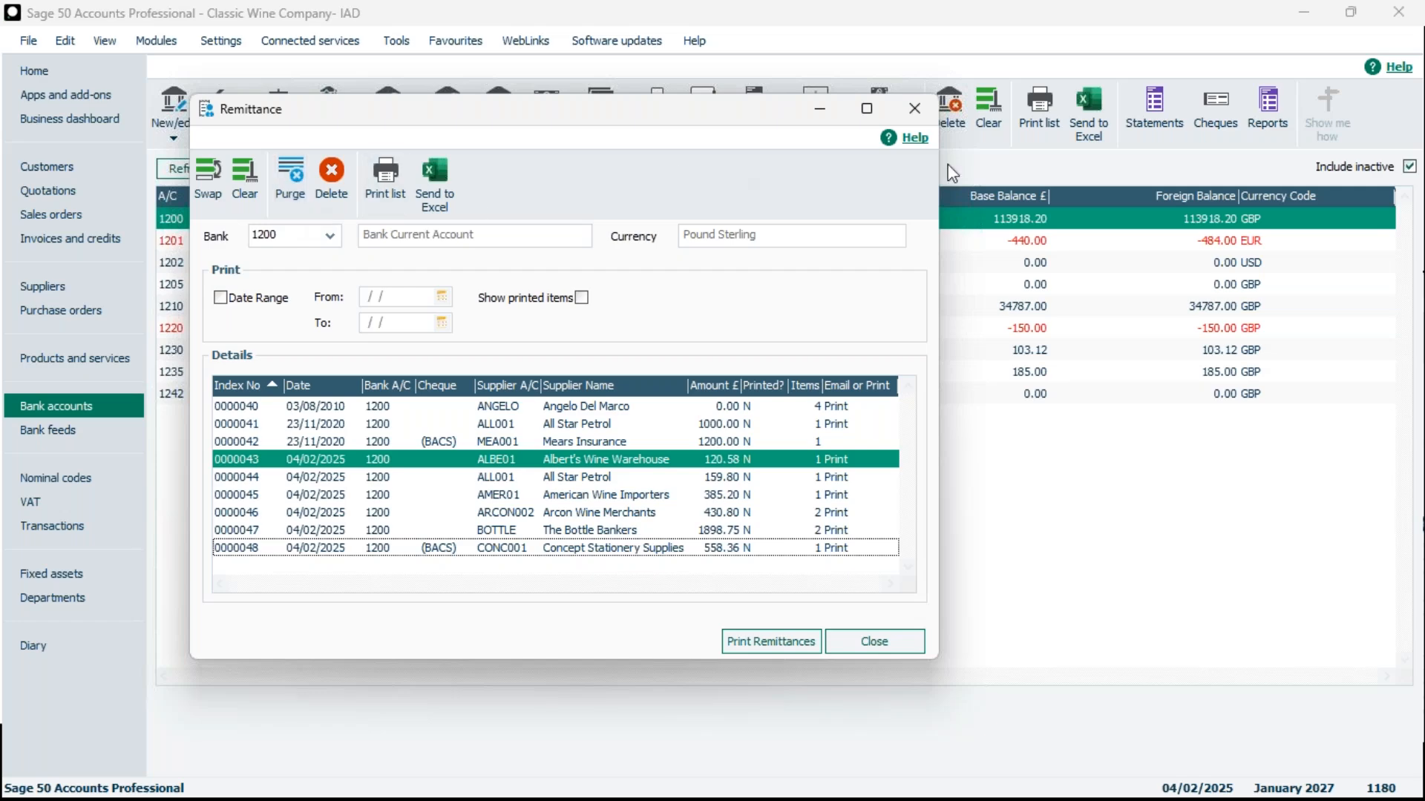
pyautogui.click(914, 108)
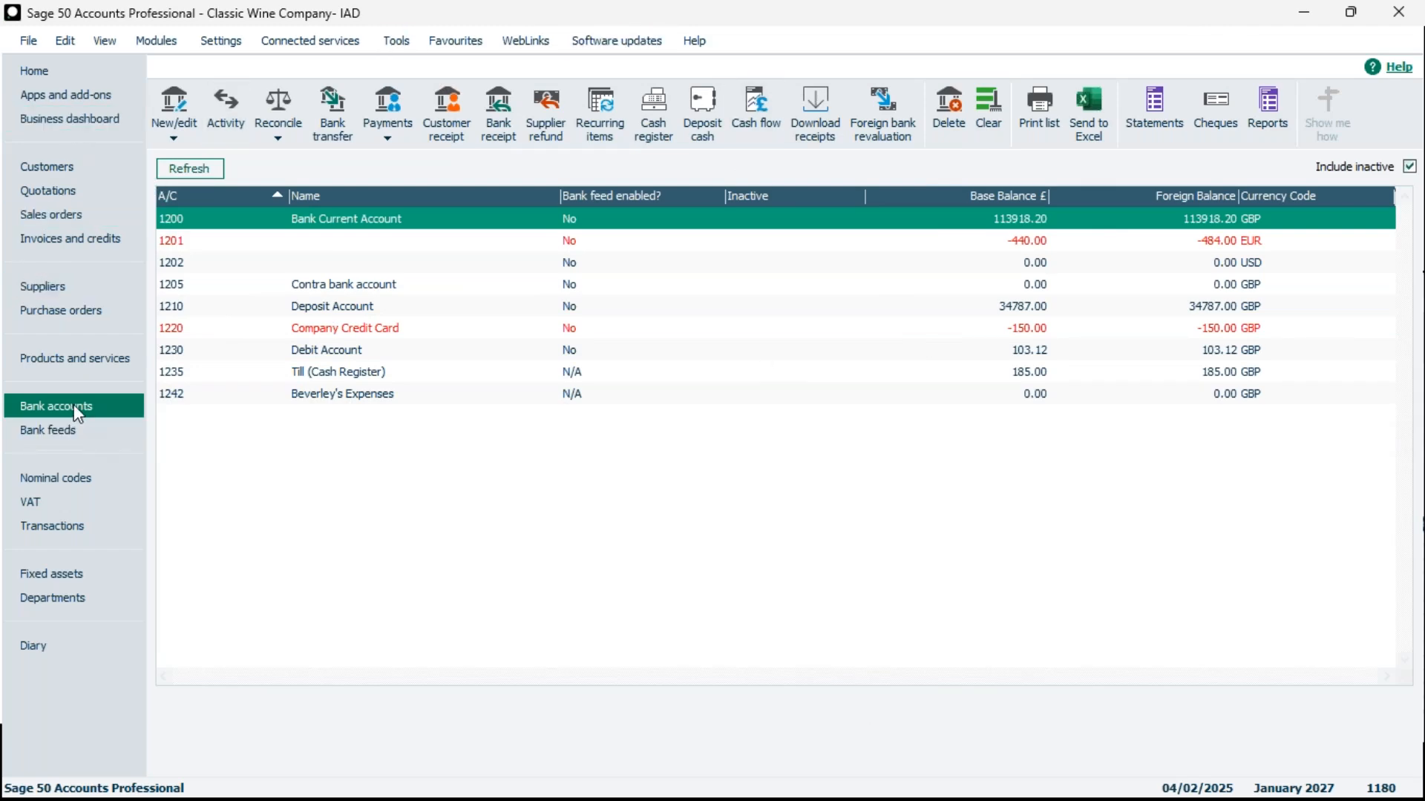
# - View the latest purchase payments in the transactions list, and switch to the presentation slide on batch supplier payments
pyautogui.click(73, 532)
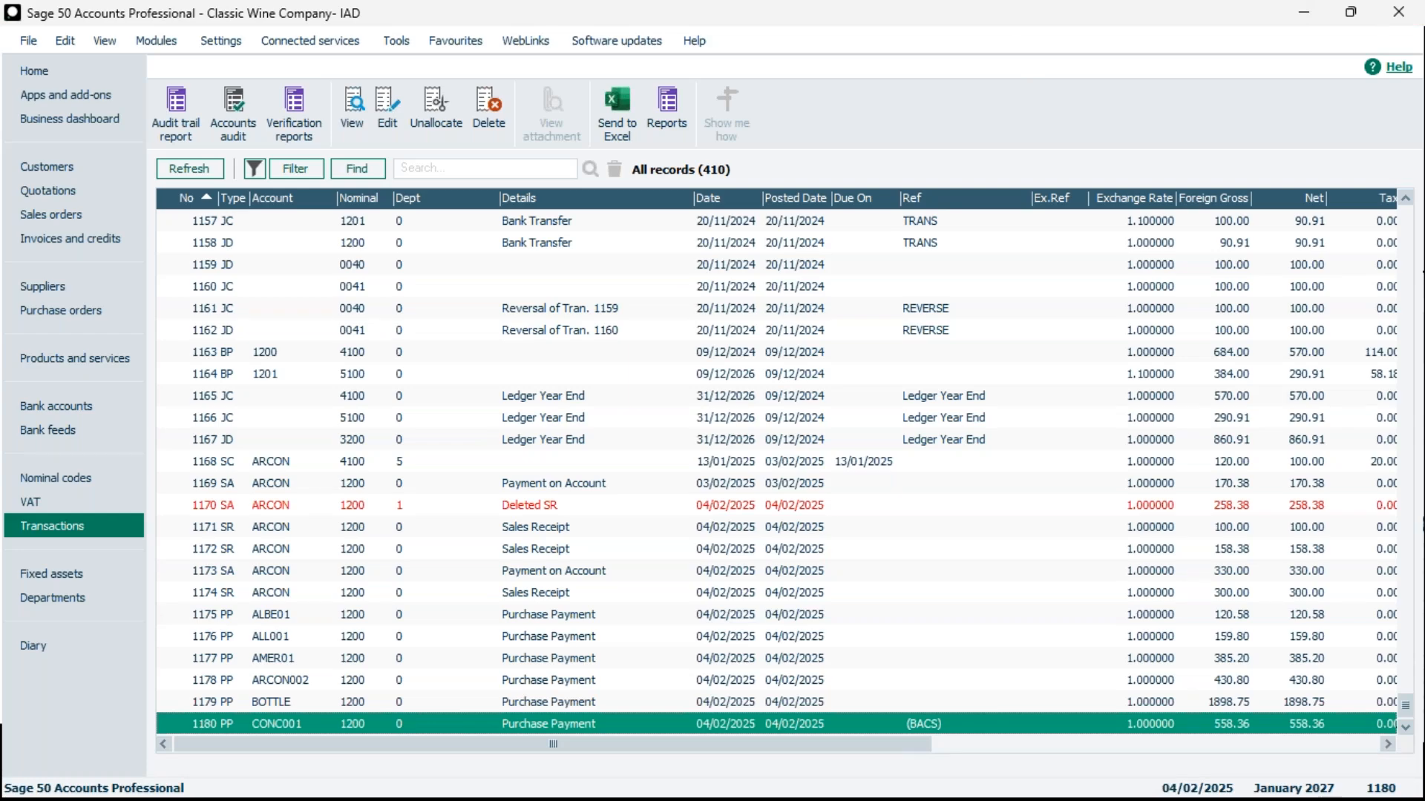
pyautogui.hotkey('alt', 'Tab')
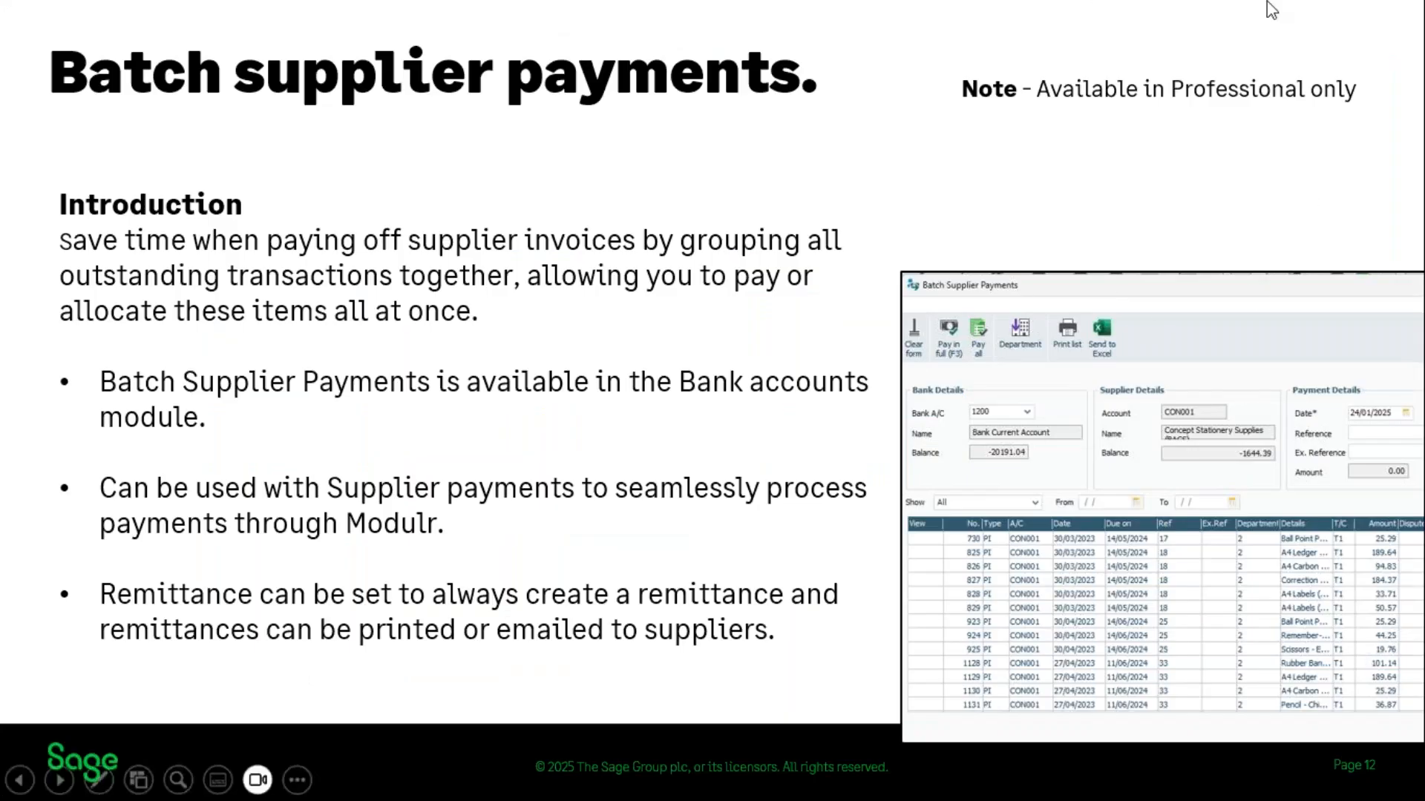